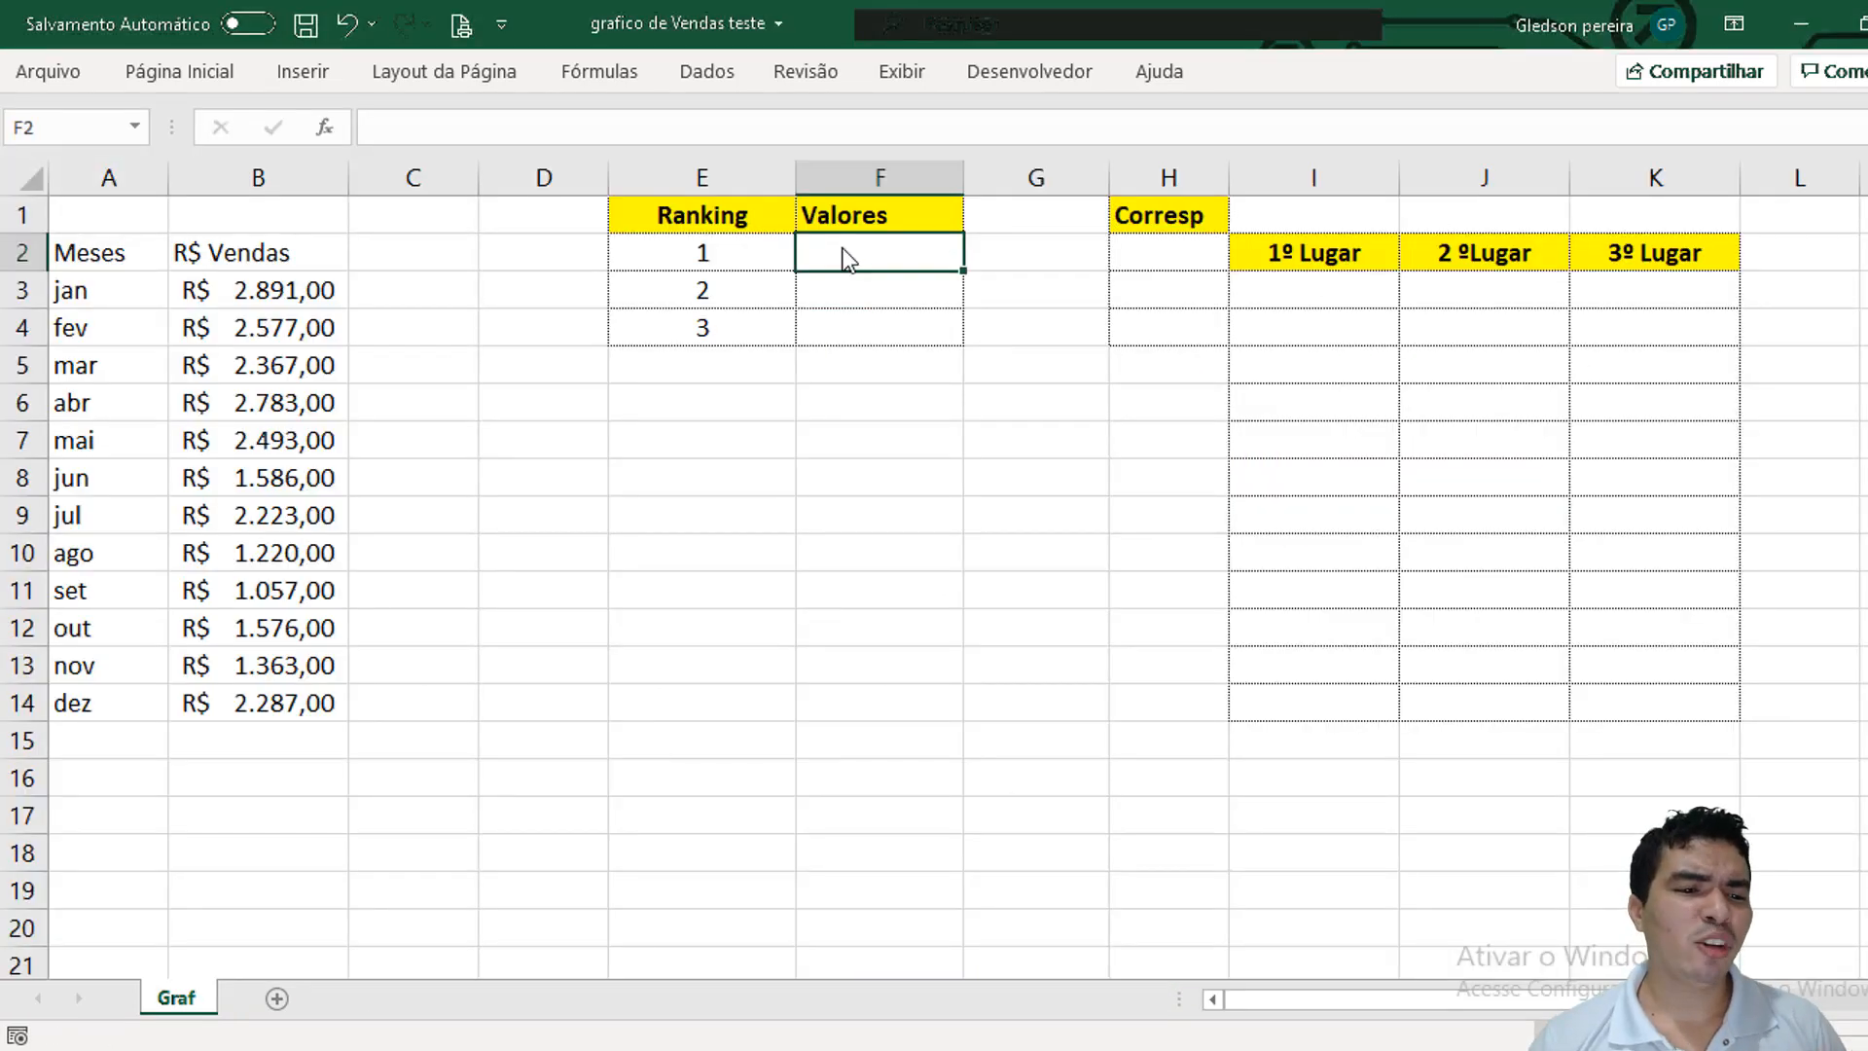
{"action": "left_click", "coordinate": [310, 264]}
{"action": "left_click", "coordinate": [114, 292]}
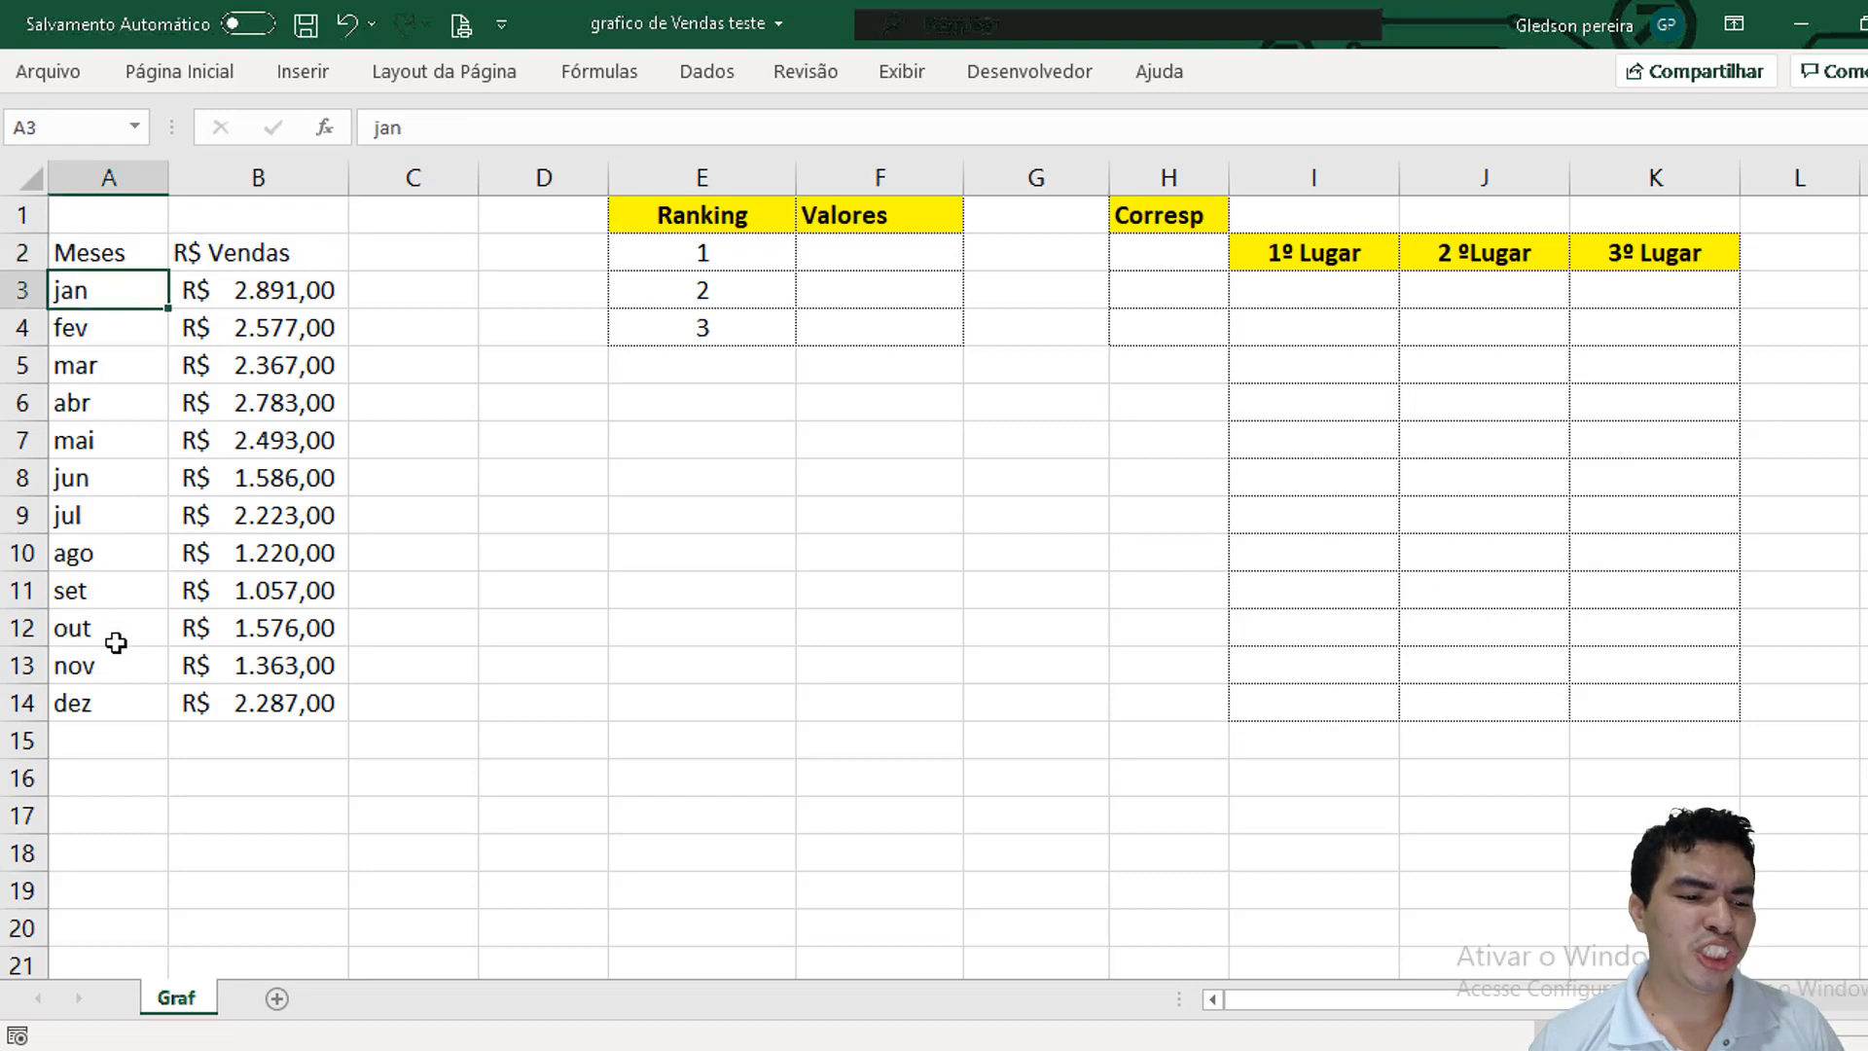
{"action": "left_click", "coordinate": [114, 693]}
{"action": "left_click_drag", "start_coordinate": [304, 297], "coordinate": [308, 700]}
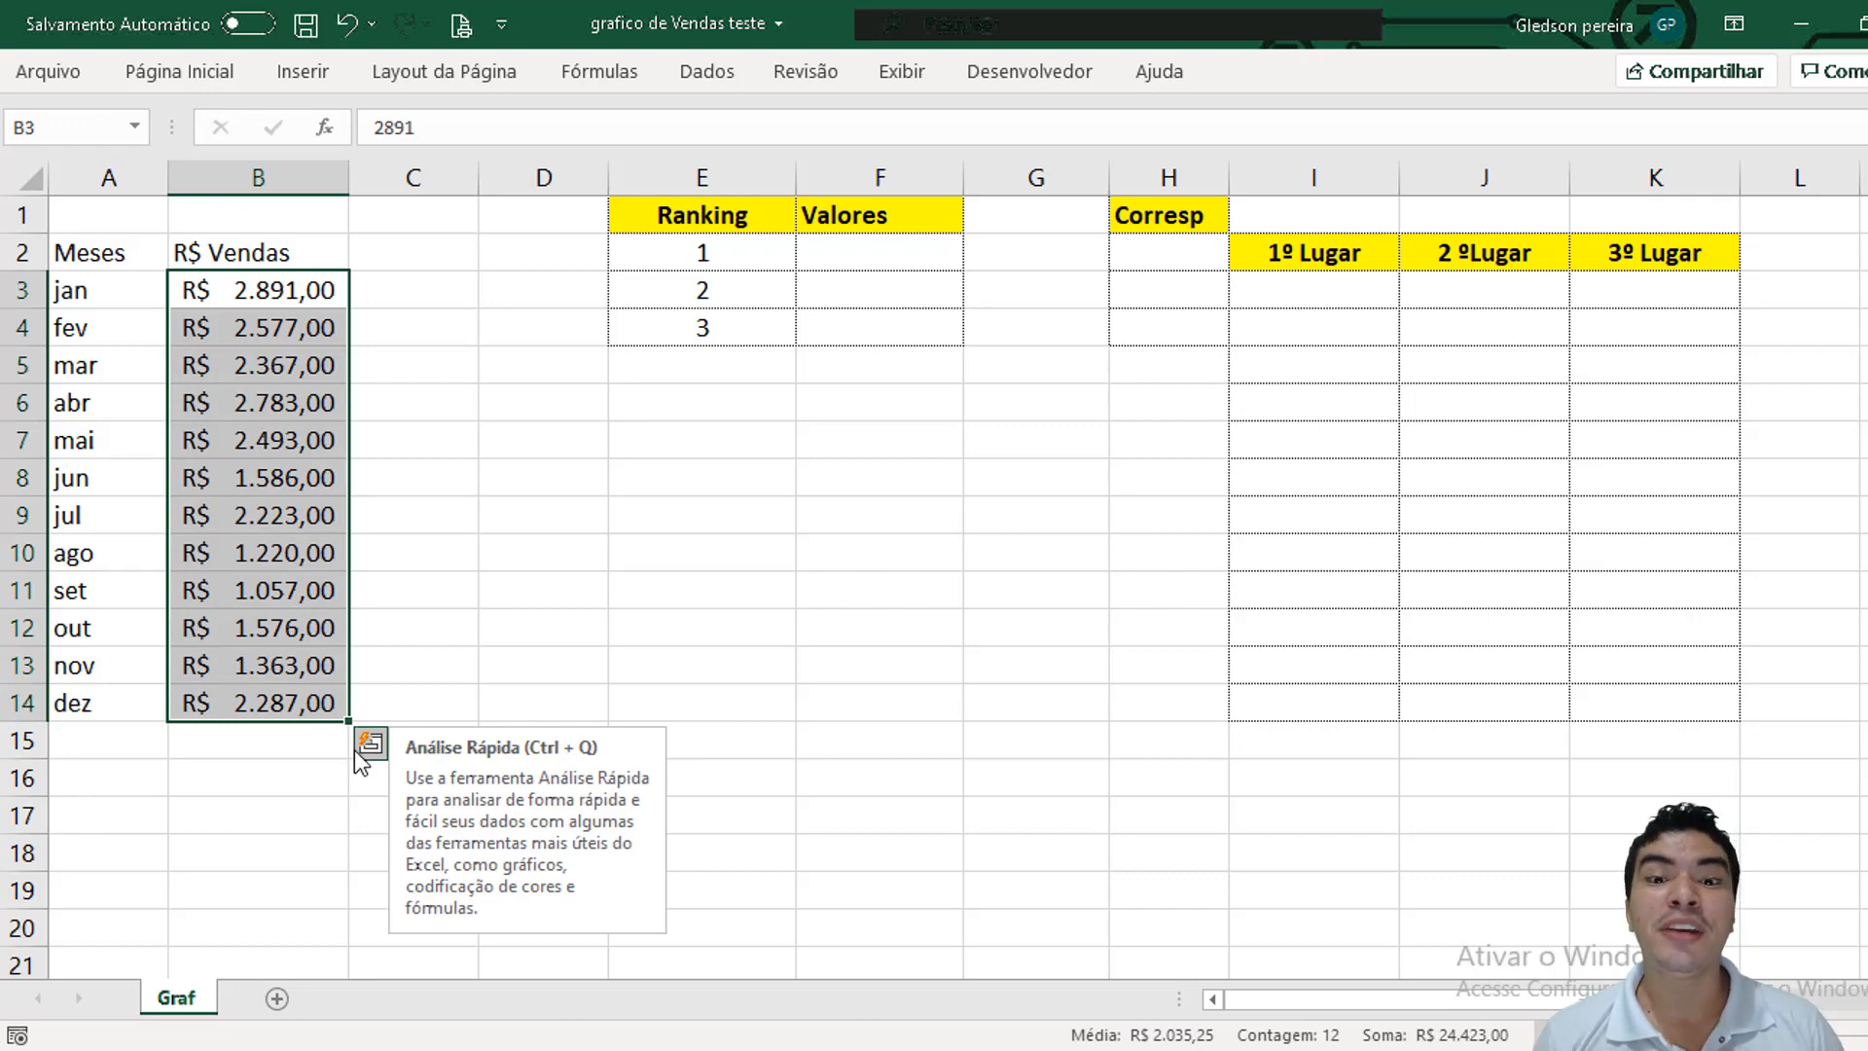
{"action": "left_click", "coordinate": [1169, 477]}
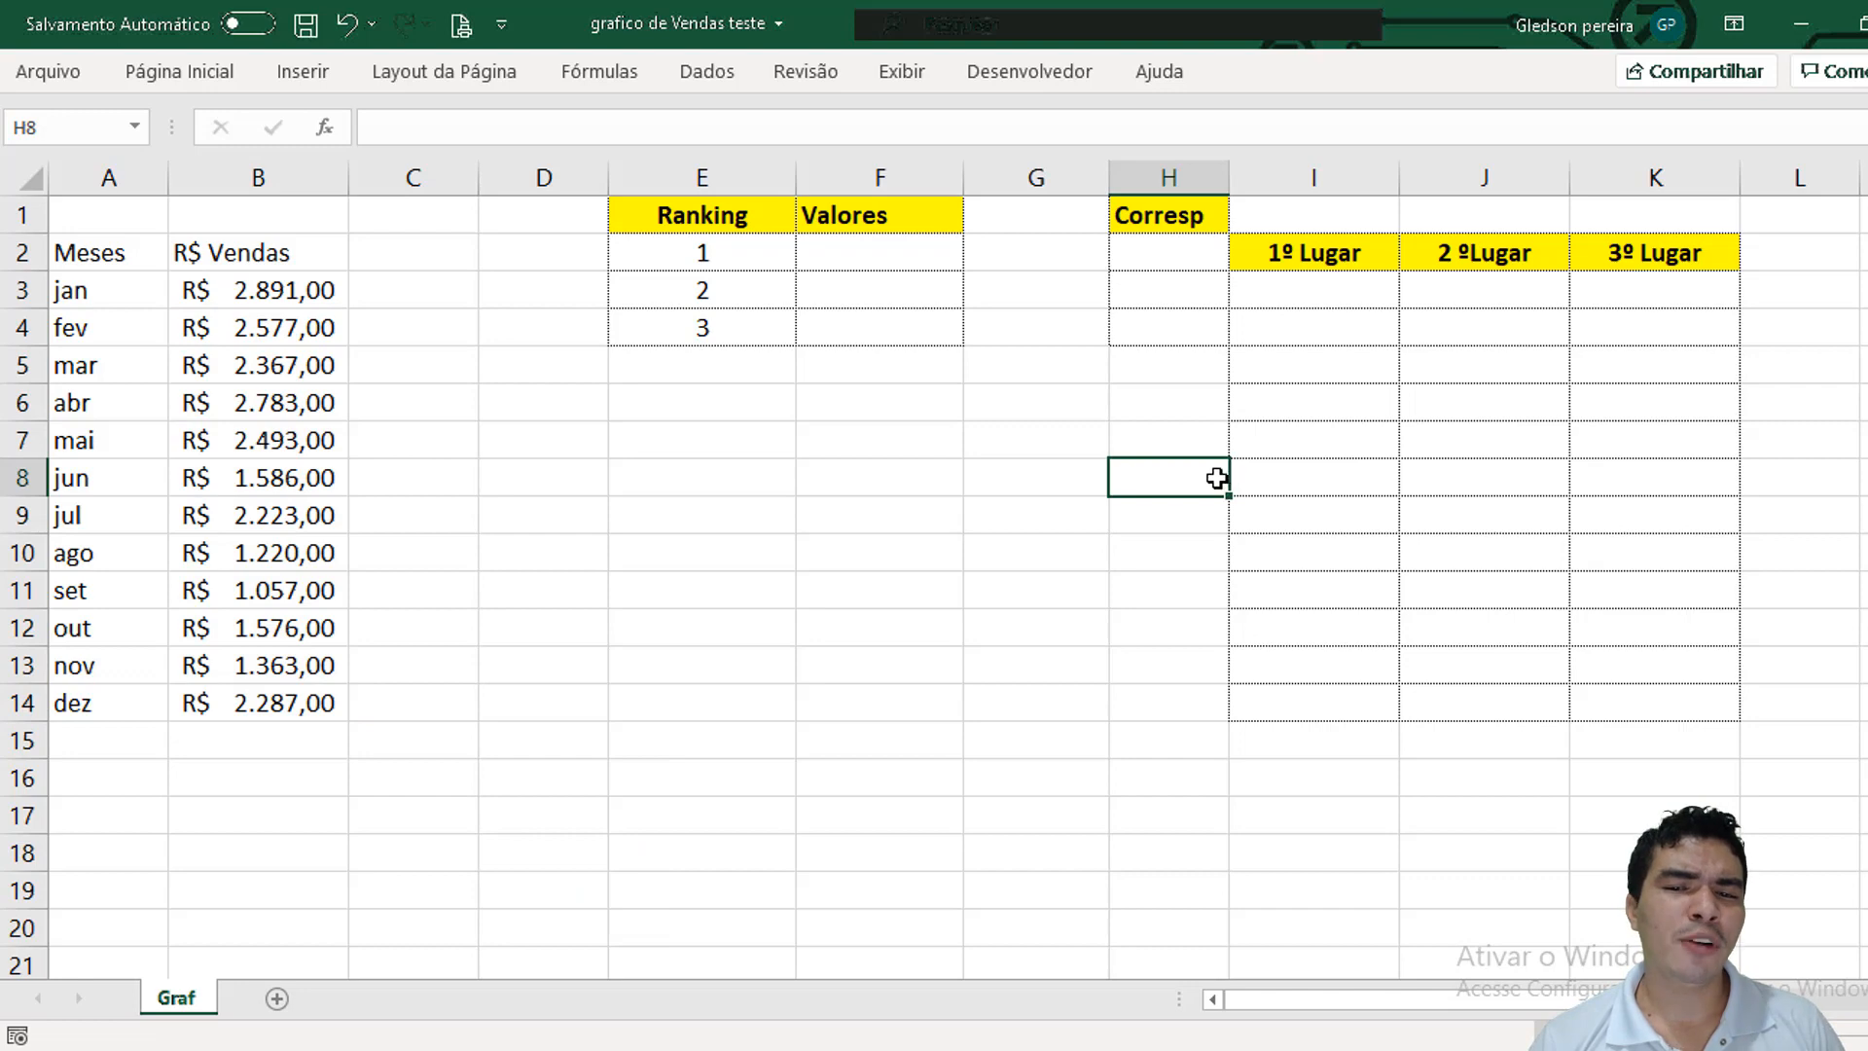
Enter =MAIOR($B$3:$B$14;E2) in cell F2 to get the sales value for ranking 1.
{"action": "left_click", "coordinate": [892, 263]}
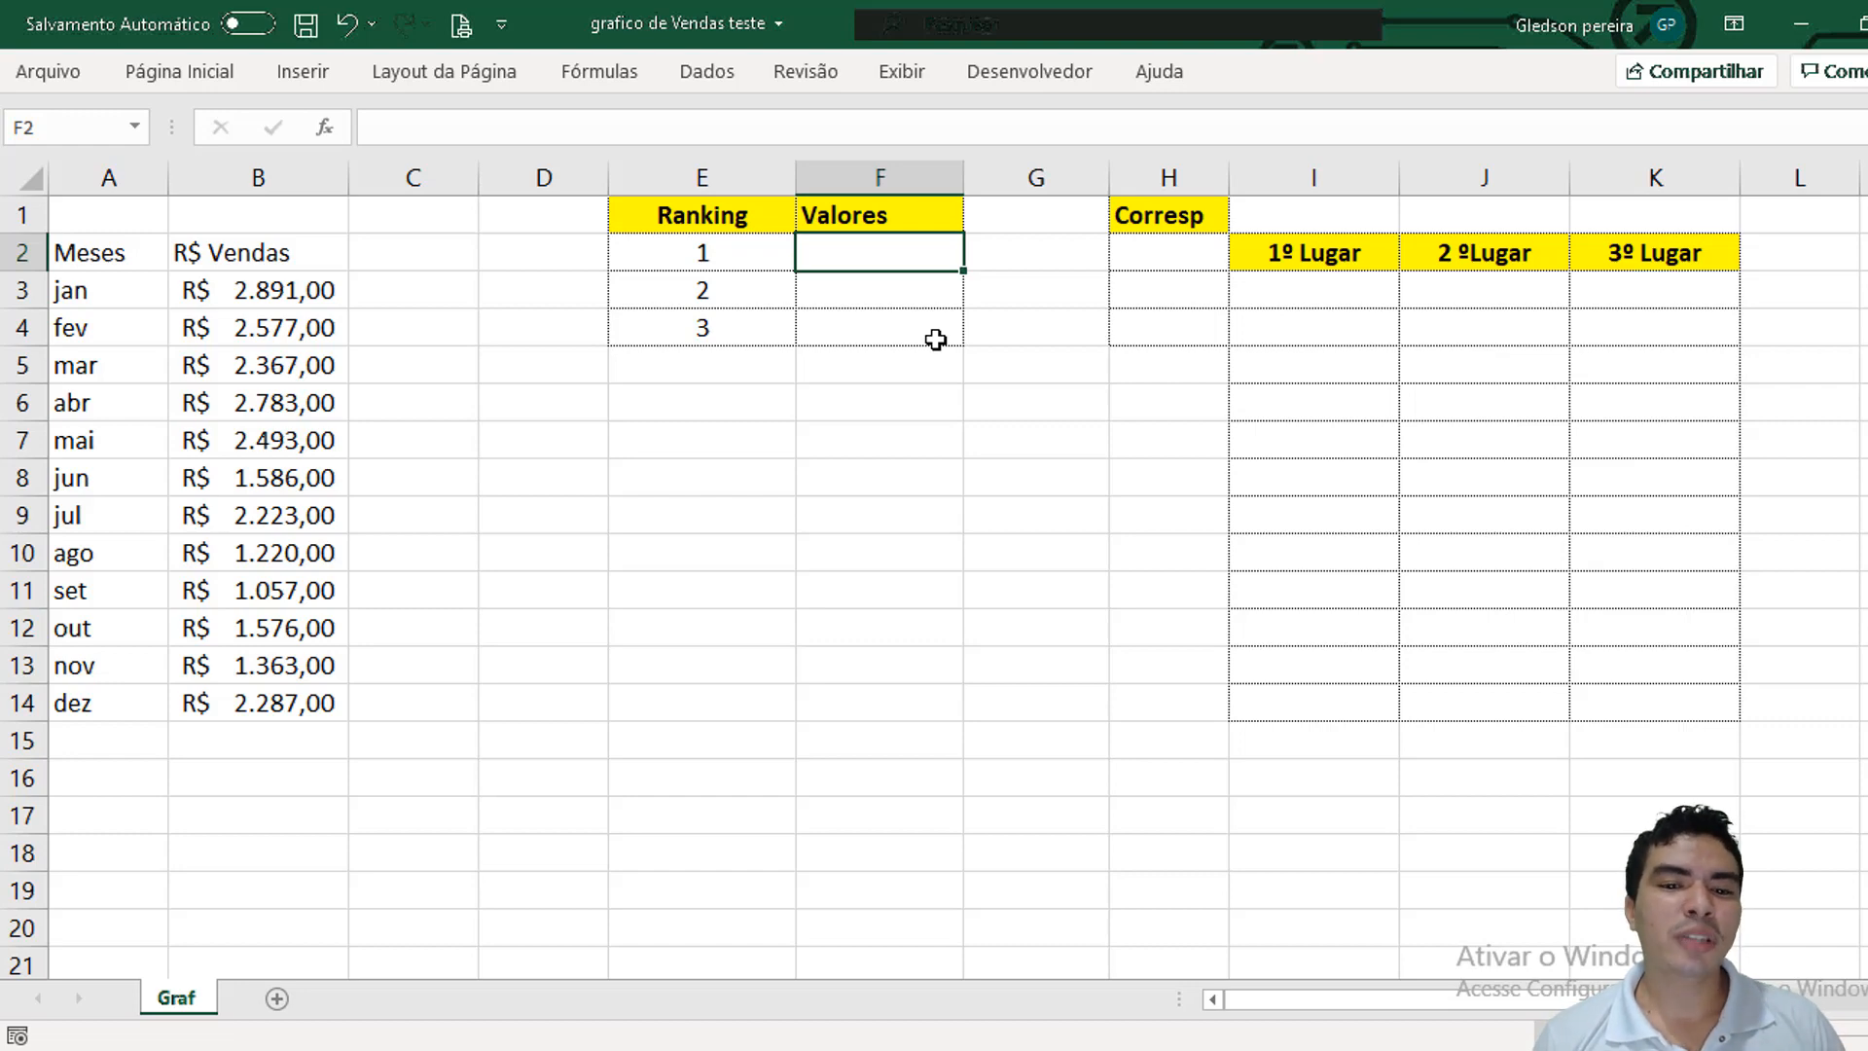
{"action": "type", "text": "=ma"}
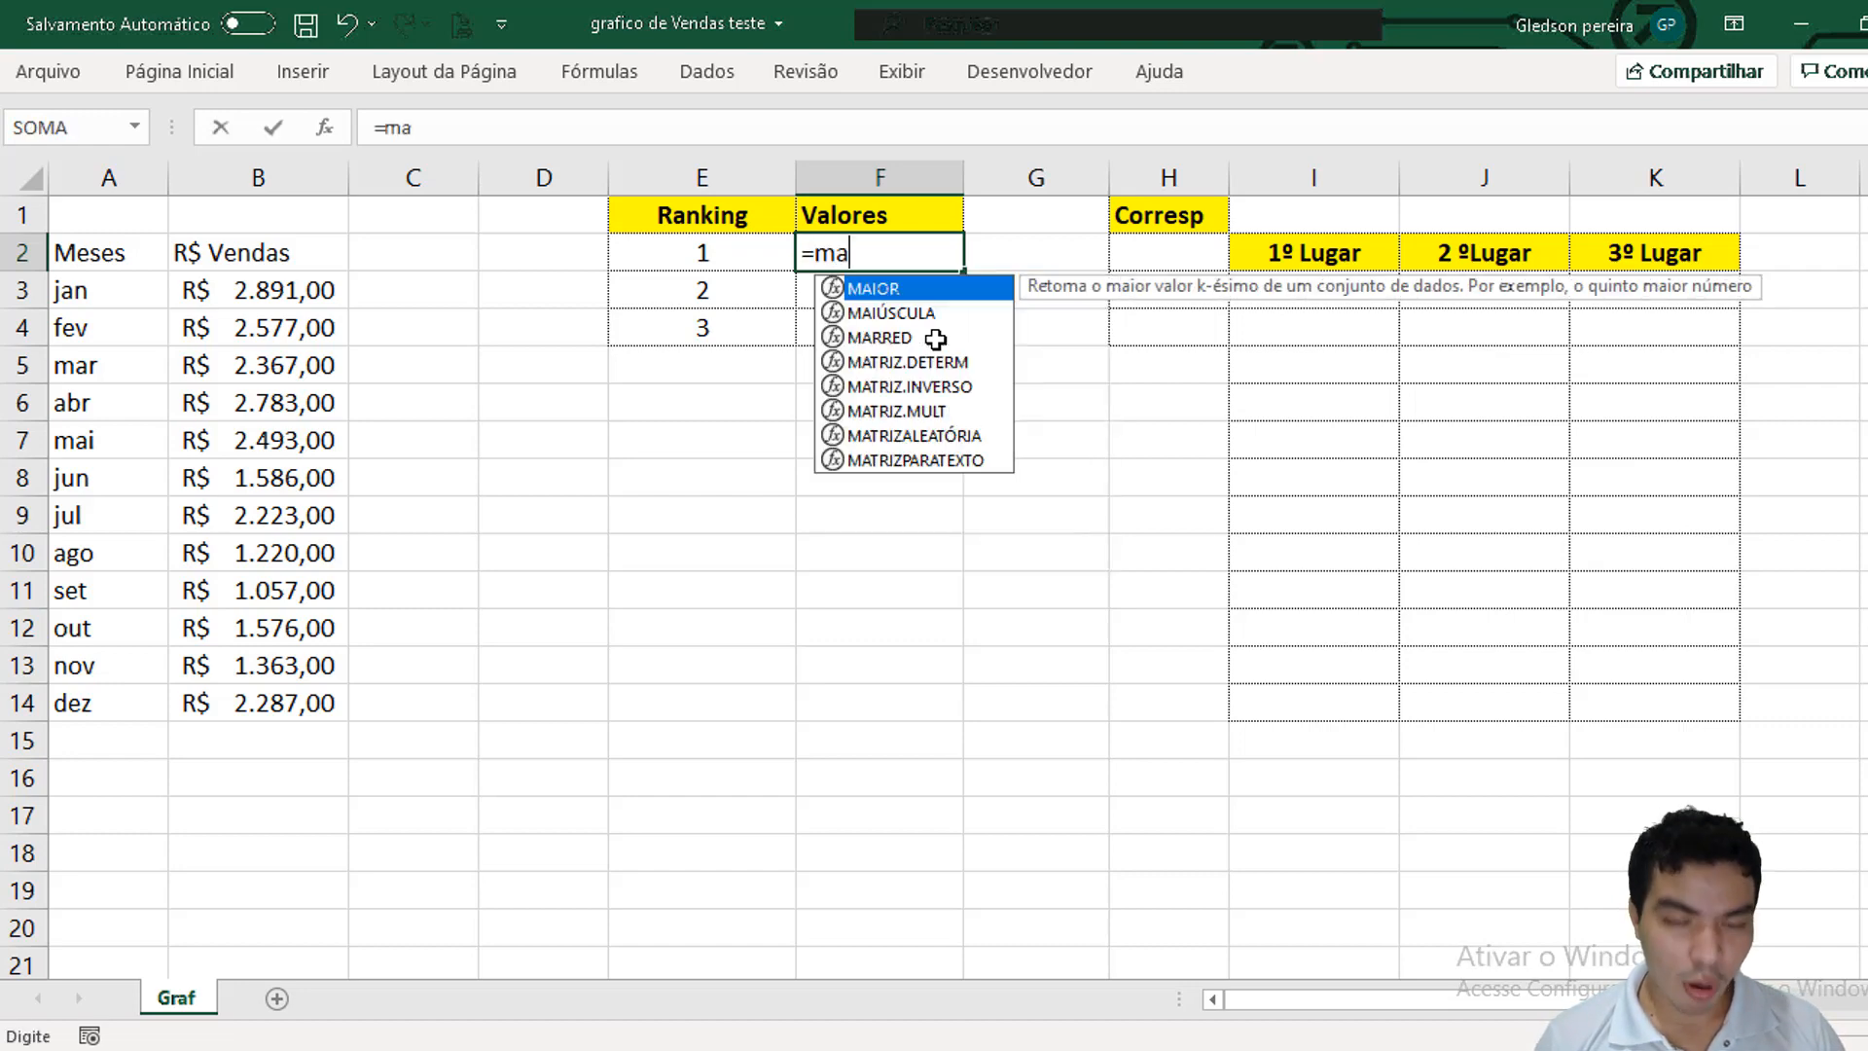
{"action": "type", "text": "i"}
{"action": "key", "text": "Tab"}
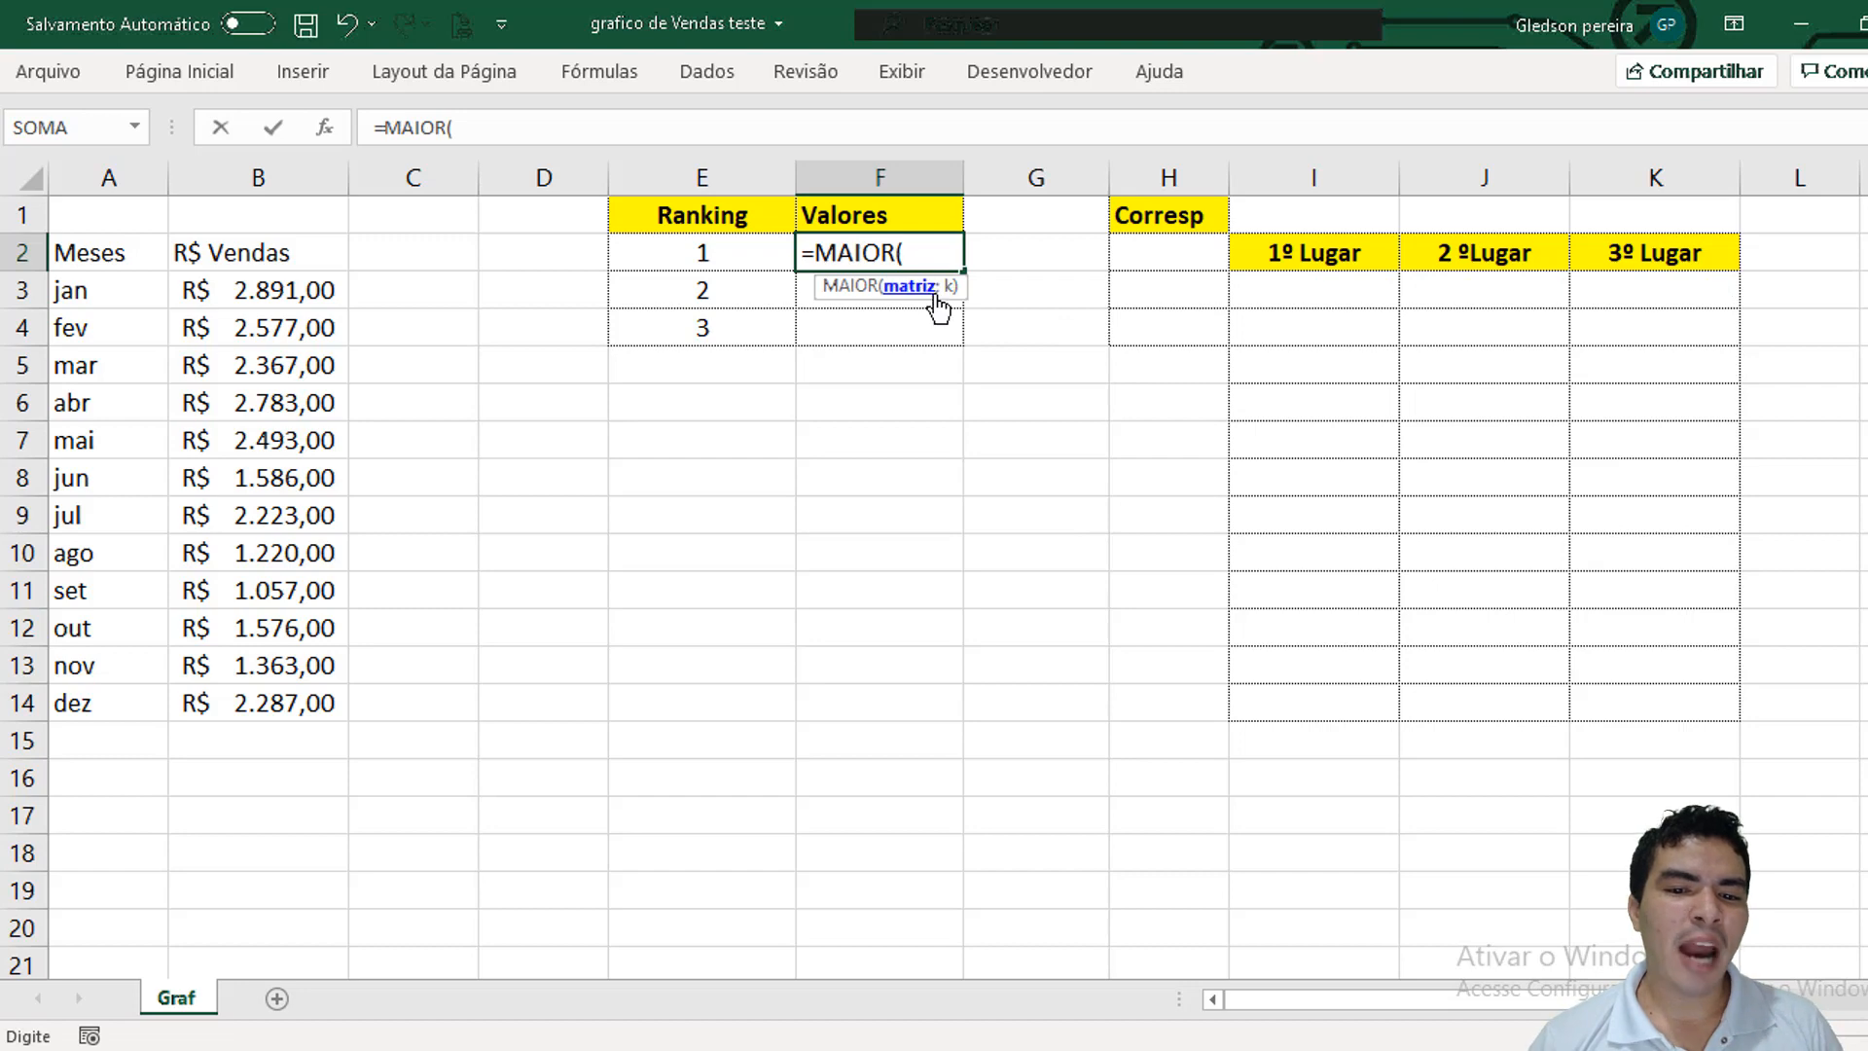
{"action": "left_click_drag", "start_coordinate": [292, 290], "coordinate": [305, 703]}
{"action": "left_click_drag", "start_coordinate": [513, 127], "coordinate": [459, 137]}
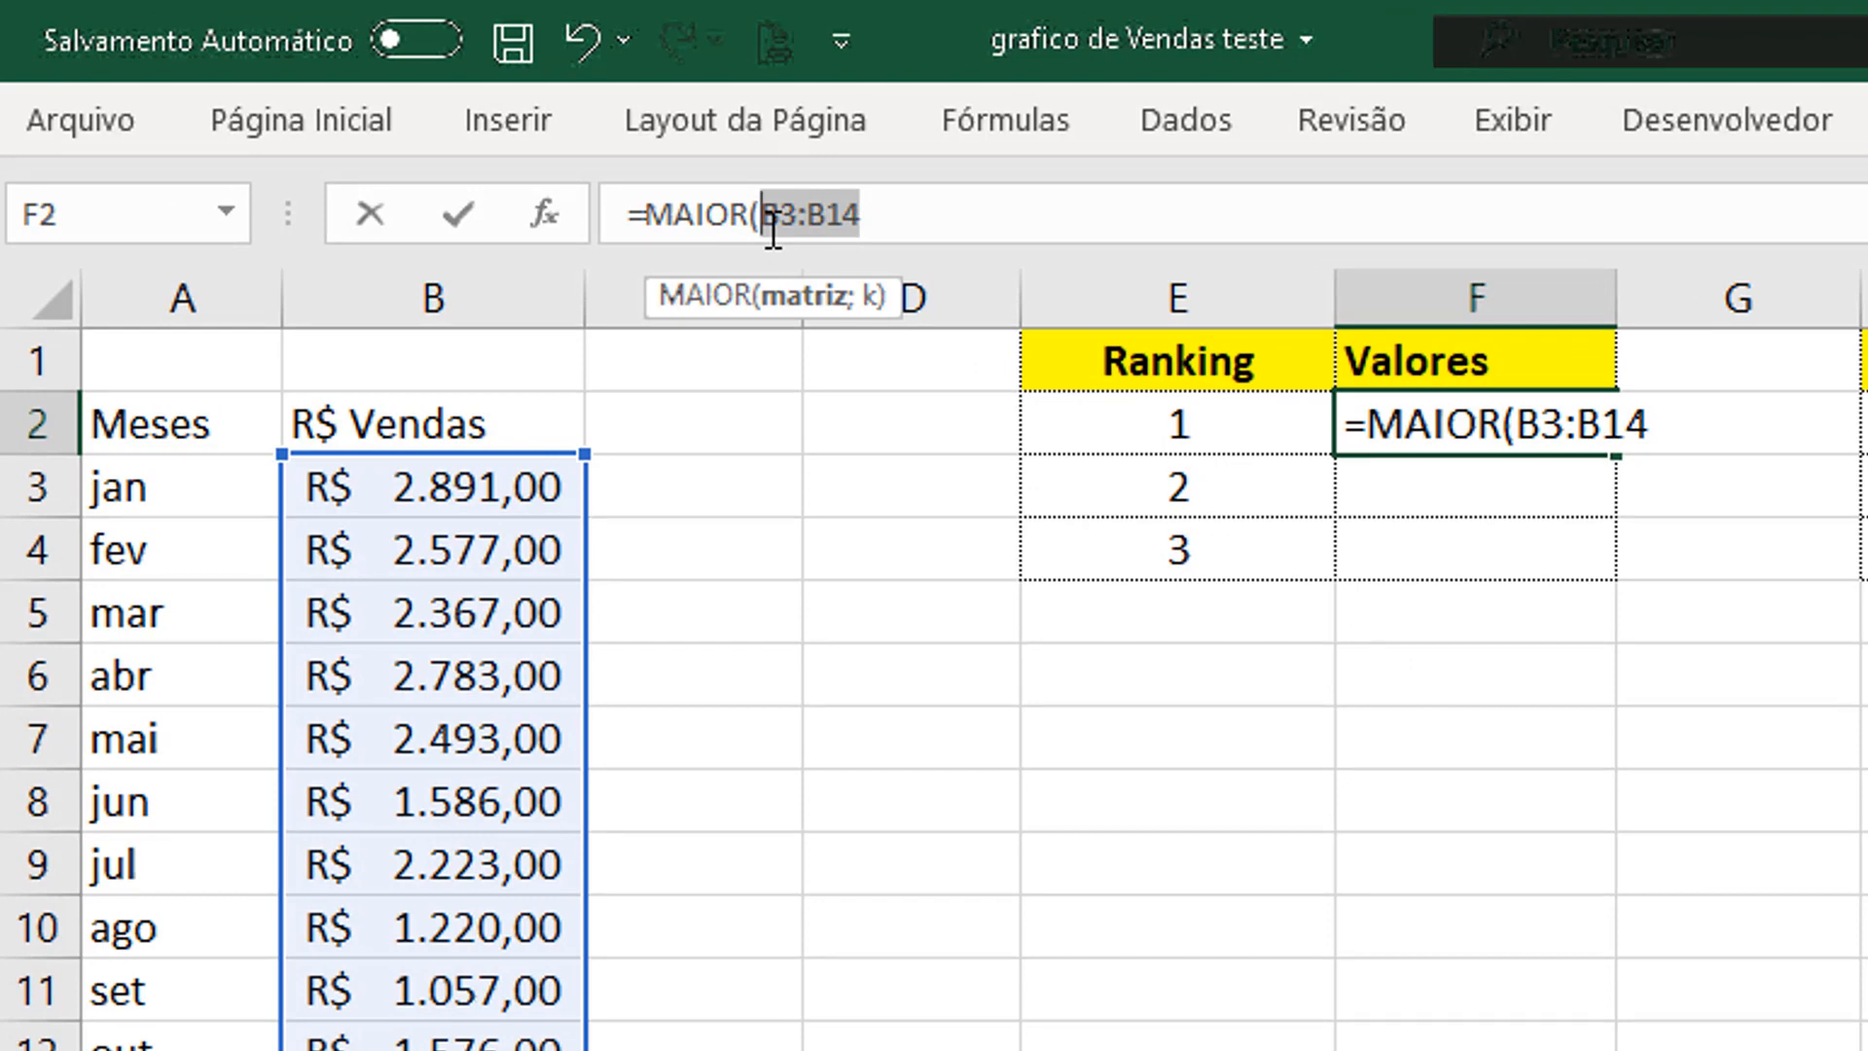
{"action": "key", "text": "F4"}
{"action": "left_click", "coordinate": [945, 212]}
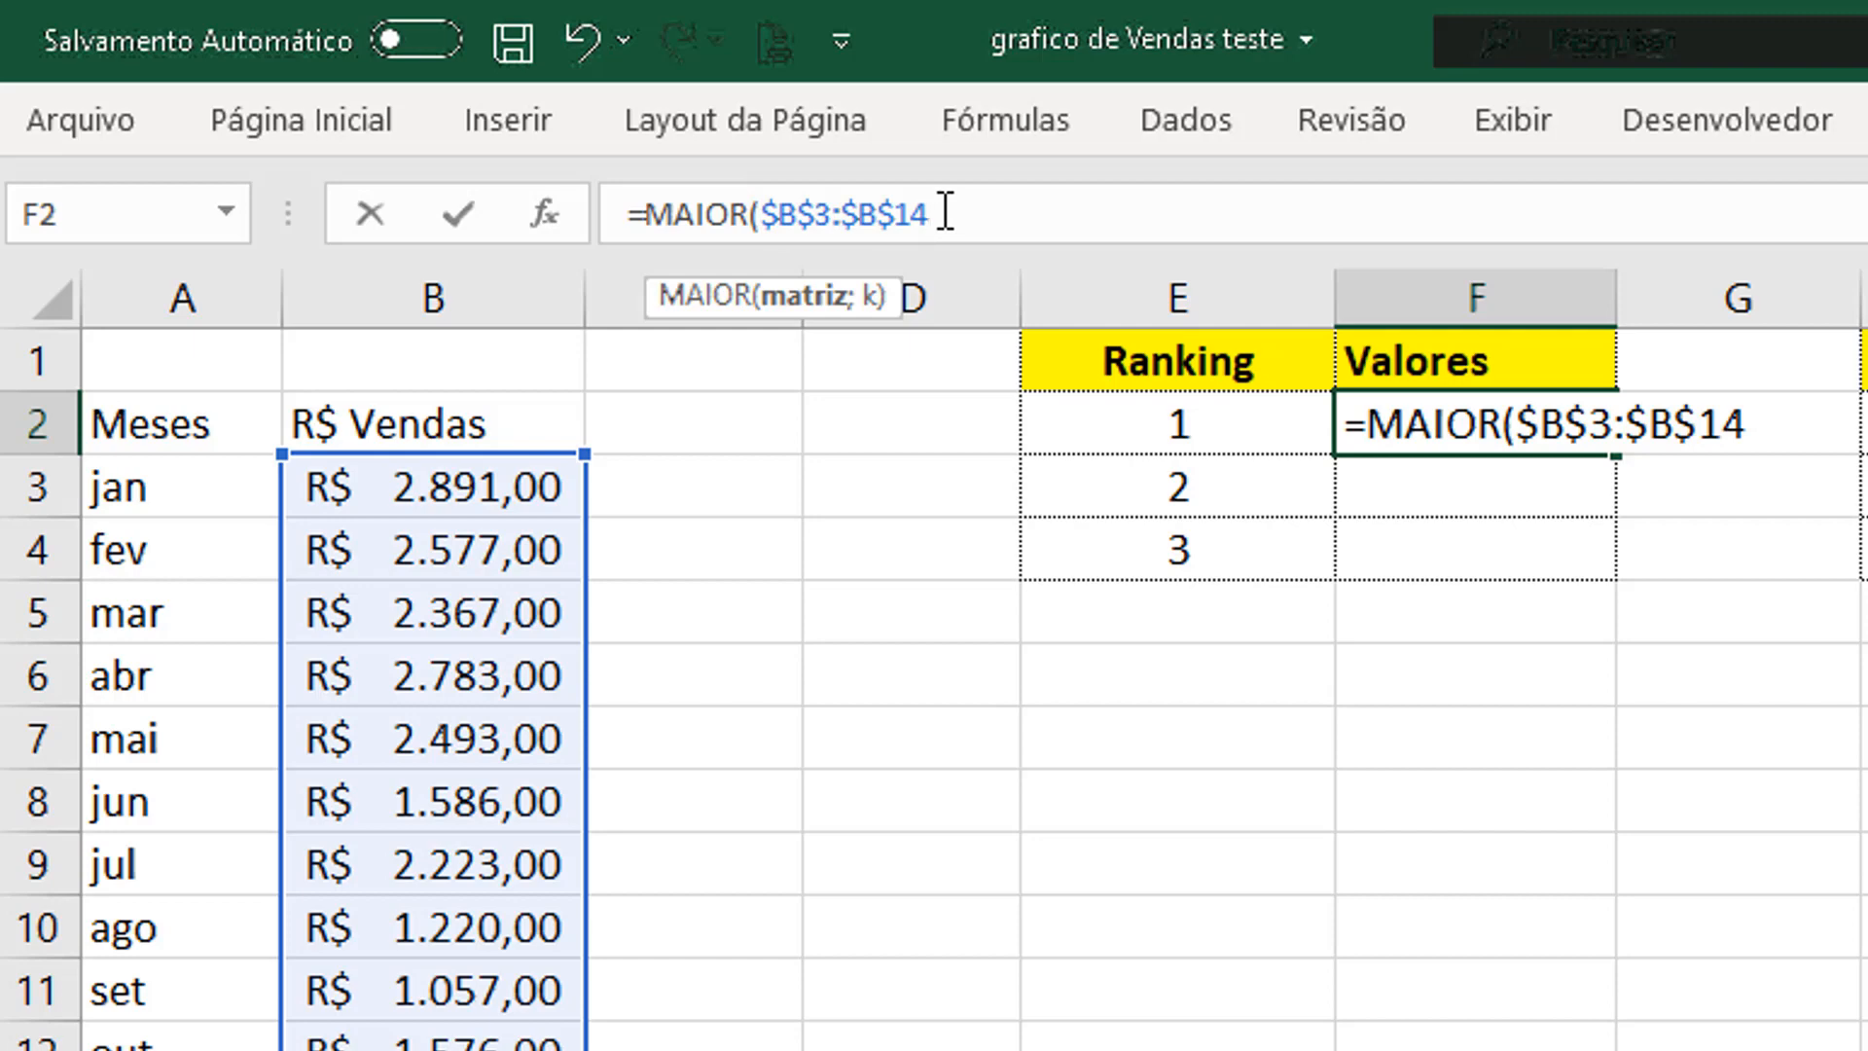
{"action": "type", "text": ";"}
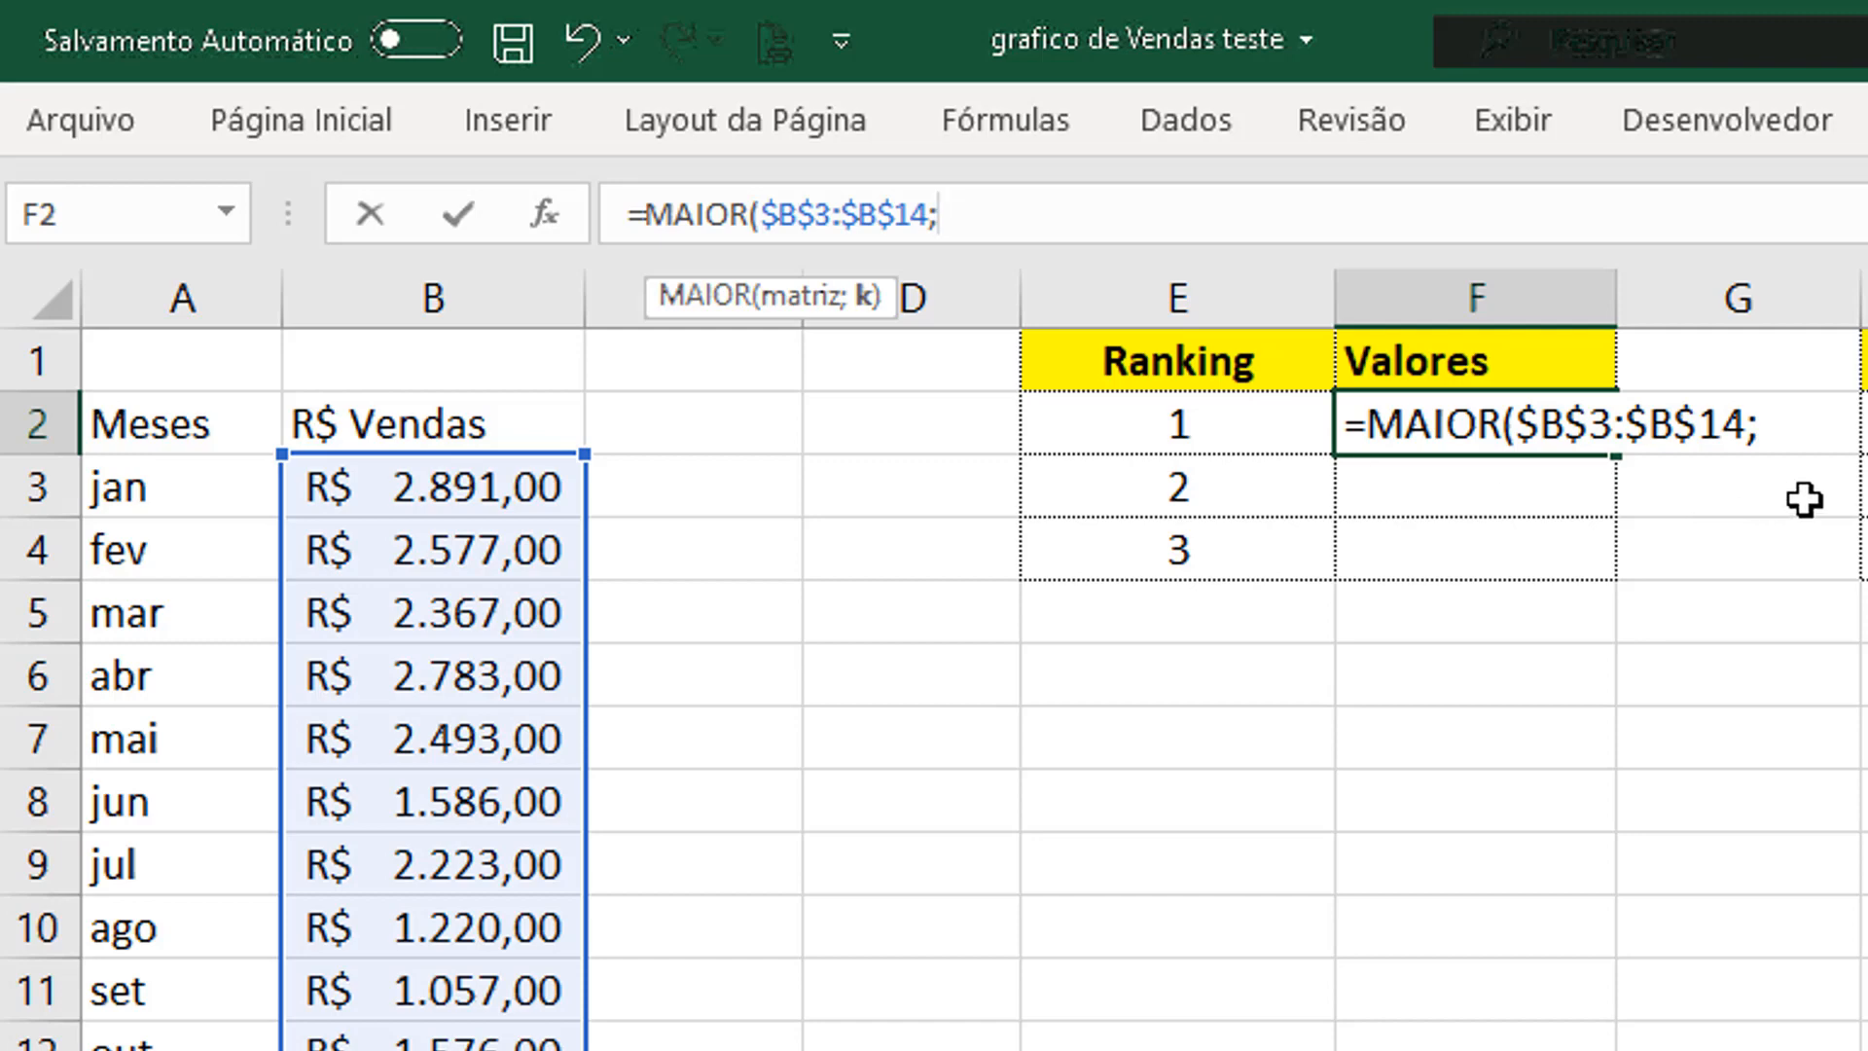
{"action": "left_click", "coordinate": [1270, 424]}
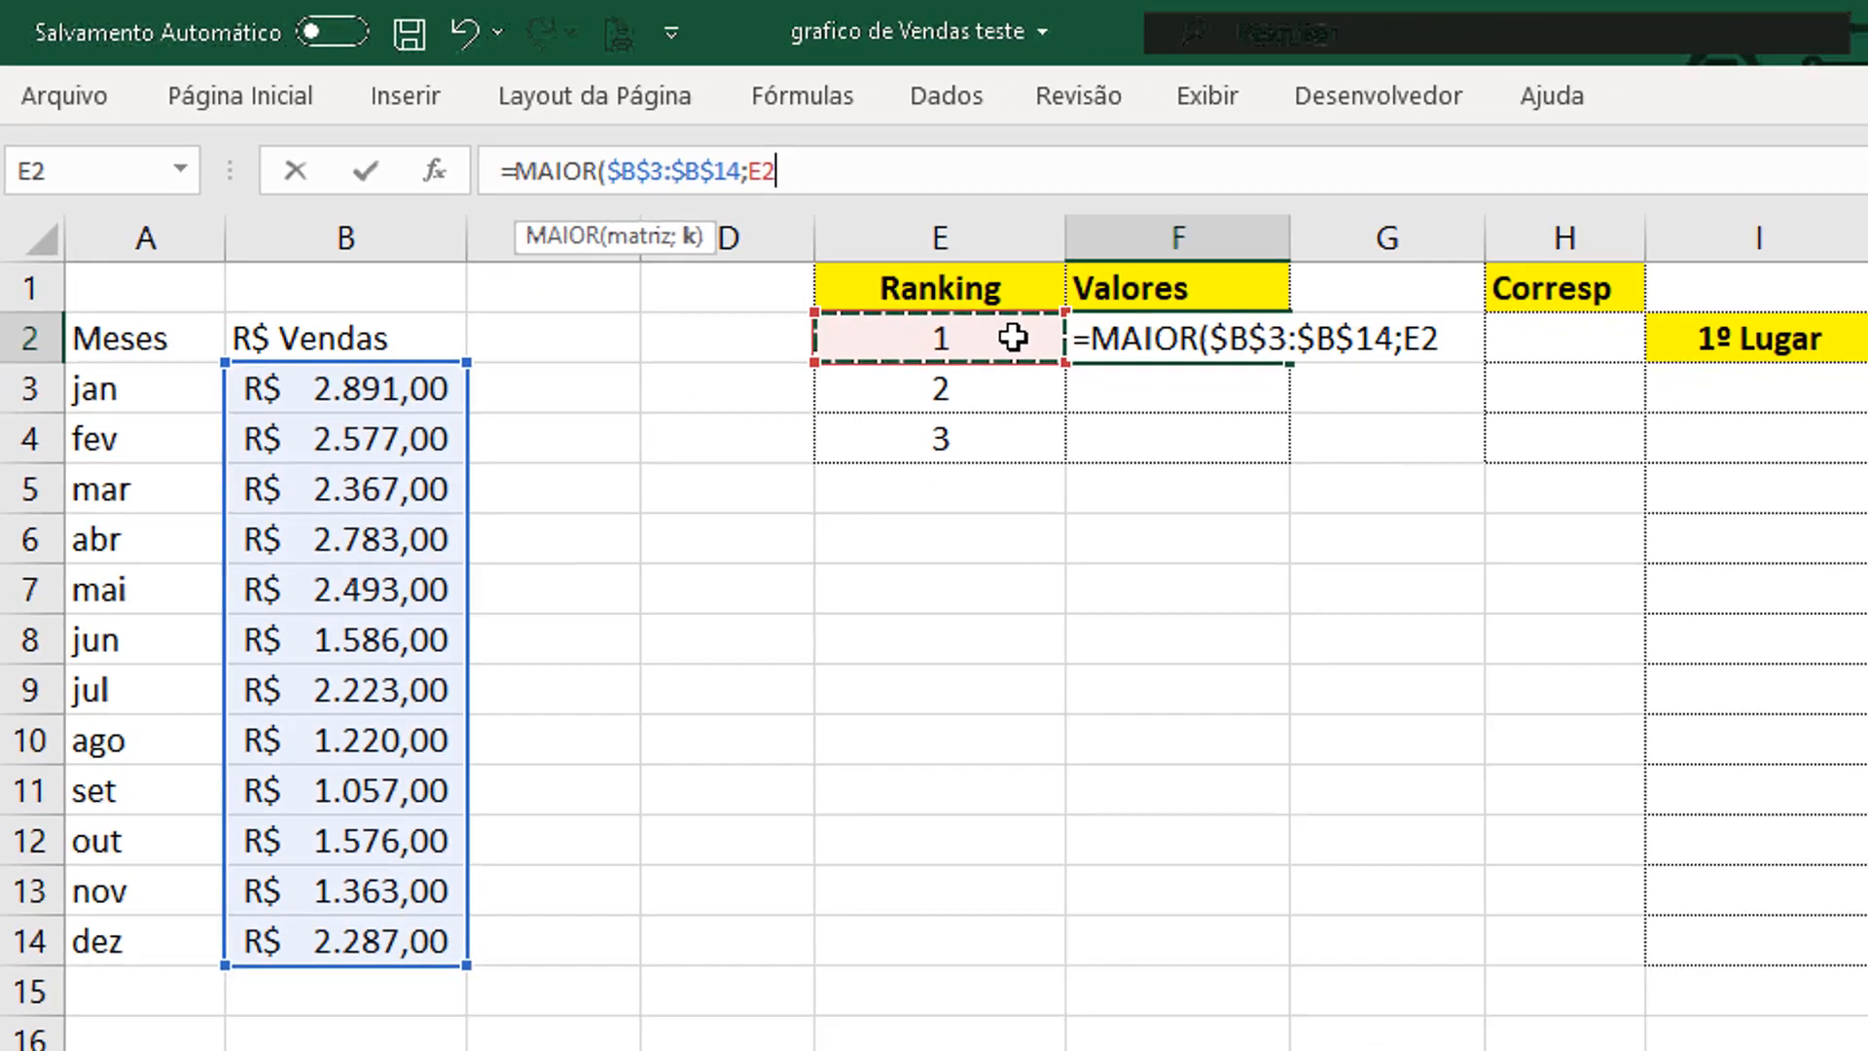
{"action": "key", "text": "Return"}
Fill the MAIOR formula from F2 down to F4 for rankings 2 and 3.
{"action": "left_click", "coordinate": [1576, 409]}
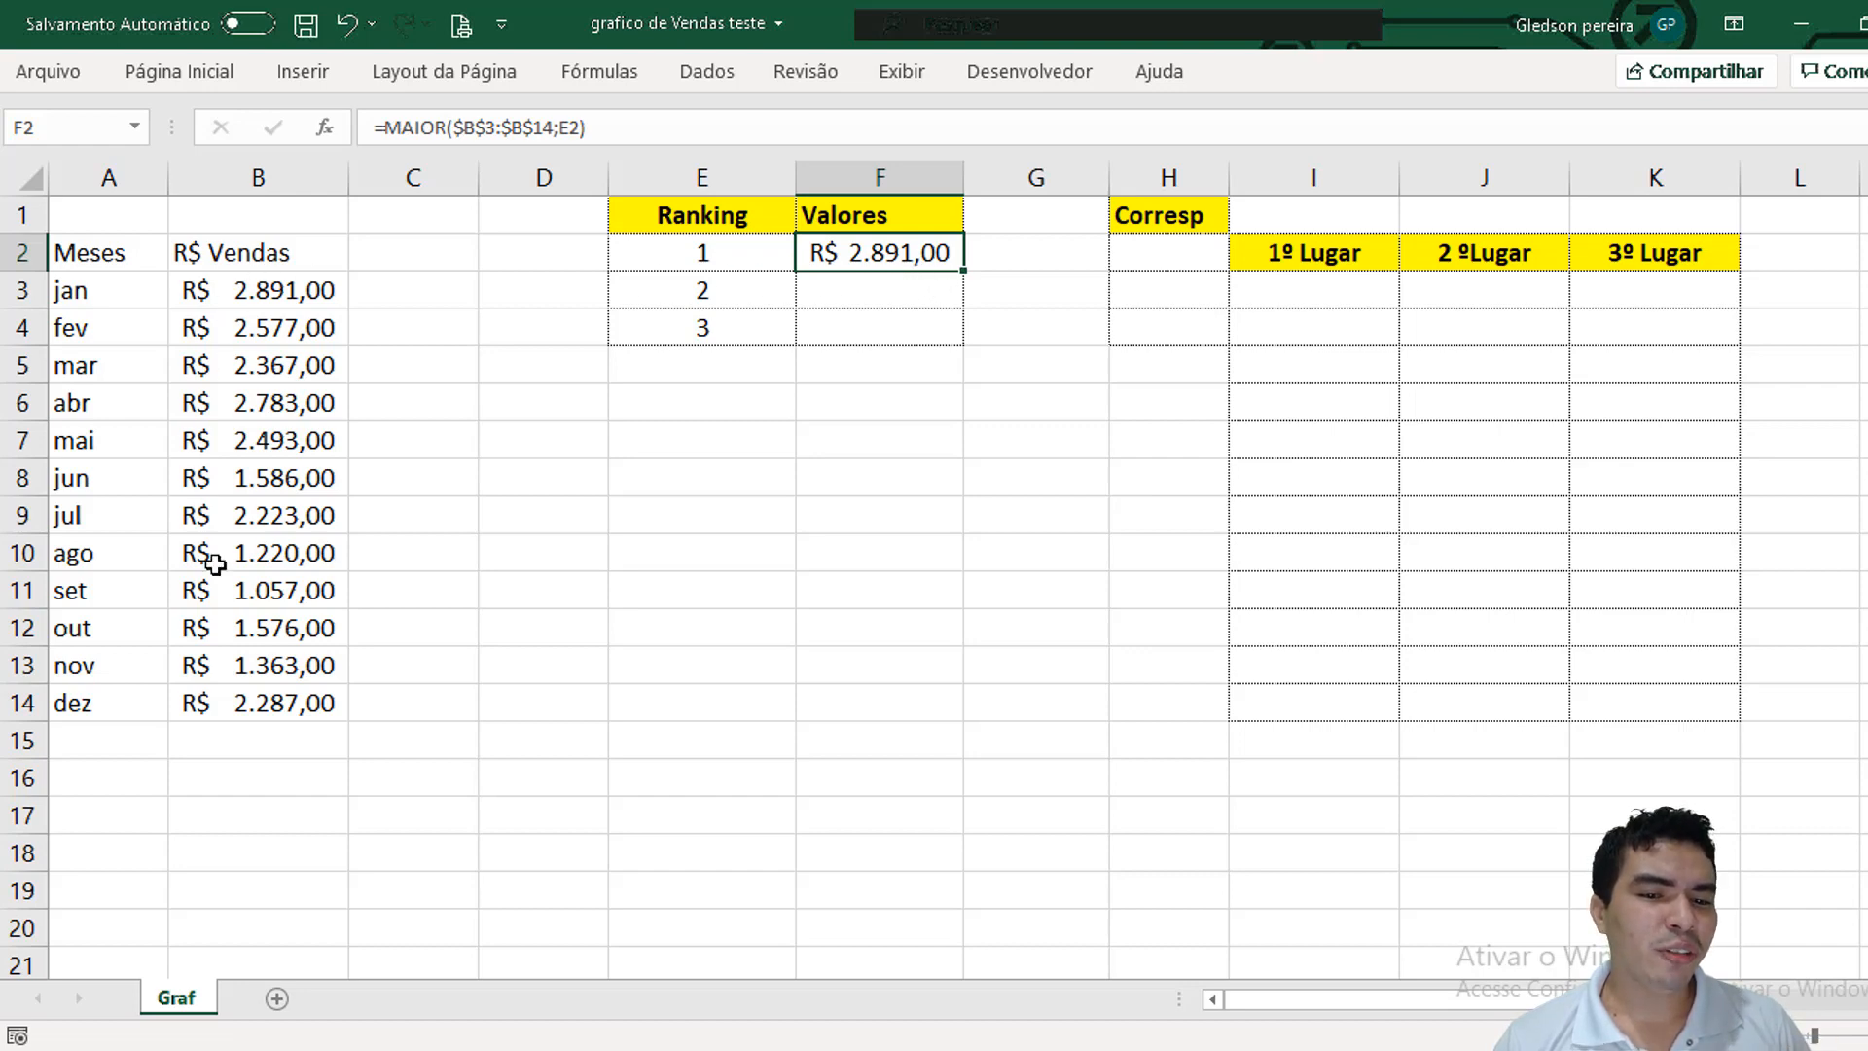
{"action": "left_click_drag", "start_coordinate": [960, 277], "coordinate": [964, 336]}
{"action": "left_click", "coordinate": [934, 292]}
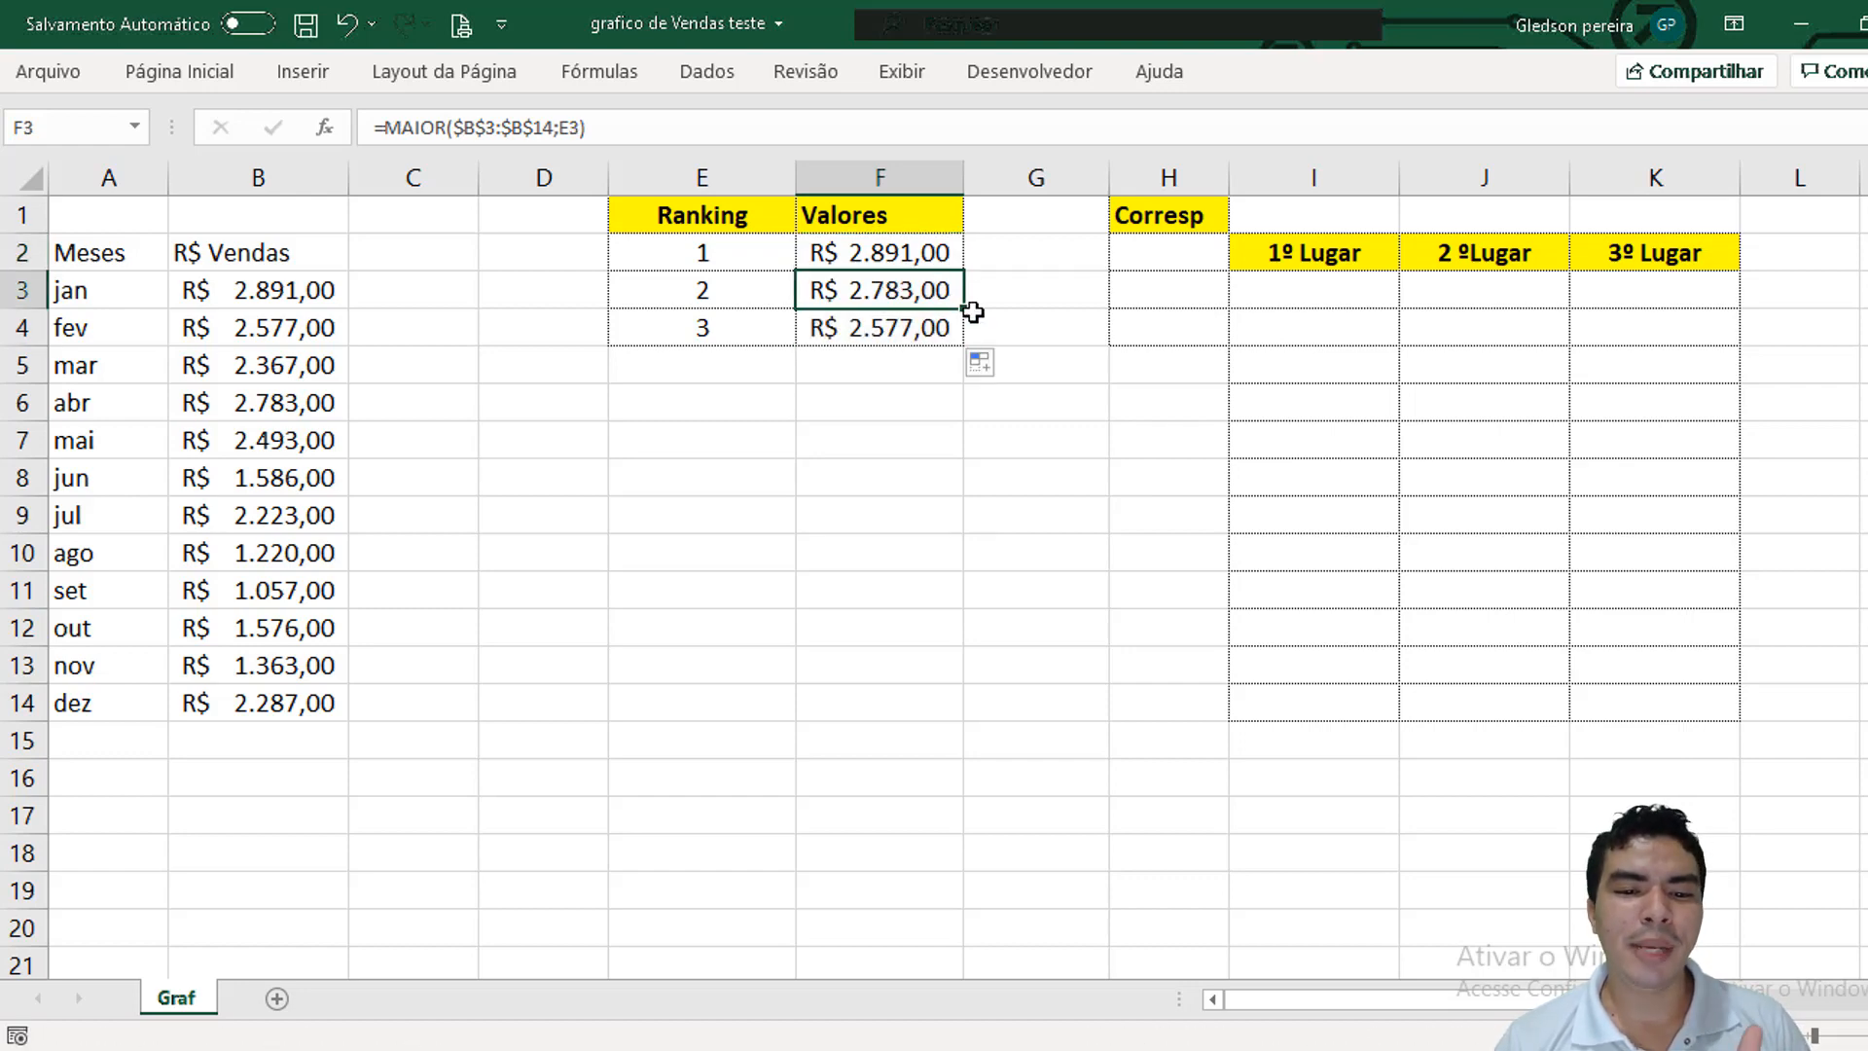
{"action": "left_click", "coordinate": [946, 327]}
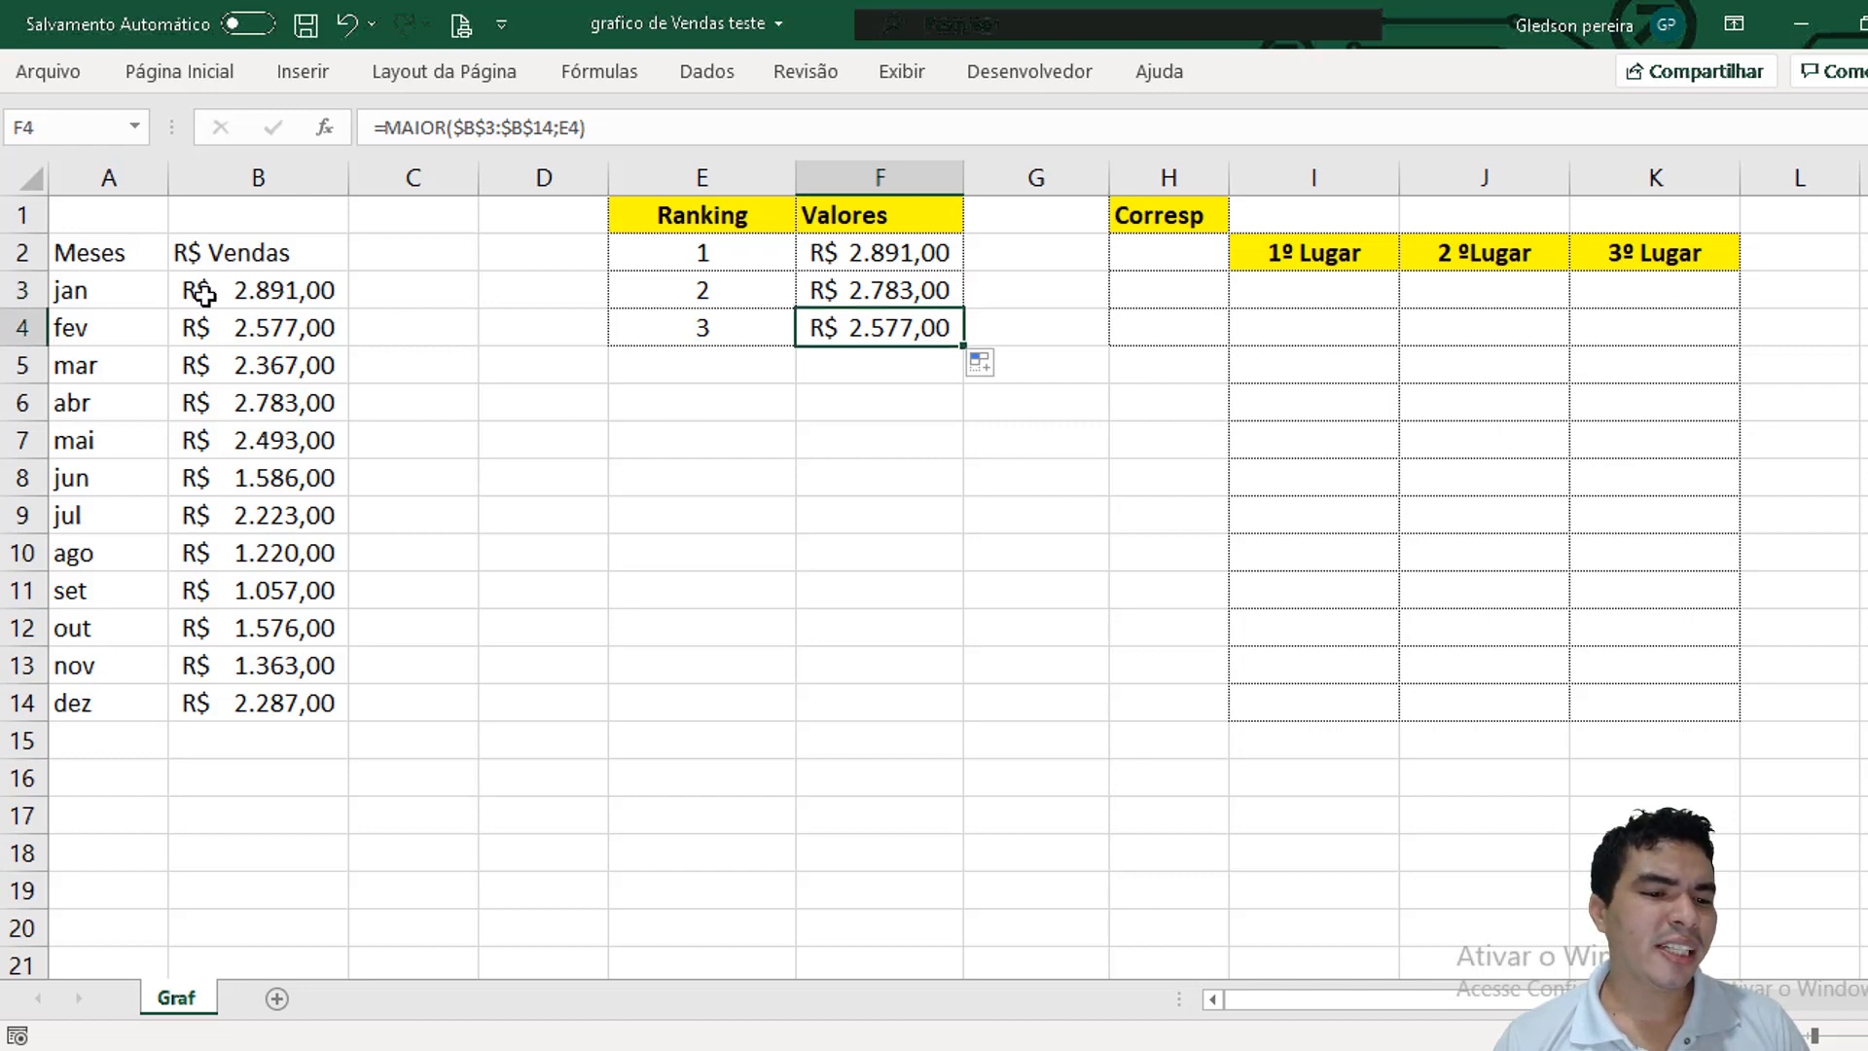
{"action": "left_click", "coordinate": [1068, 430]}
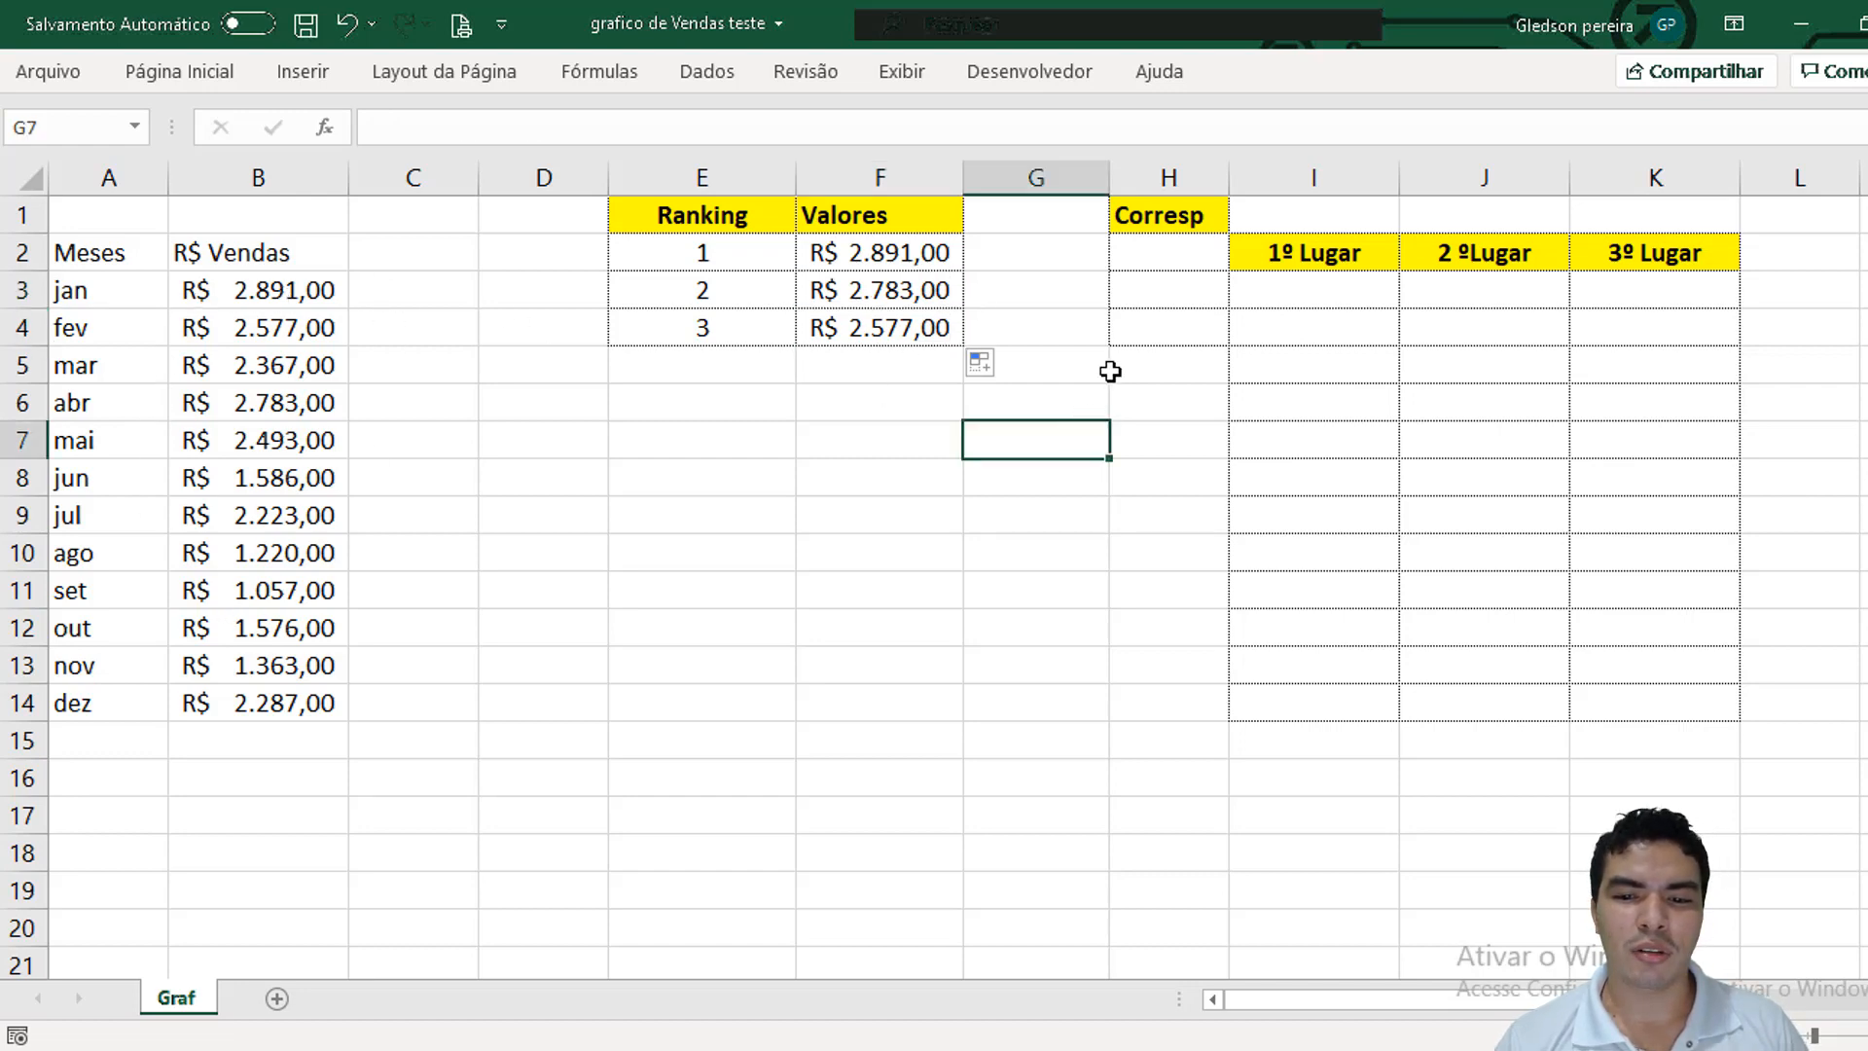
Enter =CORRESP(F2;$B$3:$B$14;0) in cell H2 to find the top value's position in the sales column by exact match.
{"action": "left_click", "coordinate": [1166, 268]}
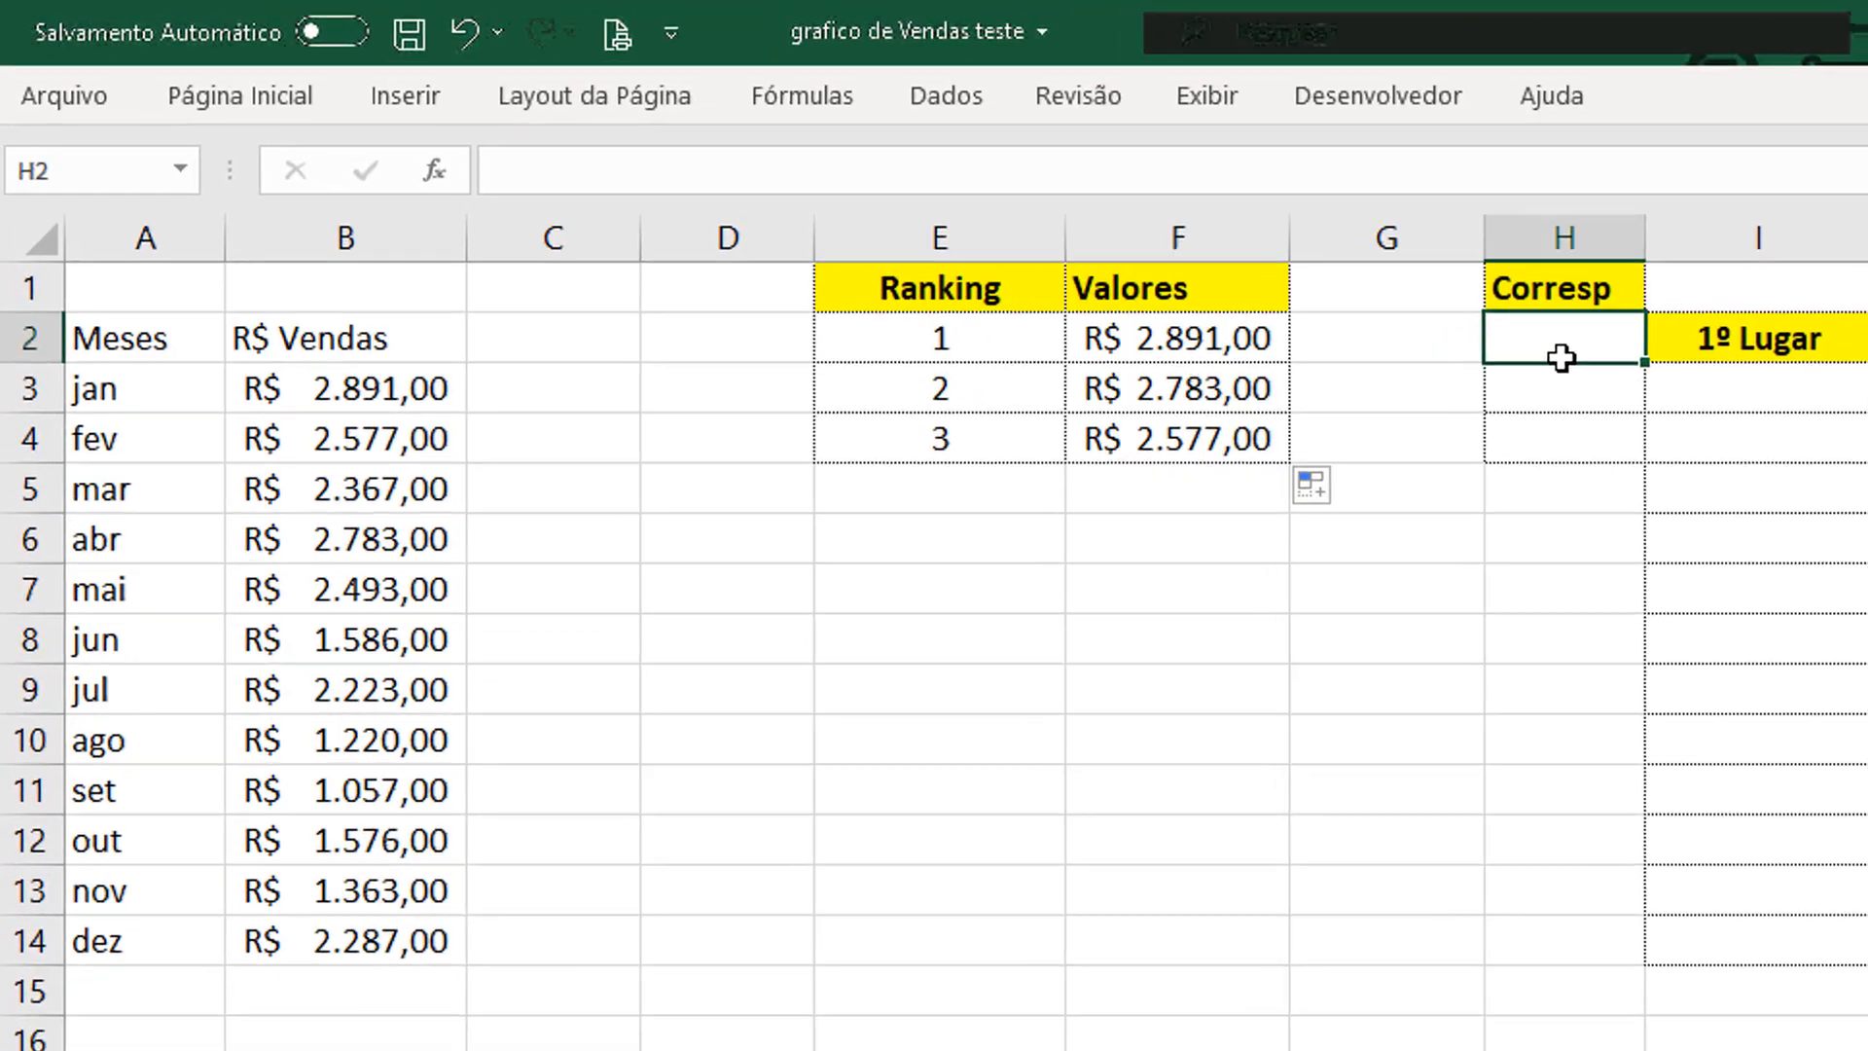
{"action": "type", "text": "="}
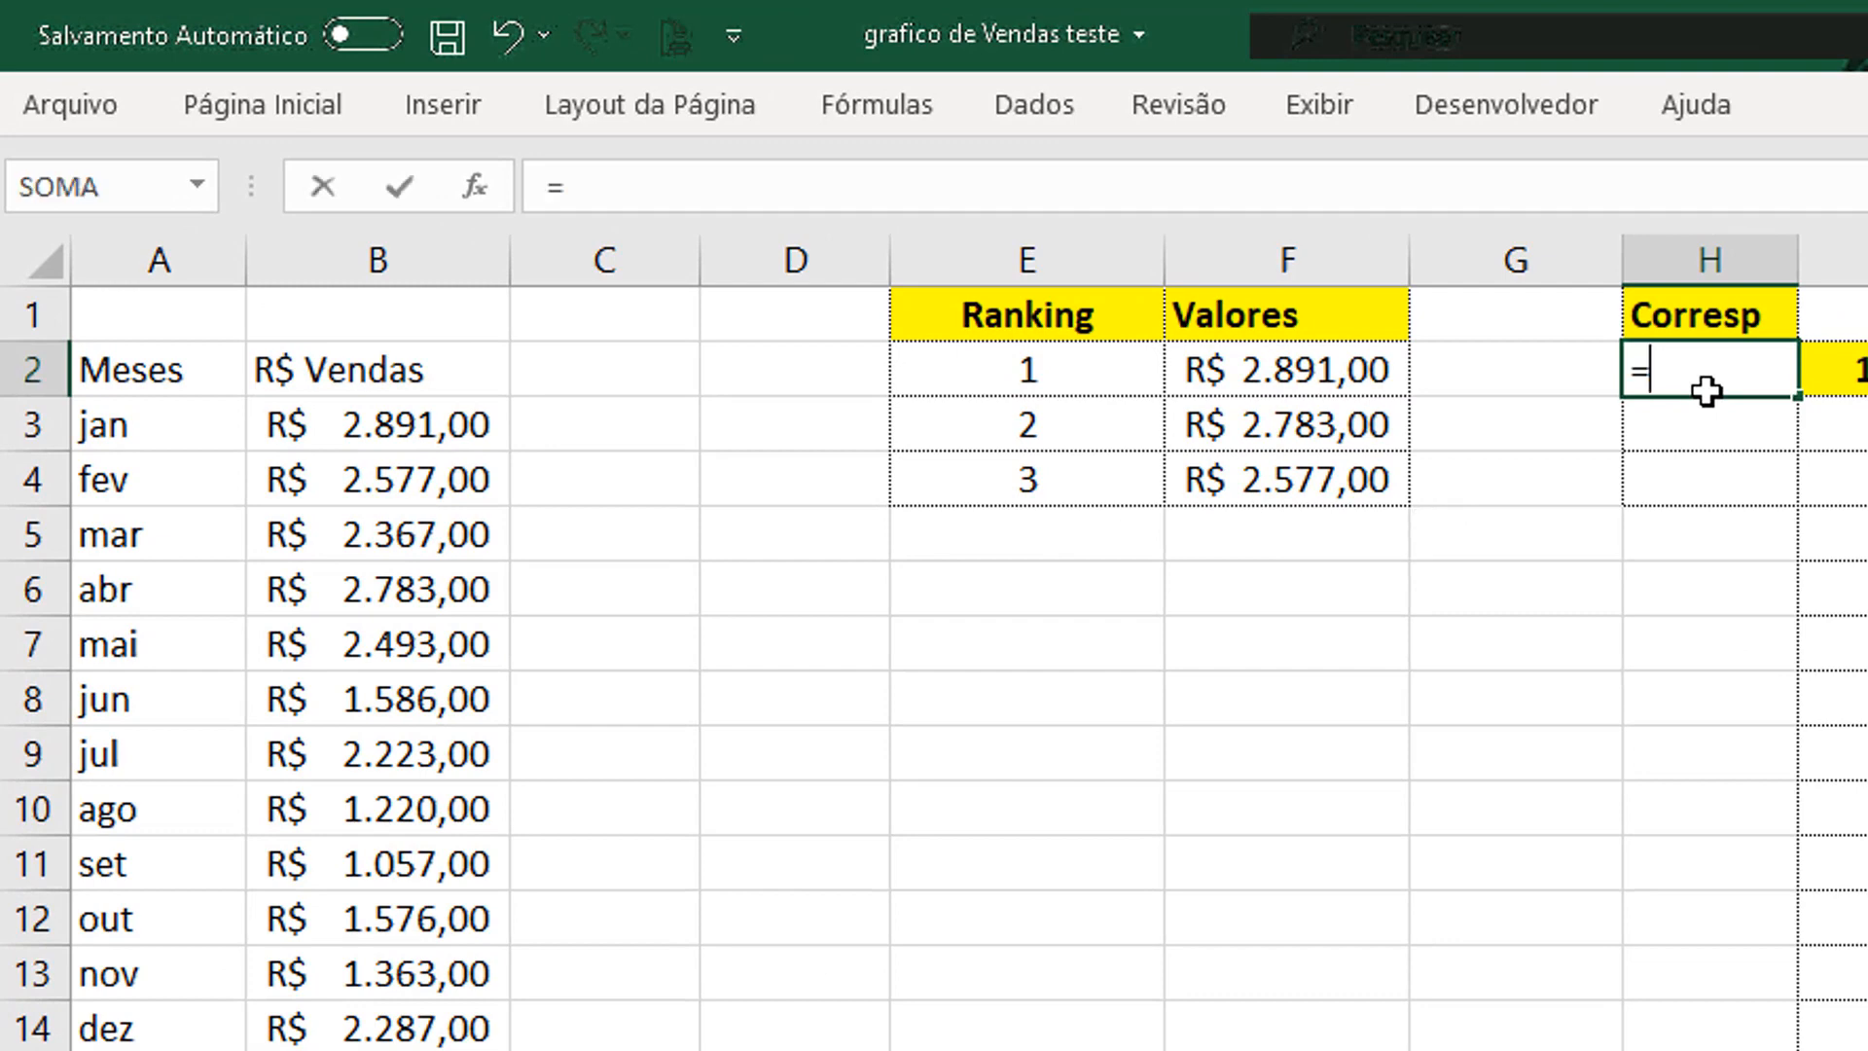
{"action": "type", "text": "corr"}
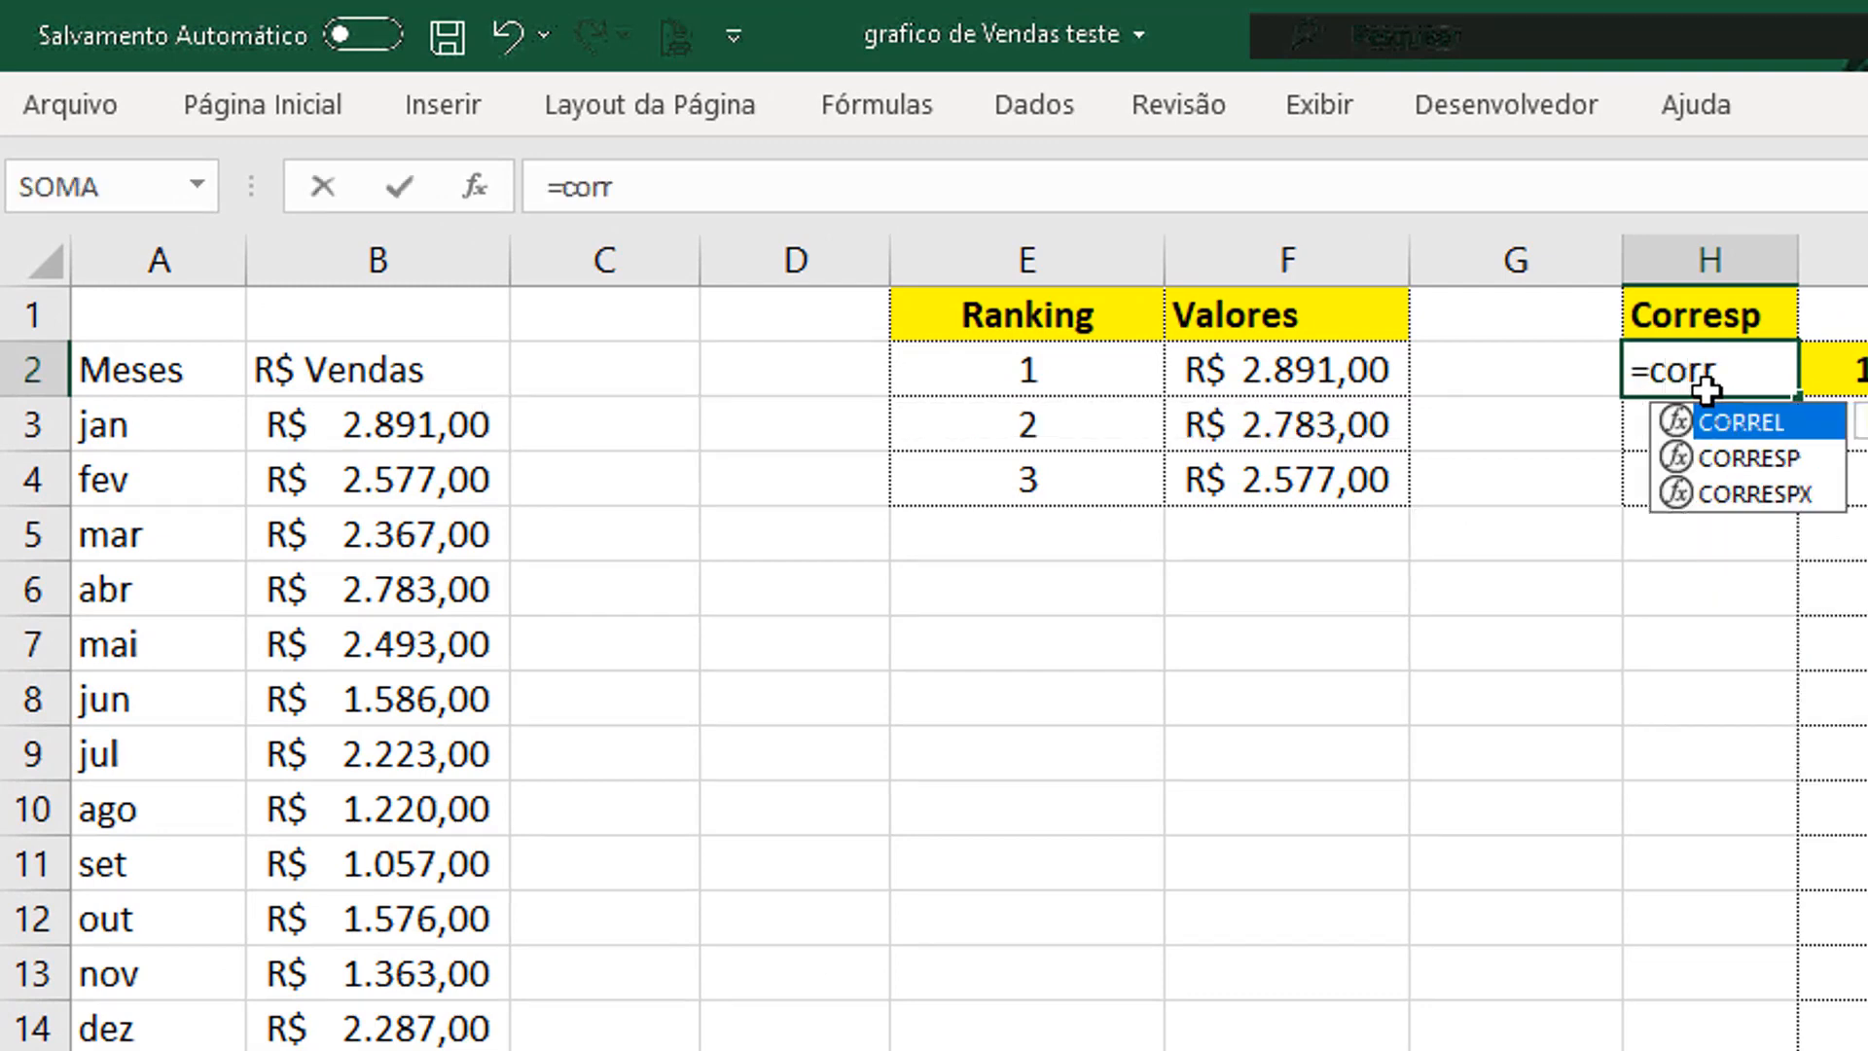
{"action": "key", "text": "Down"}
{"action": "key", "text": "Tab"}
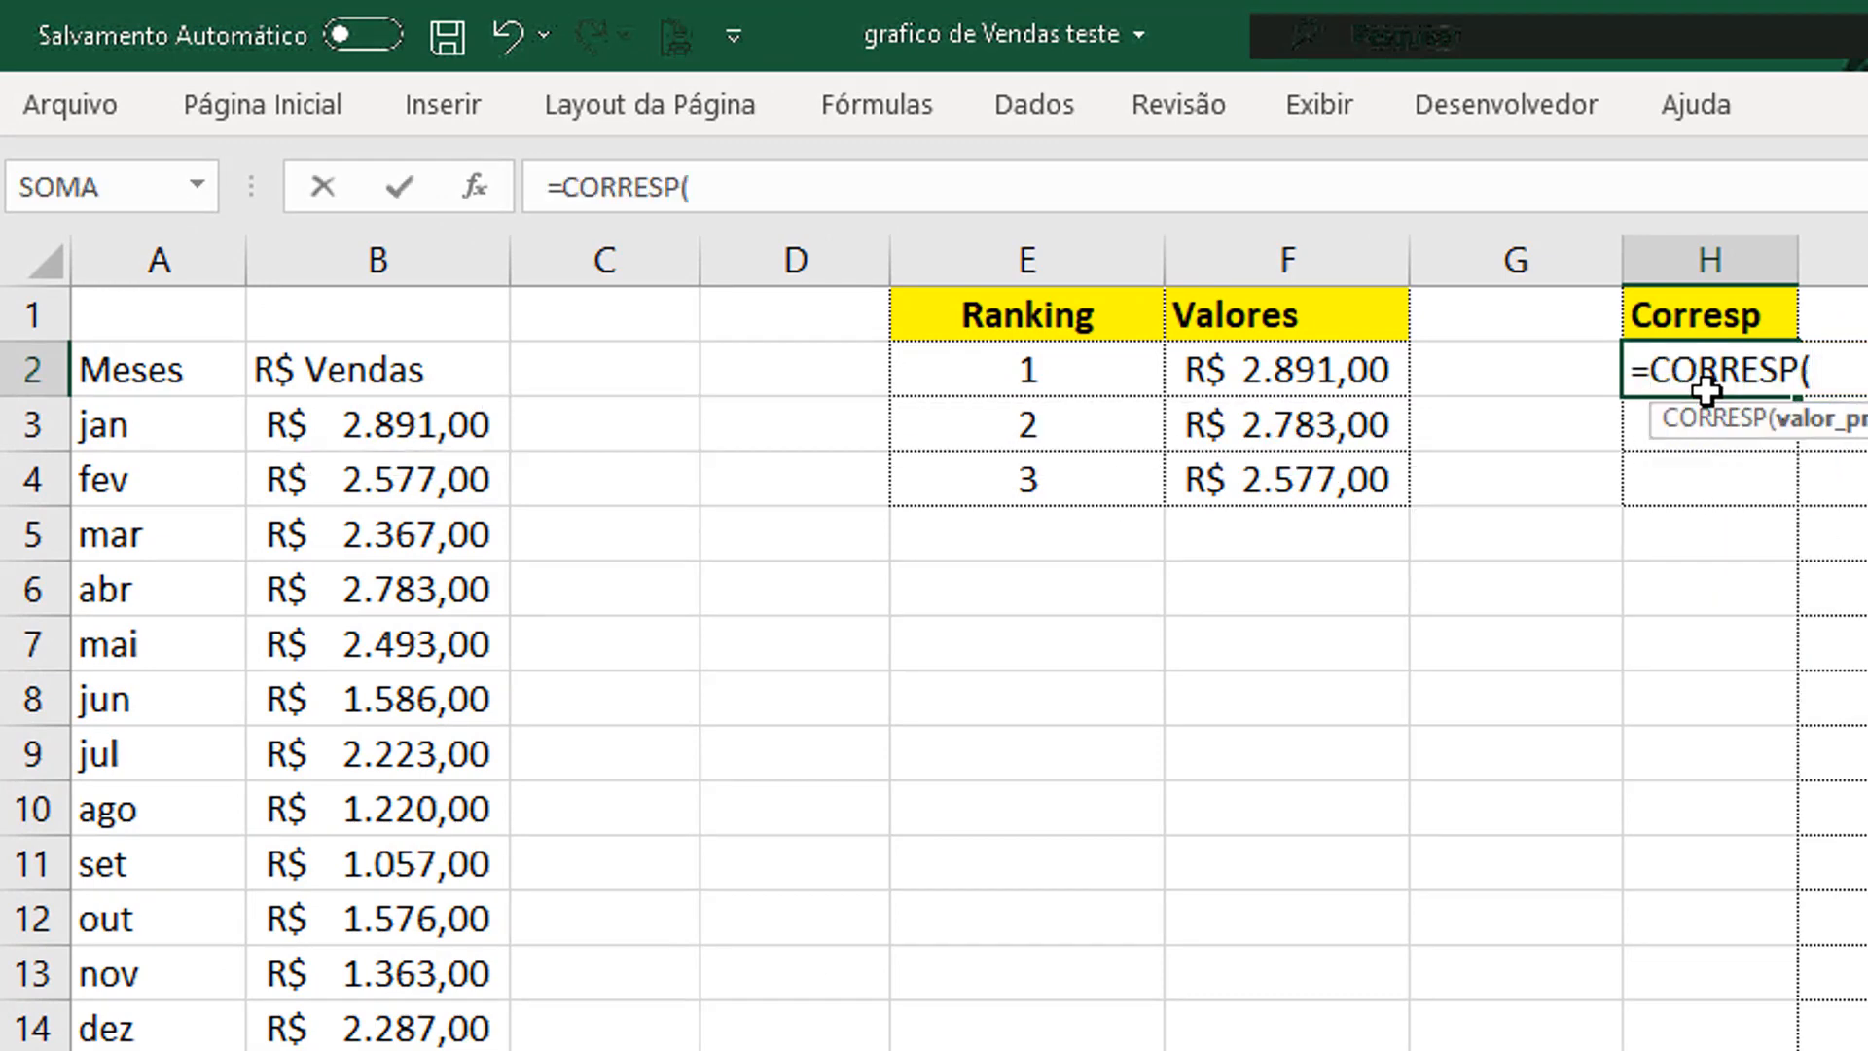
{"action": "left_click", "coordinate": [1346, 374]}
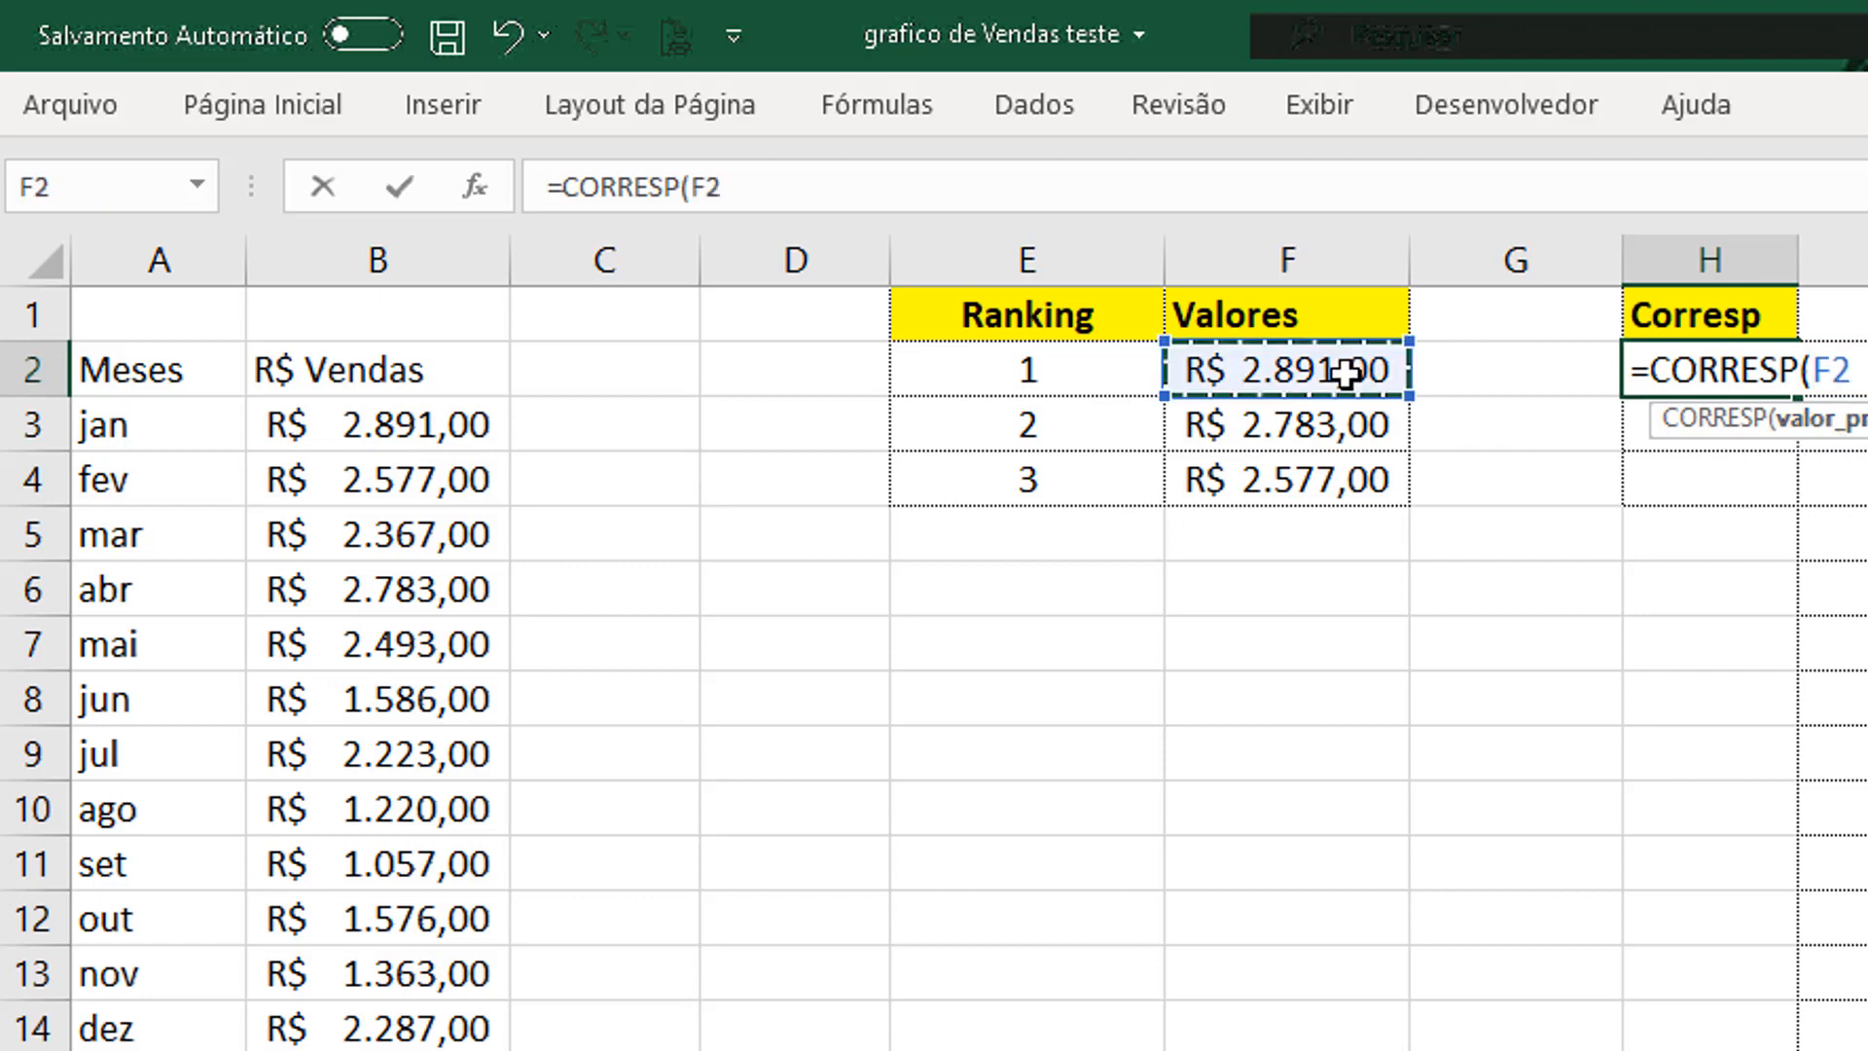
{"action": "left_click", "coordinate": [866, 195]}
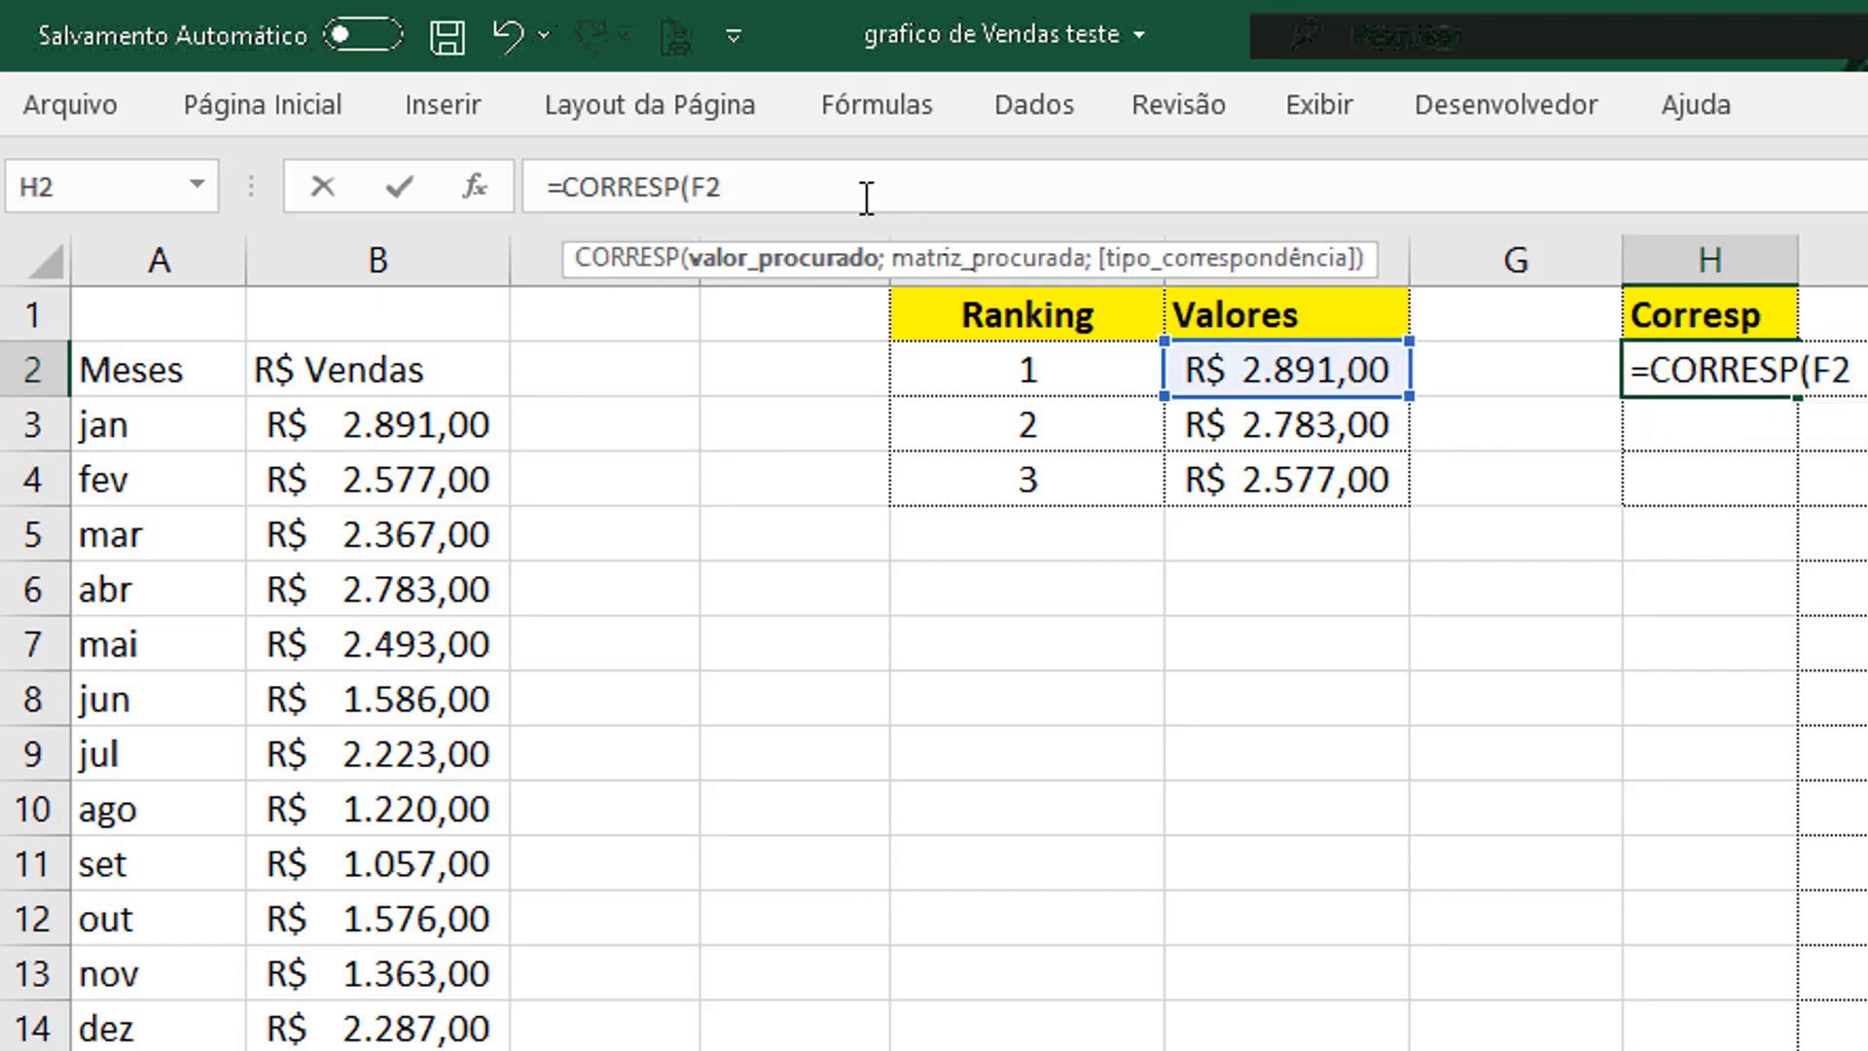
{"action": "type", "text": ";"}
{"action": "left_click", "coordinate": [437, 431]}
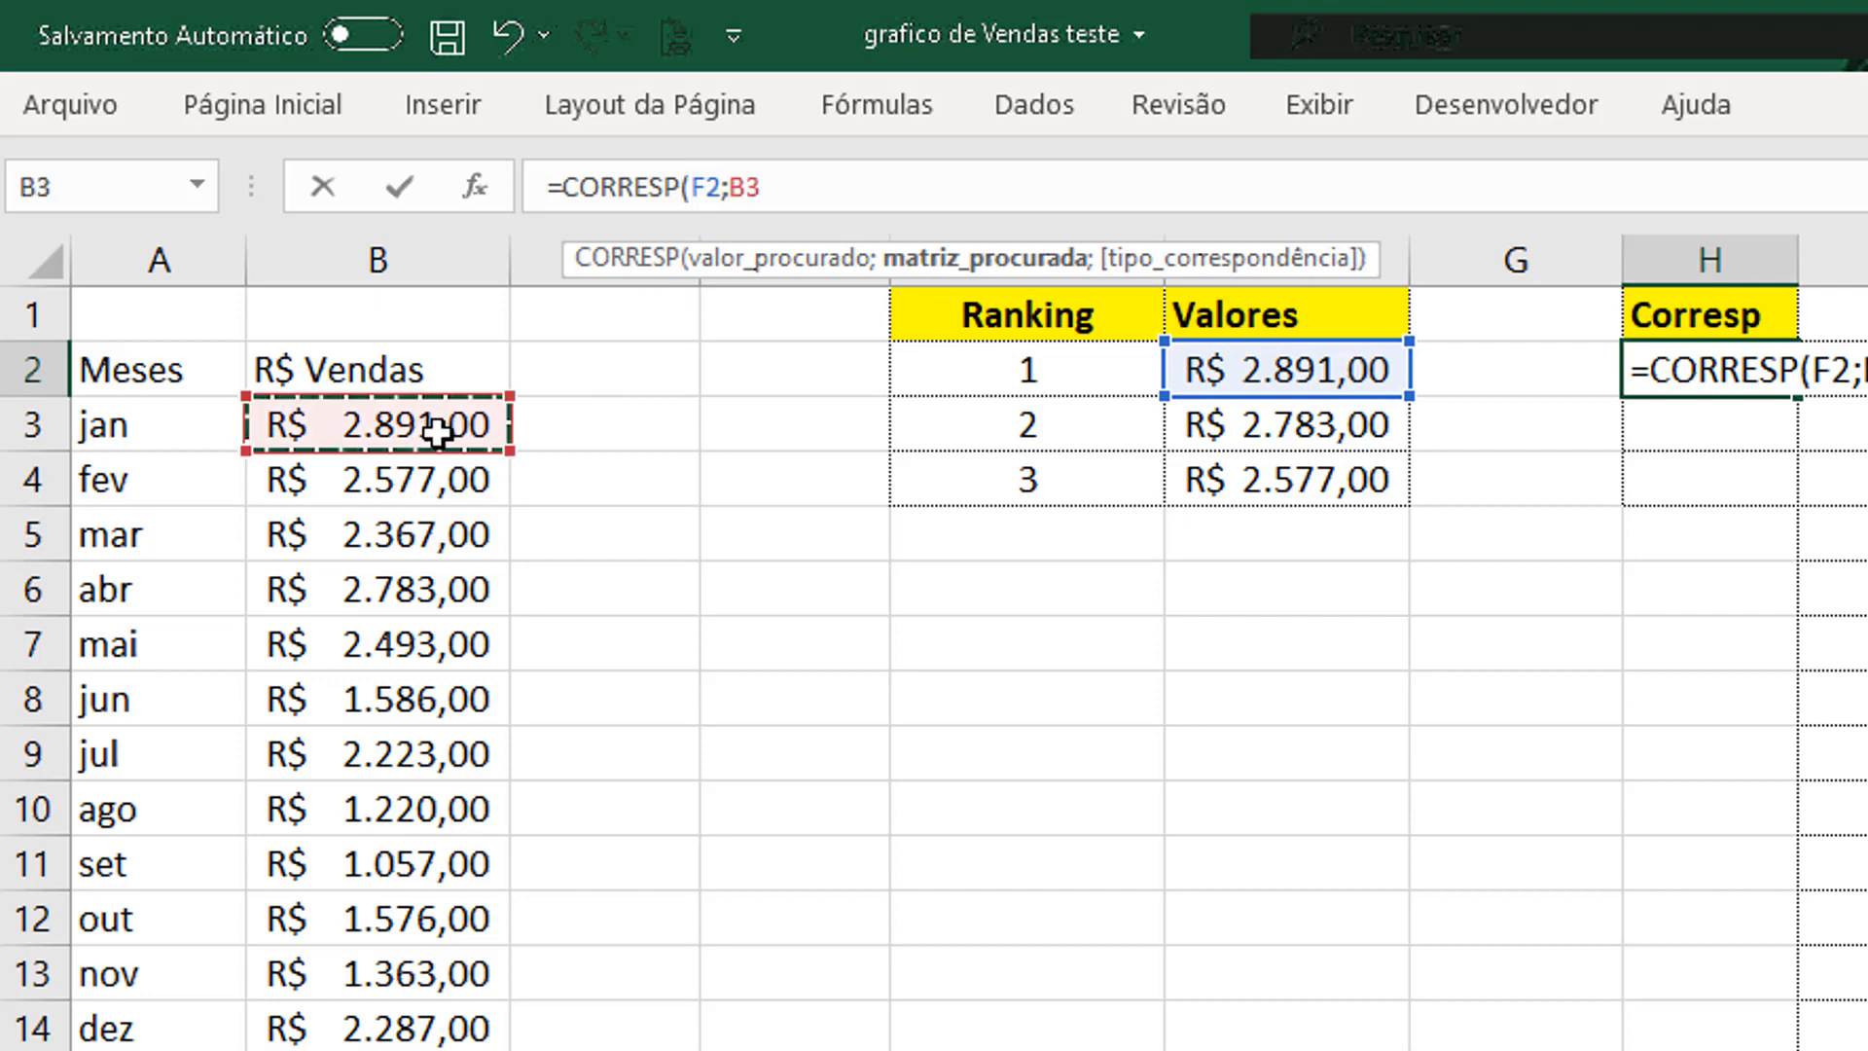
{"action": "left_click_drag", "start_coordinate": [437, 431], "coordinate": [438, 1017]}
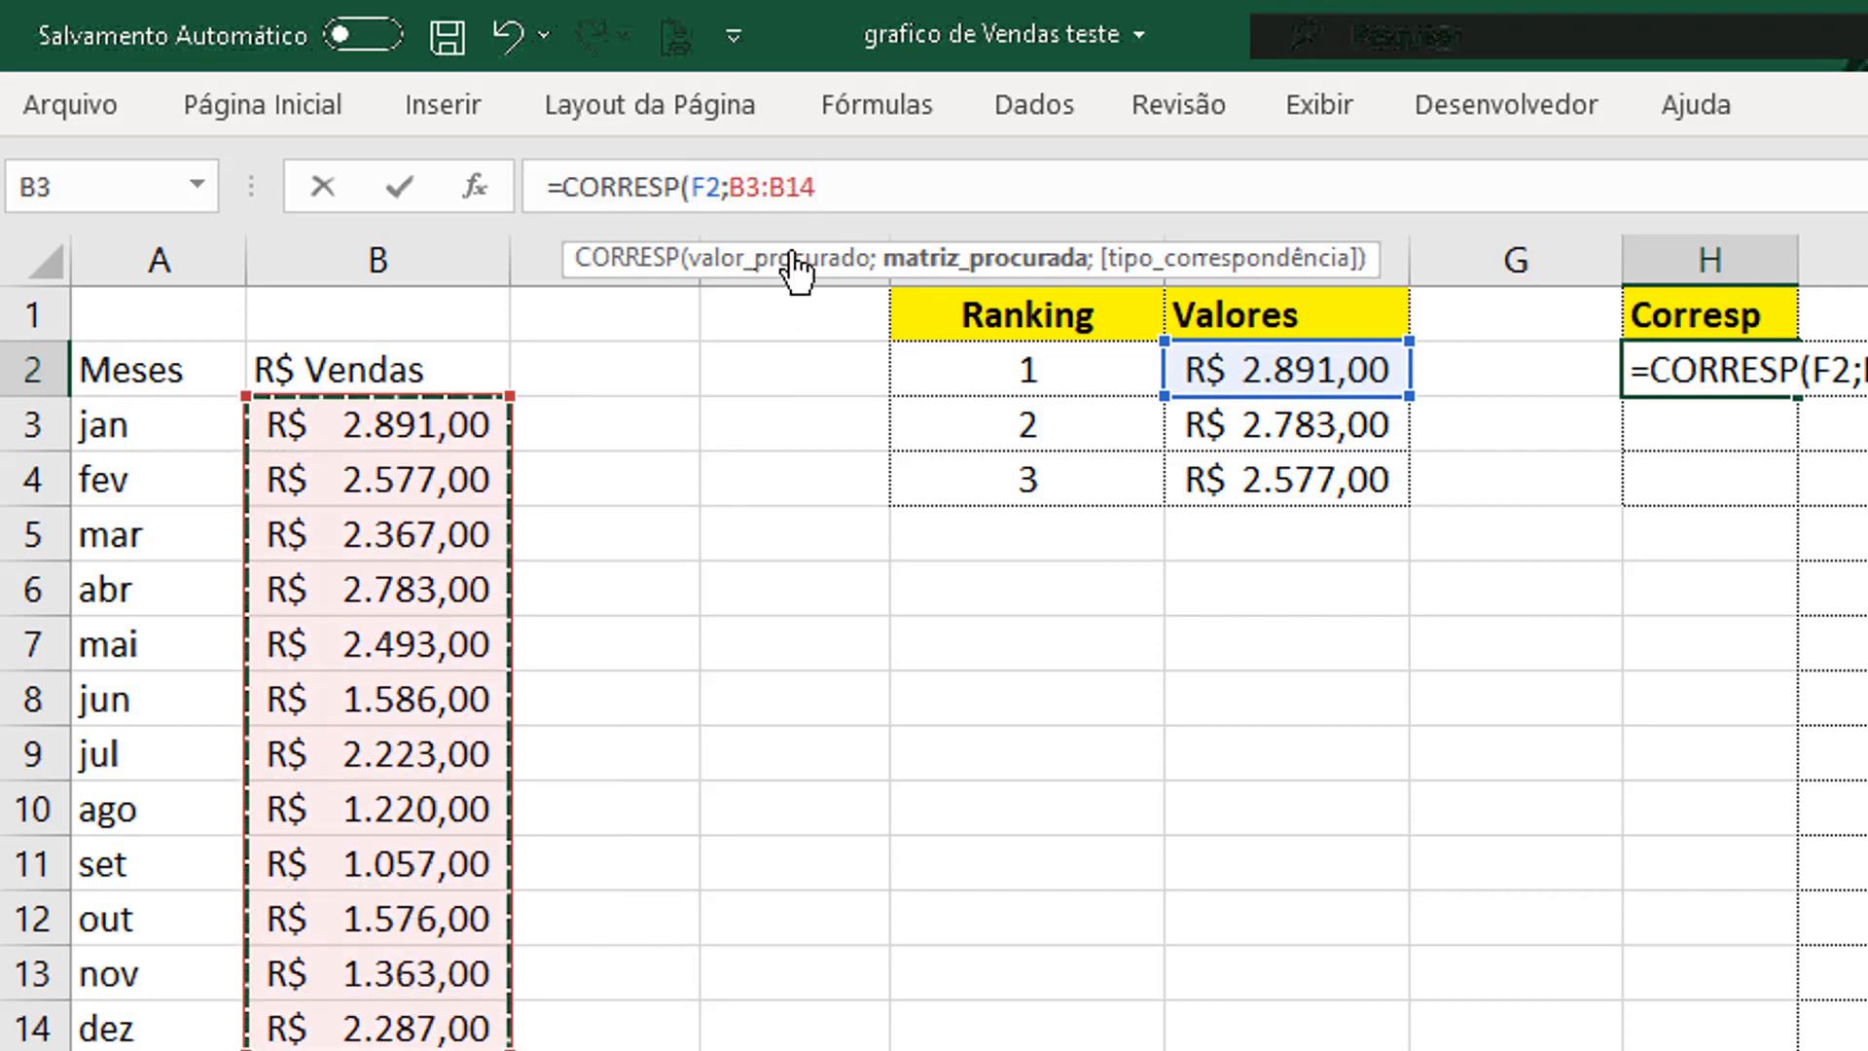
{"action": "left_click_drag", "start_coordinate": [734, 171], "coordinate": [834, 171]}
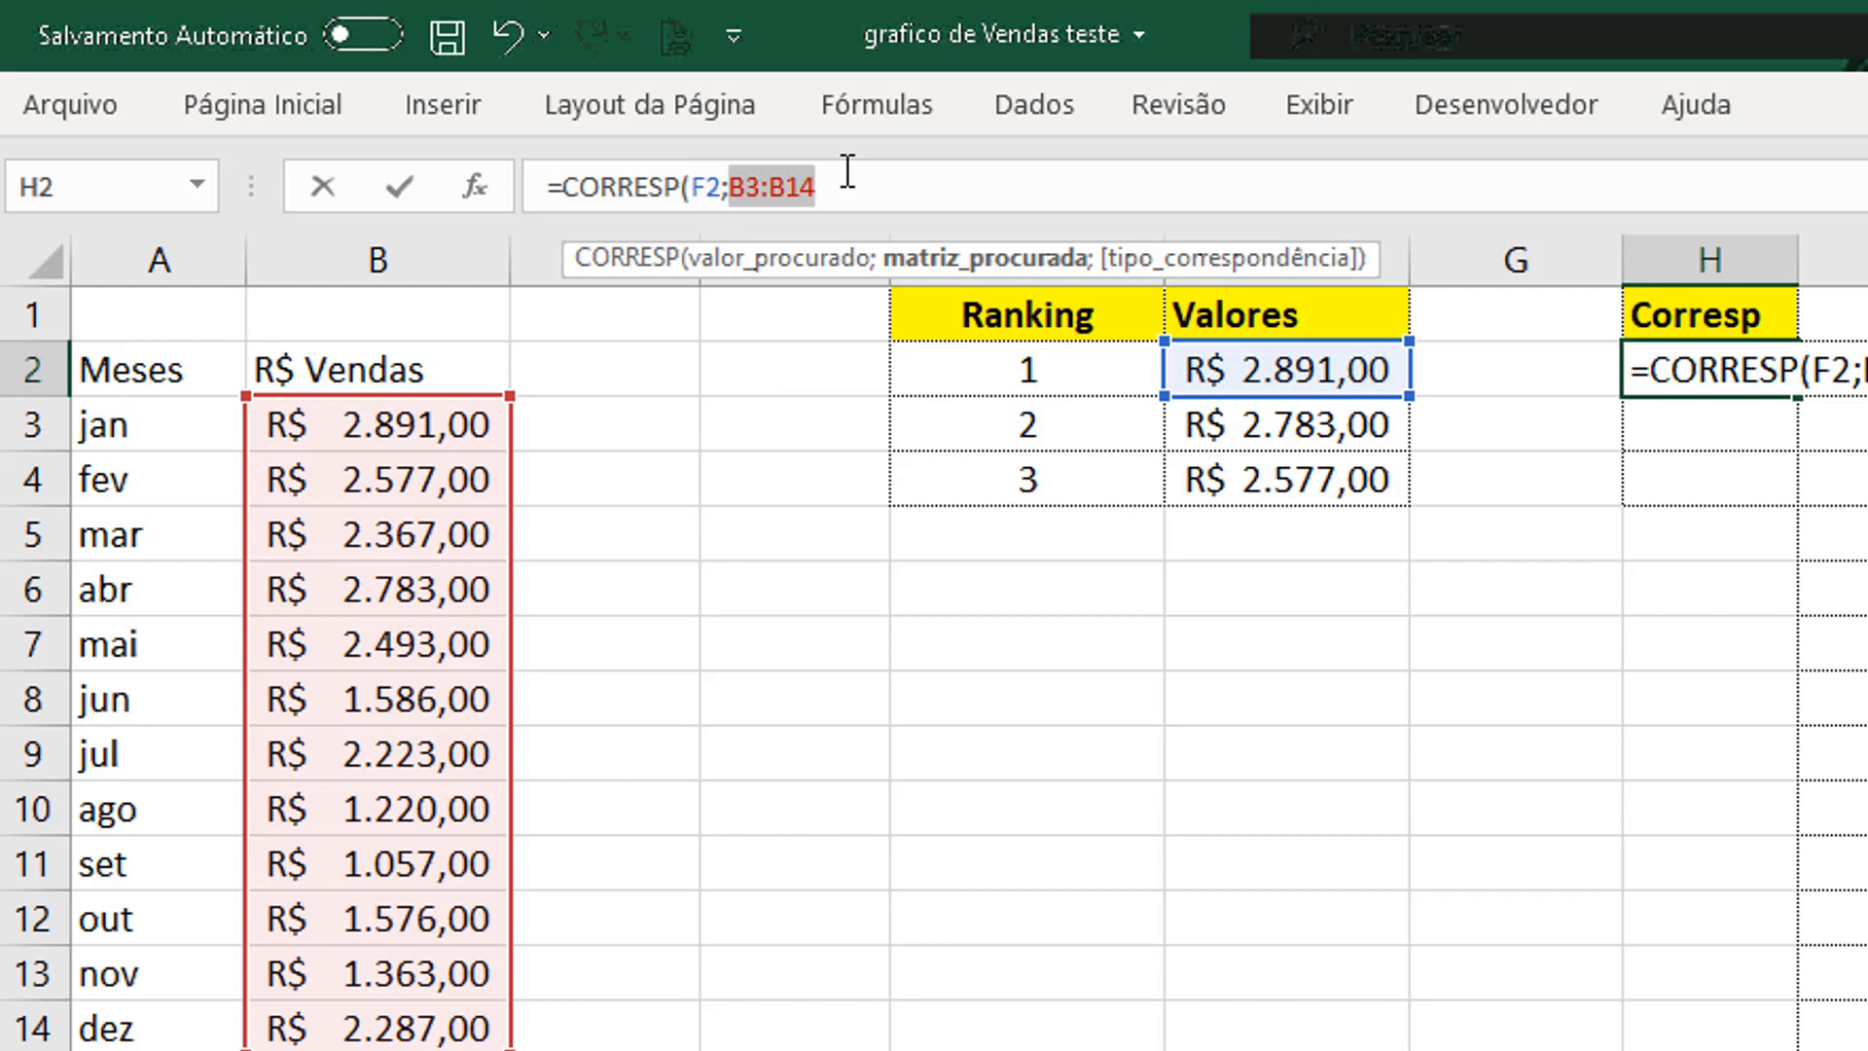
{"action": "key", "text": "F4"}
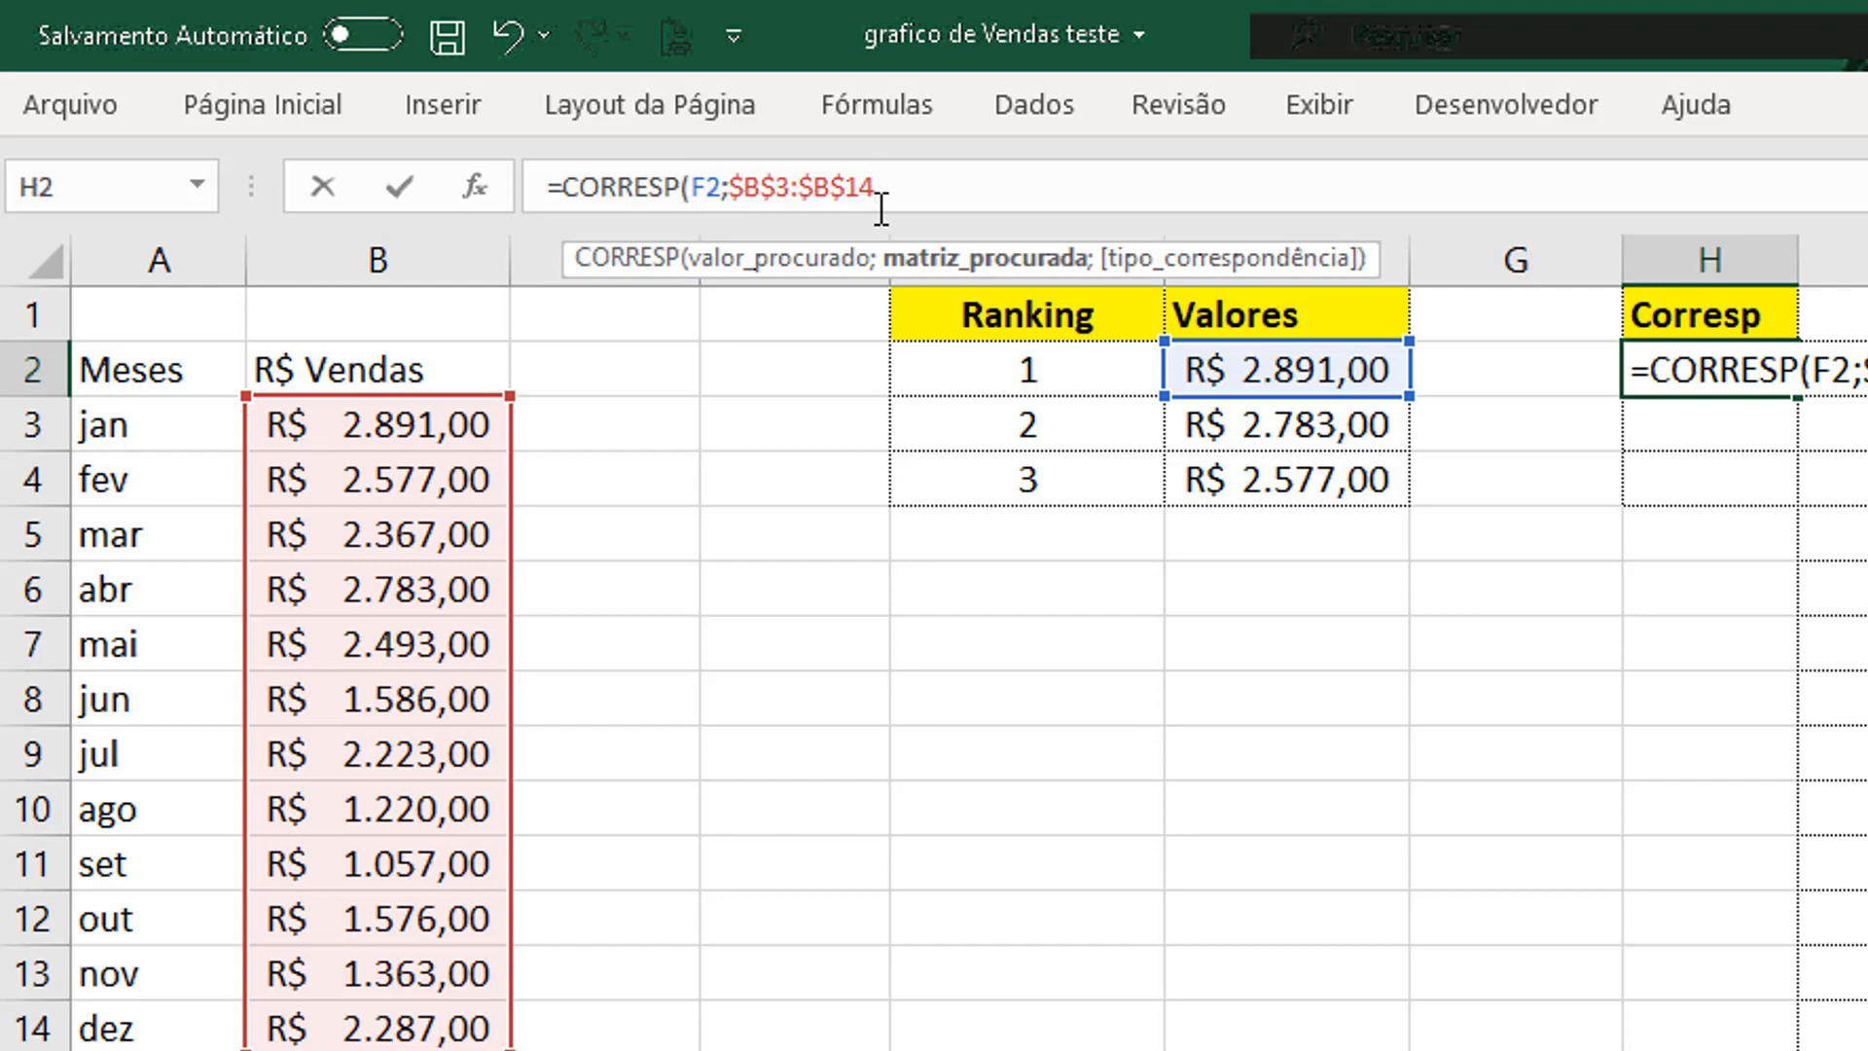
{"action": "type", "text": ";"}
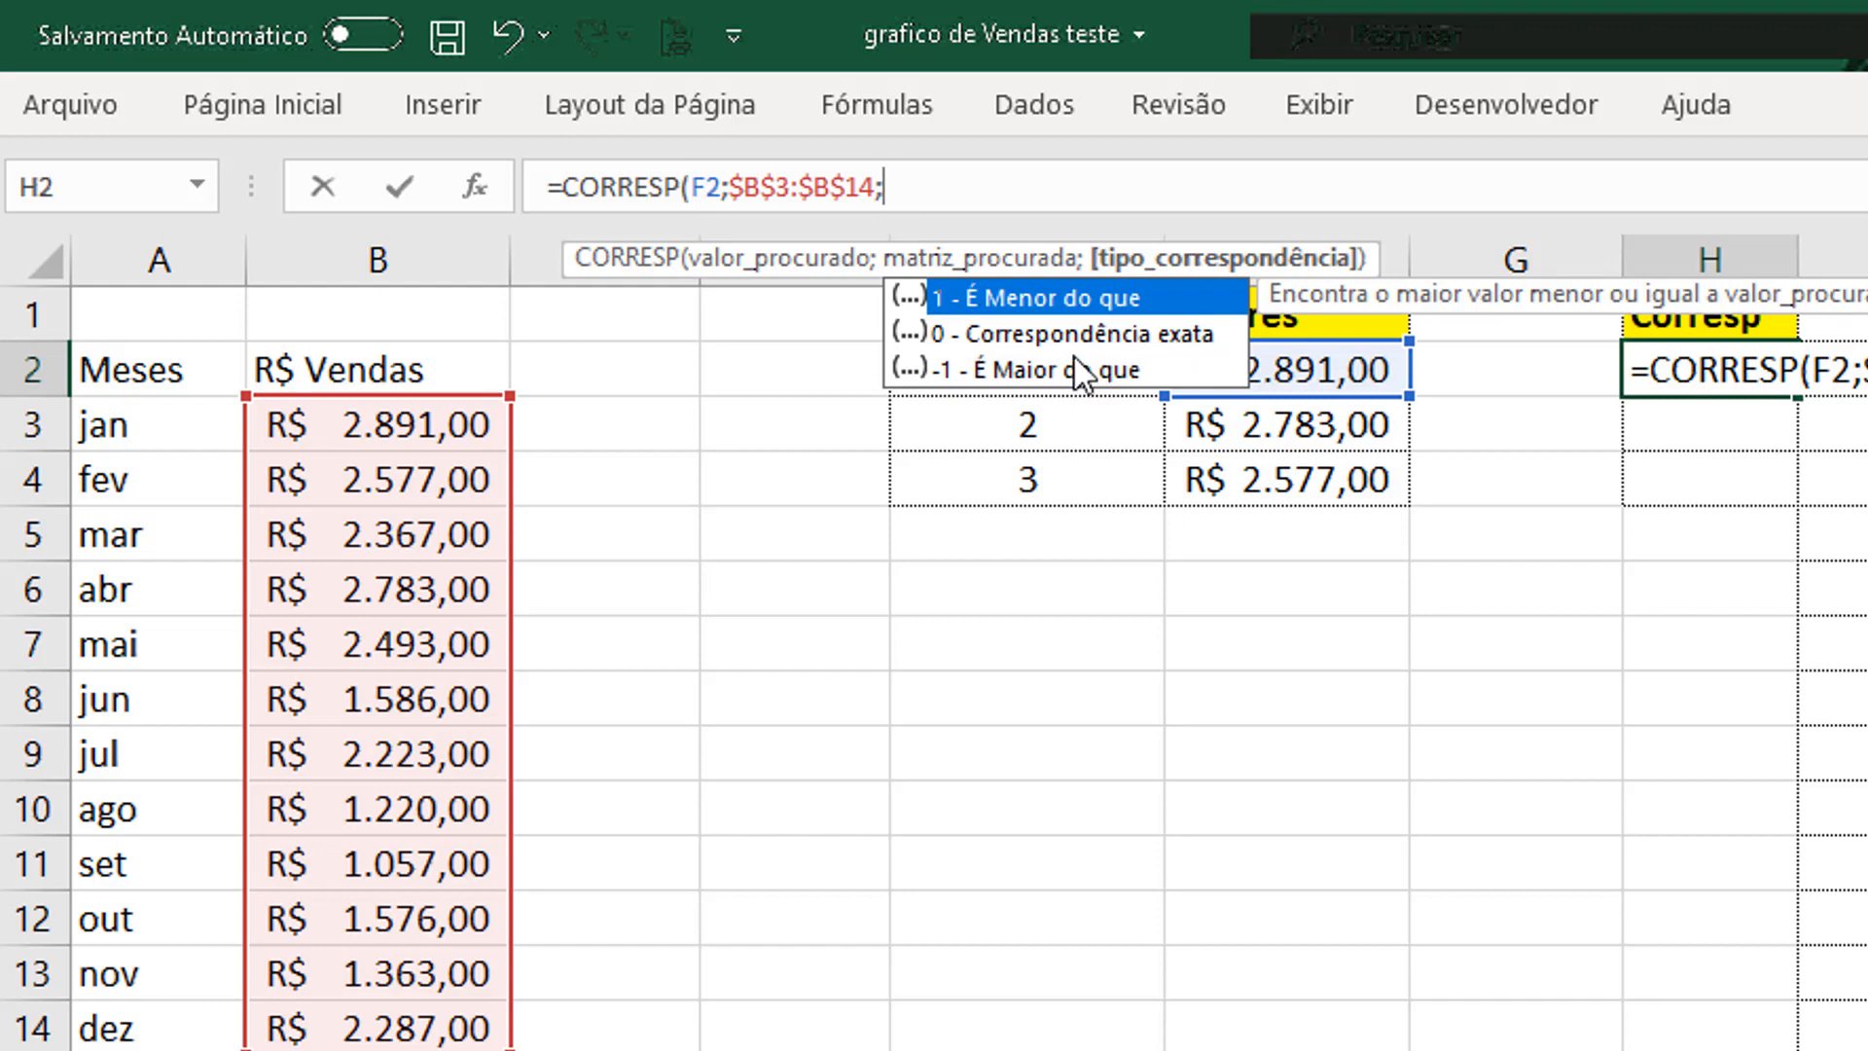
{"action": "type", "text": "0)"}
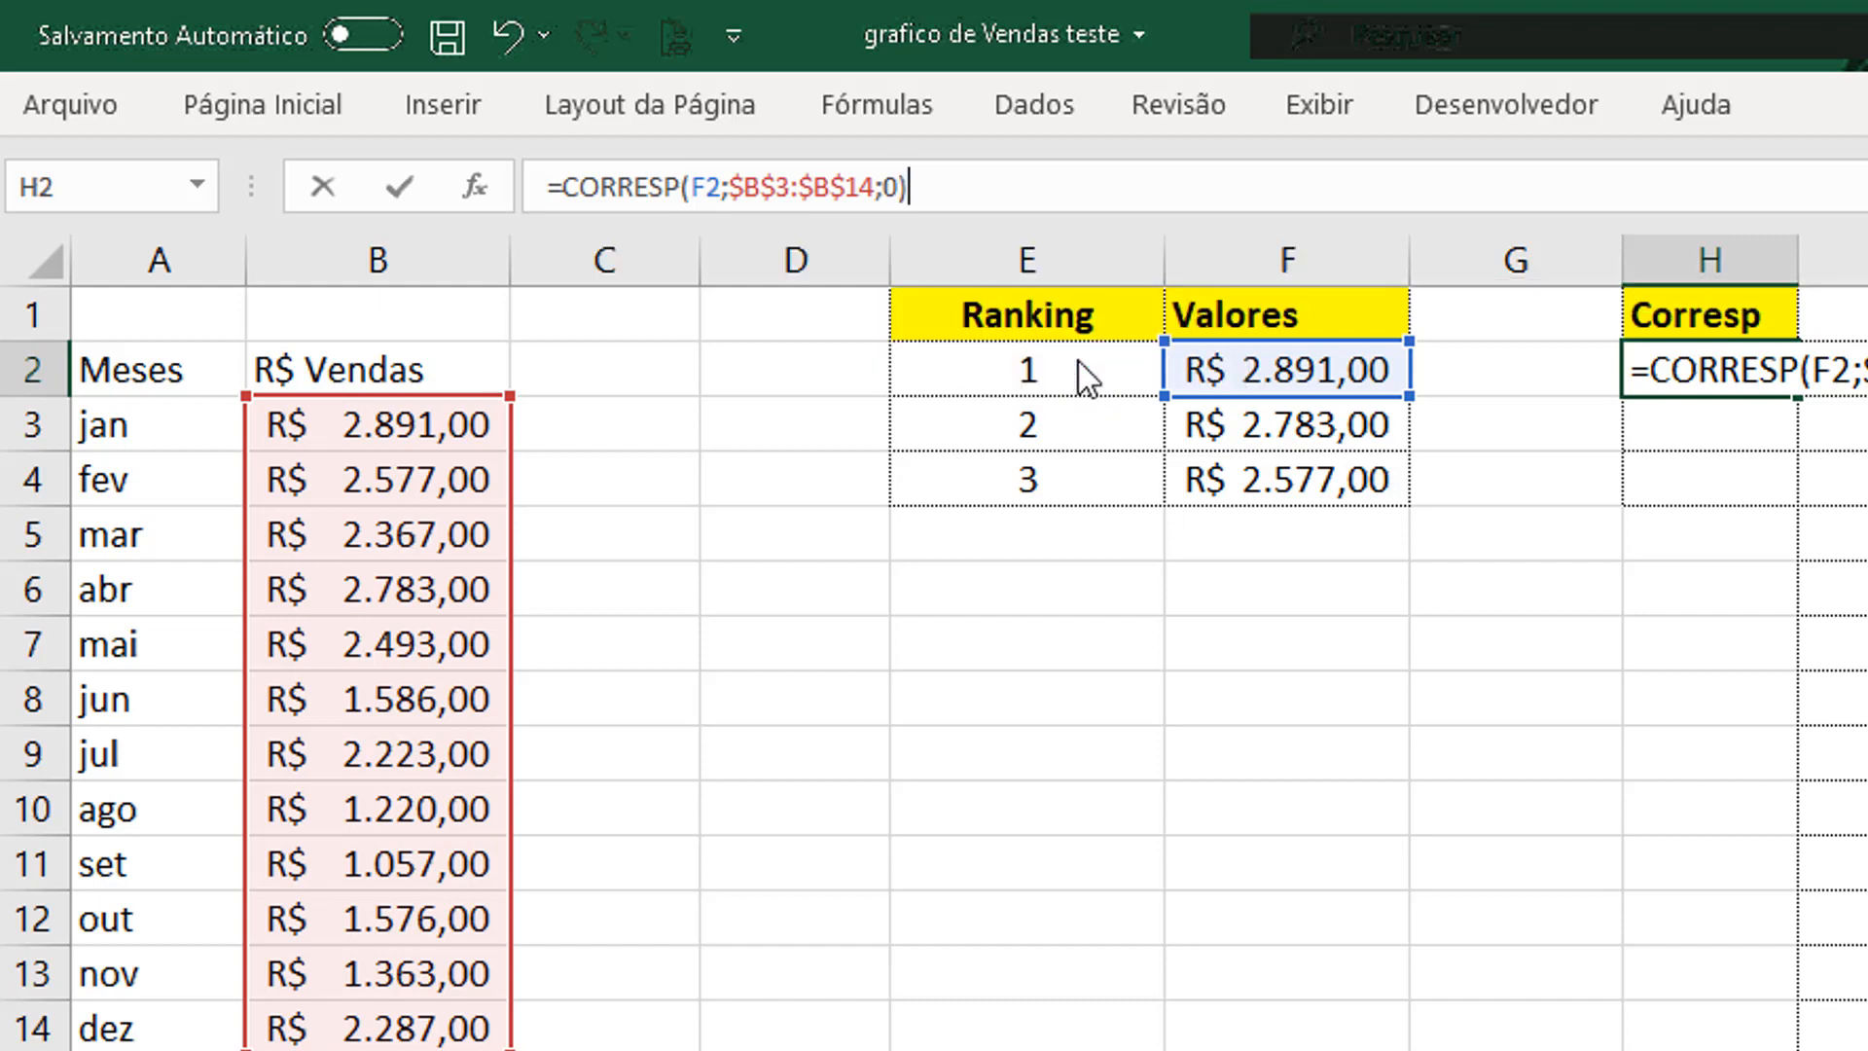
{"action": "key", "text": "Return"}
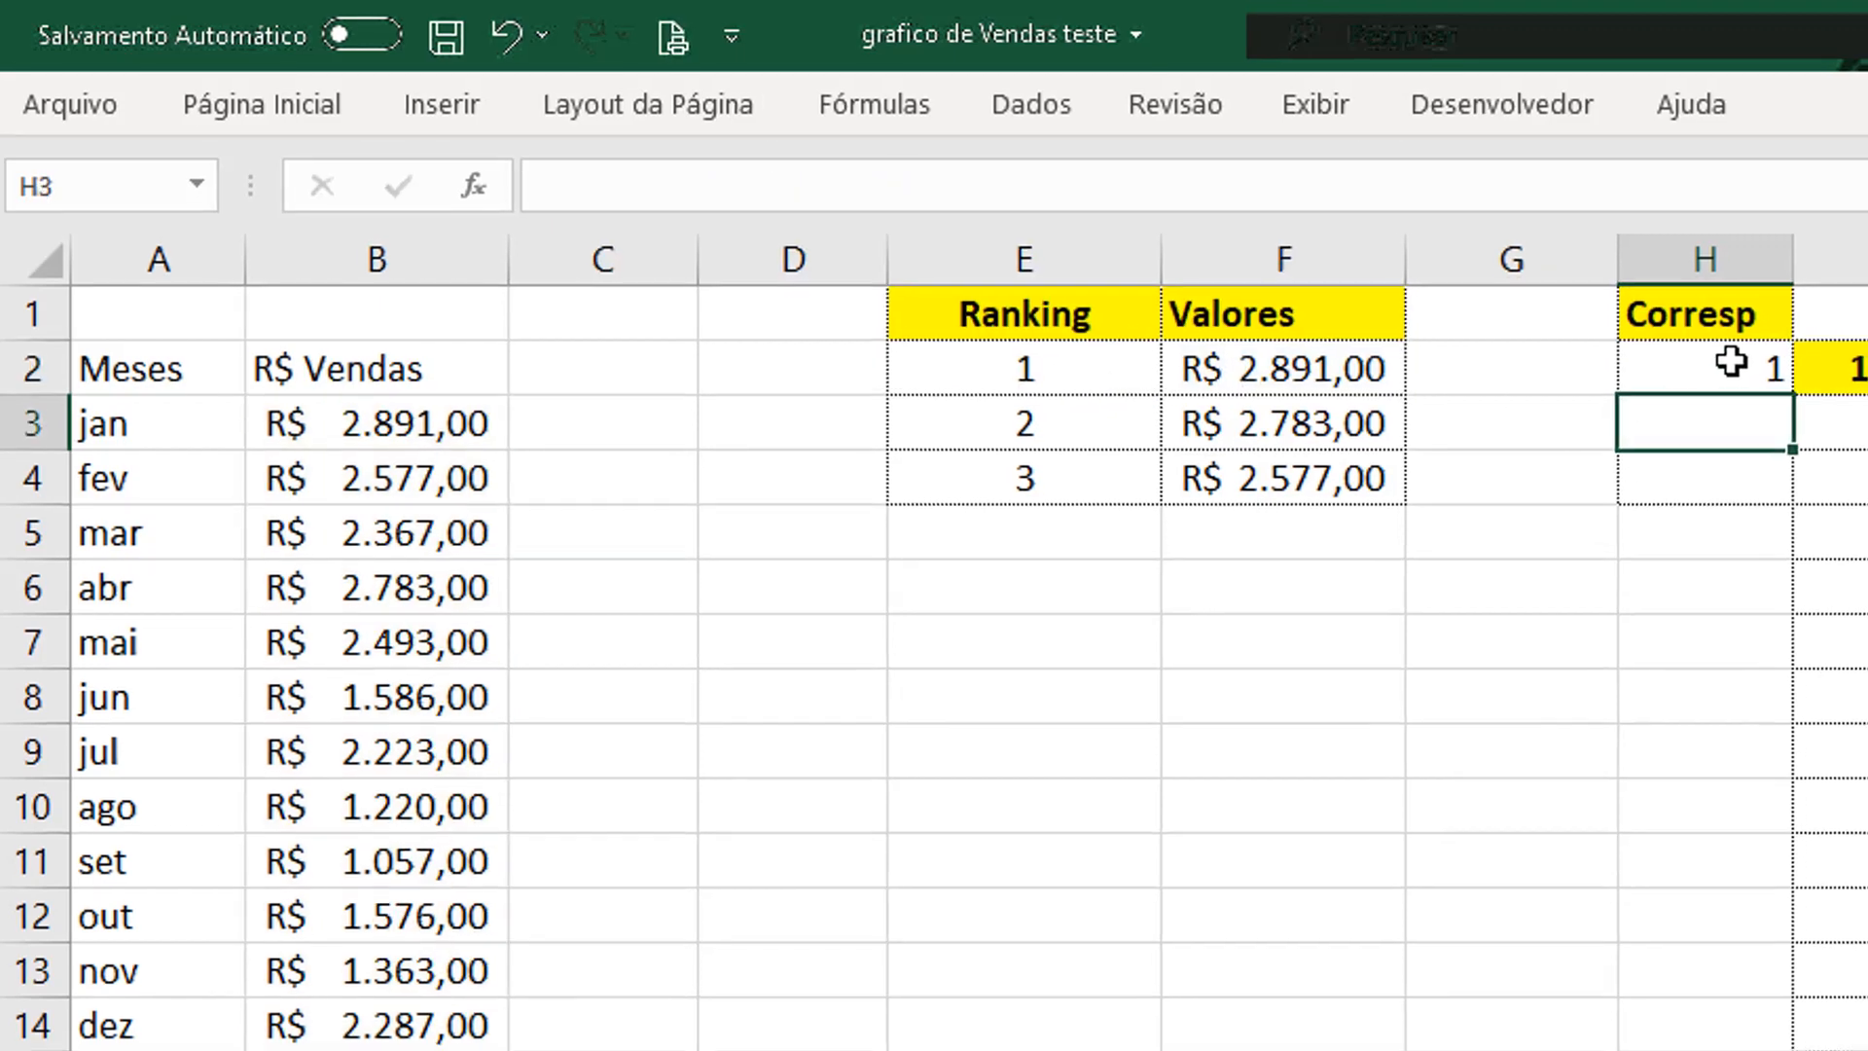
Fill the CORRESP formula from H2 down to H4 for the second and third ranked values.
{"action": "left_click", "coordinate": [1742, 367]}
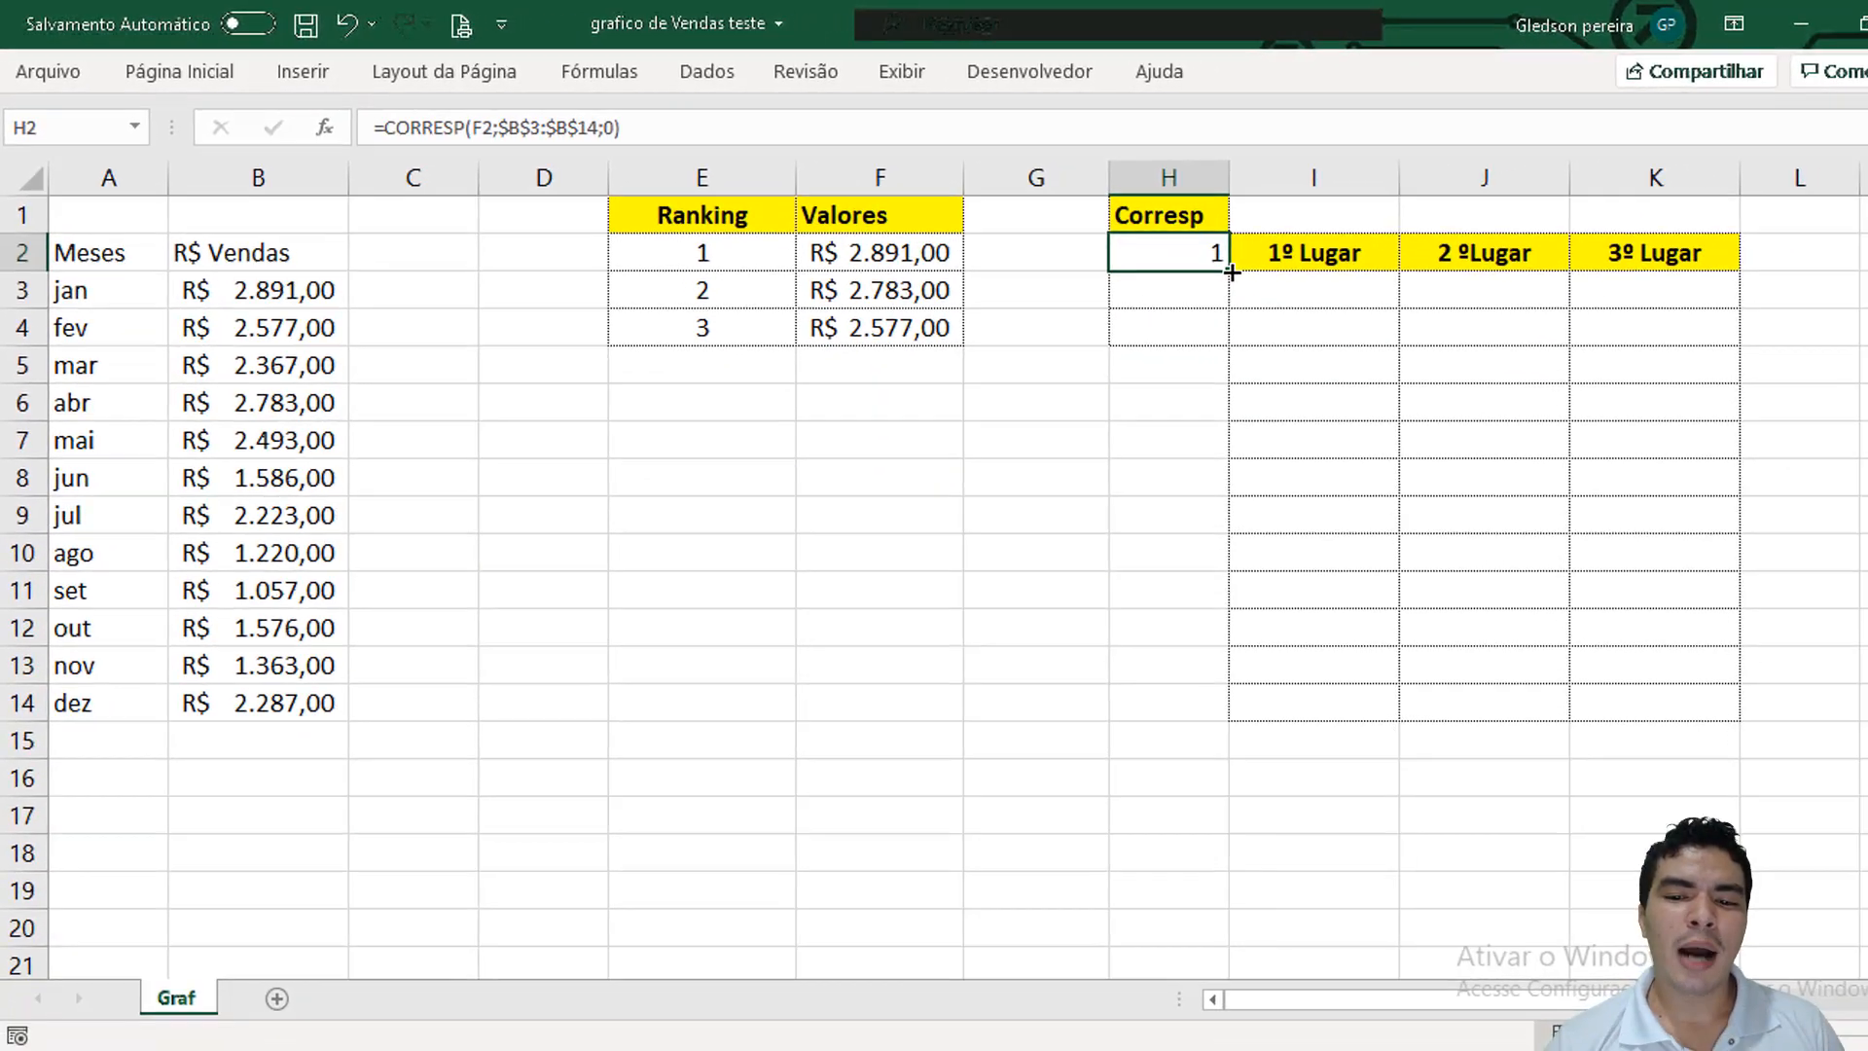
{"action": "left_click_drag", "start_coordinate": [1231, 272], "coordinate": [1222, 336]}
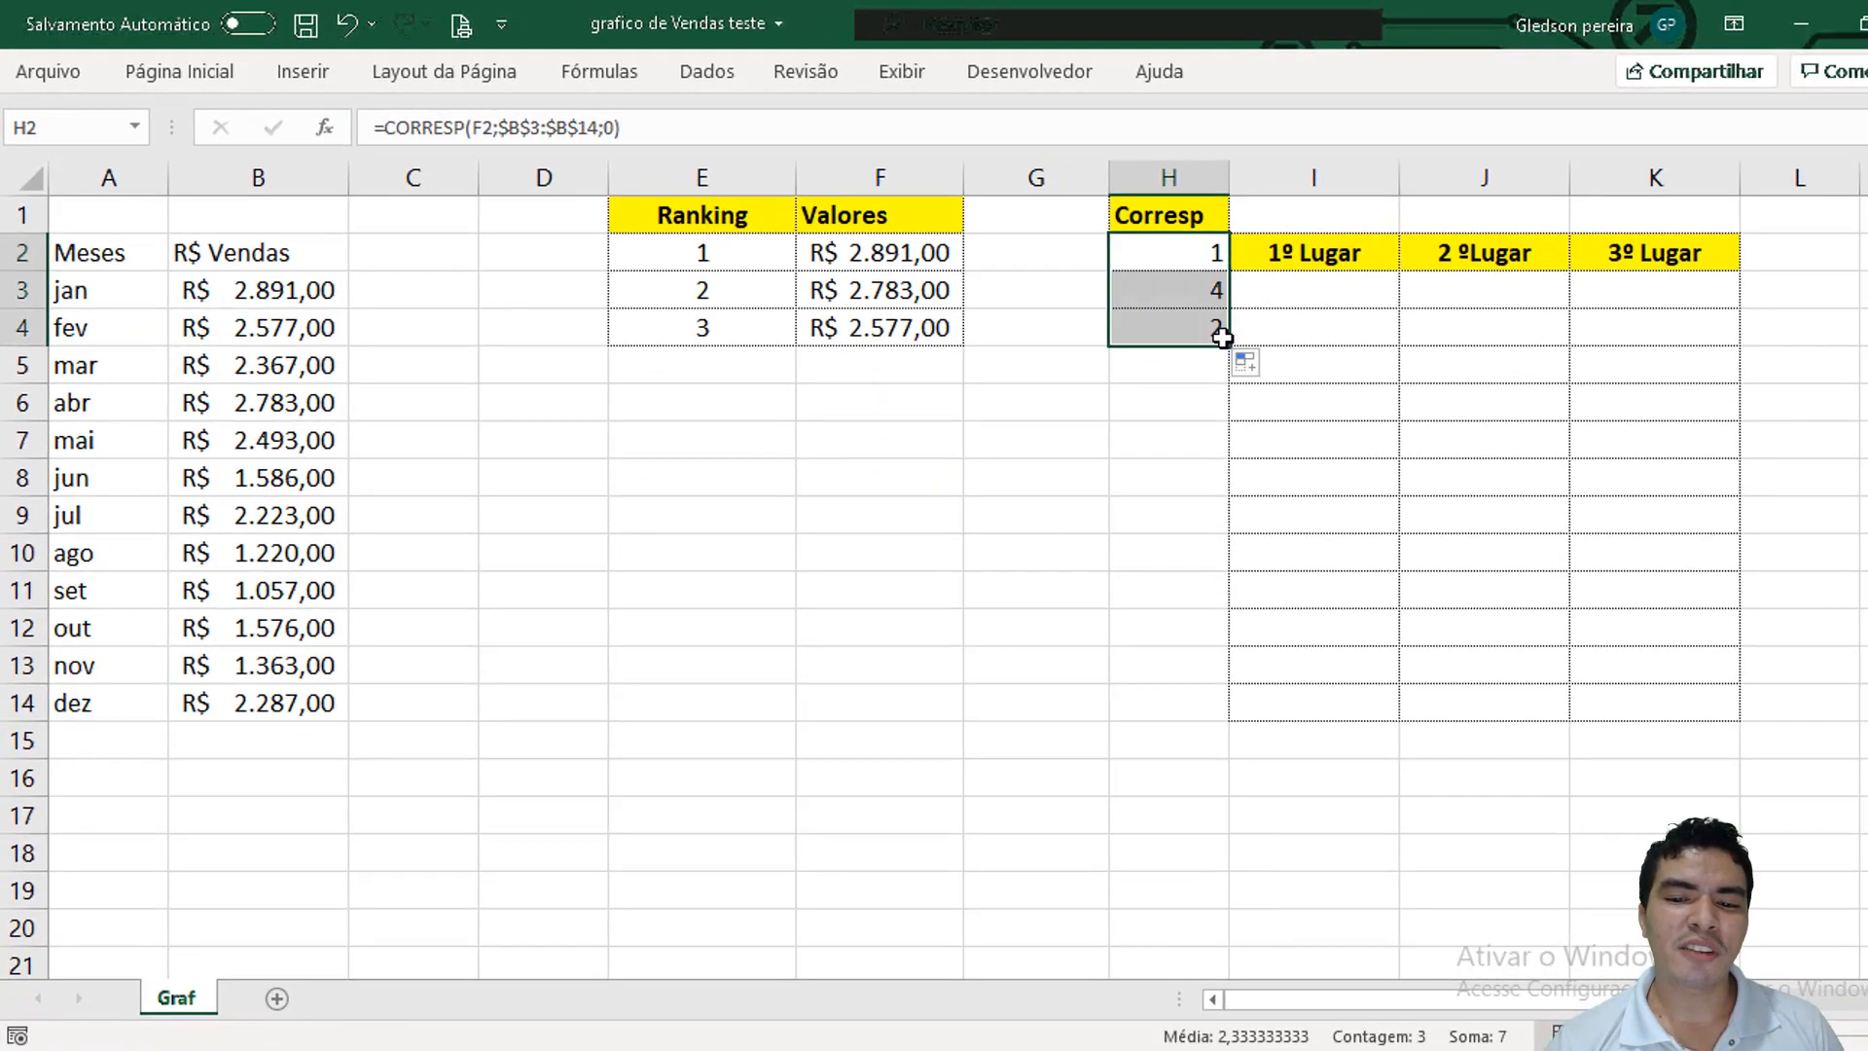
{"action": "left_click", "coordinate": [1205, 293]}
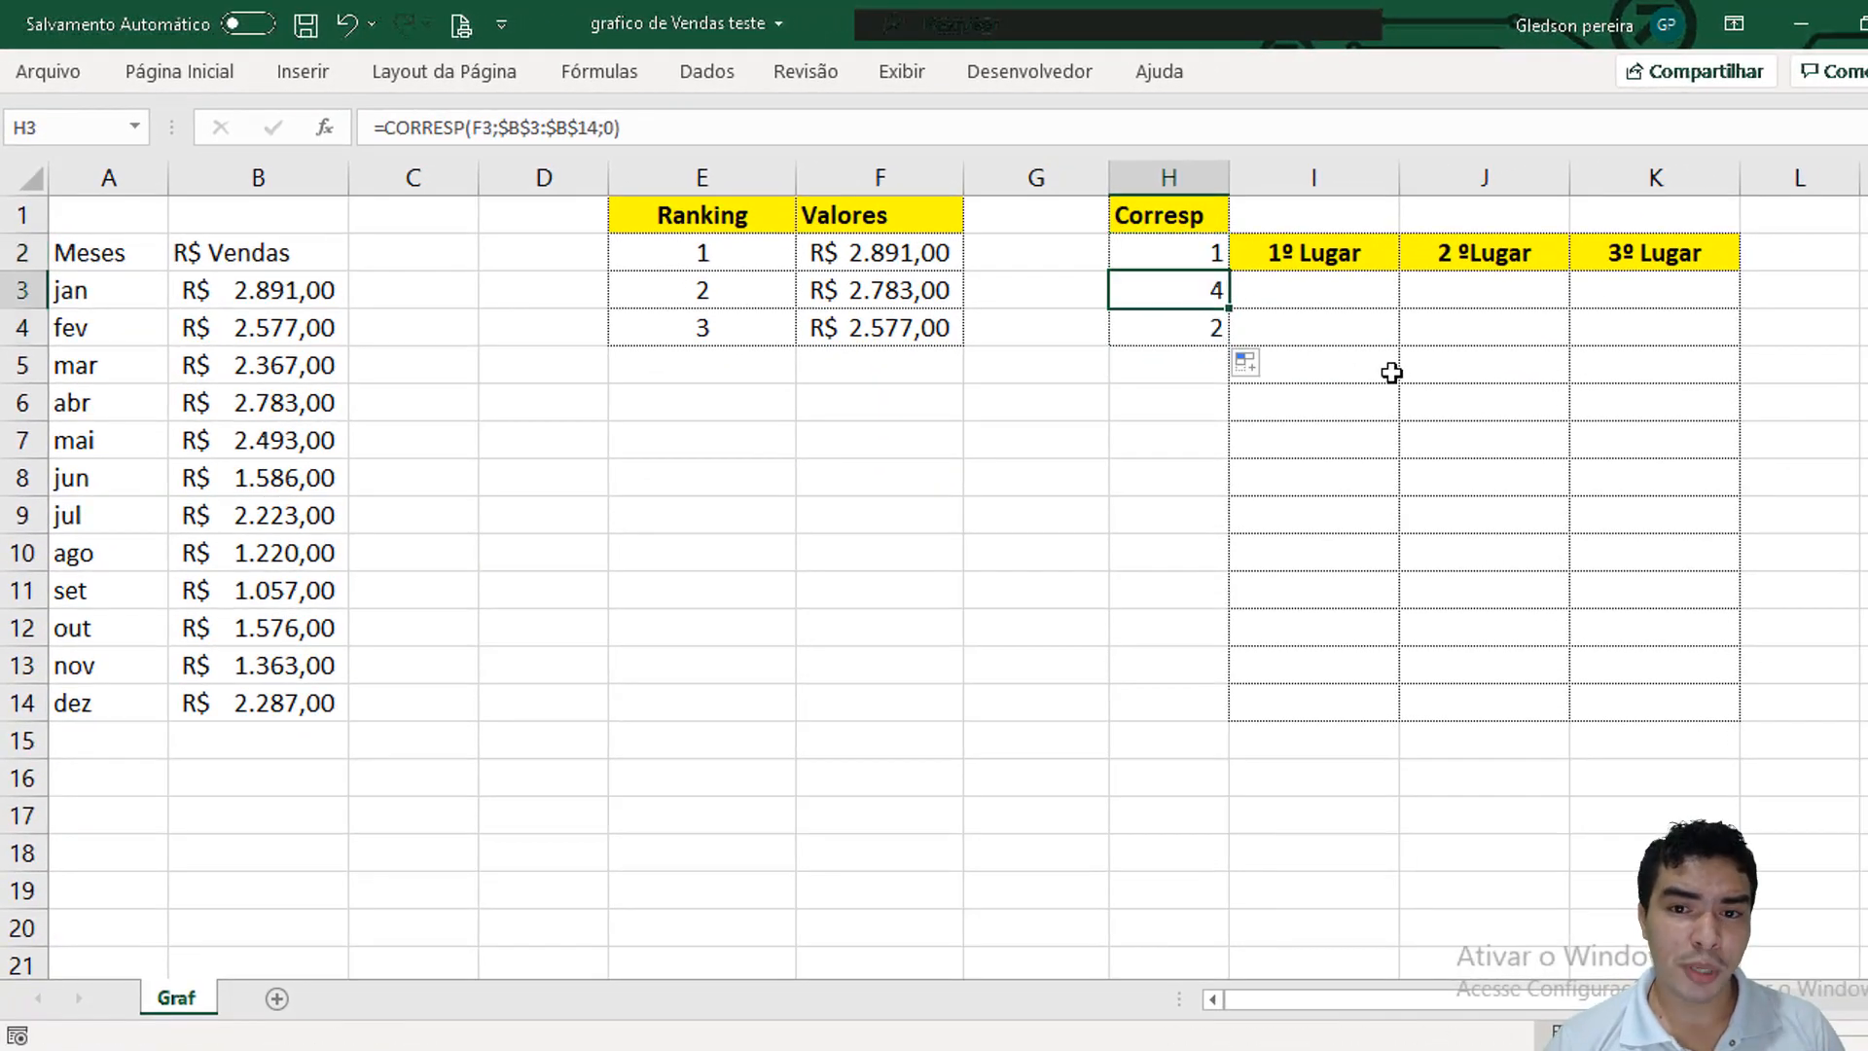
{"action": "left_click", "coordinate": [1195, 327]}
{"action": "left_click", "coordinate": [1187, 428]}
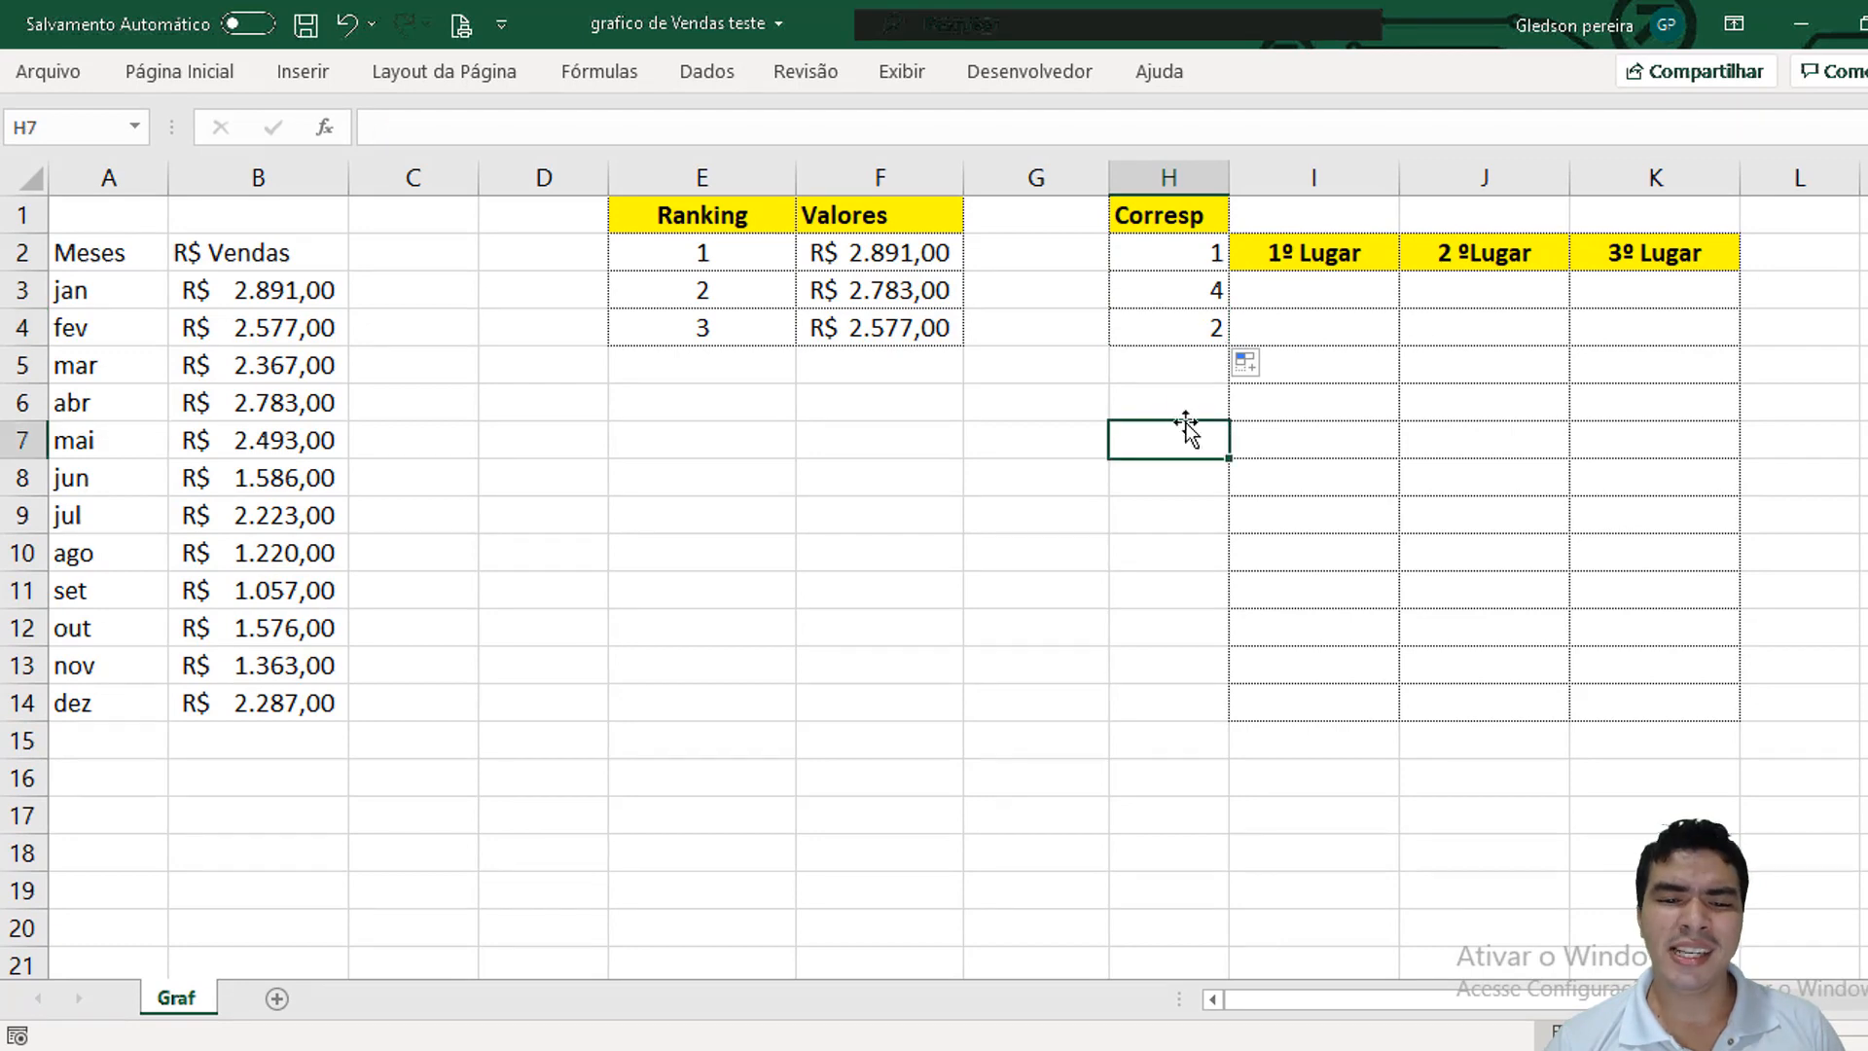
Compare the first and second ranked values with the sales column and the positions in the Corresp column.
{"action": "left_click", "coordinate": [917, 259]}
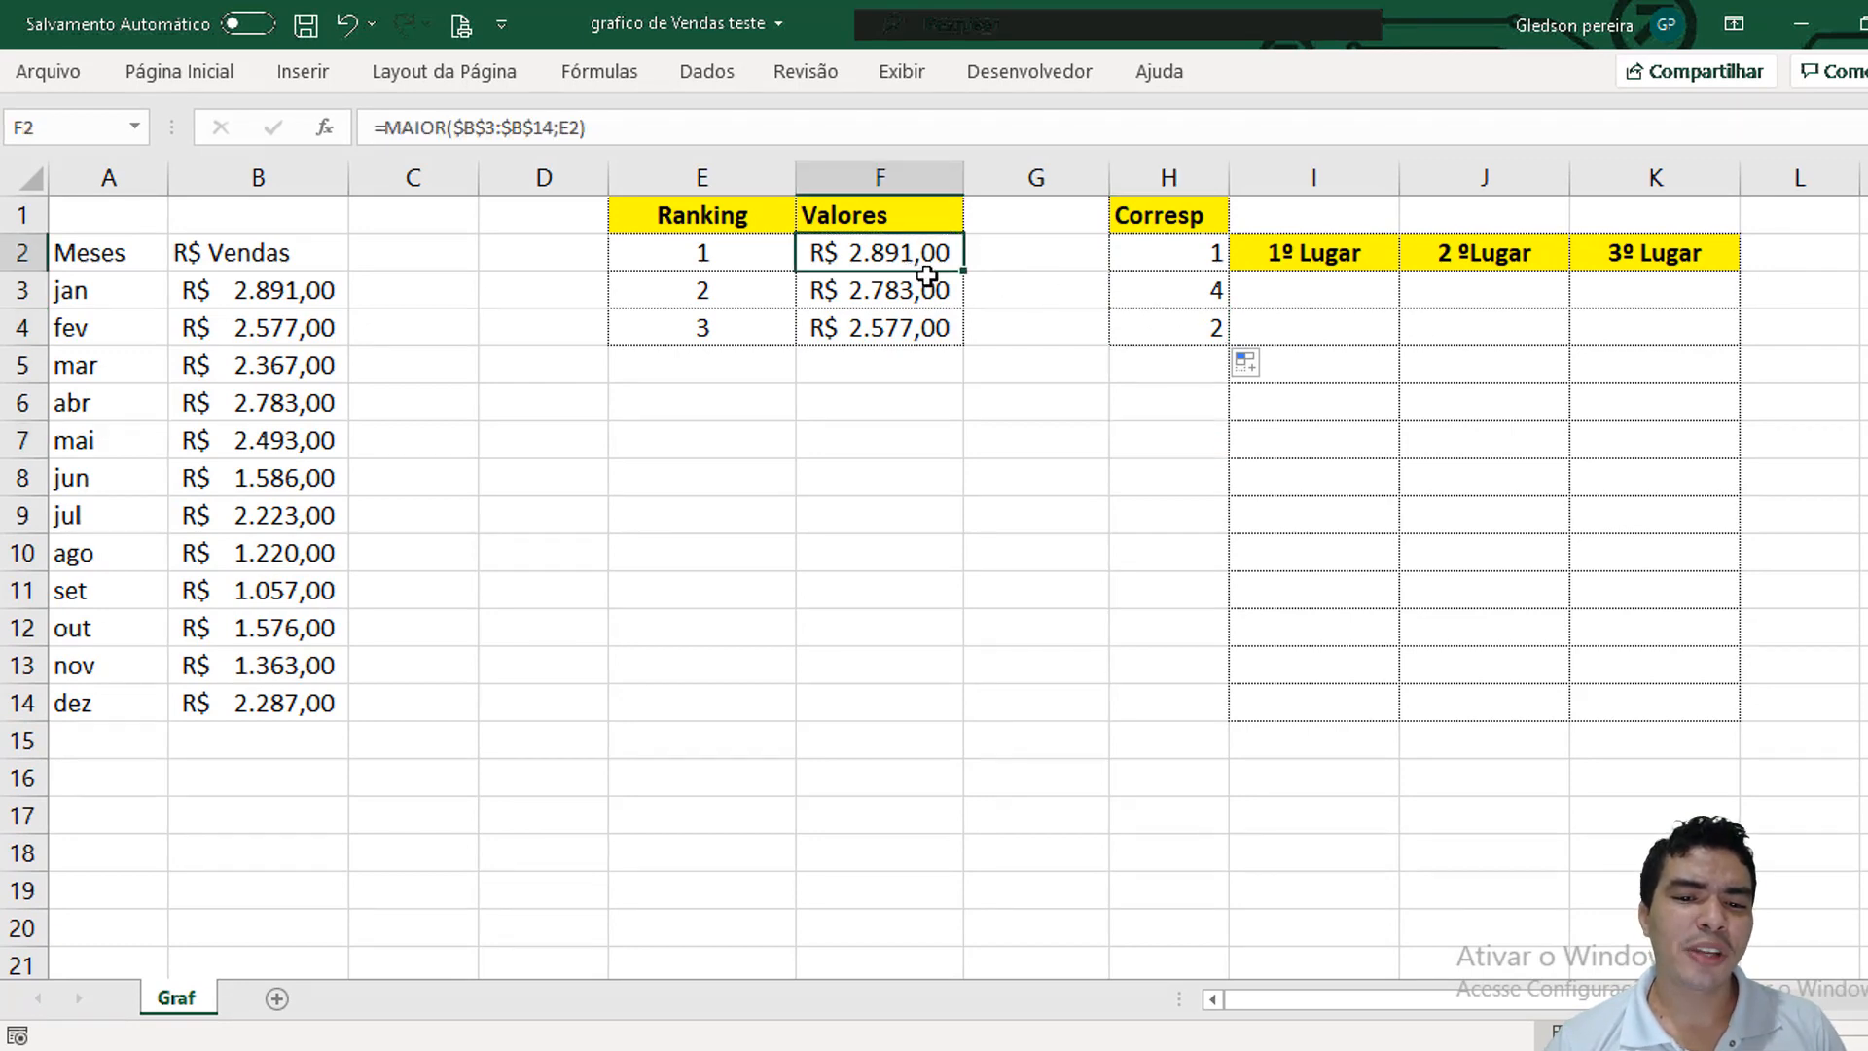
{"action": "left_click", "coordinate": [253, 294]}
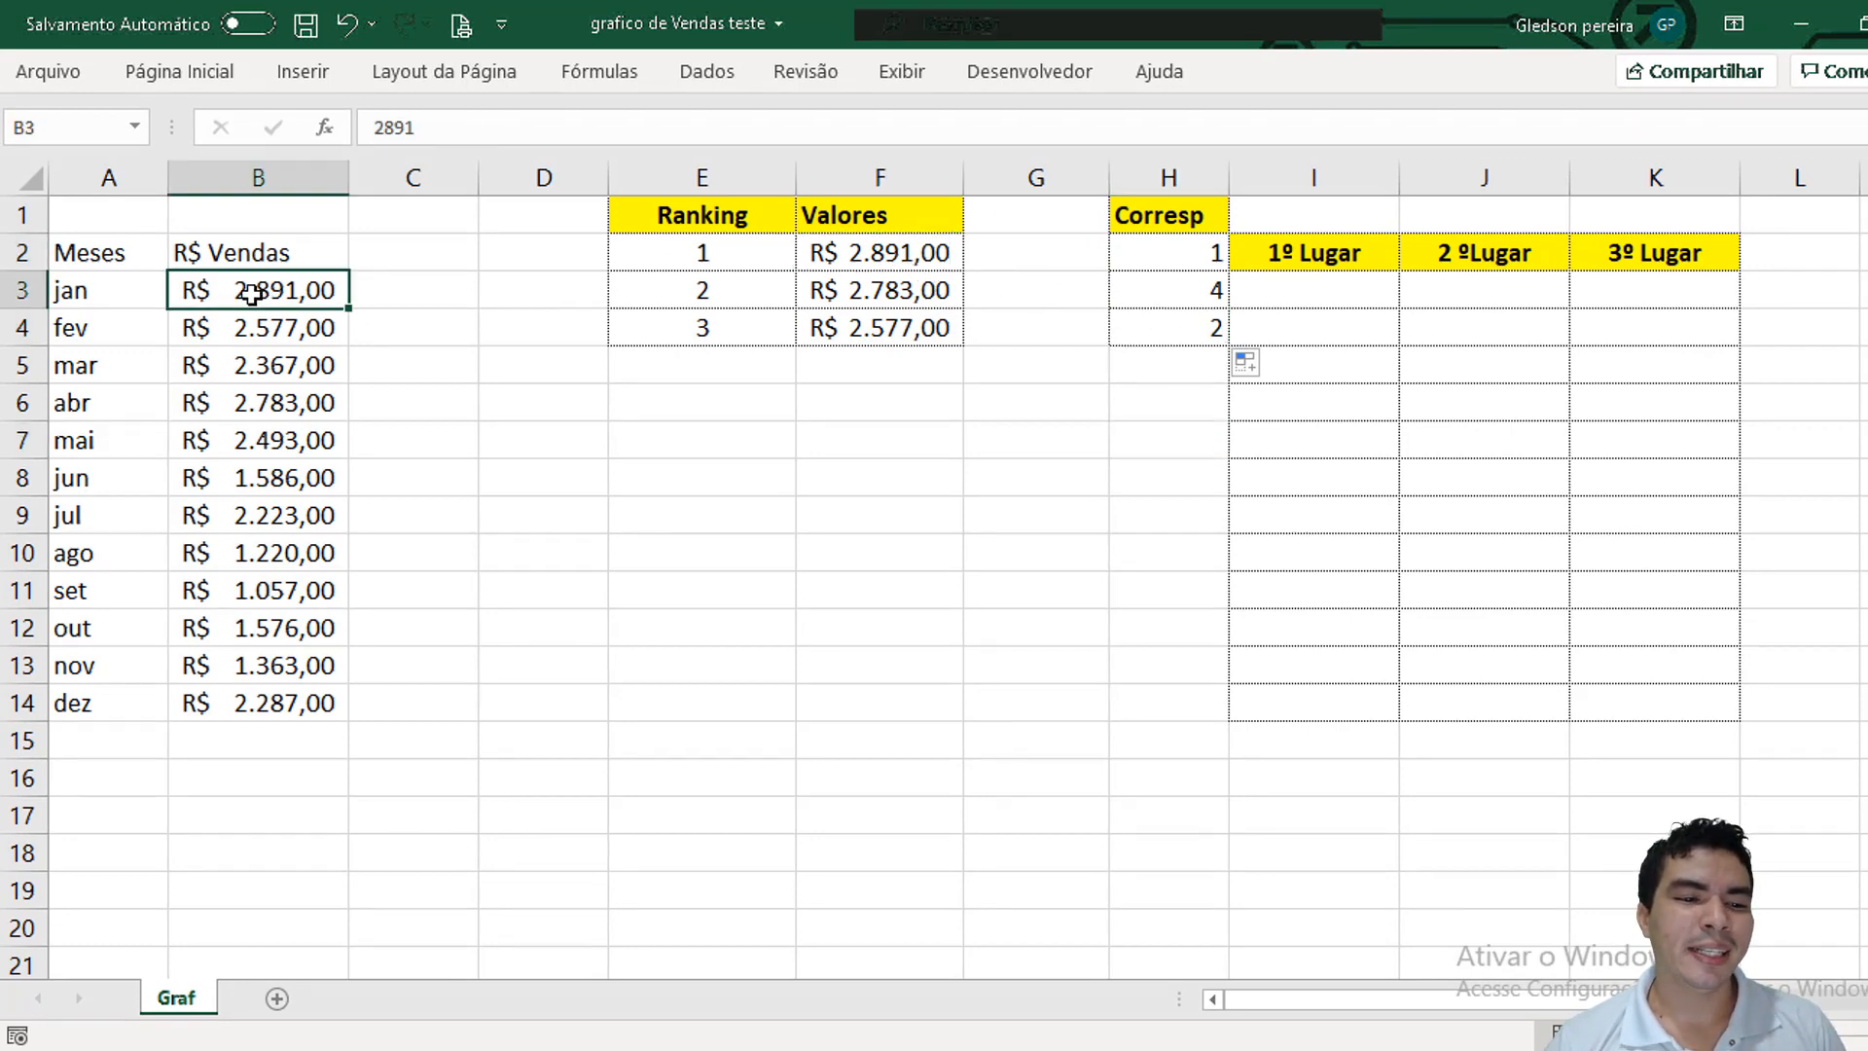
{"action": "left_click", "coordinate": [929, 294]}
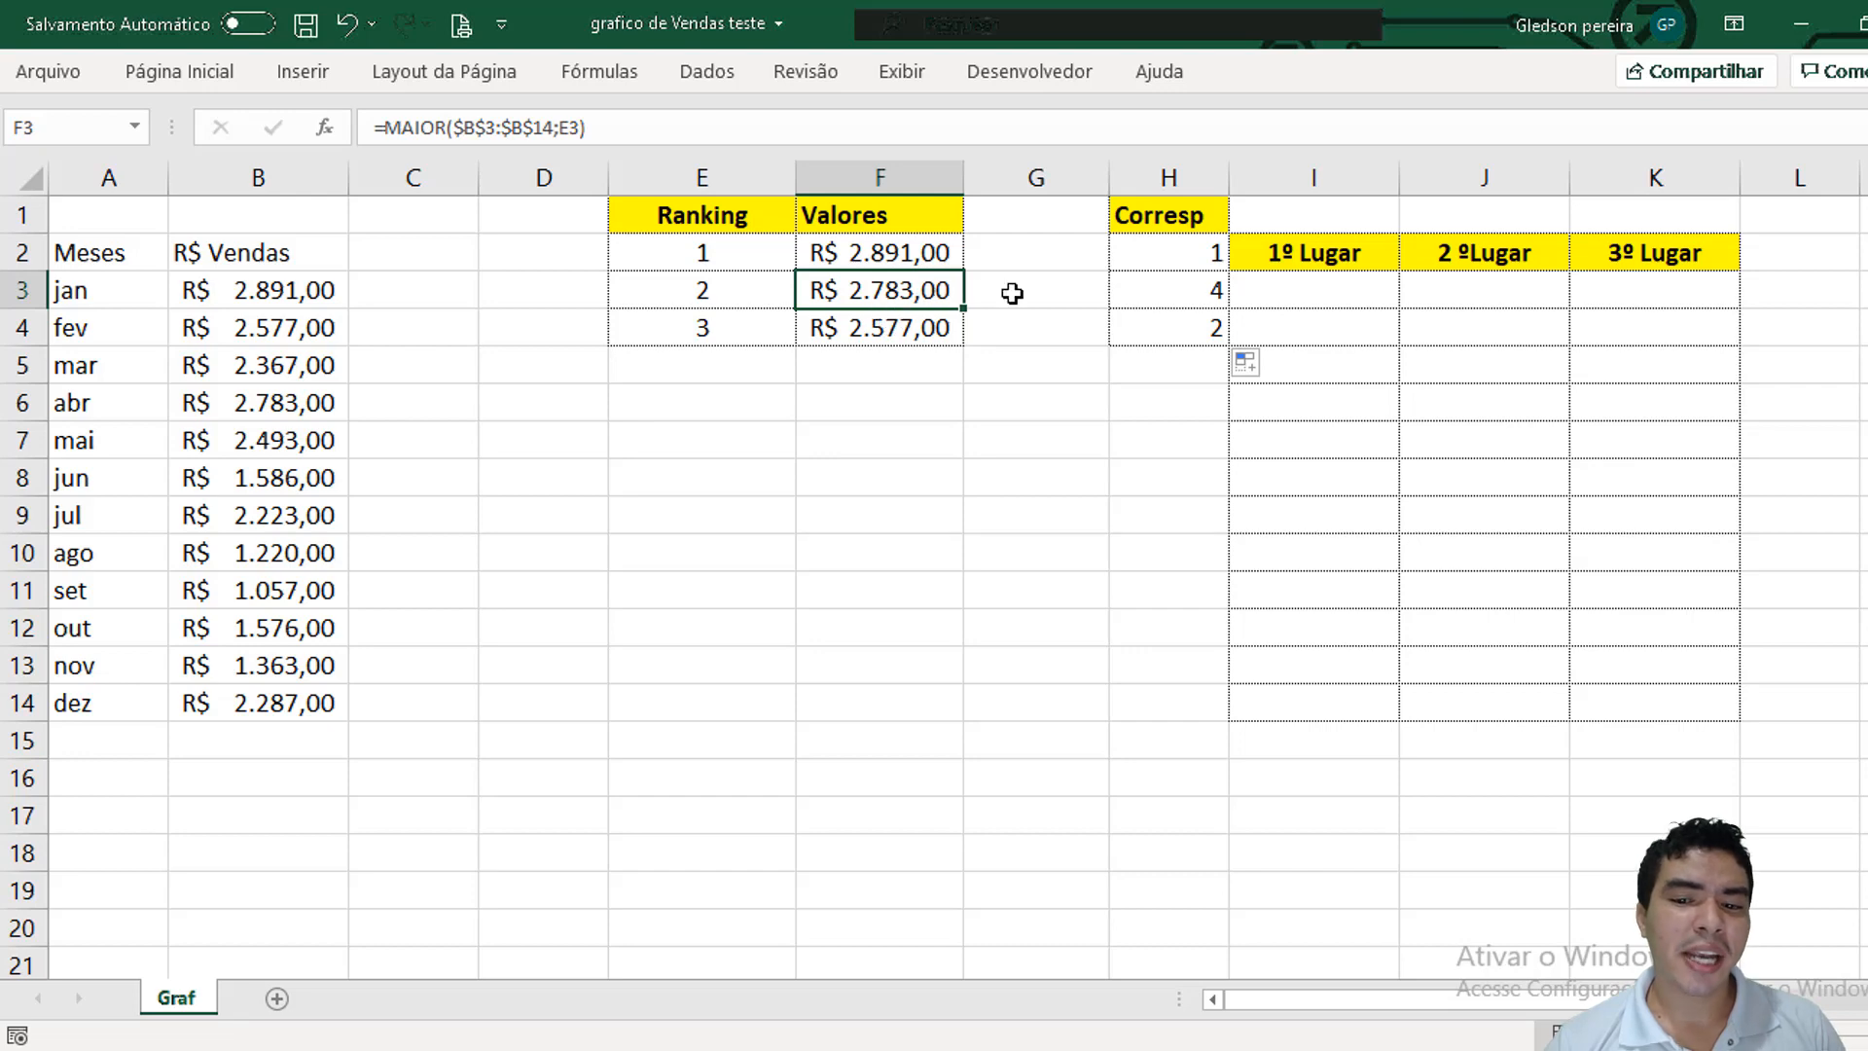
{"action": "left_click", "coordinate": [1207, 293]}
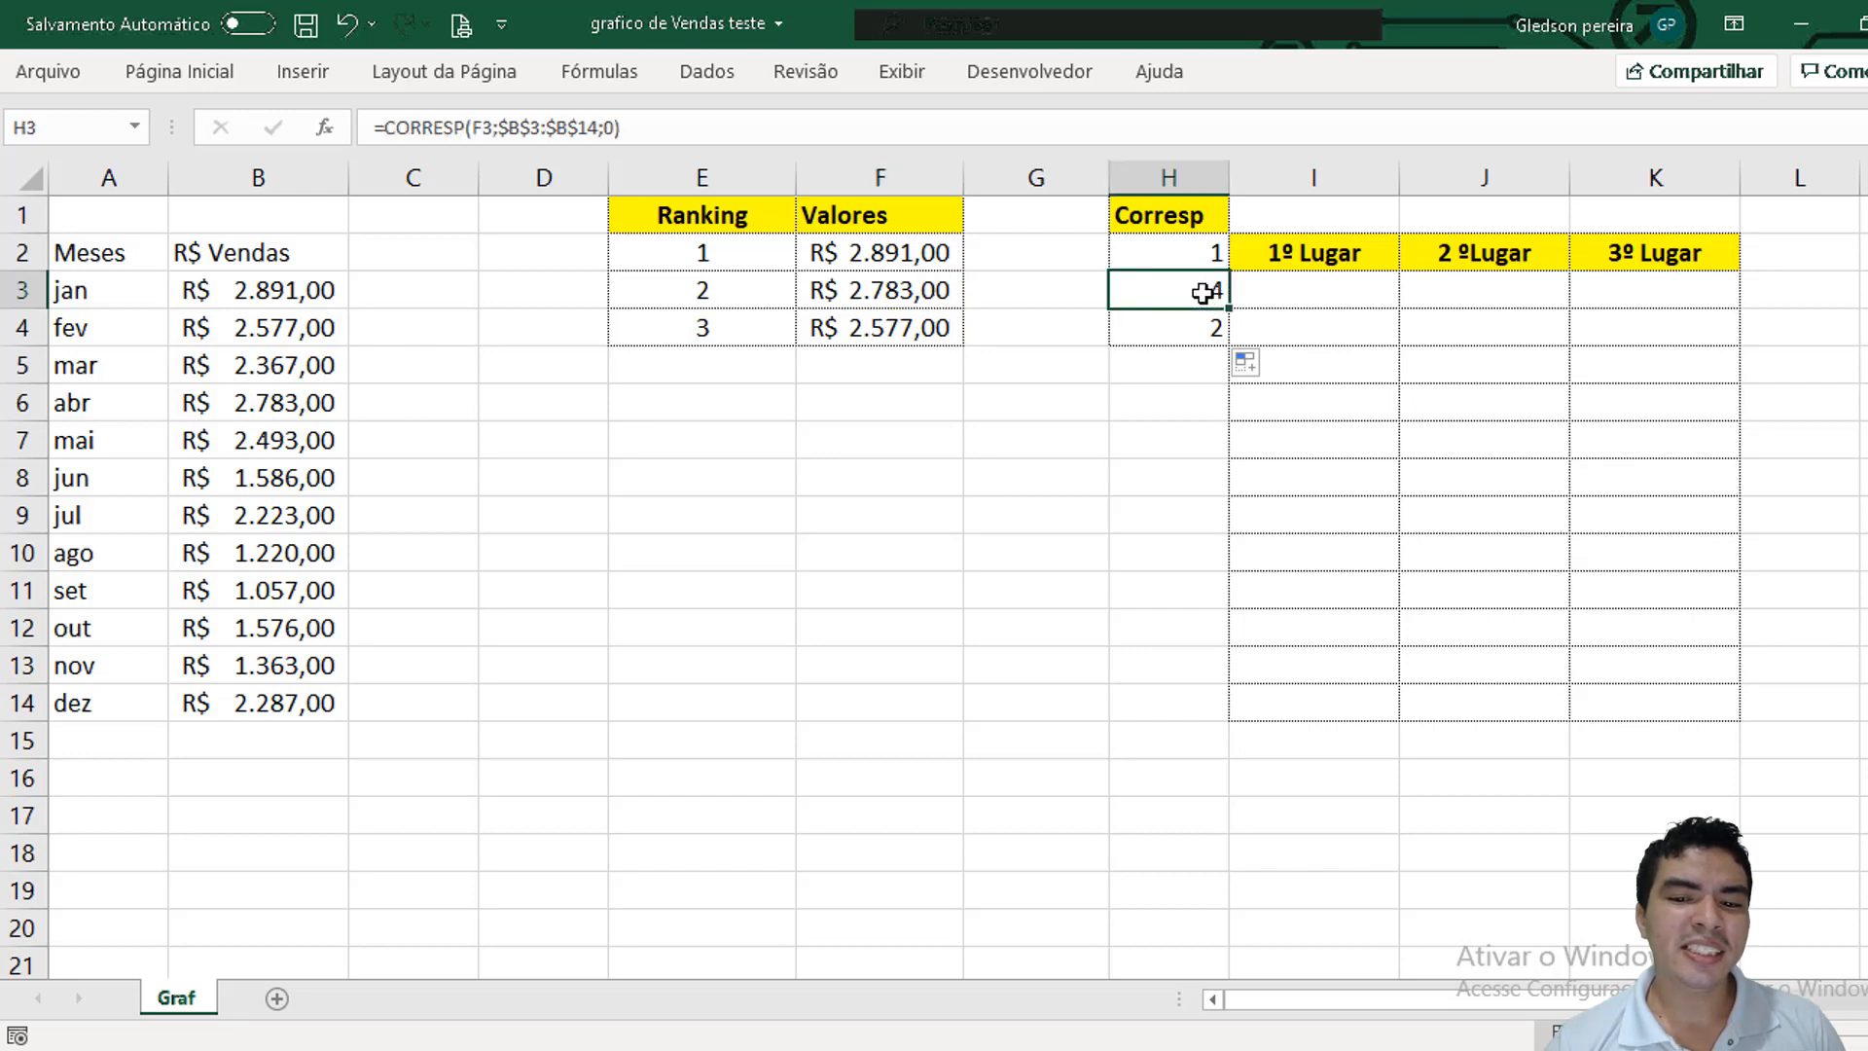
Check the second and third Corresp positions by counting through the months and matching the ranked values to the sales column.
{"action": "left_click", "coordinate": [93, 298]}
{"action": "left_click", "coordinate": [95, 327]}
{"action": "left_click", "coordinate": [94, 365]}
{"action": "left_click", "coordinate": [109, 403]}
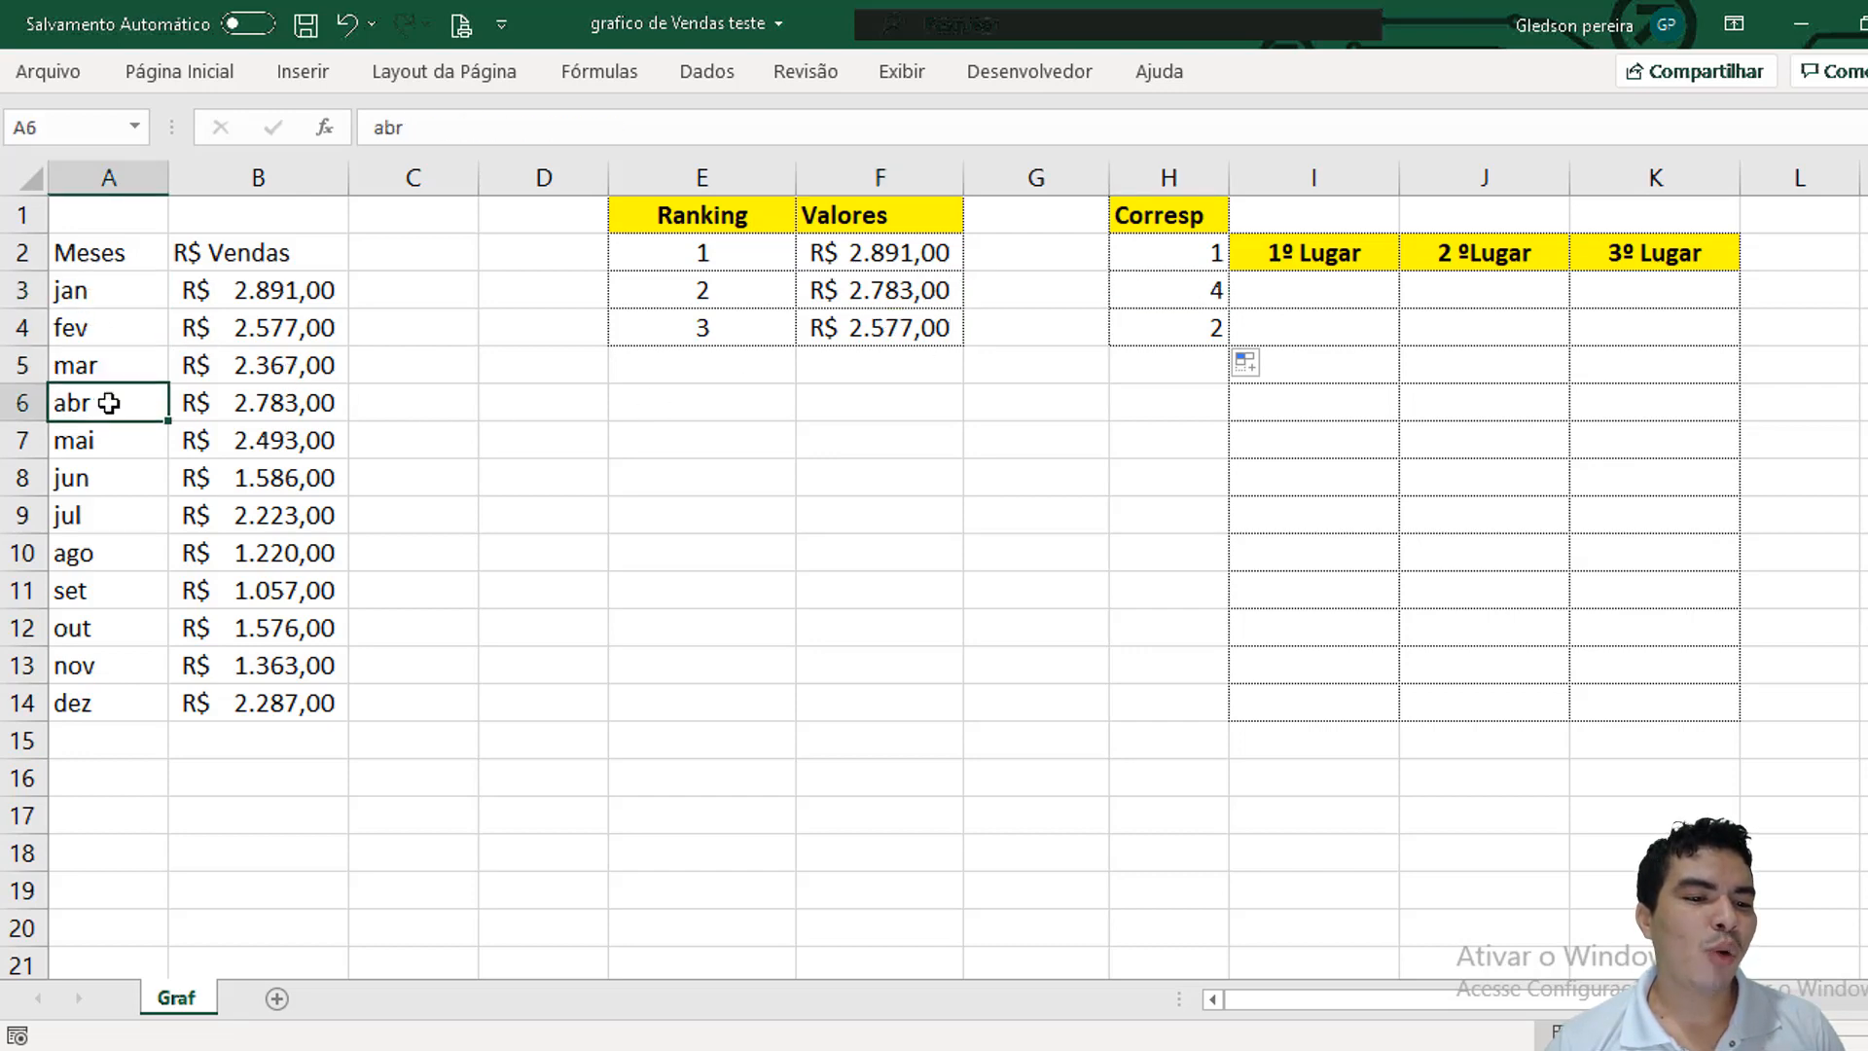
{"action": "left_click", "coordinate": [243, 410]}
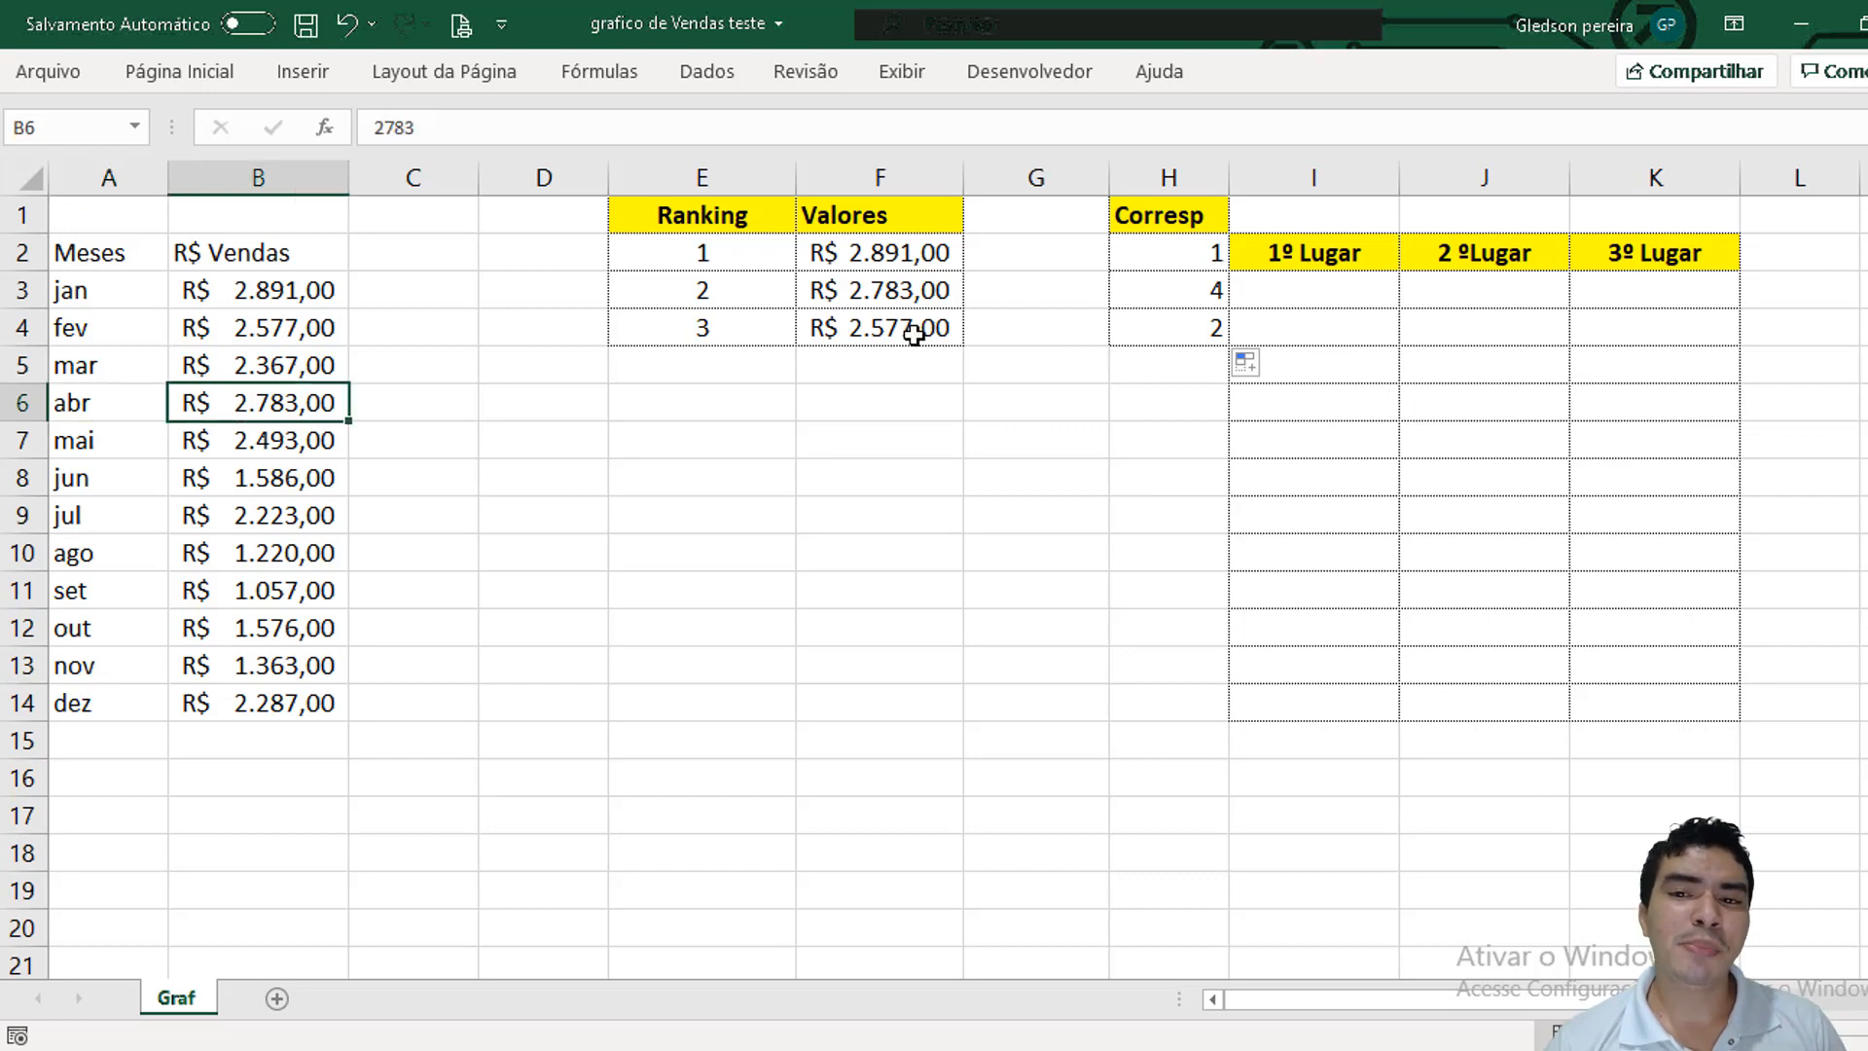
{"action": "left_click", "coordinate": [944, 341]}
{"action": "left_click", "coordinate": [1138, 329]}
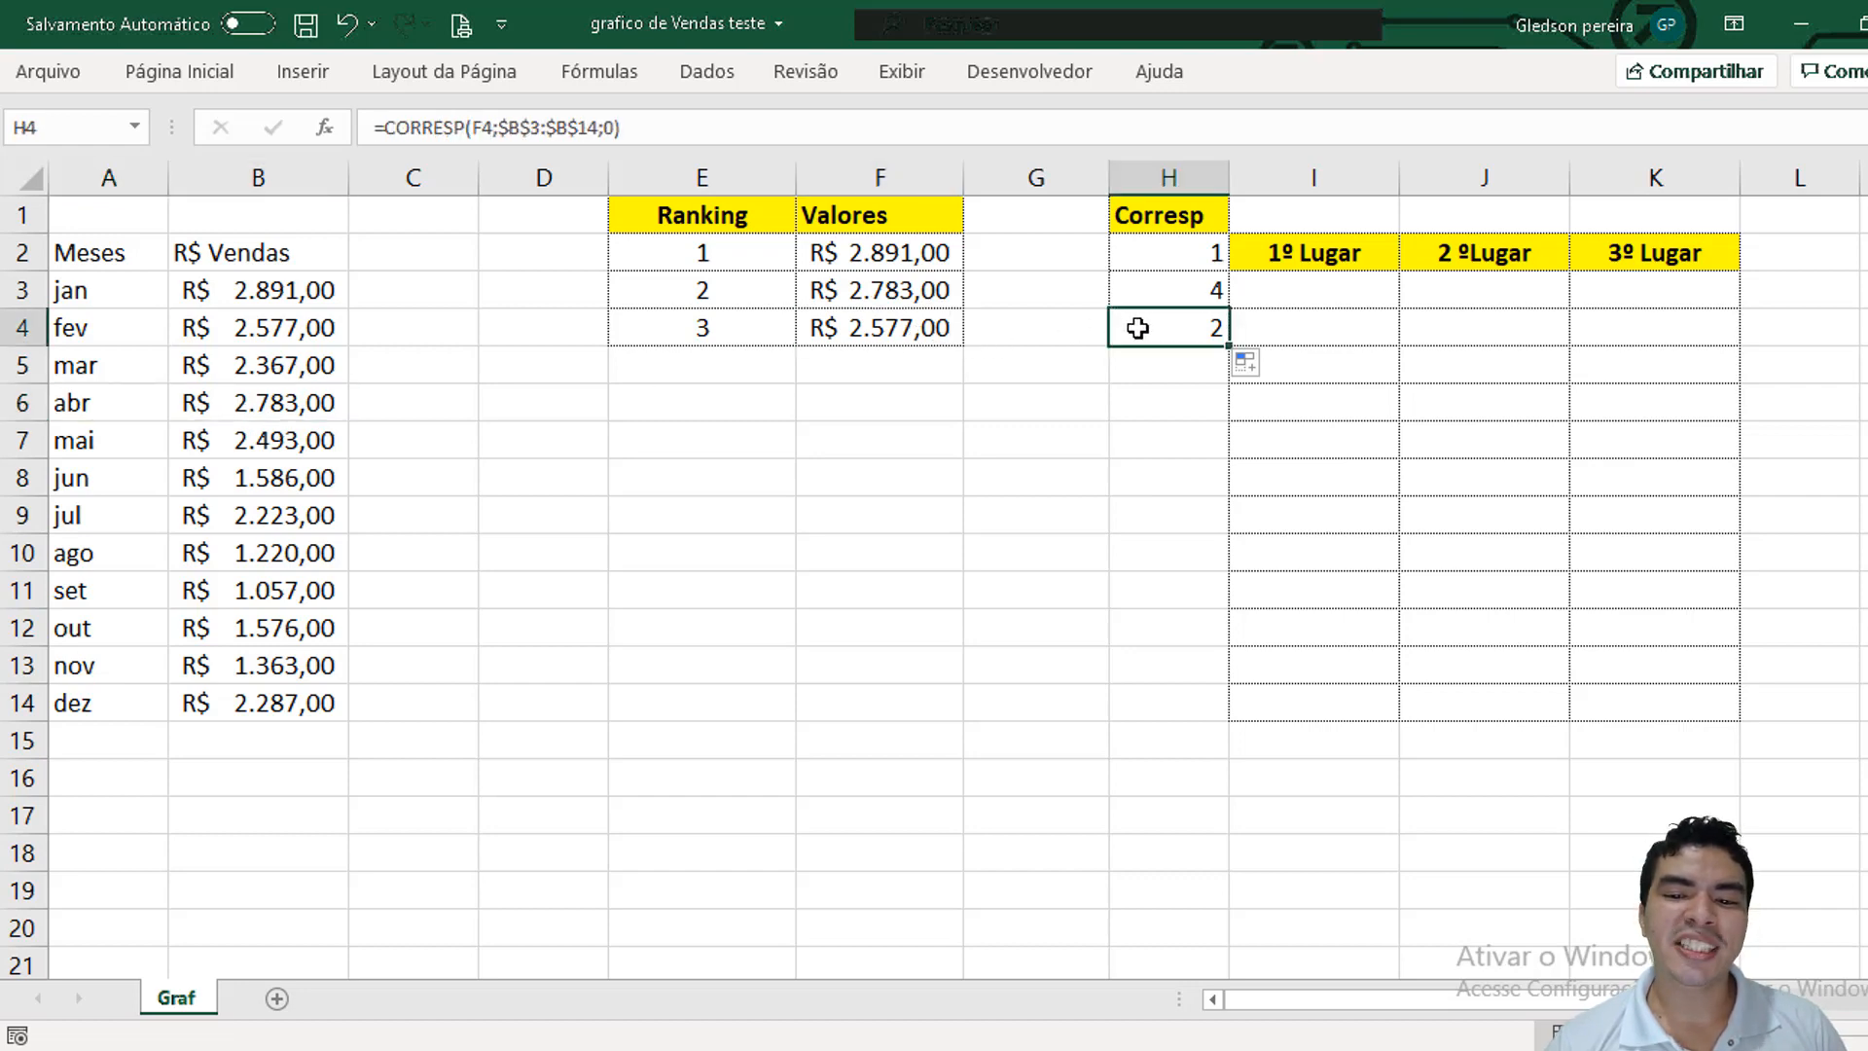
{"action": "left_click", "coordinate": [279, 336]}
{"action": "key", "text": "Left"}
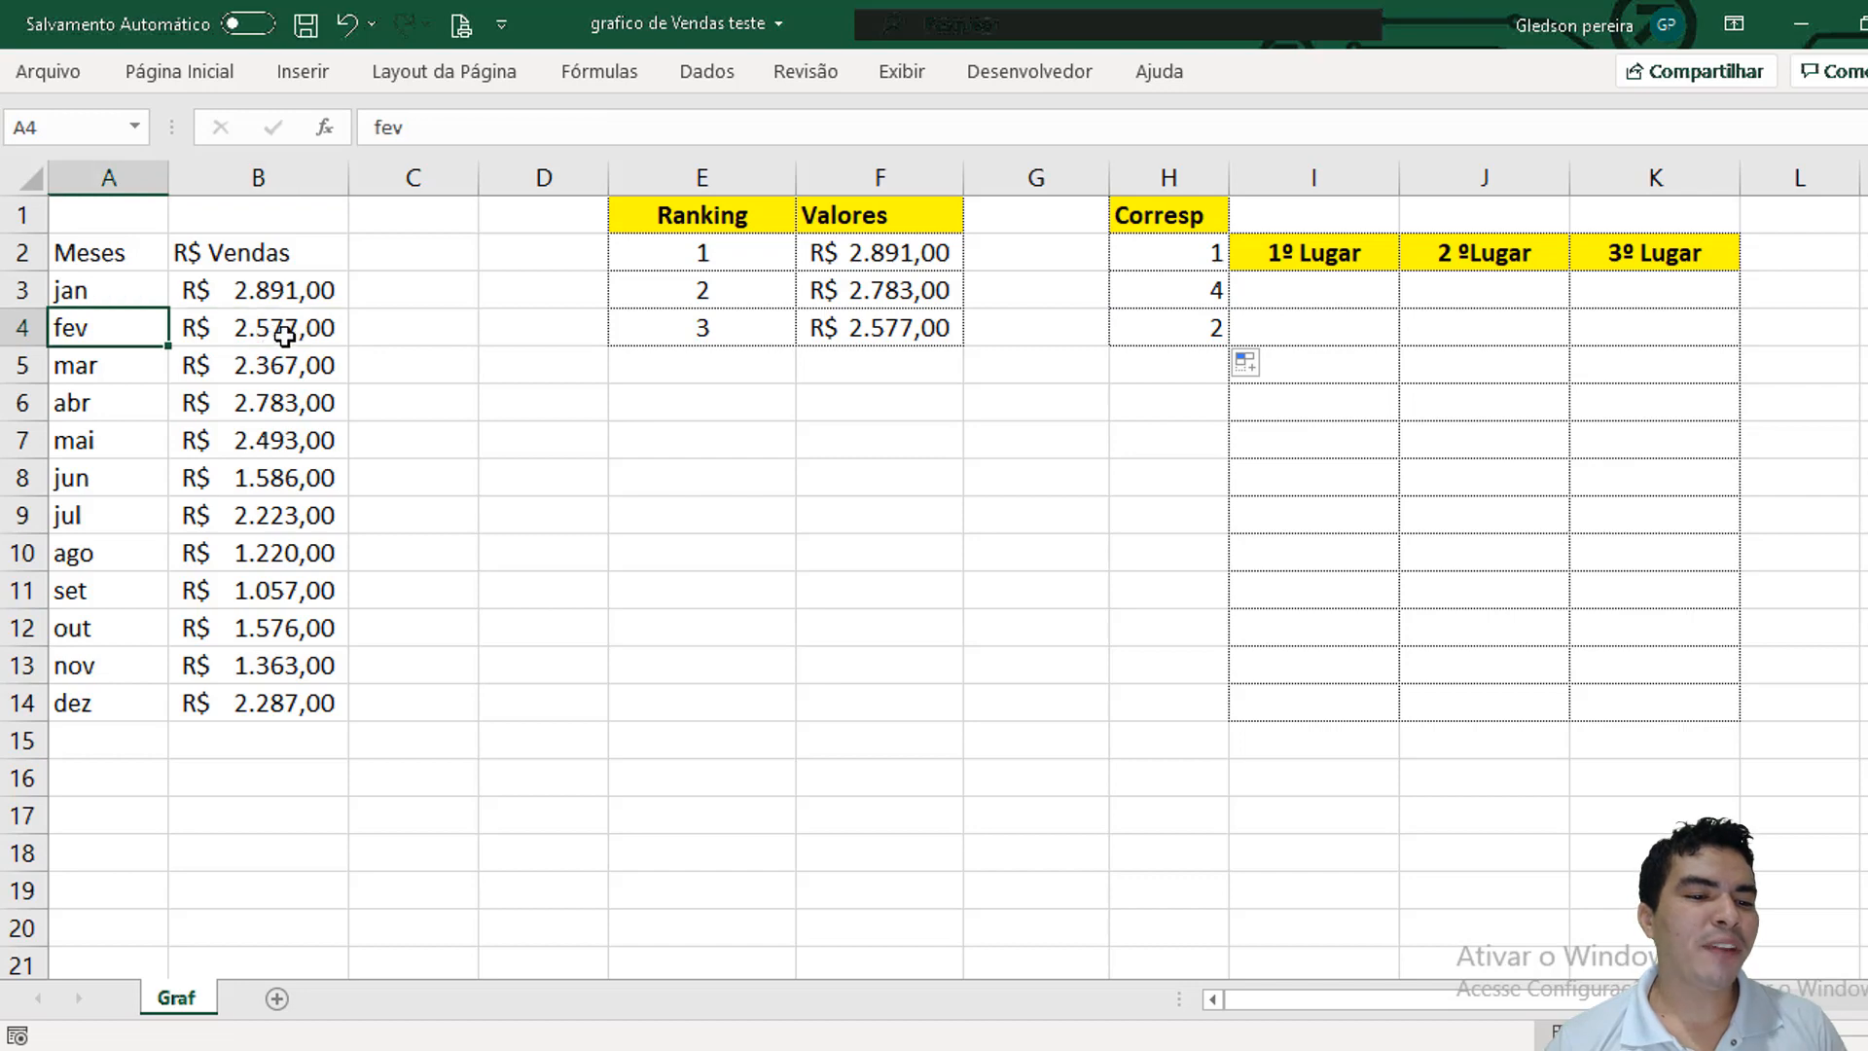
{"action": "left_click", "coordinate": [284, 336]}
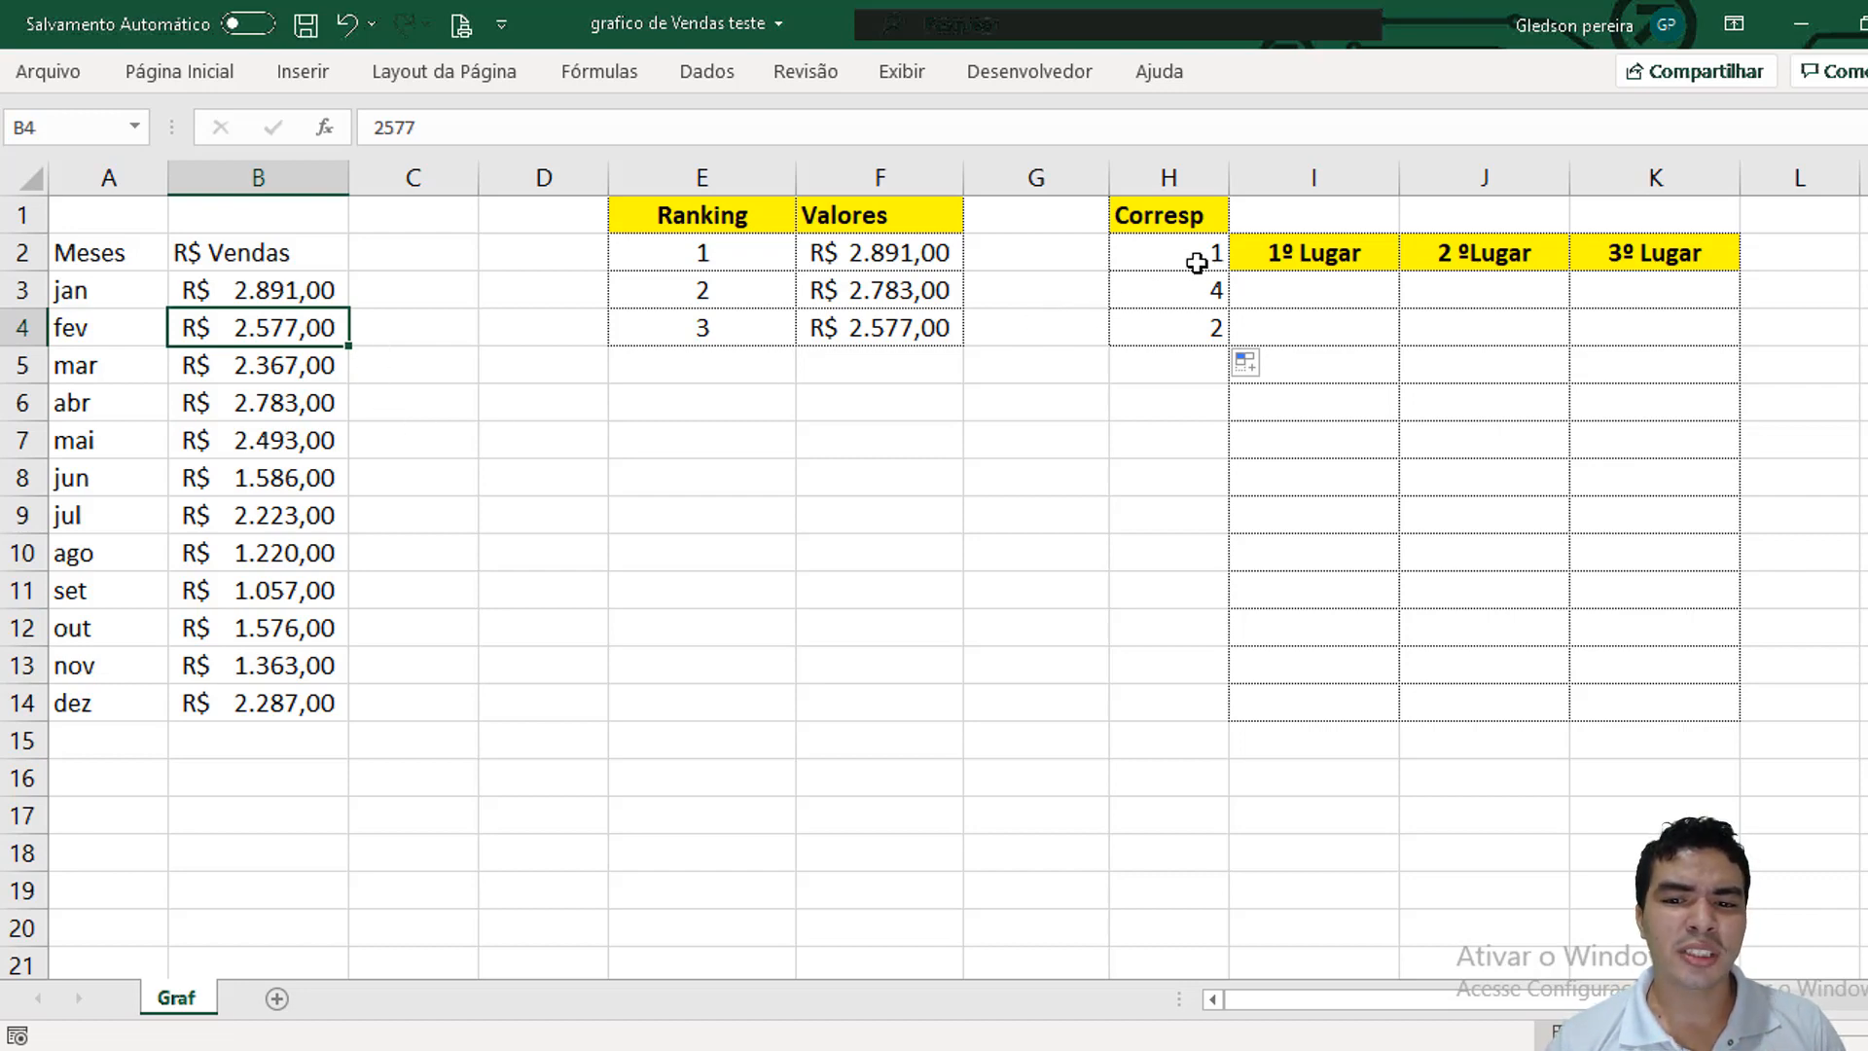
Trace each position in the Corresp column, H2 to H4, to its corresponding month in column A.
{"action": "left_click", "coordinate": [1199, 252]}
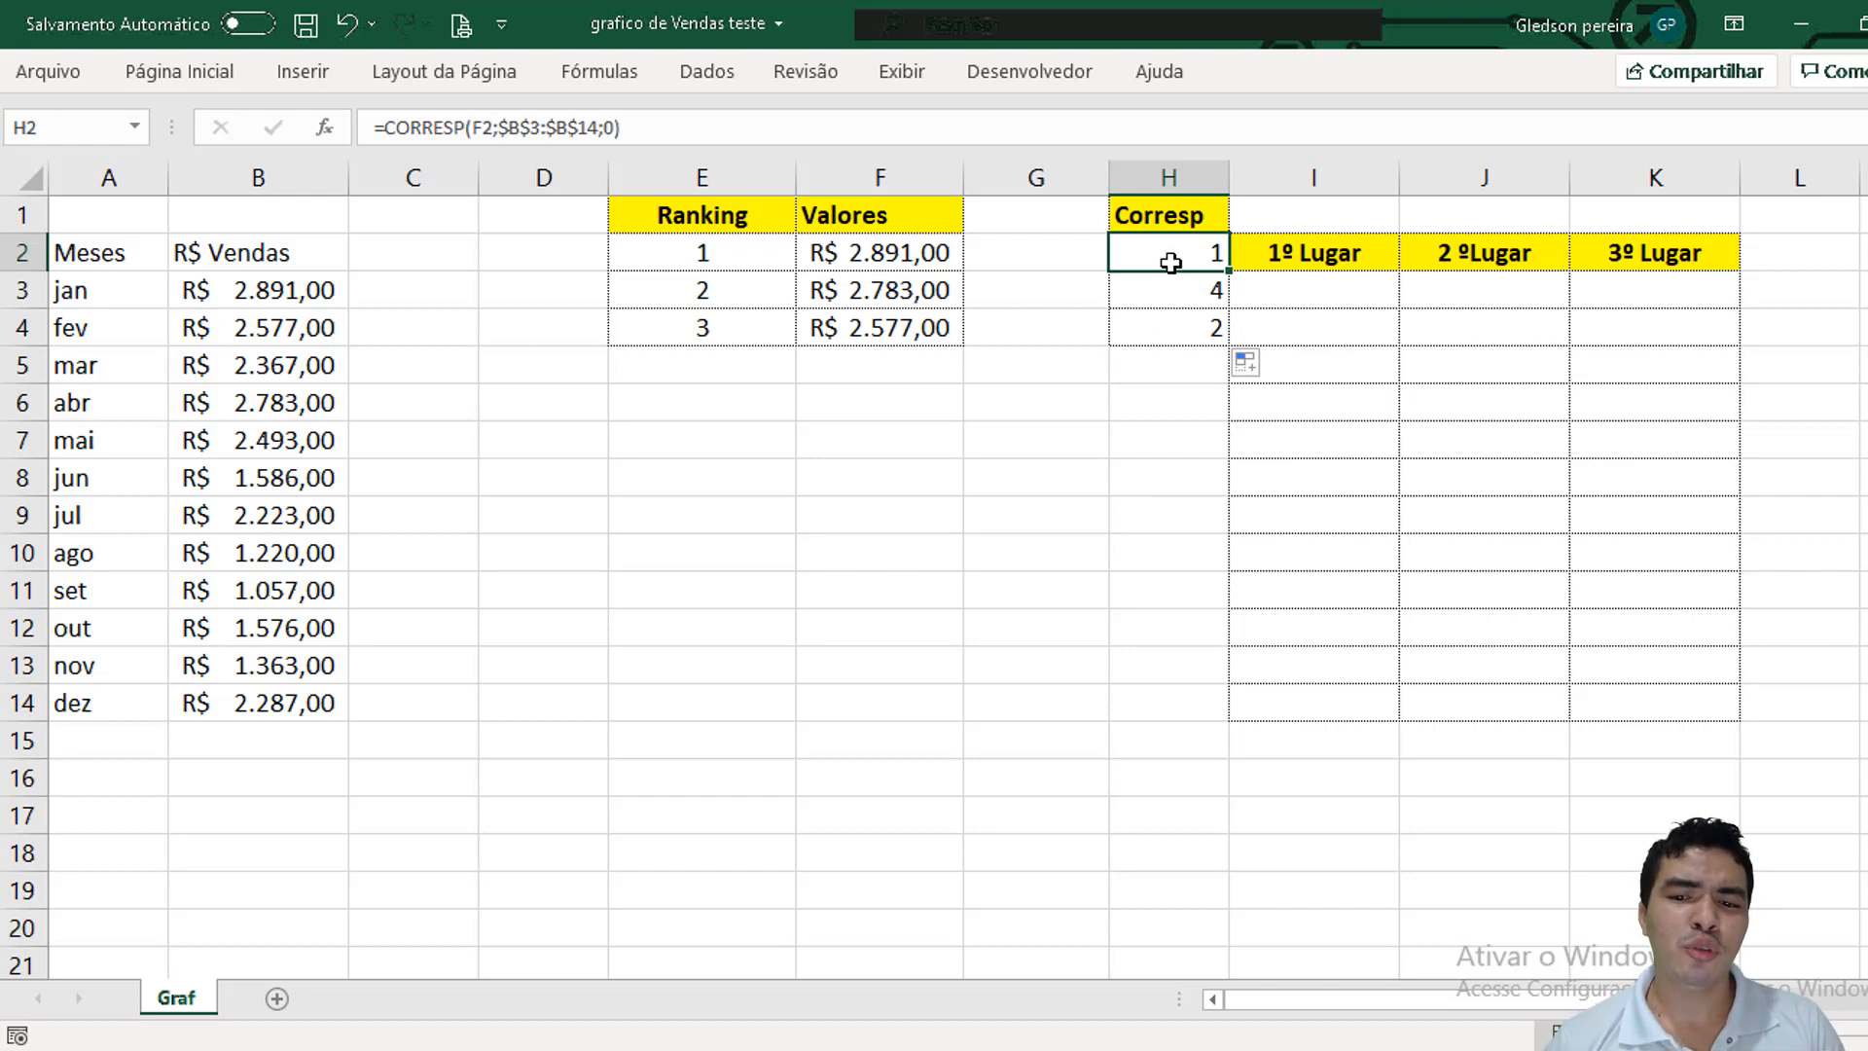
{"action": "left_click", "coordinate": [134, 285]}
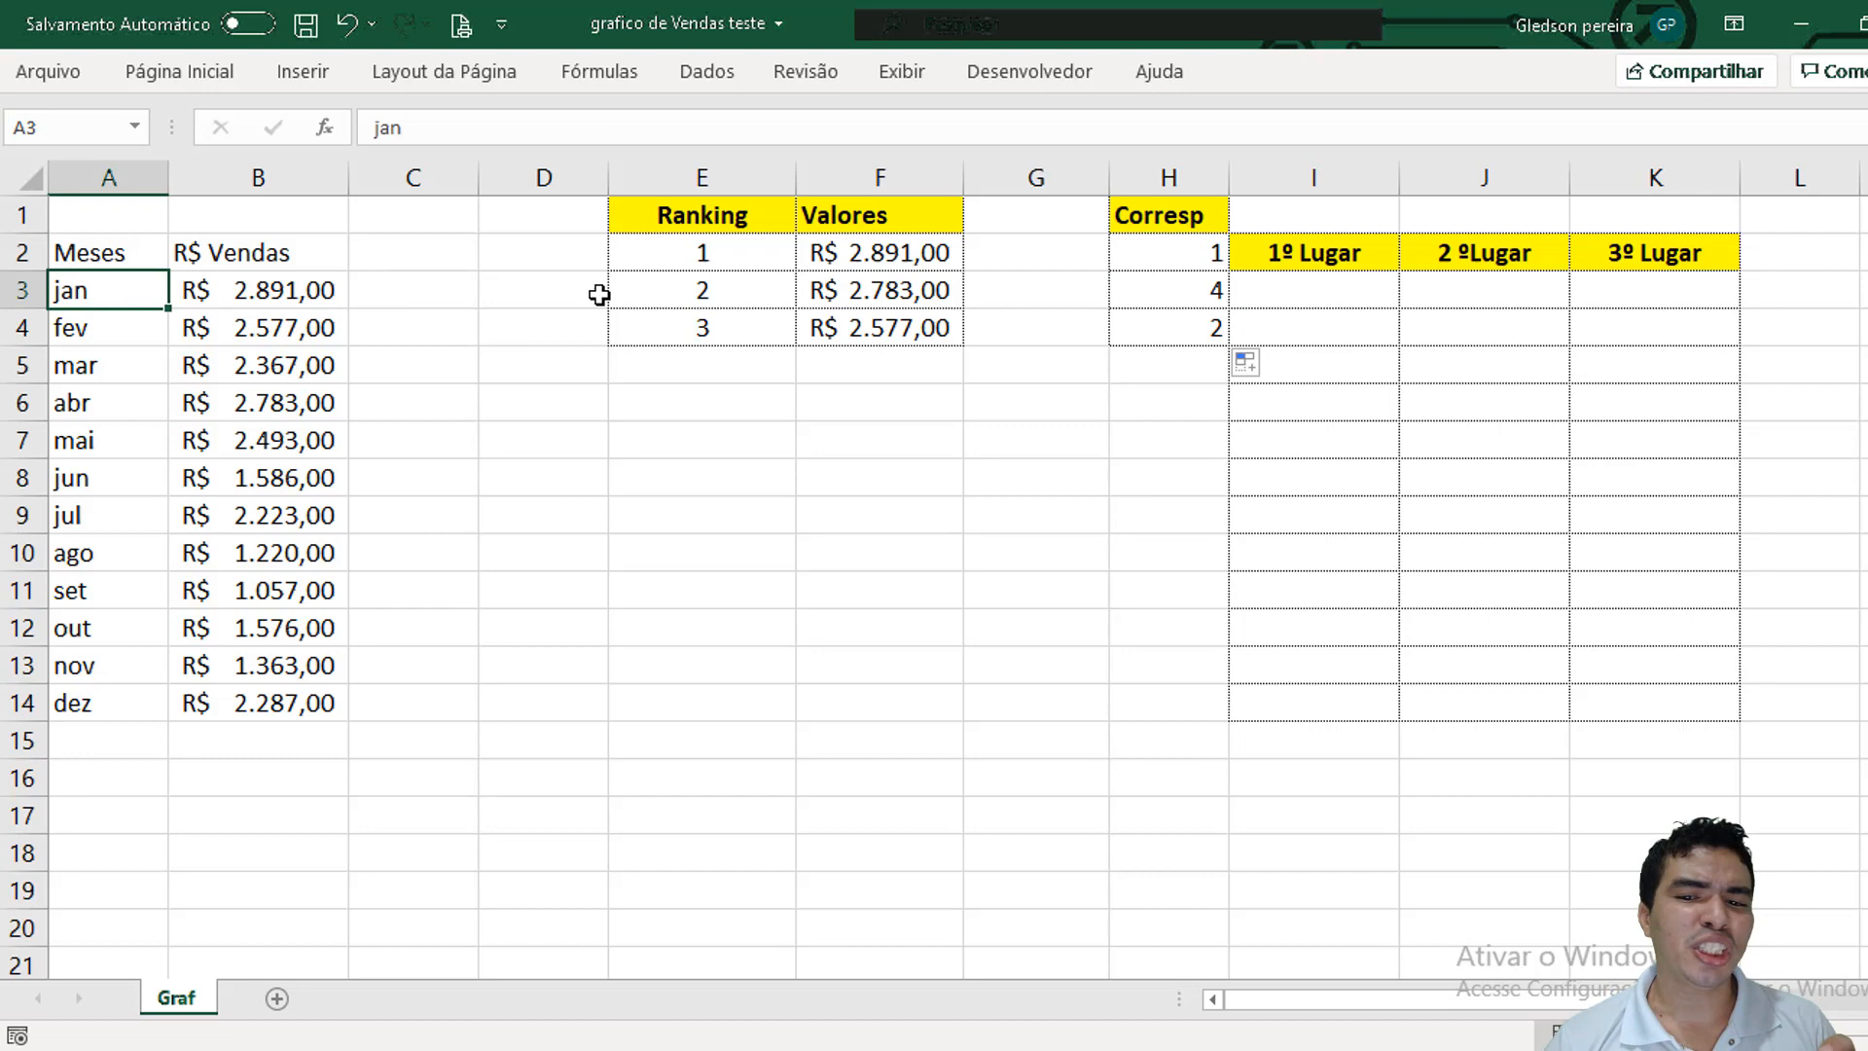
{"action": "left_click", "coordinate": [1130, 290]}
{"action": "left_click", "coordinate": [114, 397]}
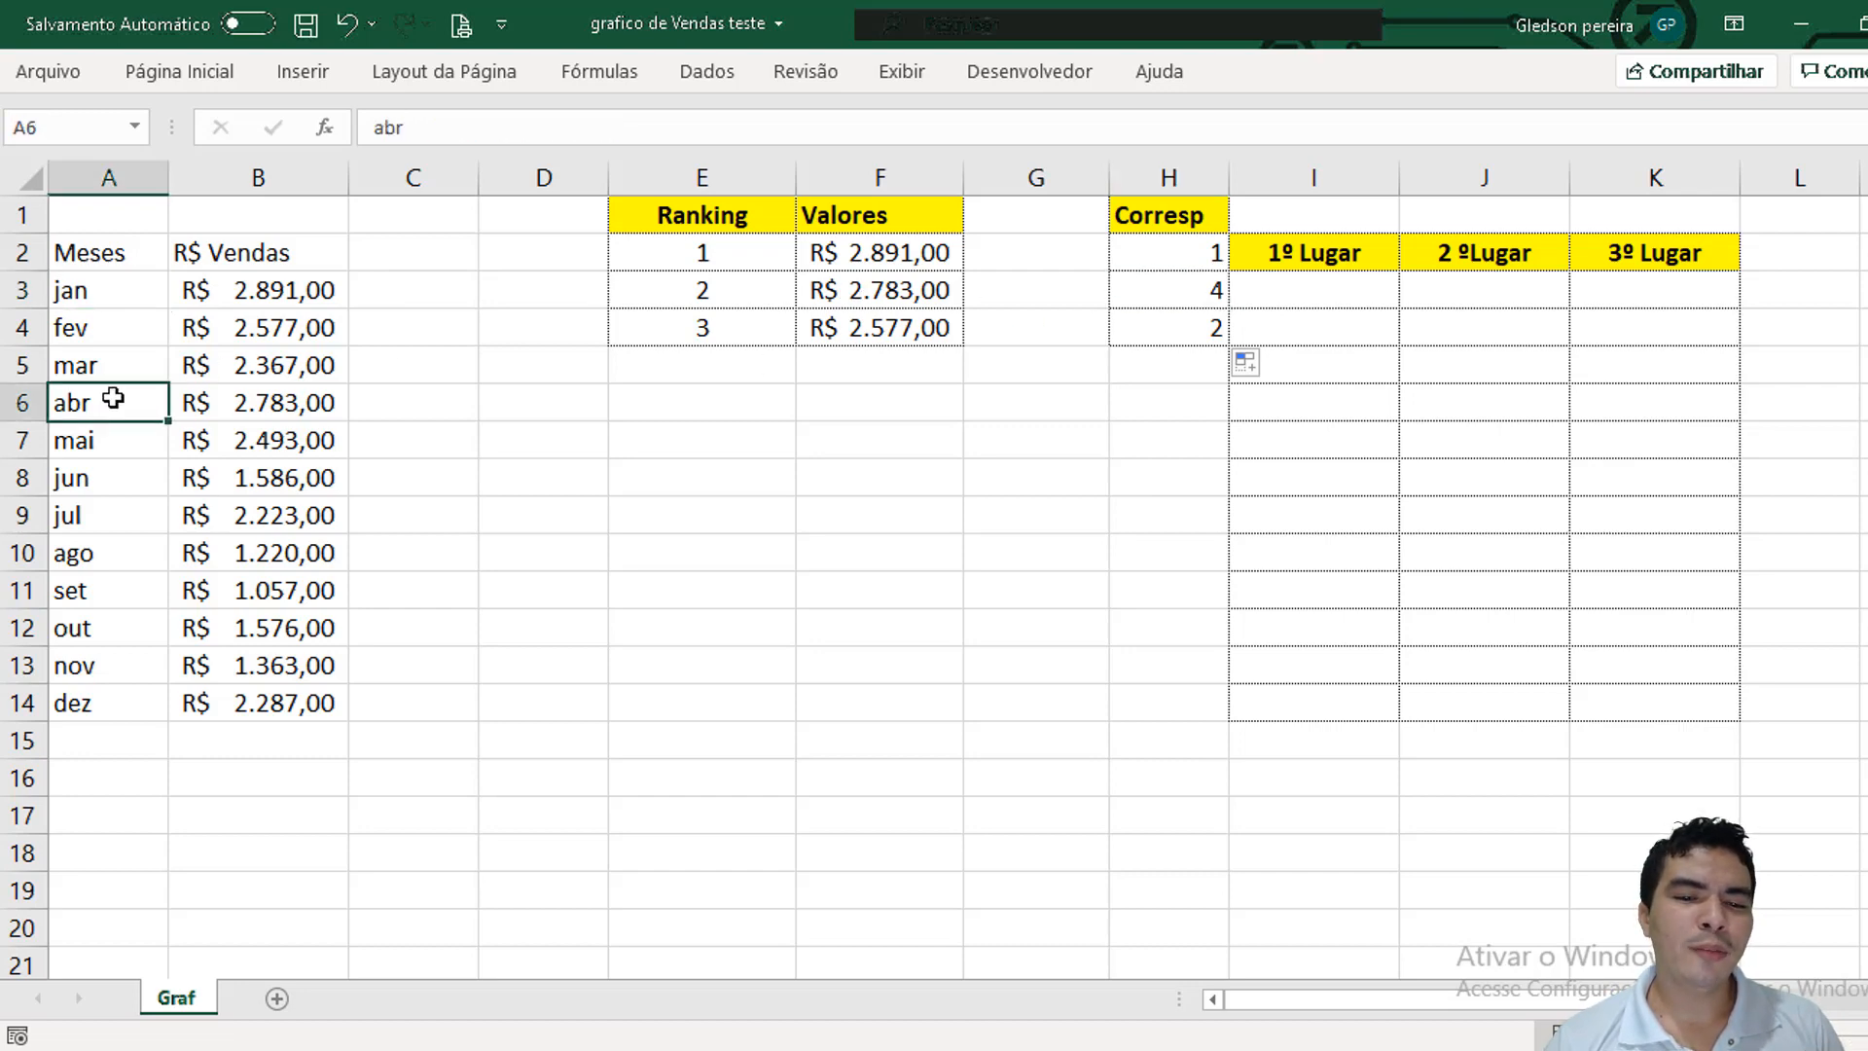
{"action": "left_click", "coordinate": [1162, 323]}
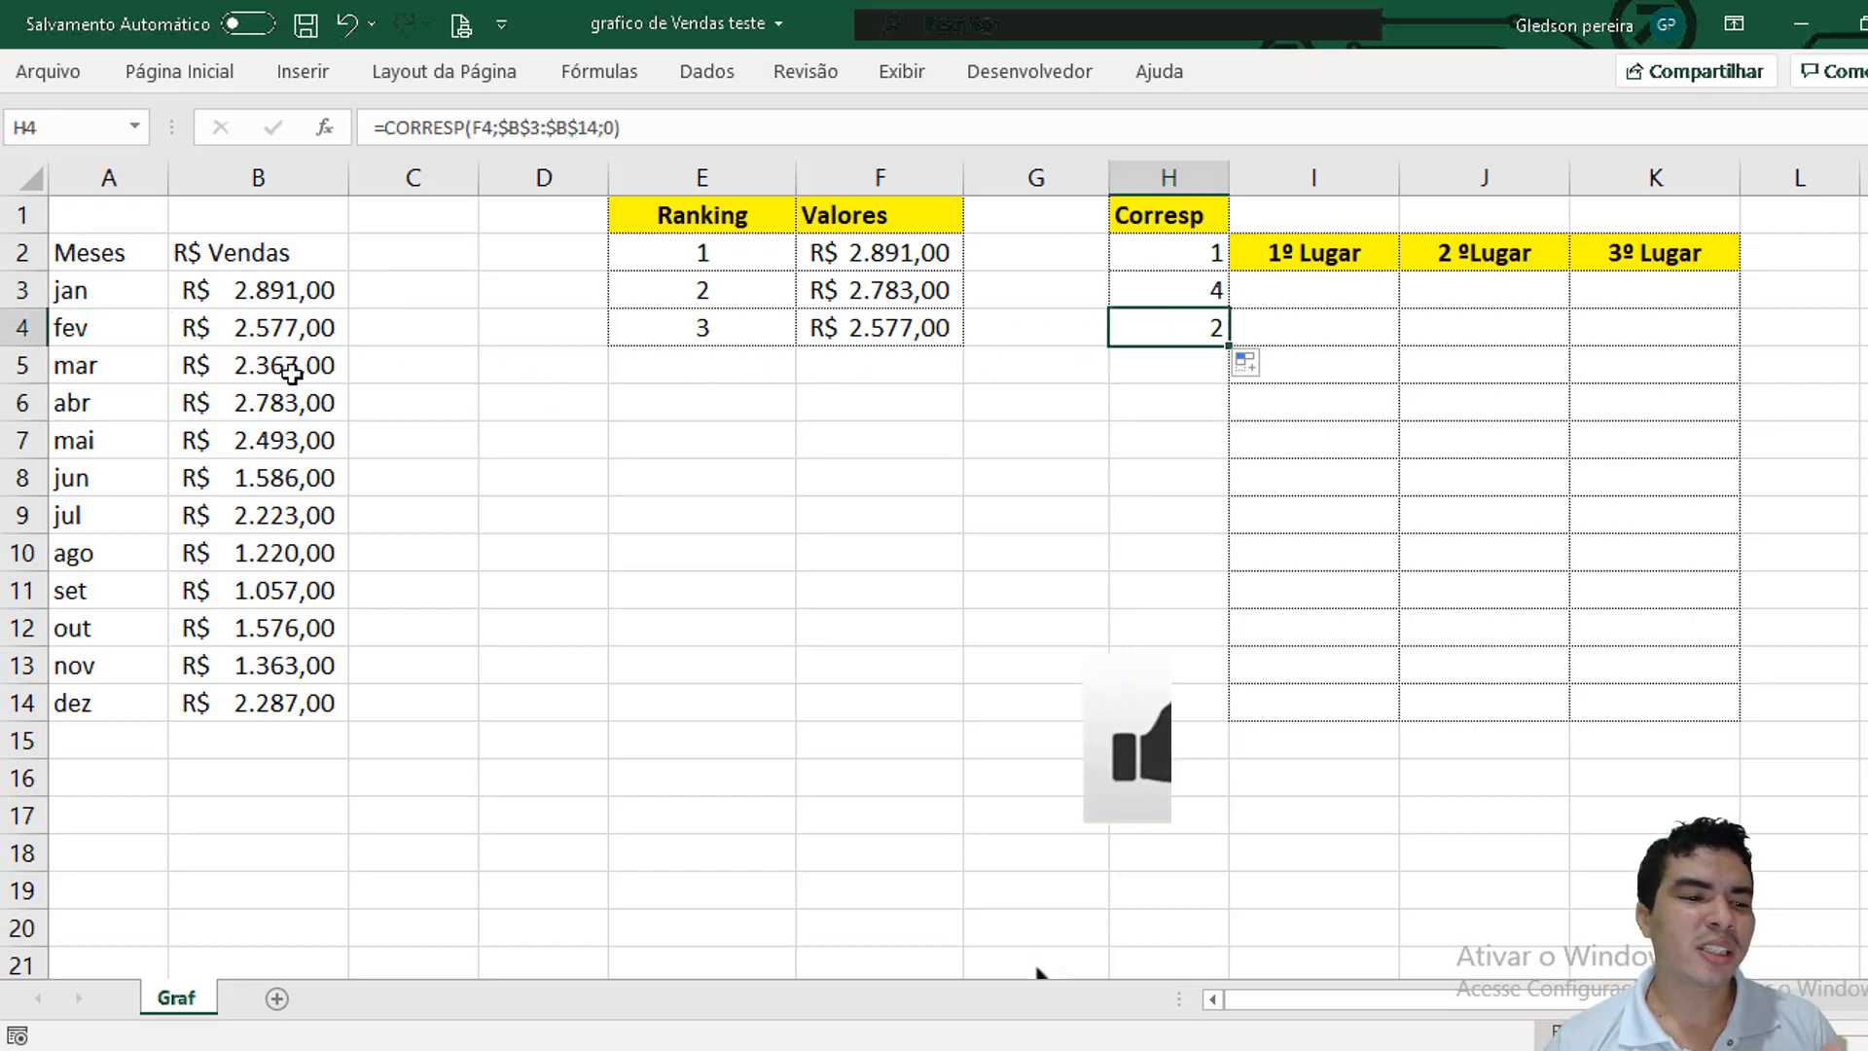
{"action": "left_click", "coordinate": [136, 326]}
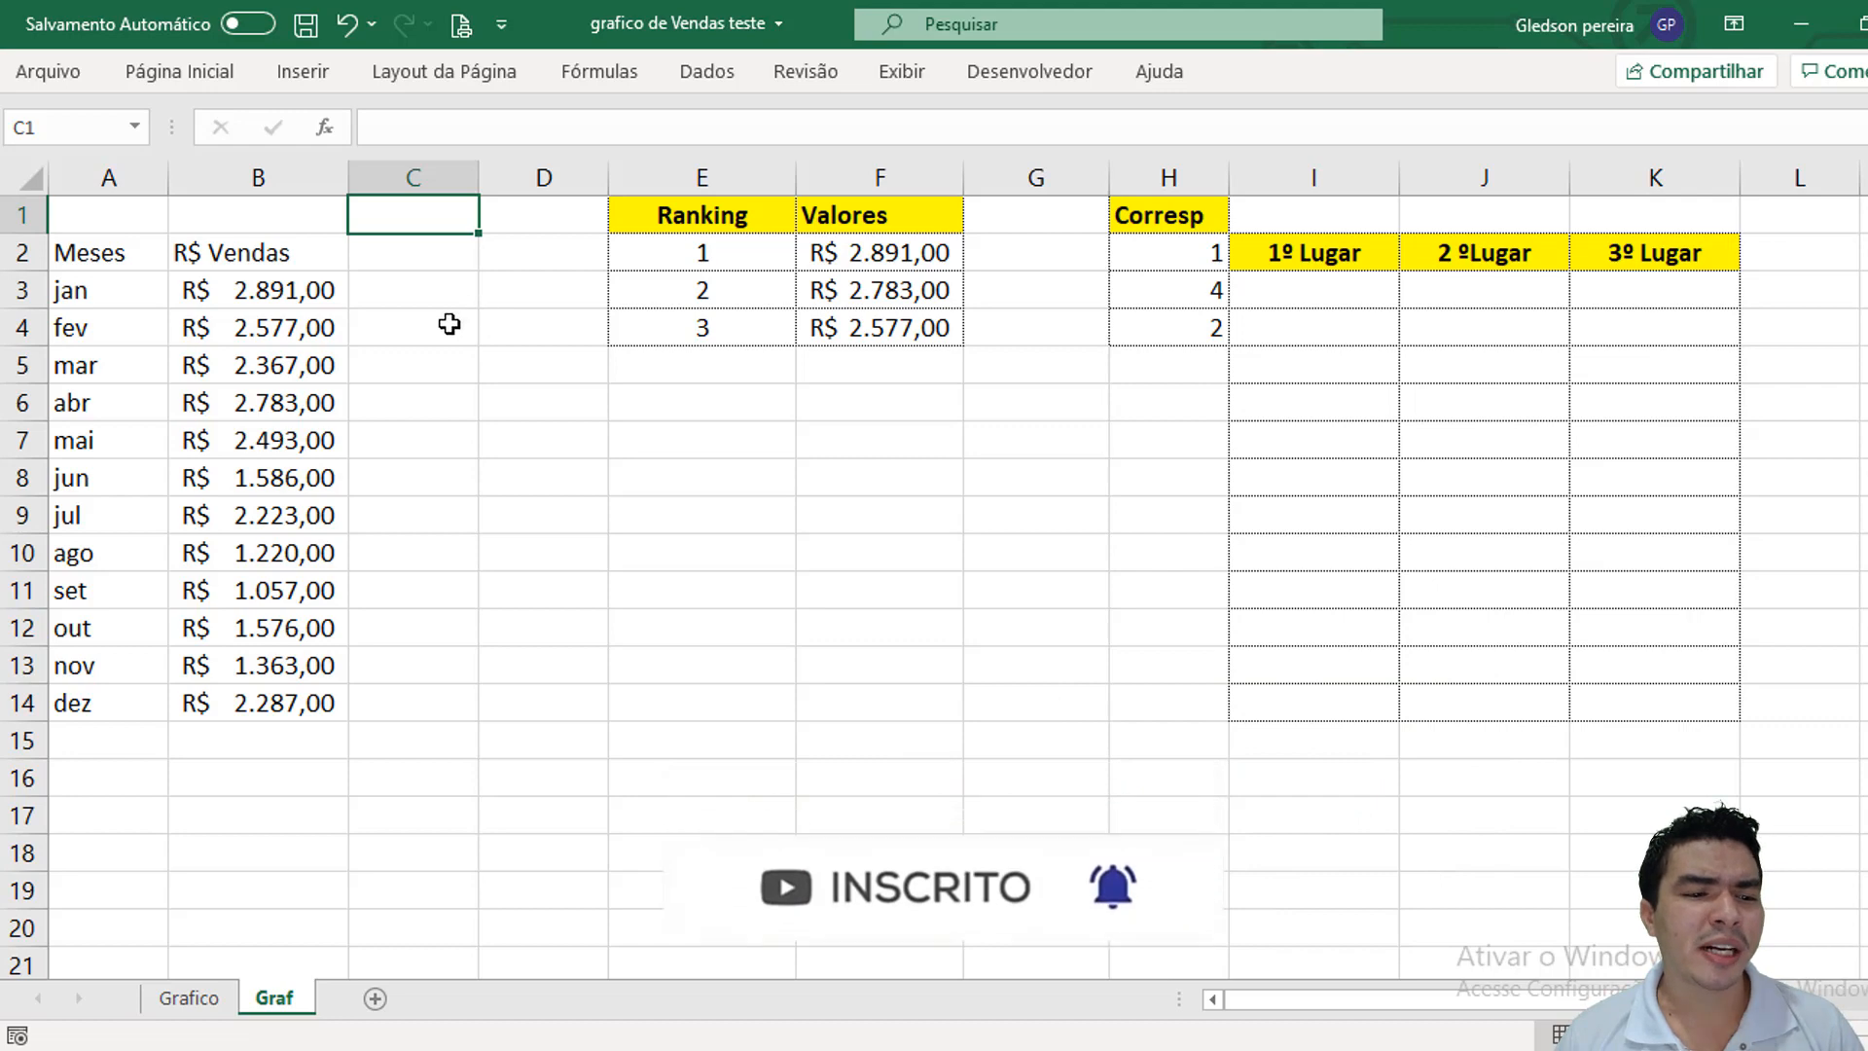
Insert a 2D clustered column chart from A2:B14 and place it below the Ranking table, clear of the Corresp and Lugar tables.
{"action": "left_click_drag", "start_coordinate": [161, 256], "coordinate": [234, 702]}
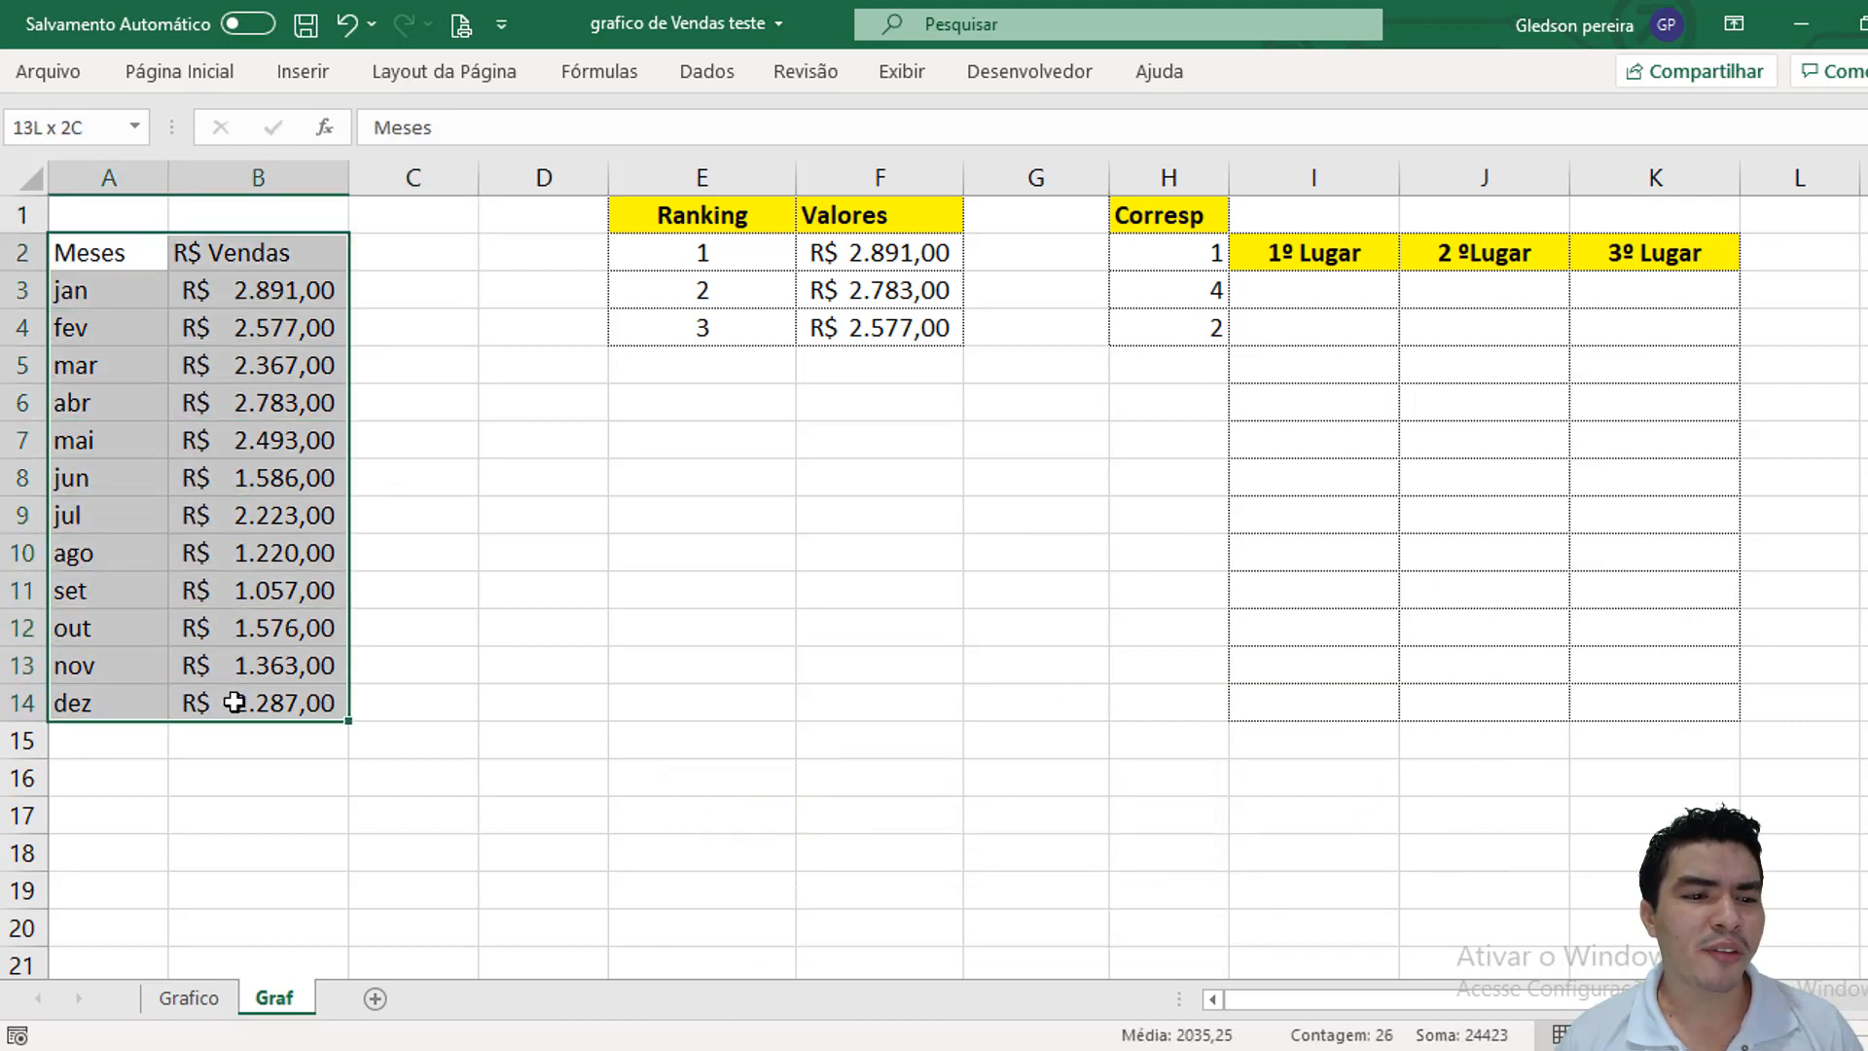
{"action": "left_click", "coordinate": [313, 74]}
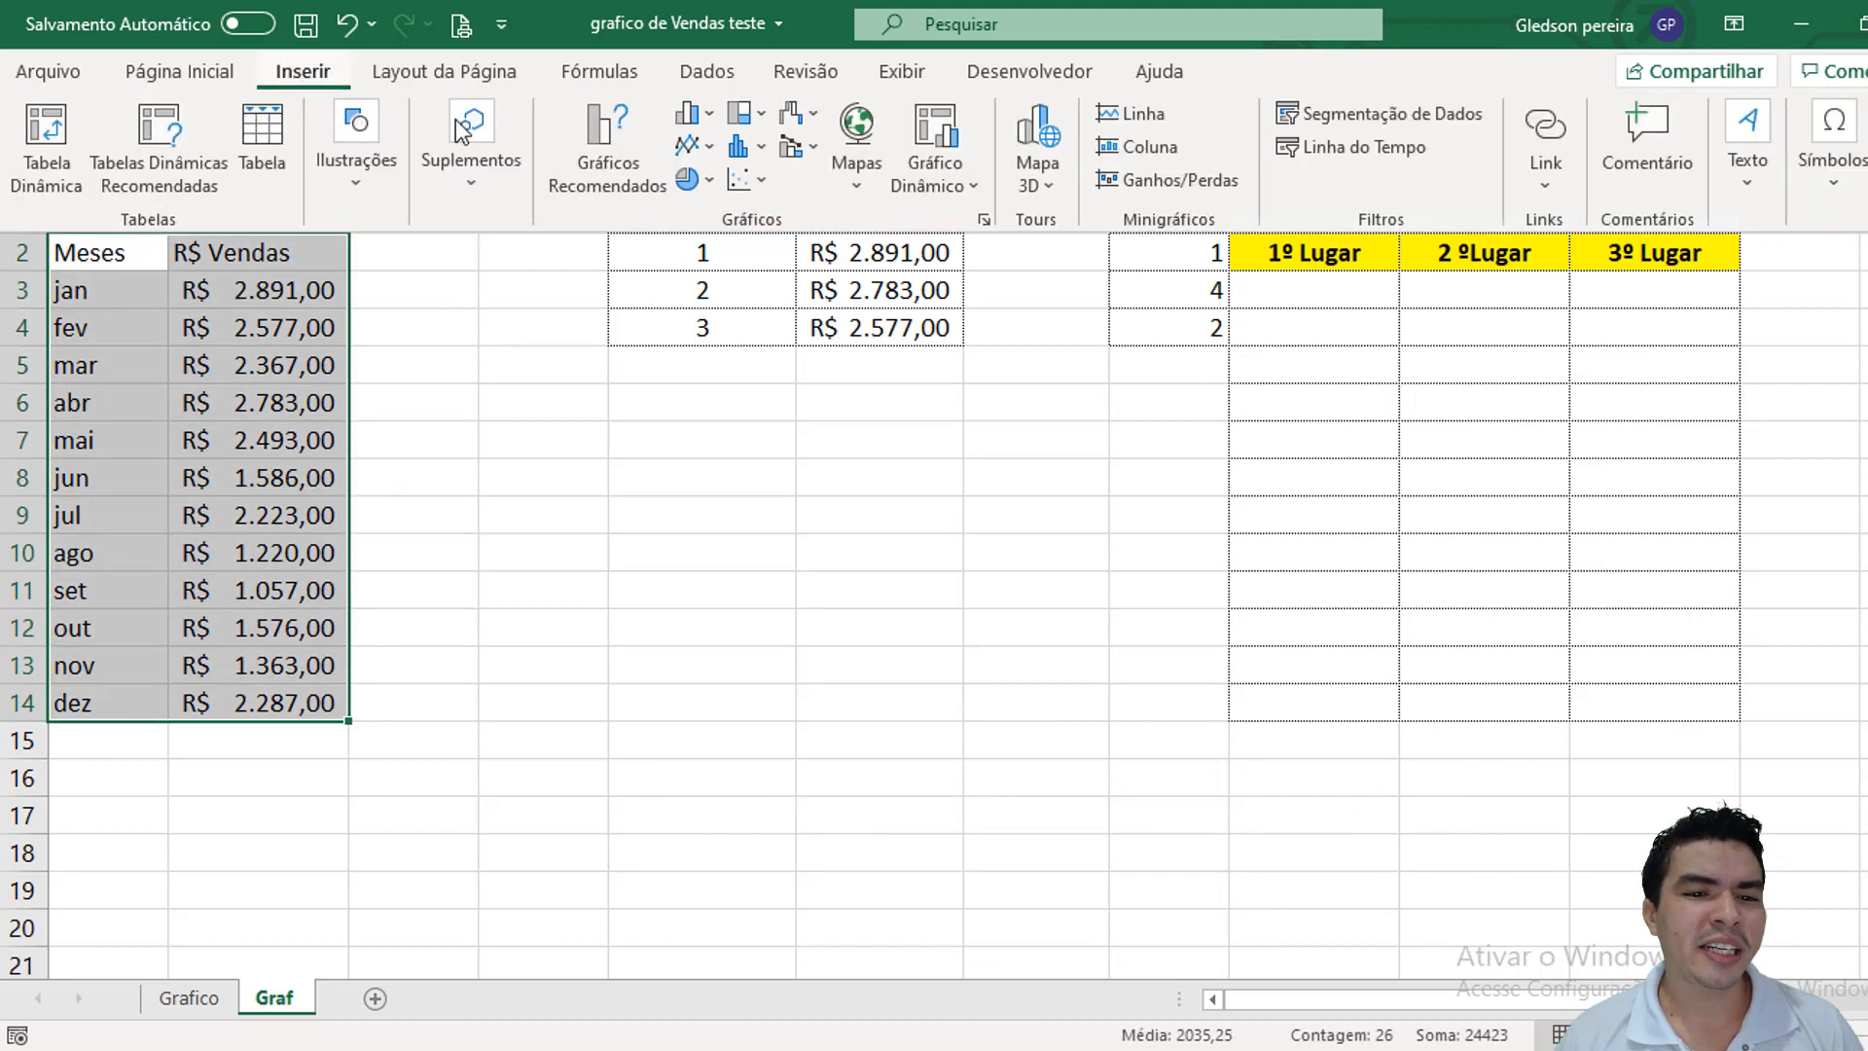
{"action": "left_click", "coordinate": [691, 119]}
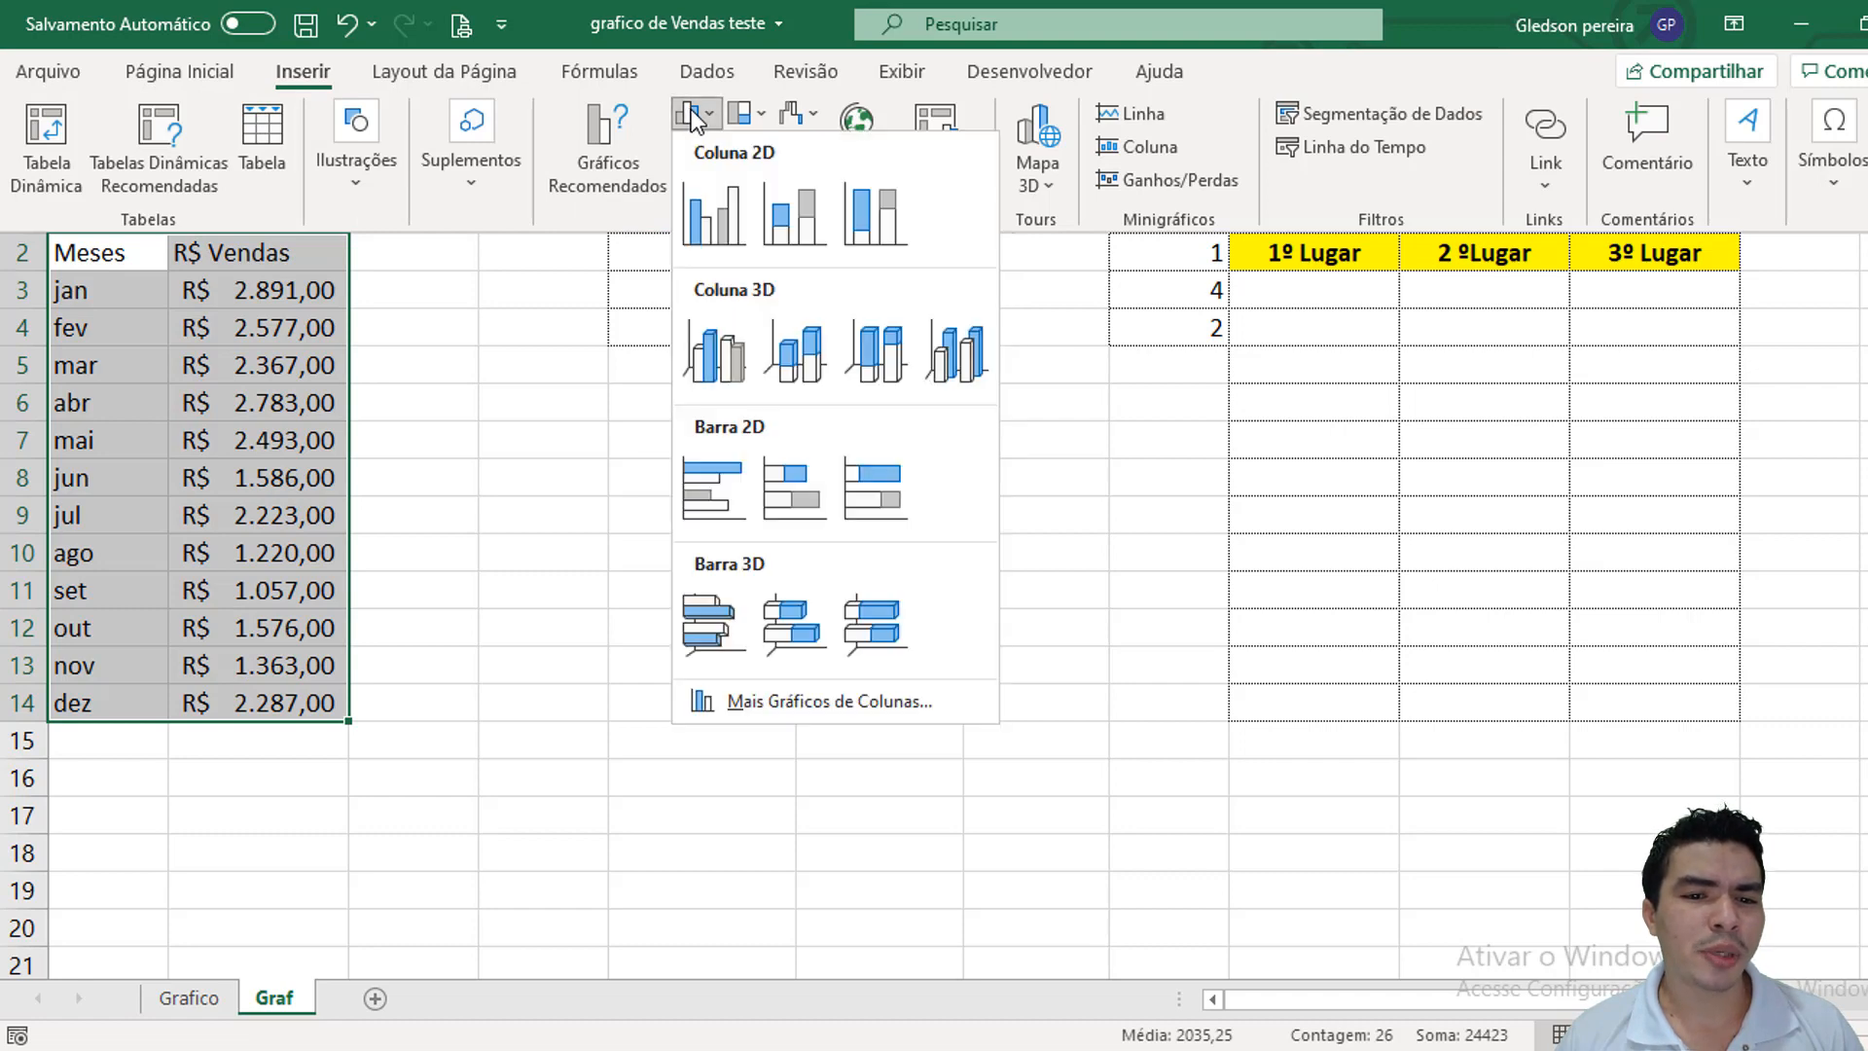
{"action": "left_click", "coordinate": [715, 219]}
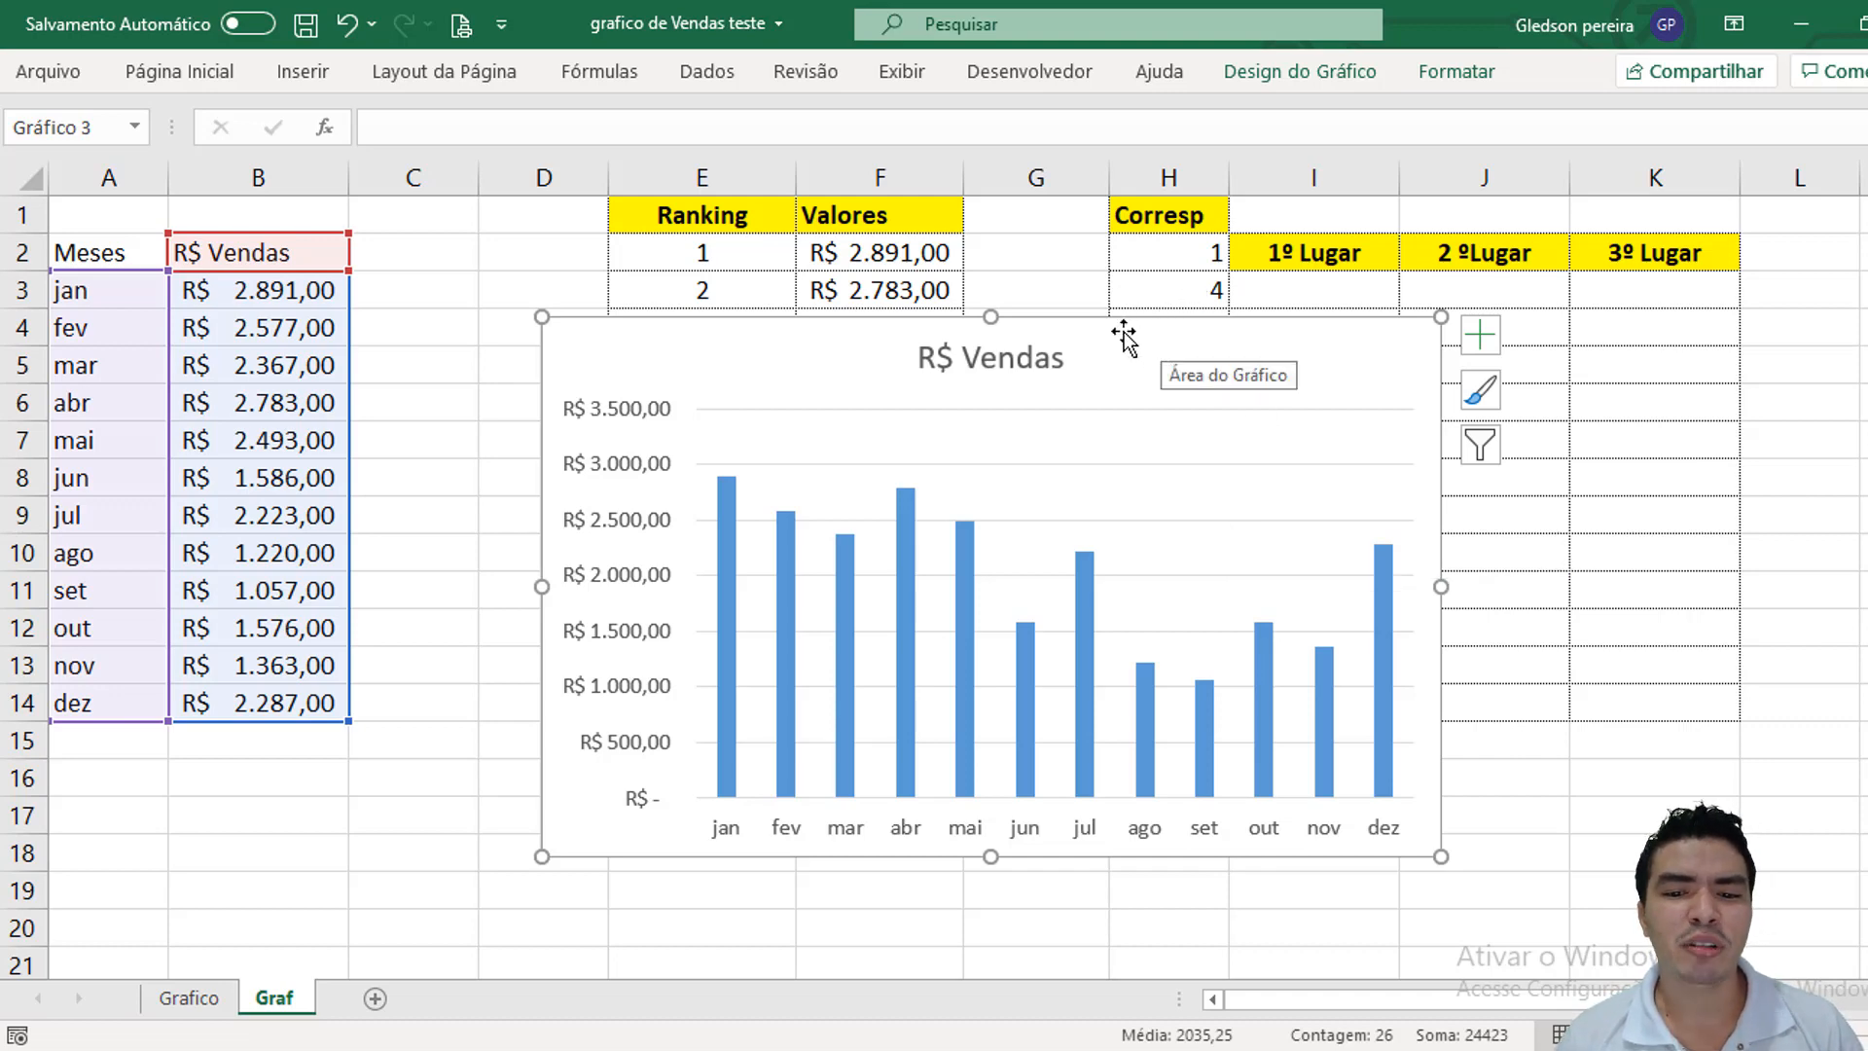
{"action": "left_click_drag", "start_coordinate": [1122, 333], "coordinate": [721, 393]}
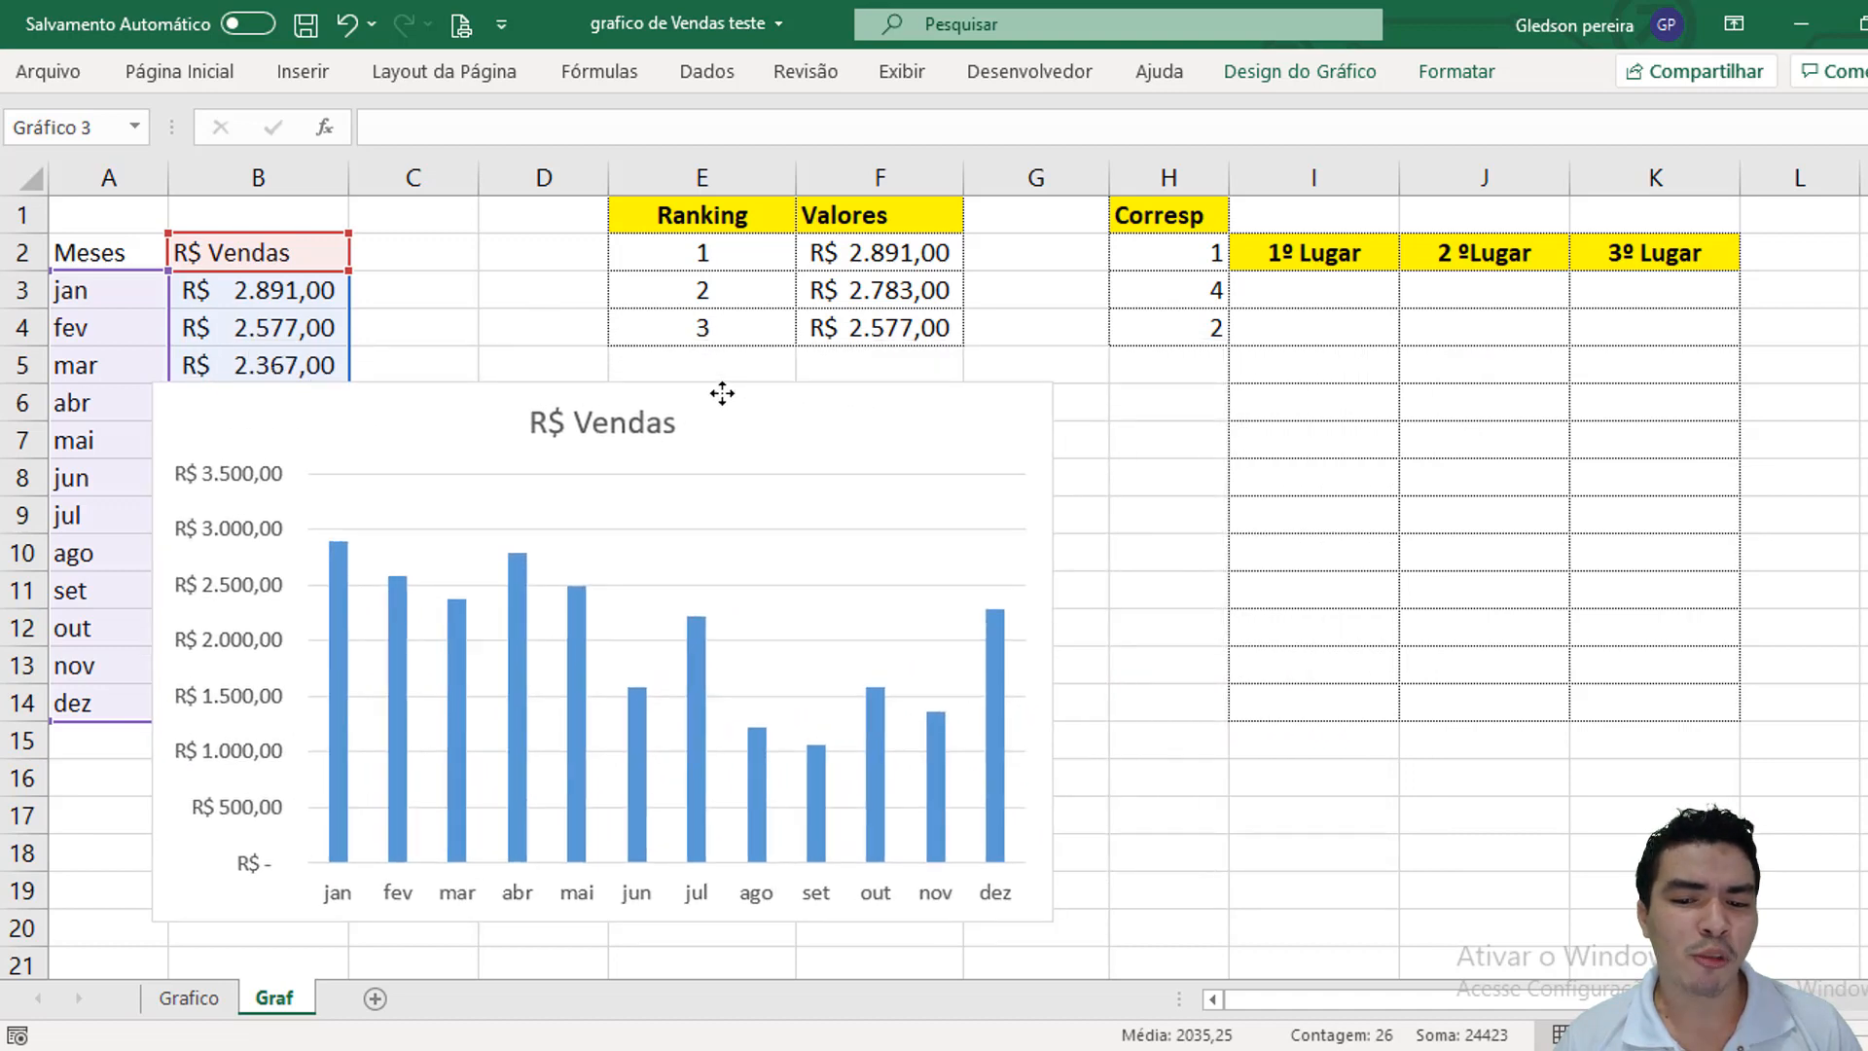
Start an SE formula in I3 under 1º Lugar, with the absolute reference $H$2 as the beginning of its logical test.
{"action": "left_click", "coordinate": [1344, 296]}
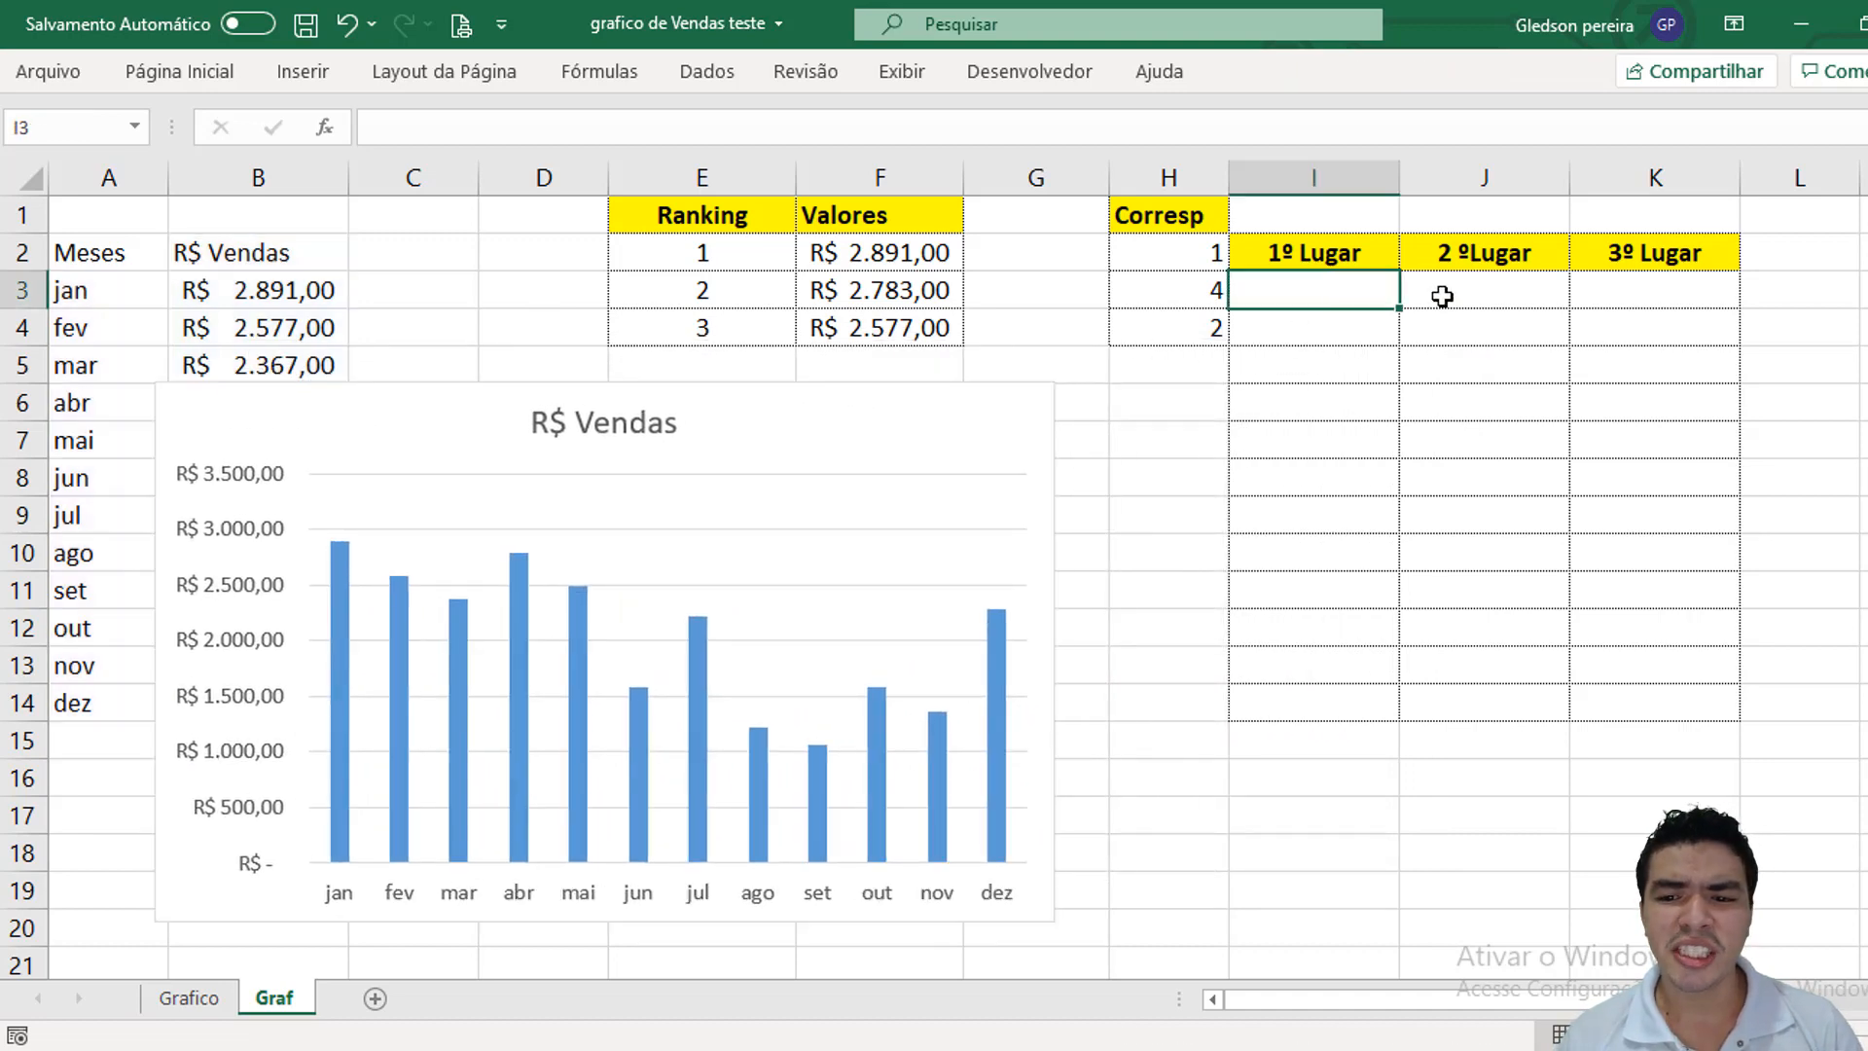
{"action": "left_click_drag", "start_coordinate": [1362, 292], "coordinate": [1677, 714]}
{"action": "left_click", "coordinate": [1352, 298]}
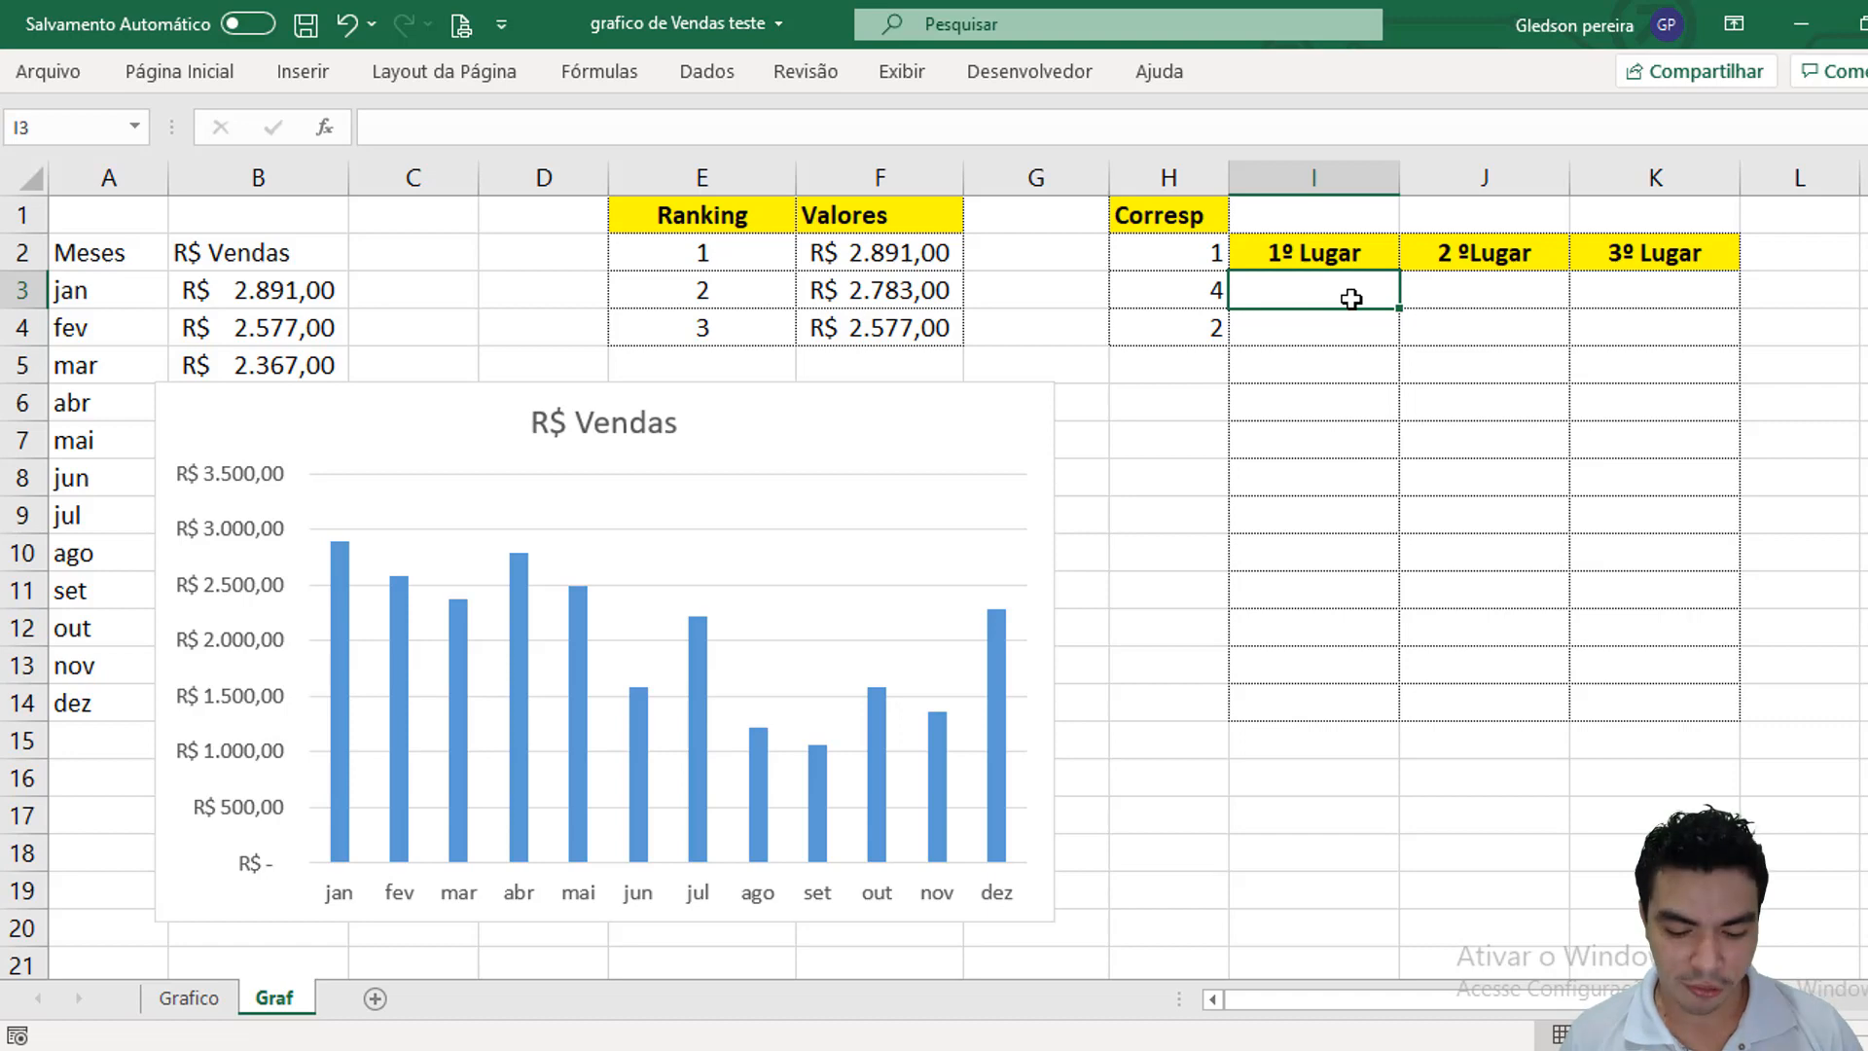
{"action": "type", "text": "=se"}
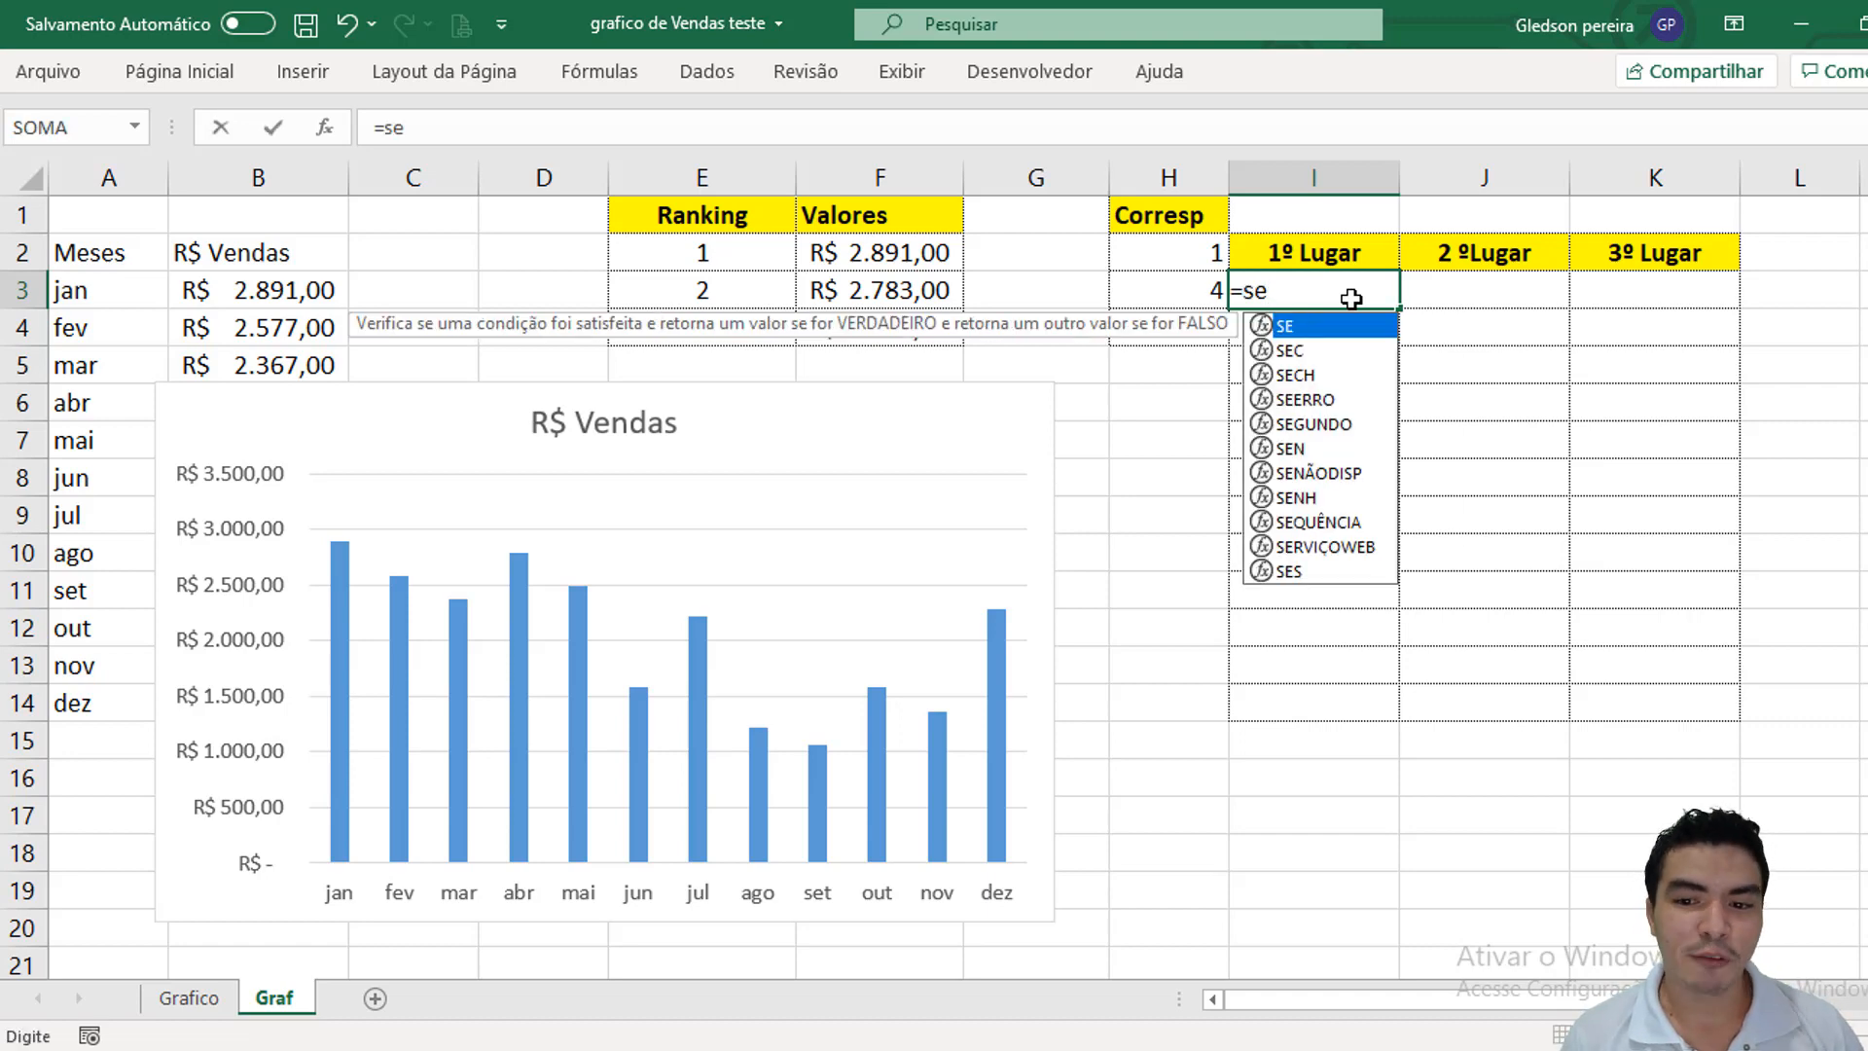
{"action": "type", "text": "("}
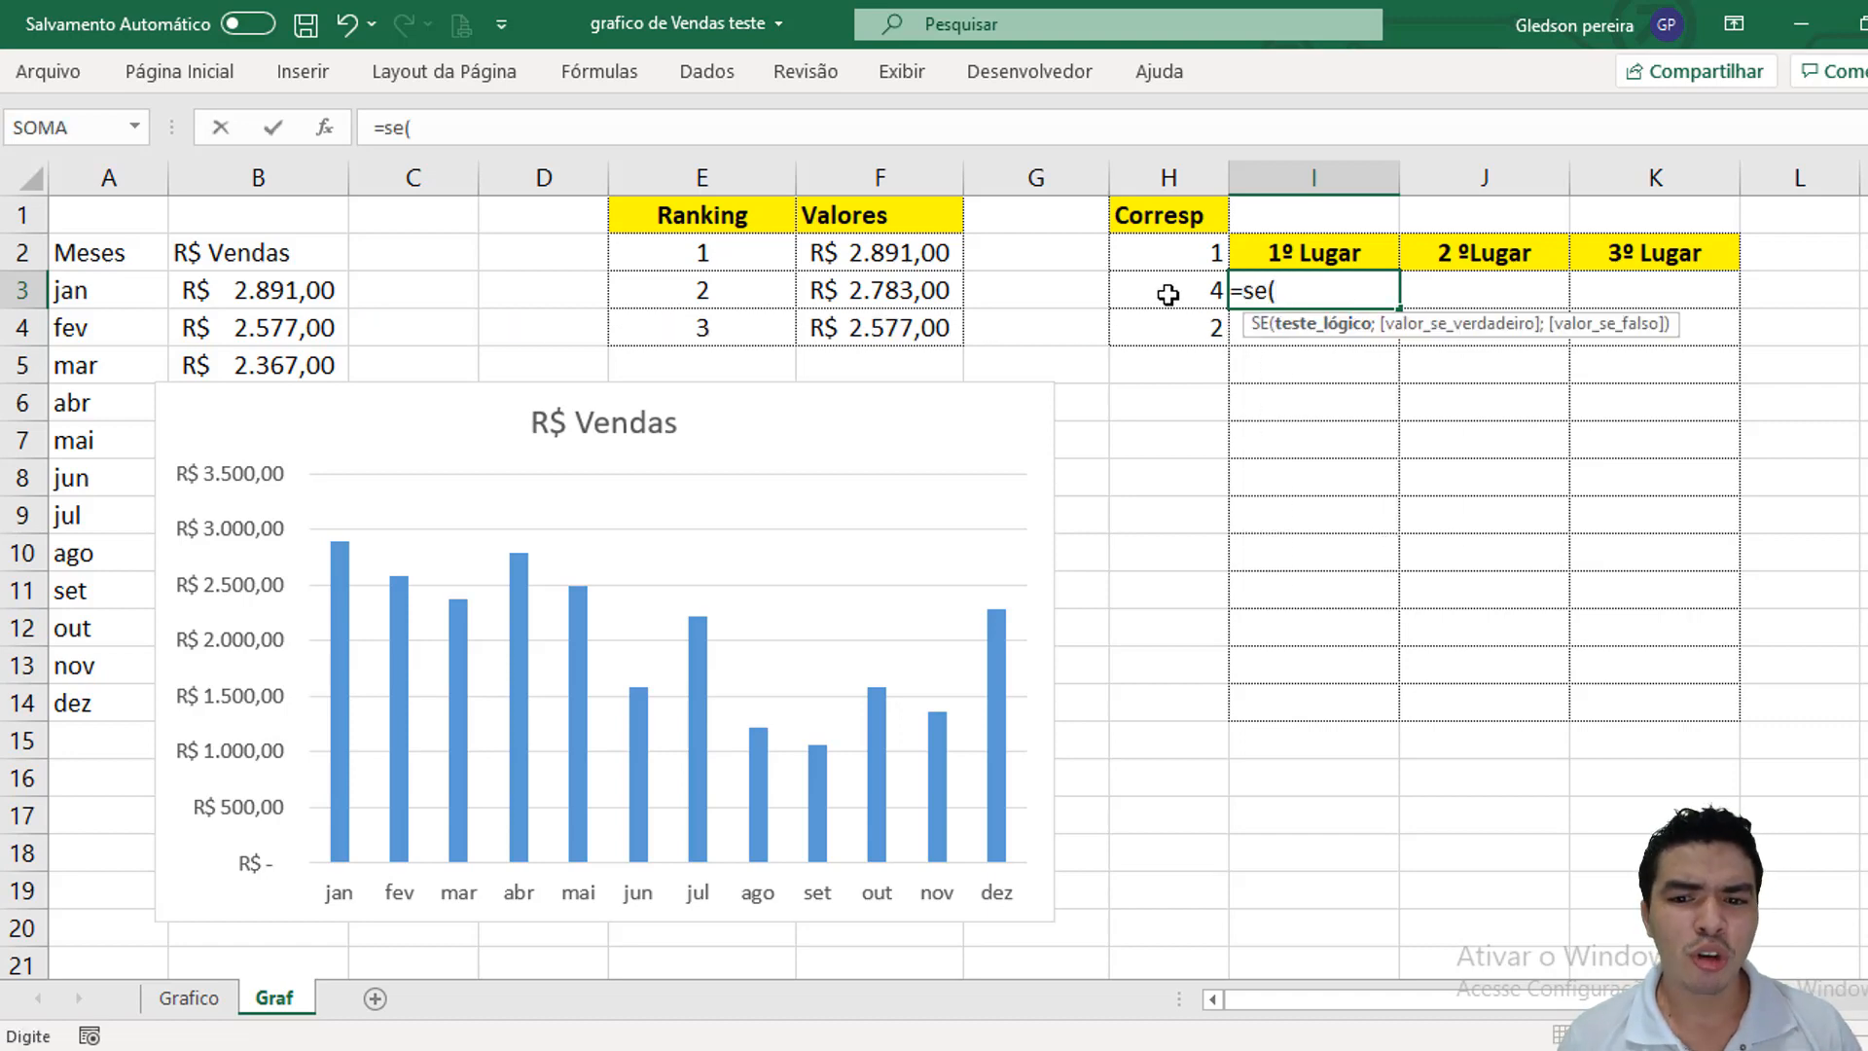
{"action": "left_click", "coordinate": [1180, 254]}
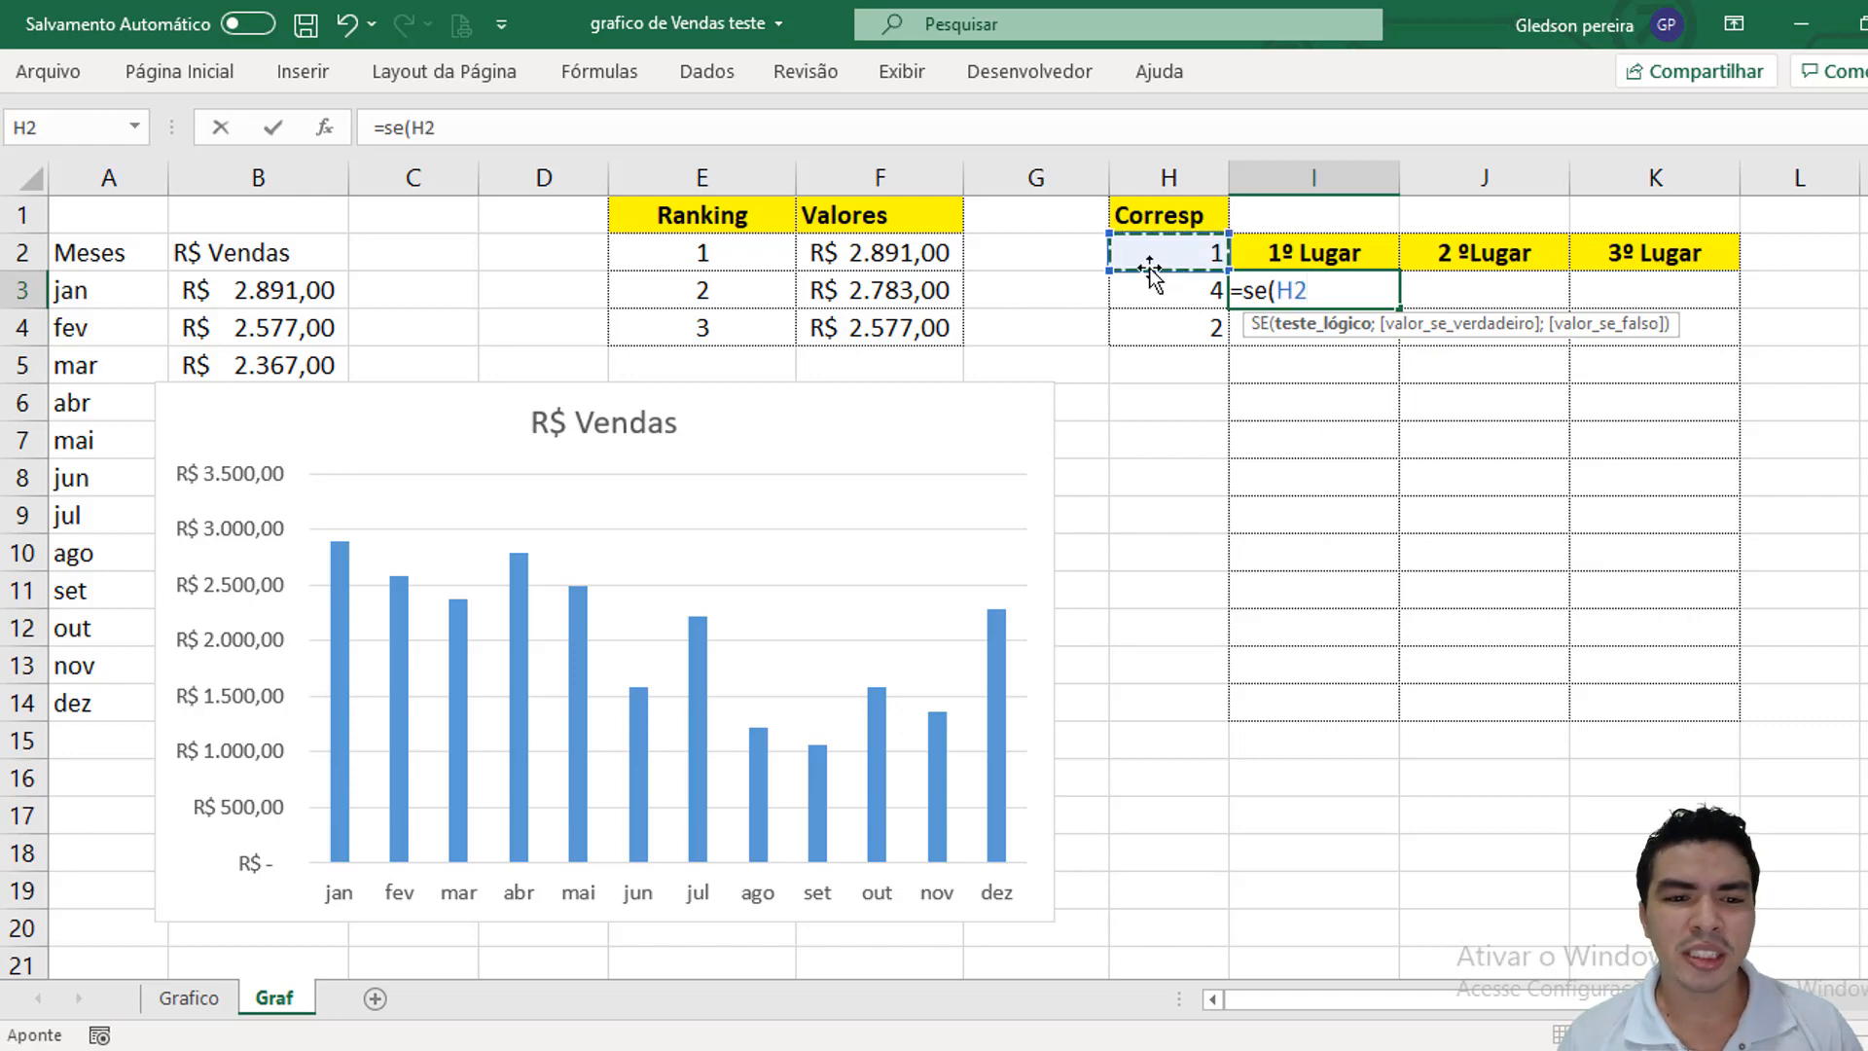
{"action": "left_click_drag", "start_coordinate": [412, 128], "coordinate": [436, 128]}
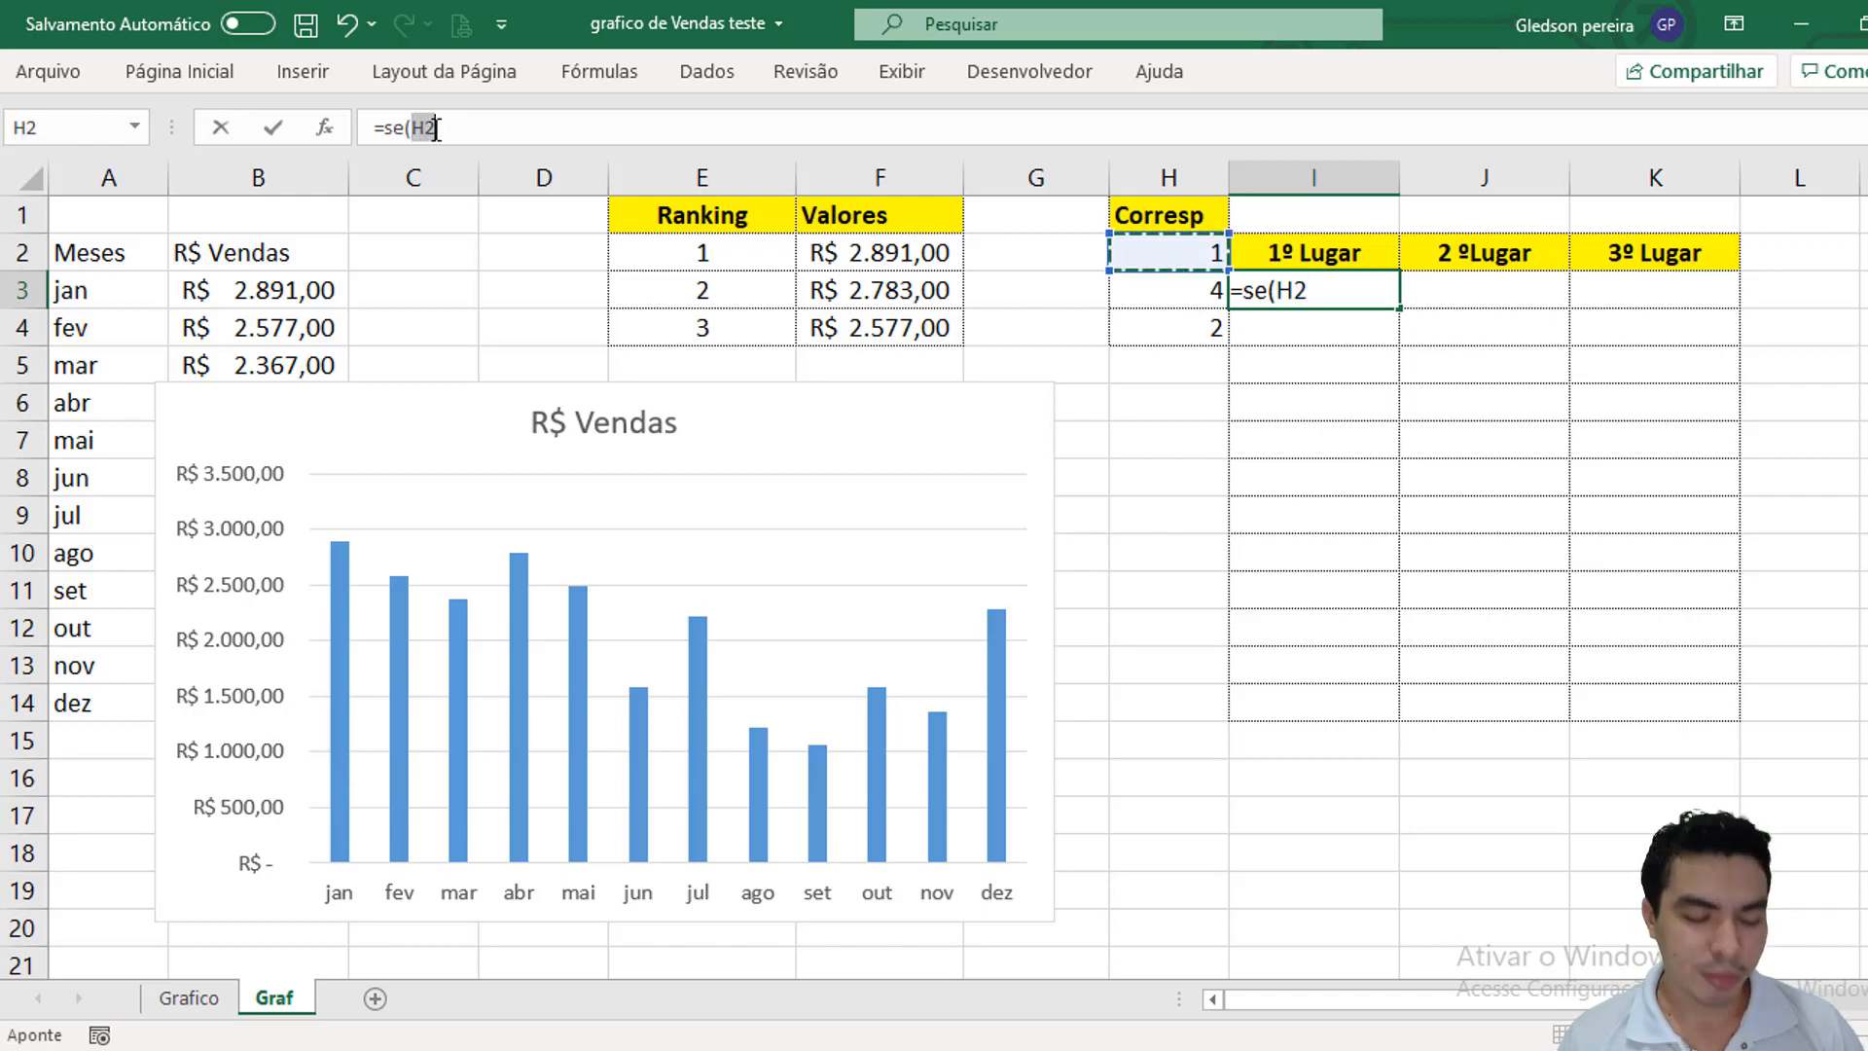
{"action": "key", "text": "F4"}
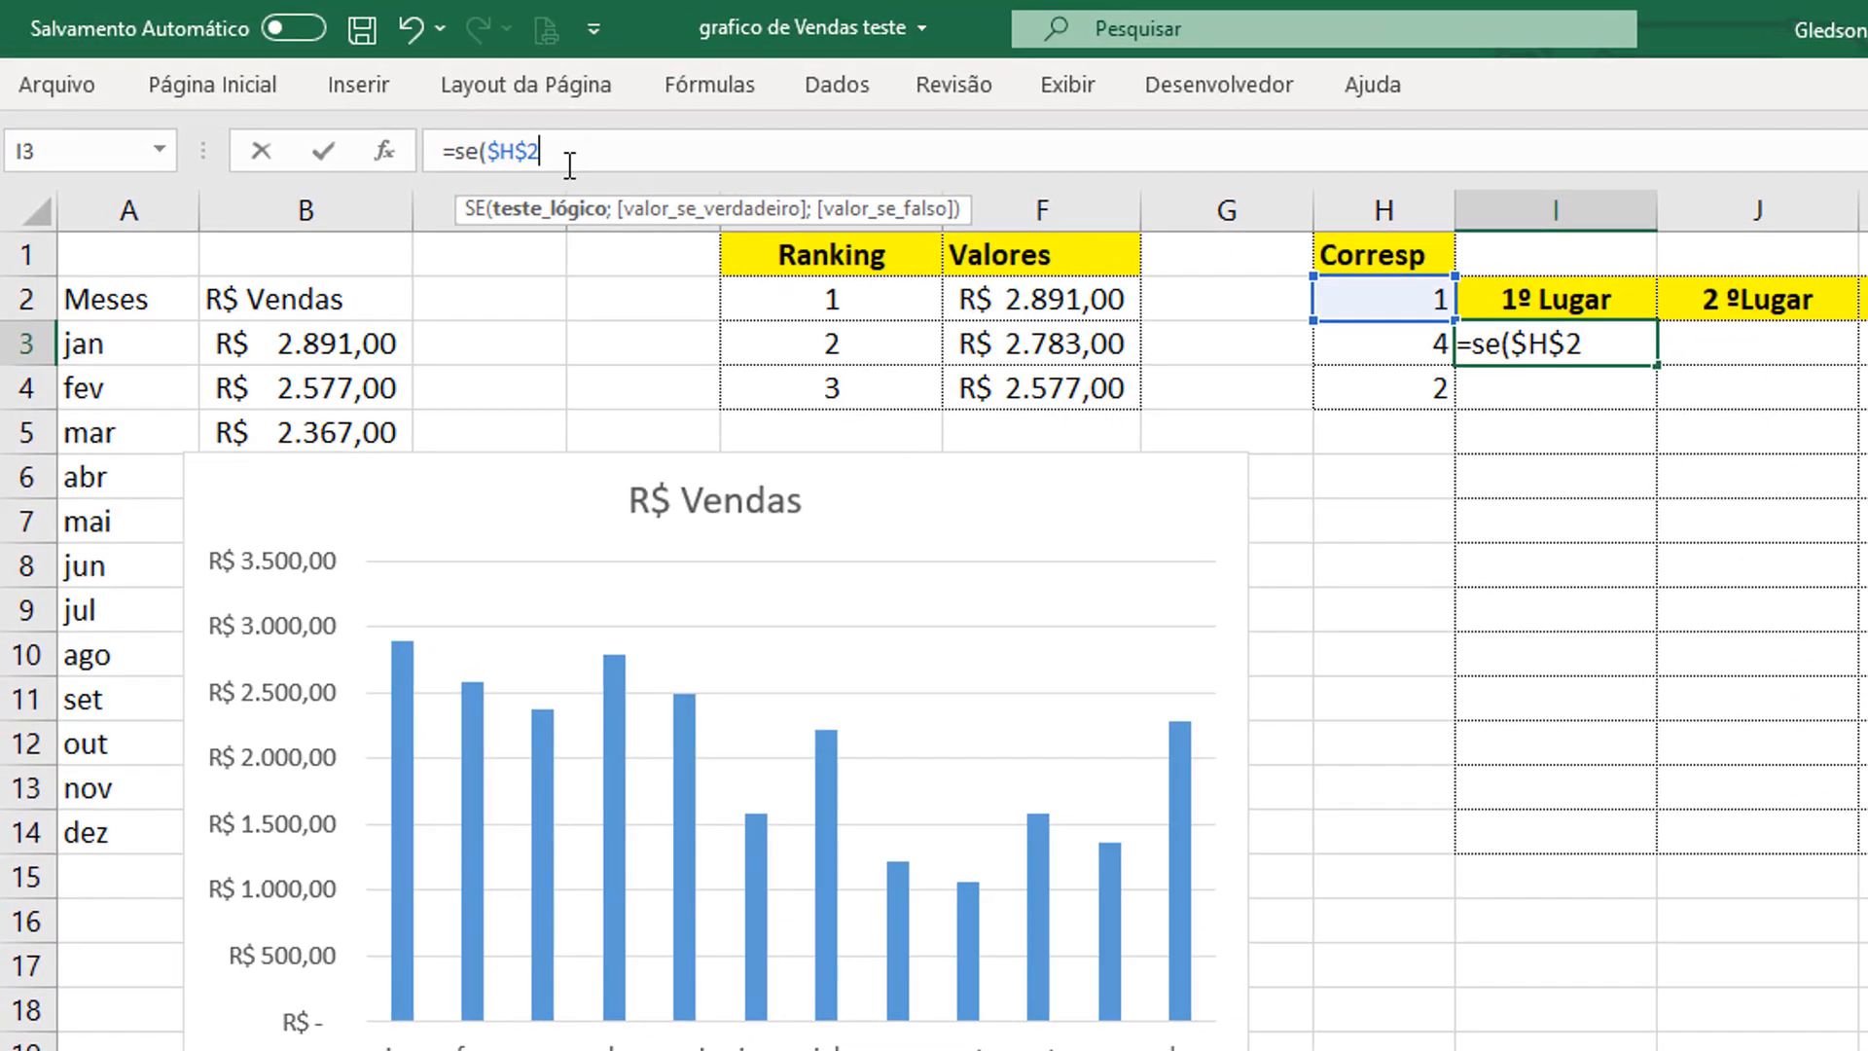
Complete the logical test in I3 by comparing $H$2 with LIN($B3)-2, locking only the column of B3.
{"action": "type", "text": "="}
{"action": "type", "text": "li"}
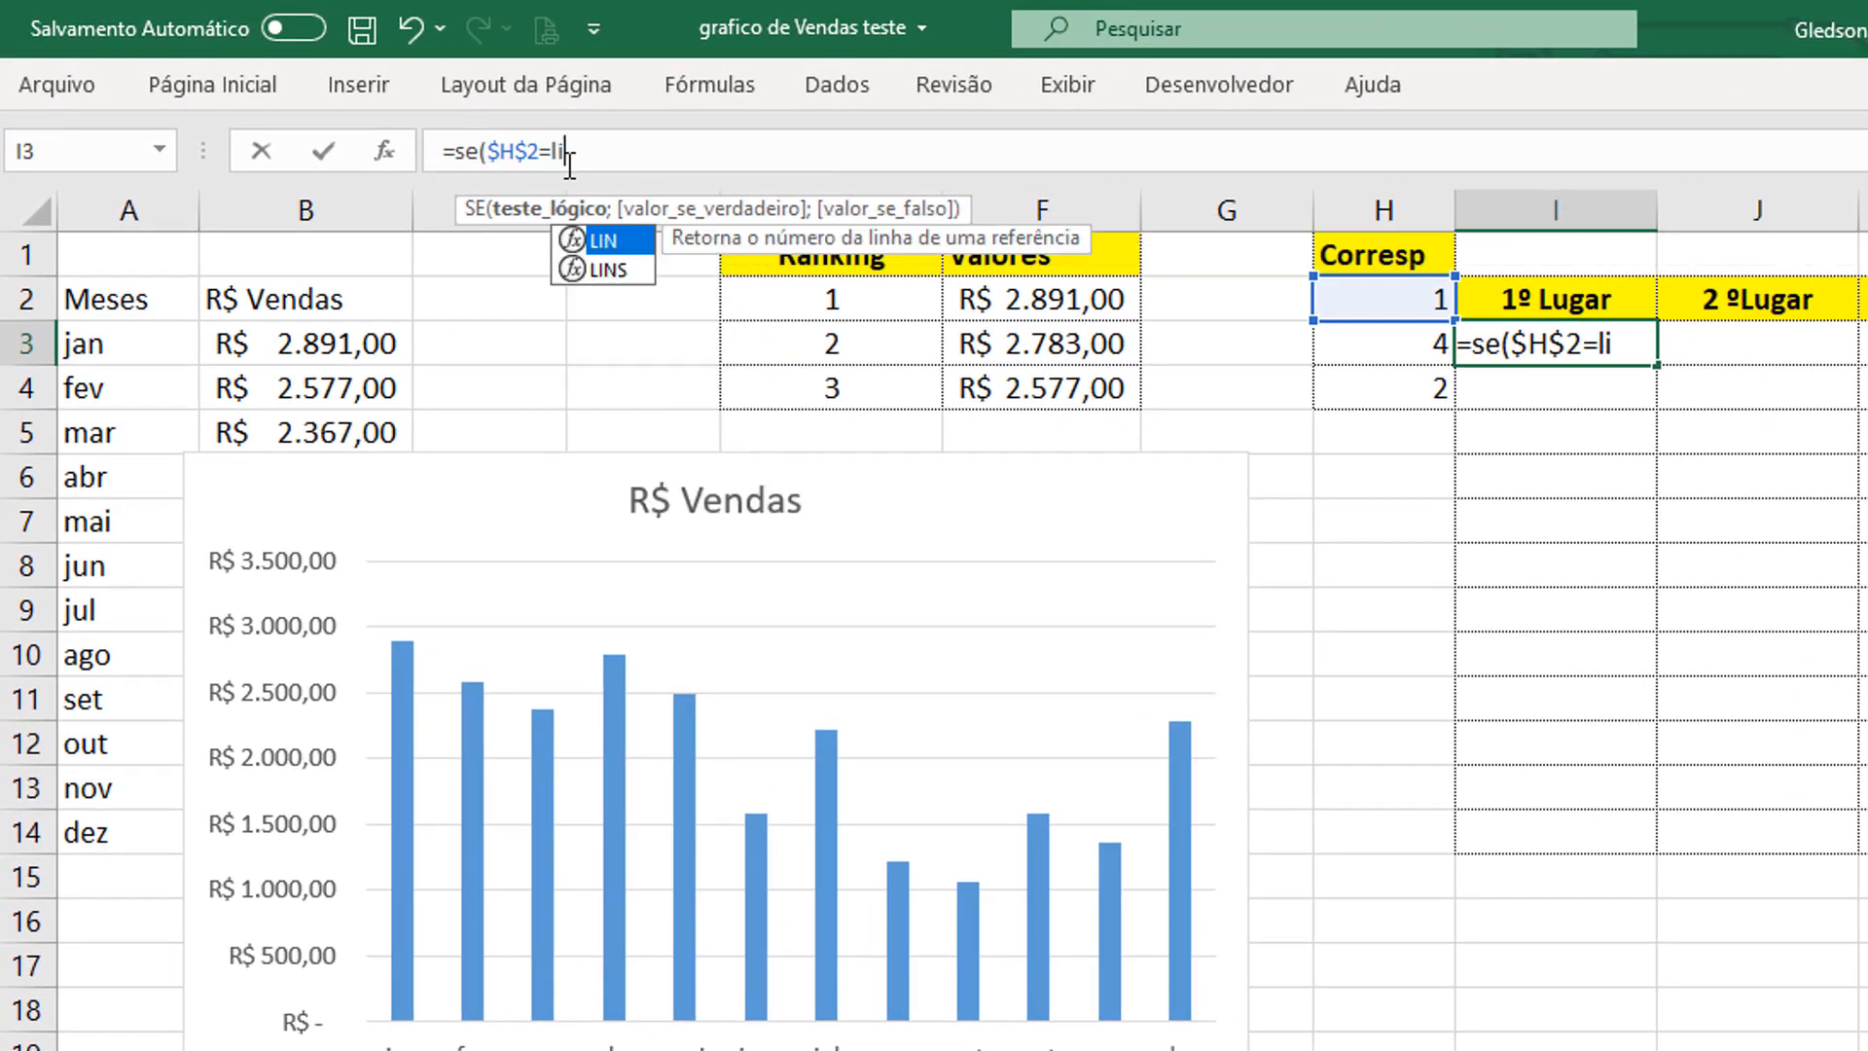
{"action": "type", "text": "n("}
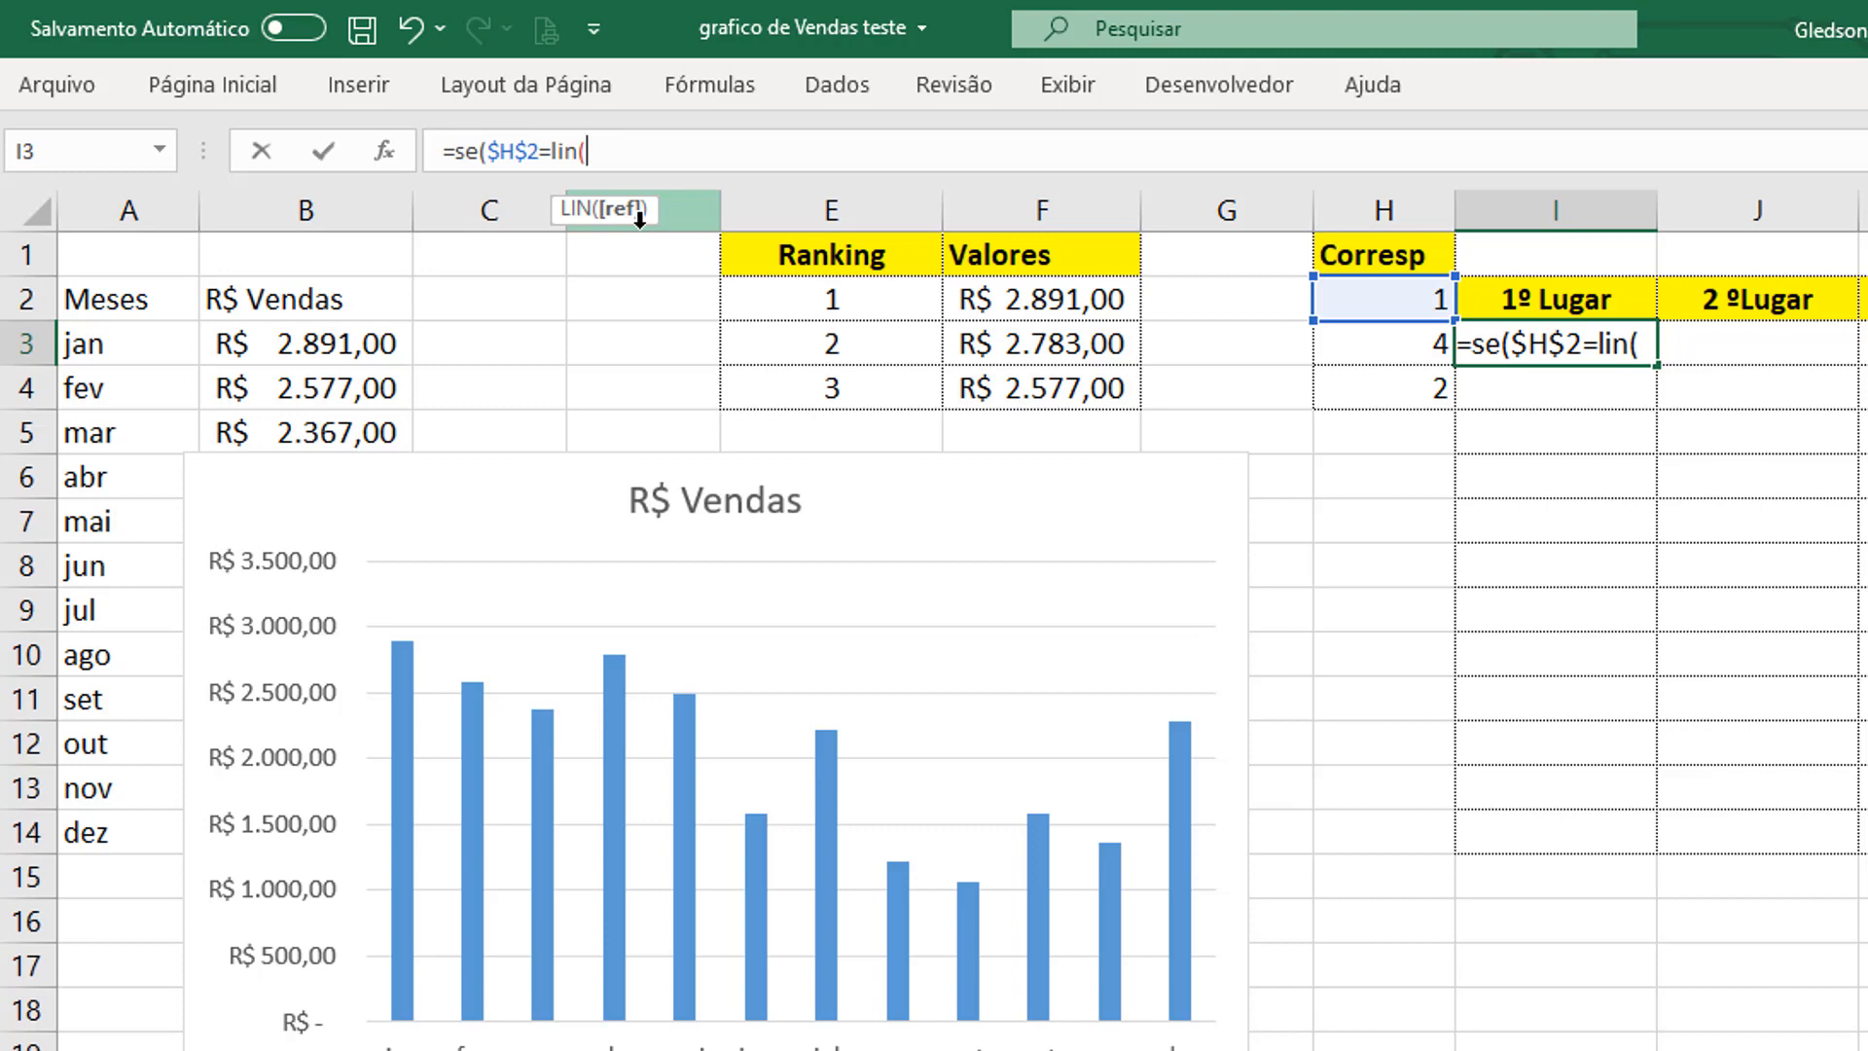
{"action": "left_click", "coordinate": [338, 345]}
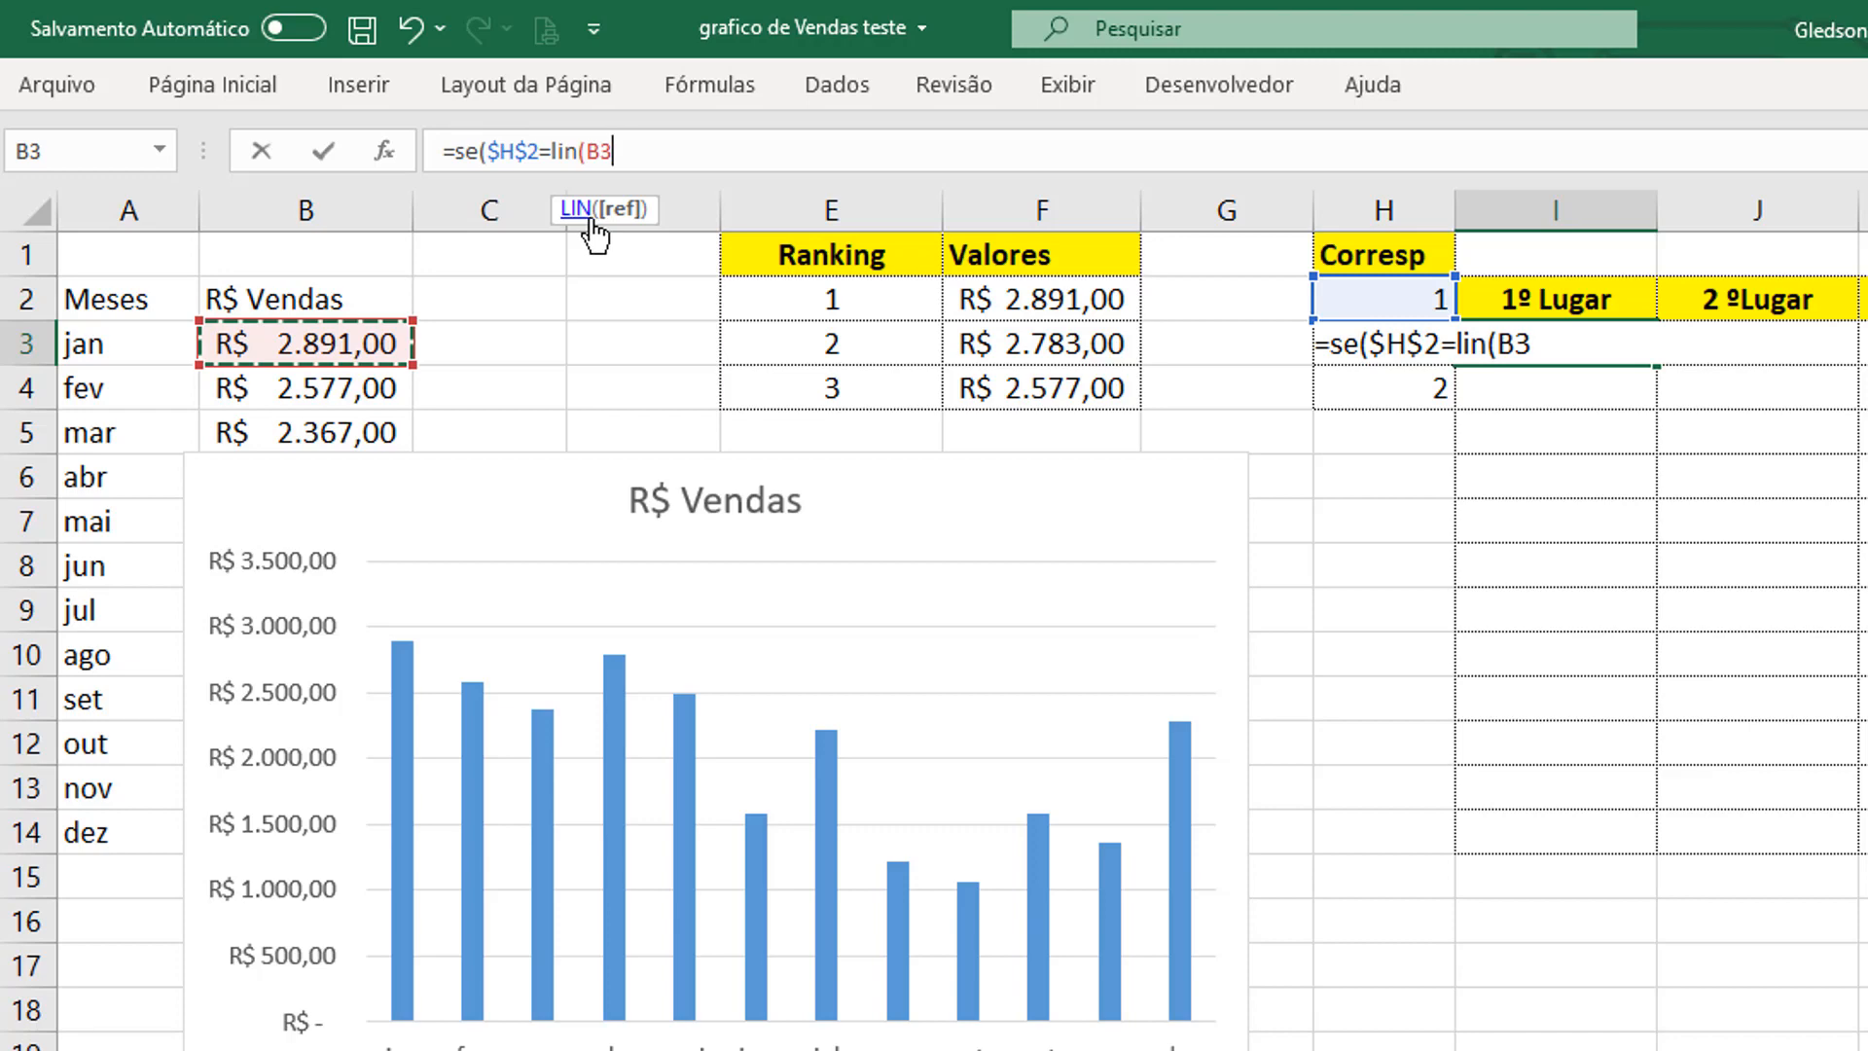
{"action": "left_click", "coordinate": [592, 154]}
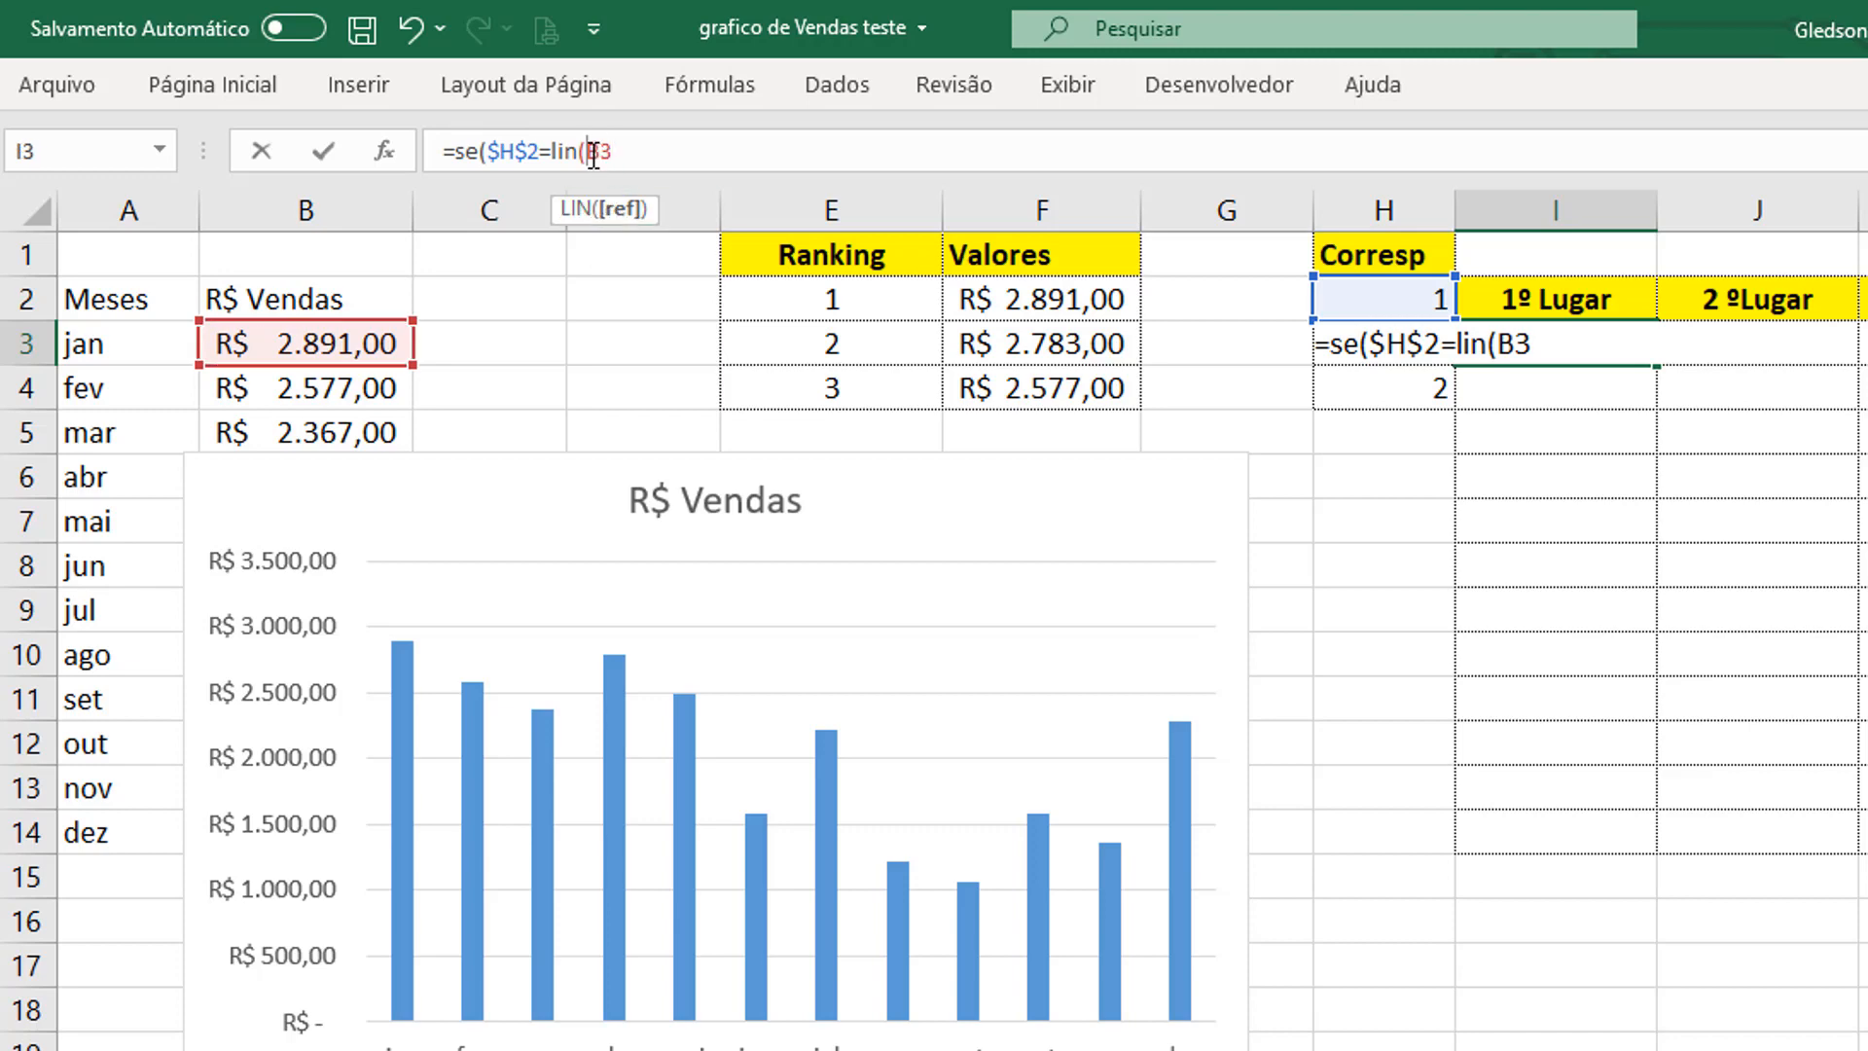
{"action": "type", "text": "$B3"}
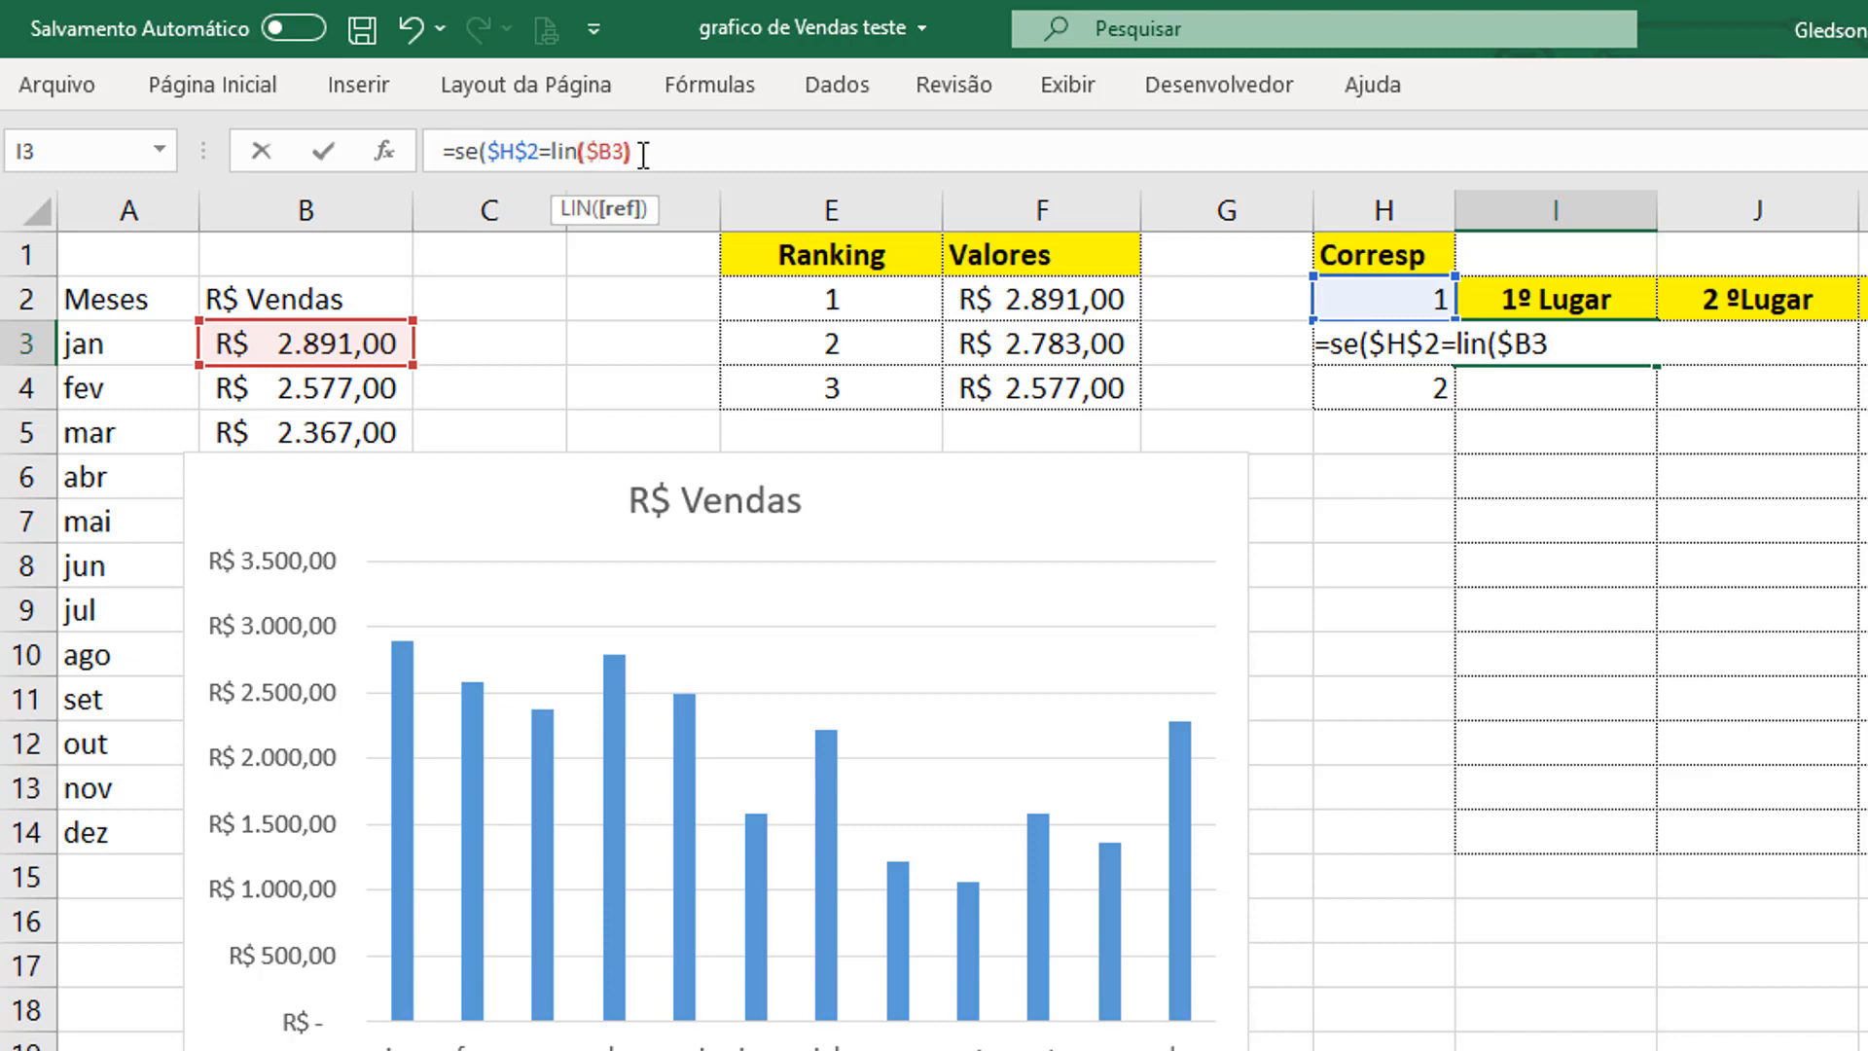
{"action": "type", "text": ")"}
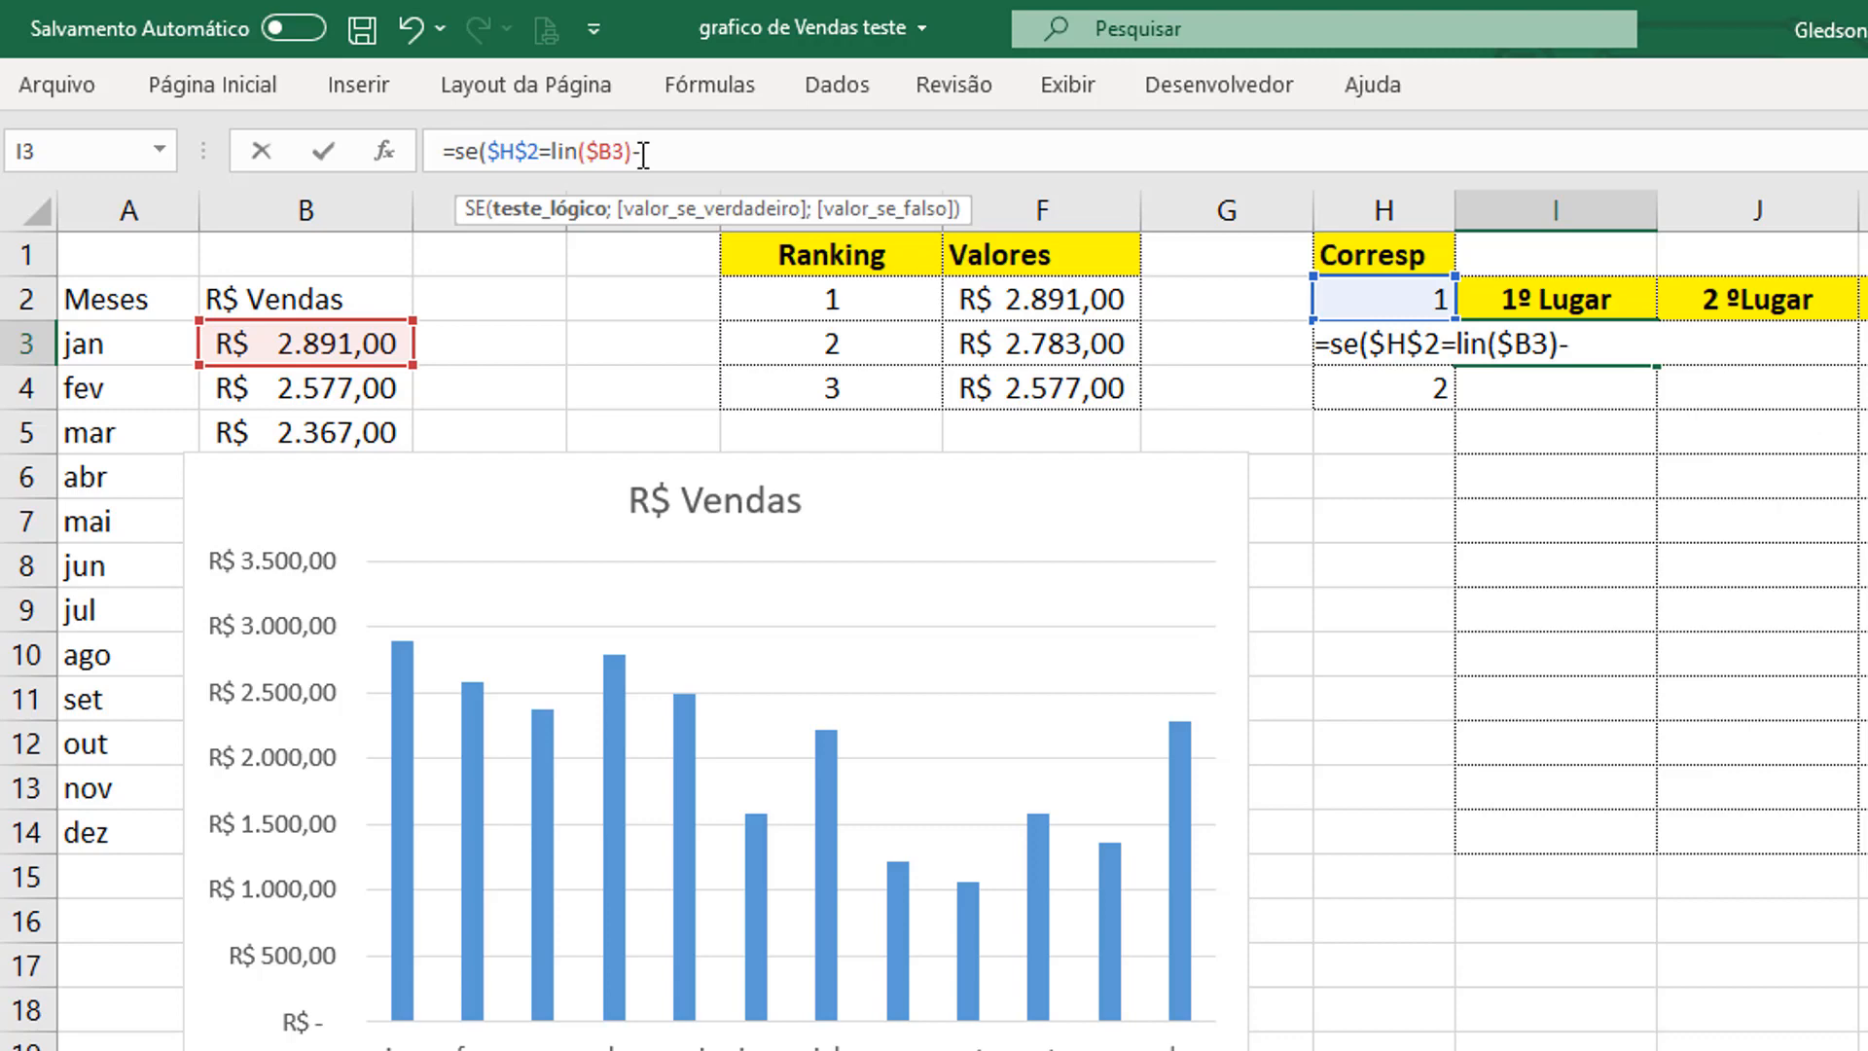
{"action": "type", "text": "-2"}
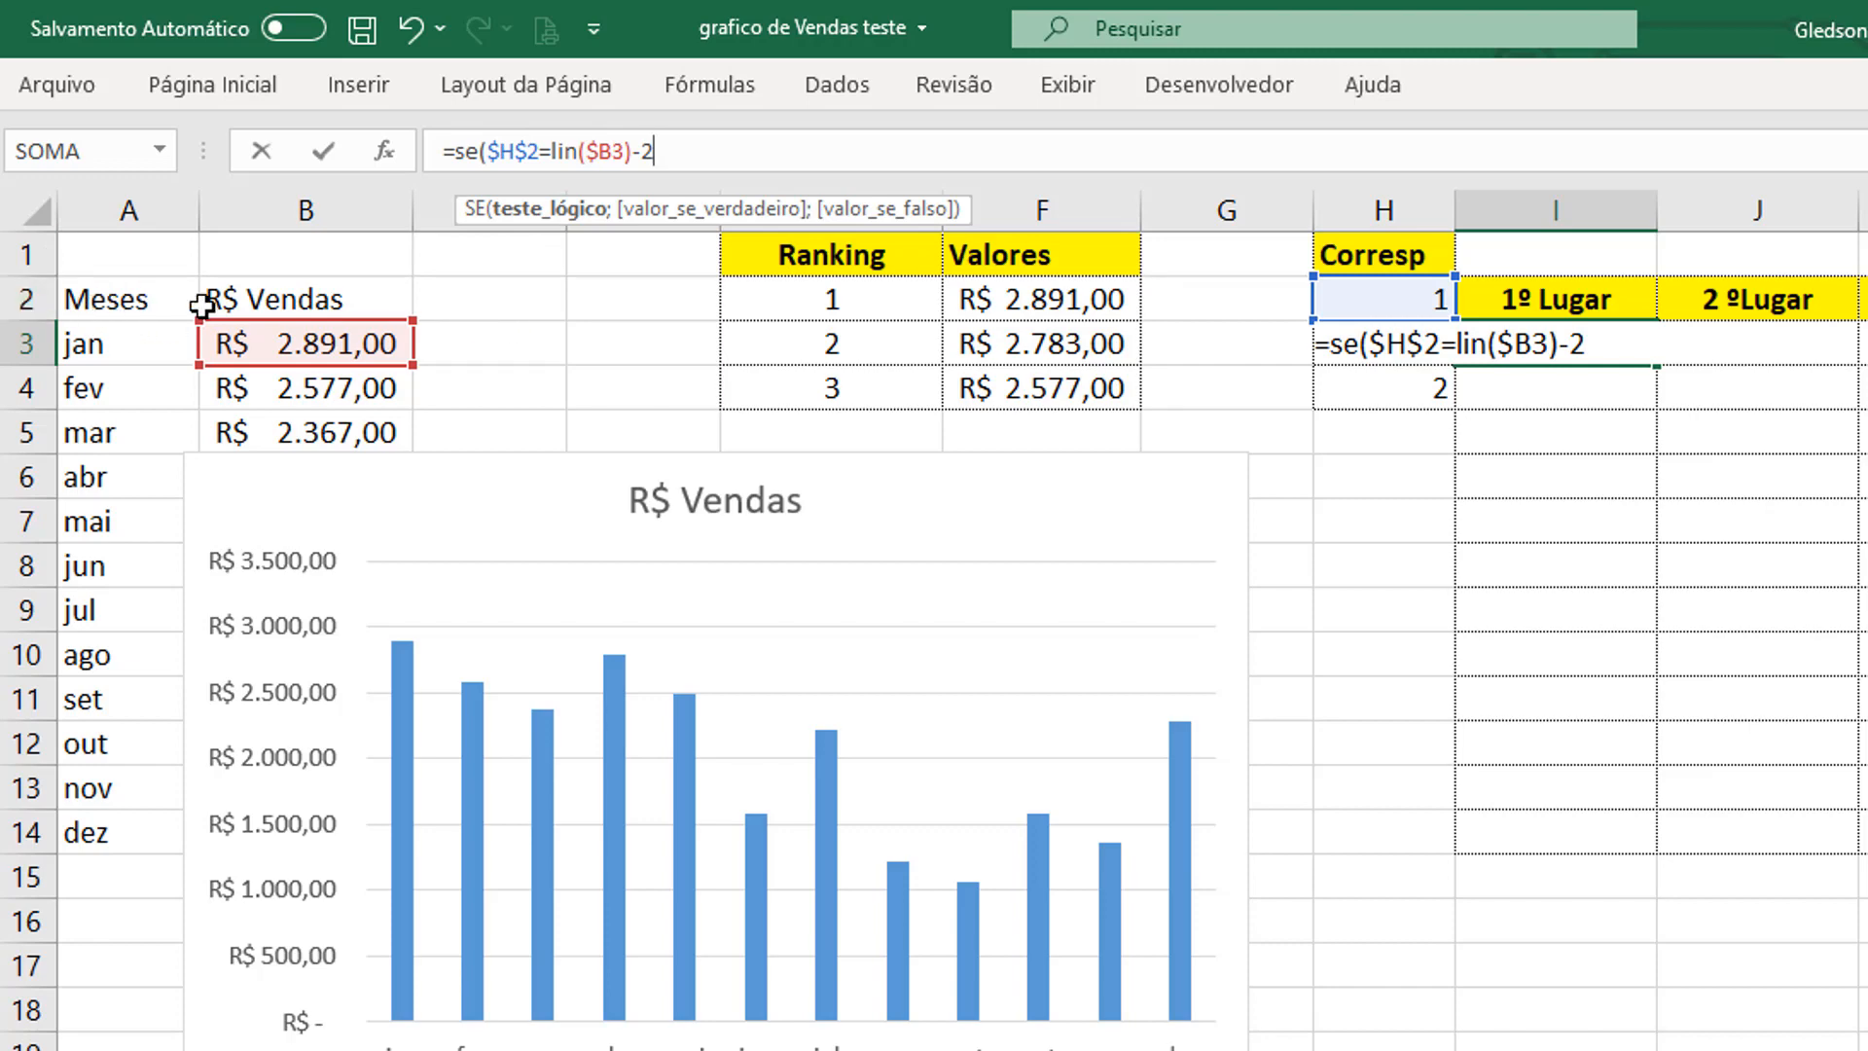
Complete the SE formula in I3 so it returns $B3 when true and NÃO.DISP() when false.
{"action": "type", "text": ";"}
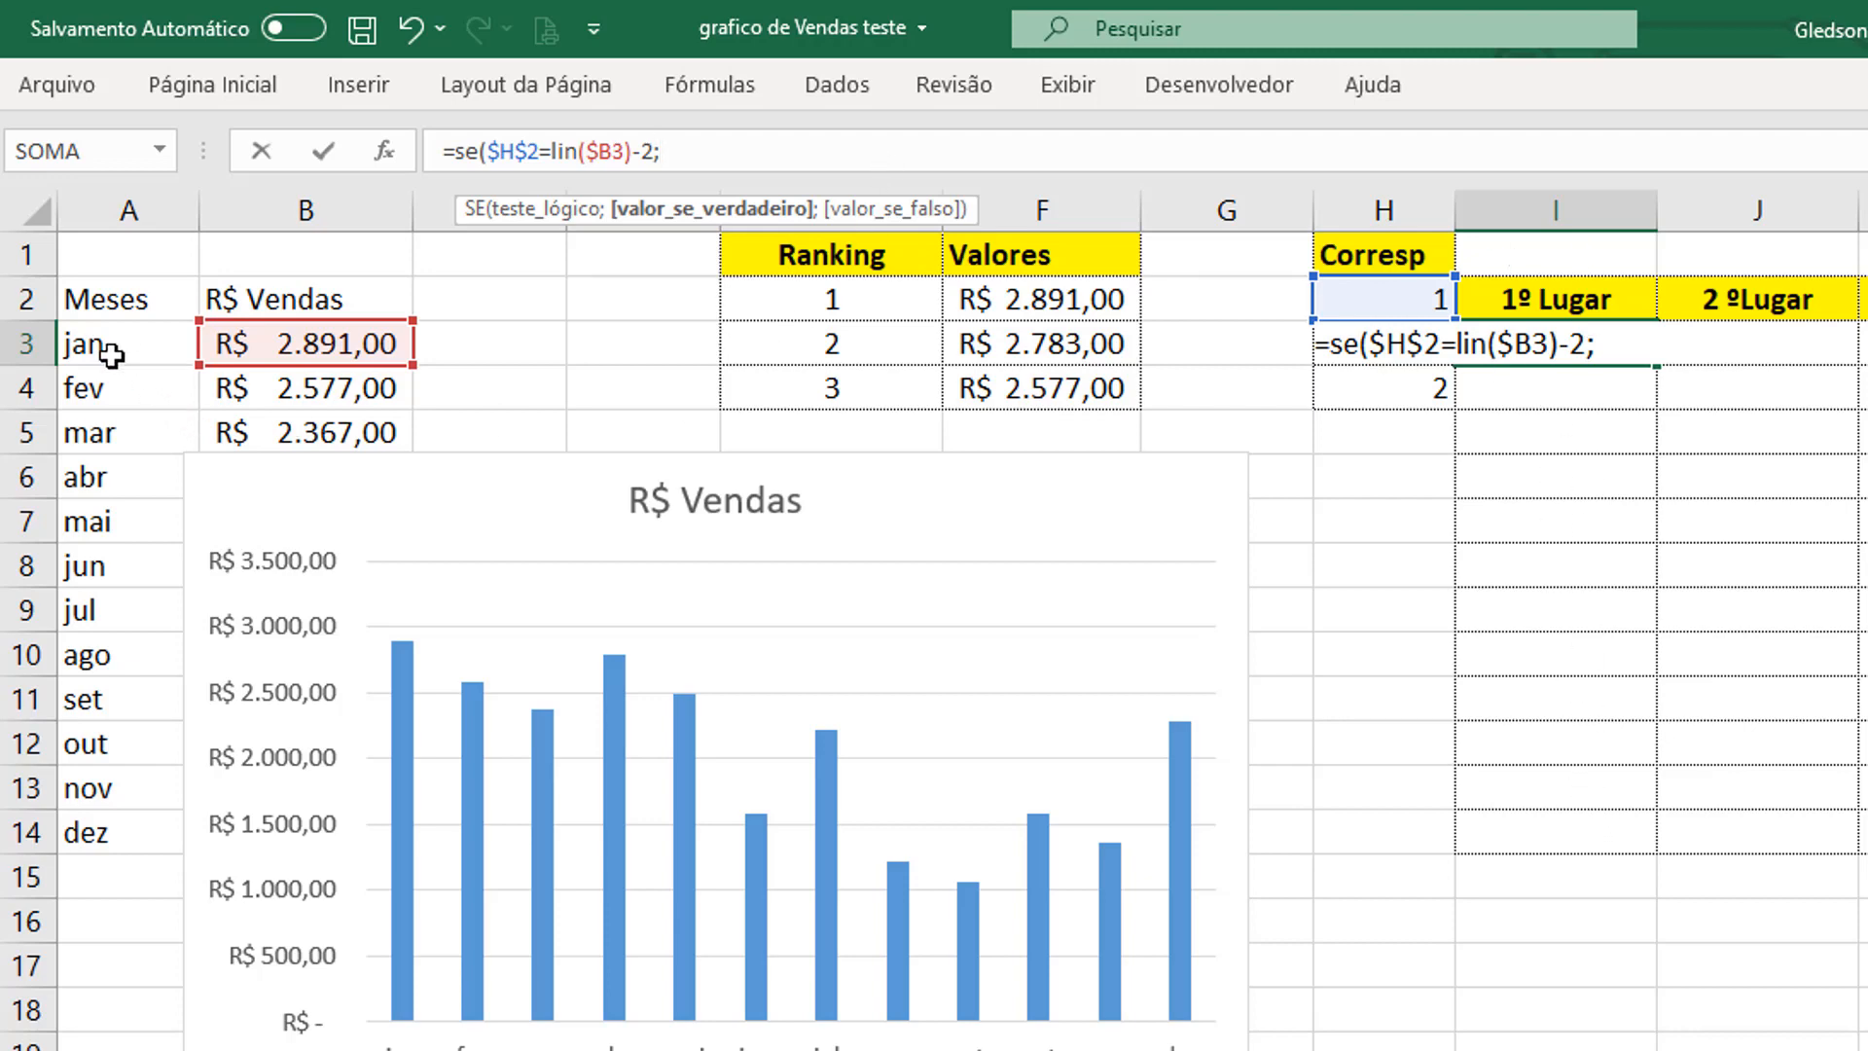
{"action": "type", "text": "$b3"}
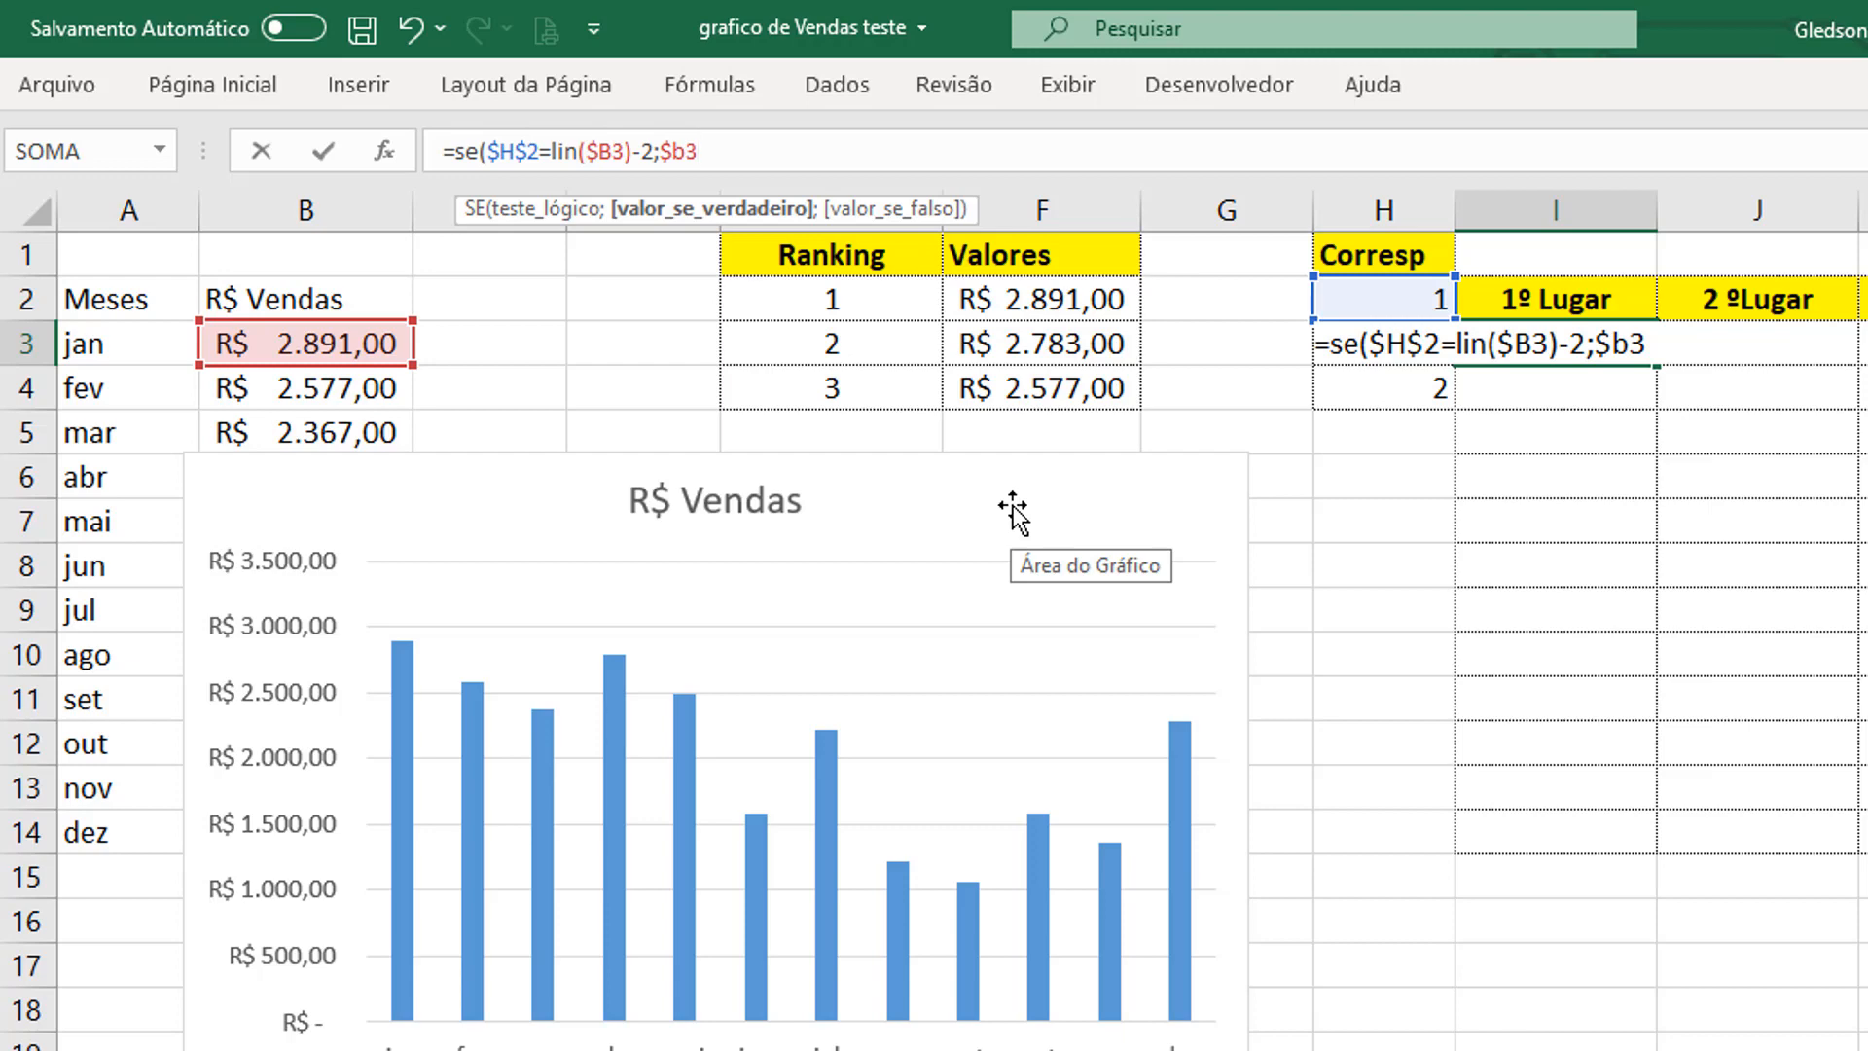
{"action": "type", "text": ";"}
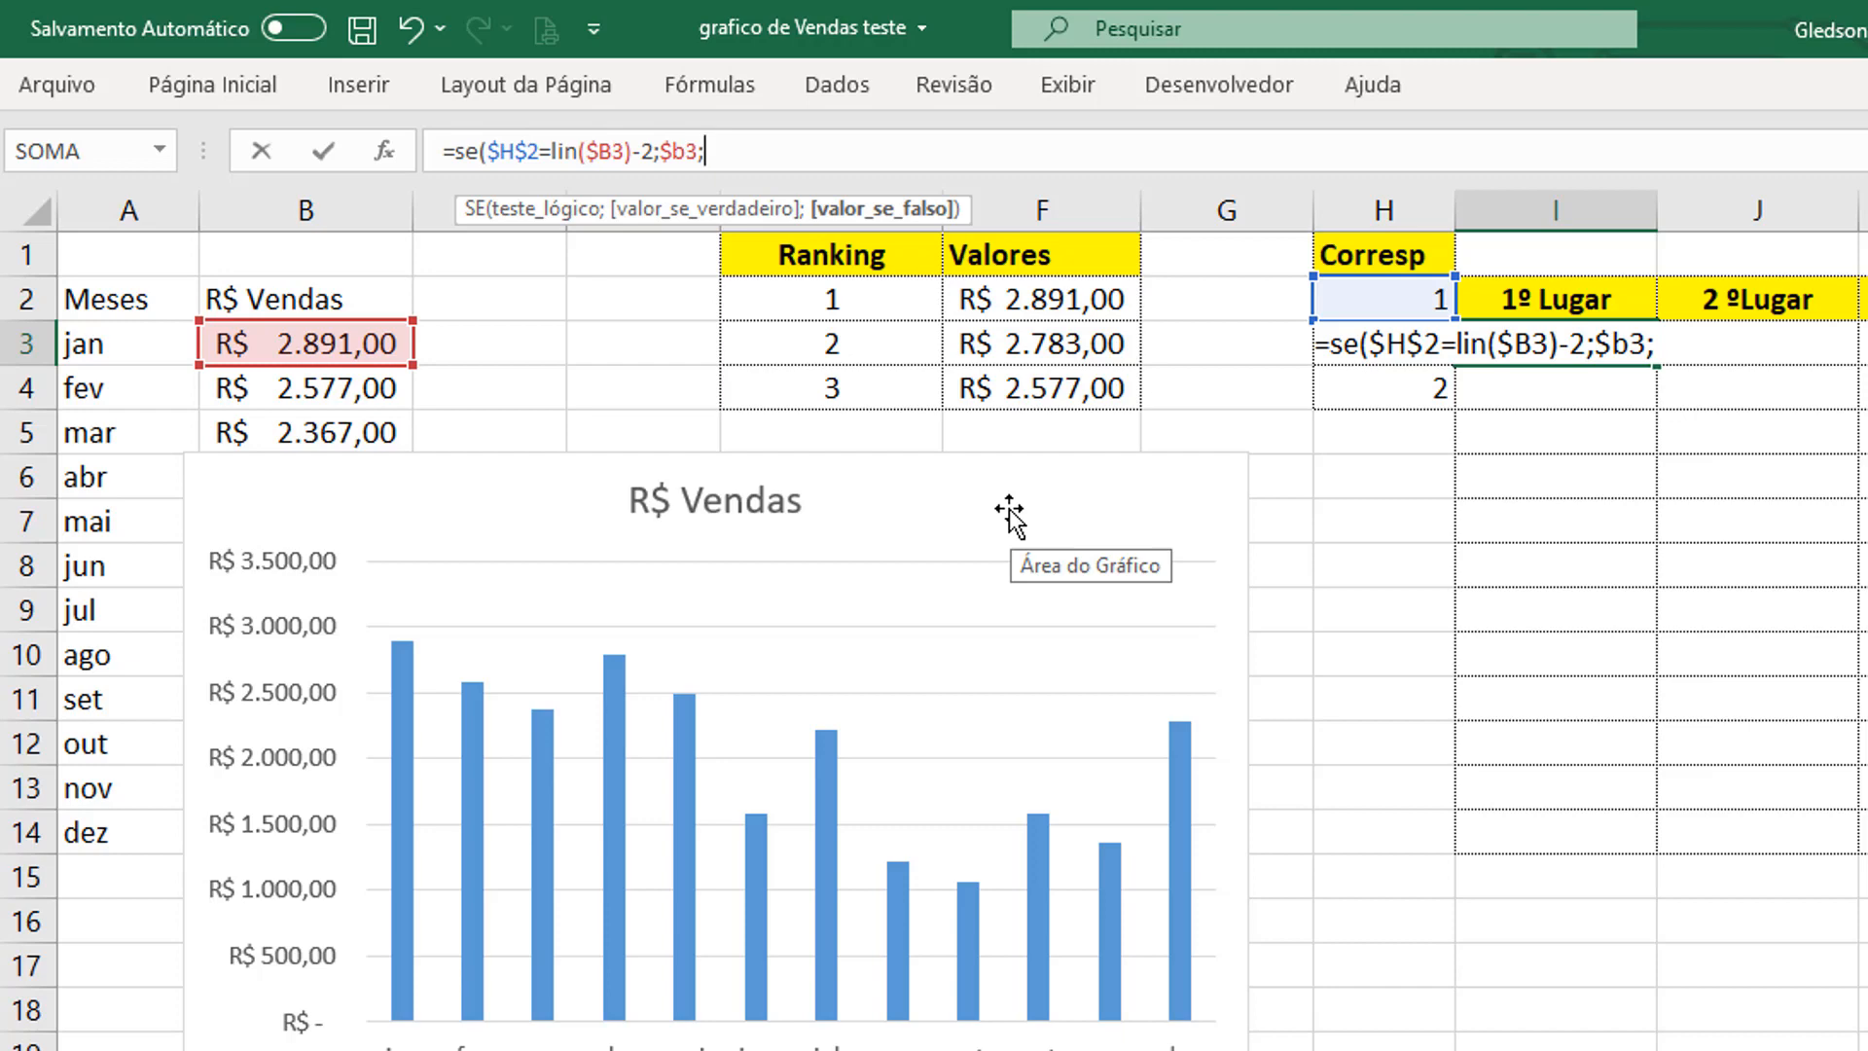
{"action": "type", "text": "n"}
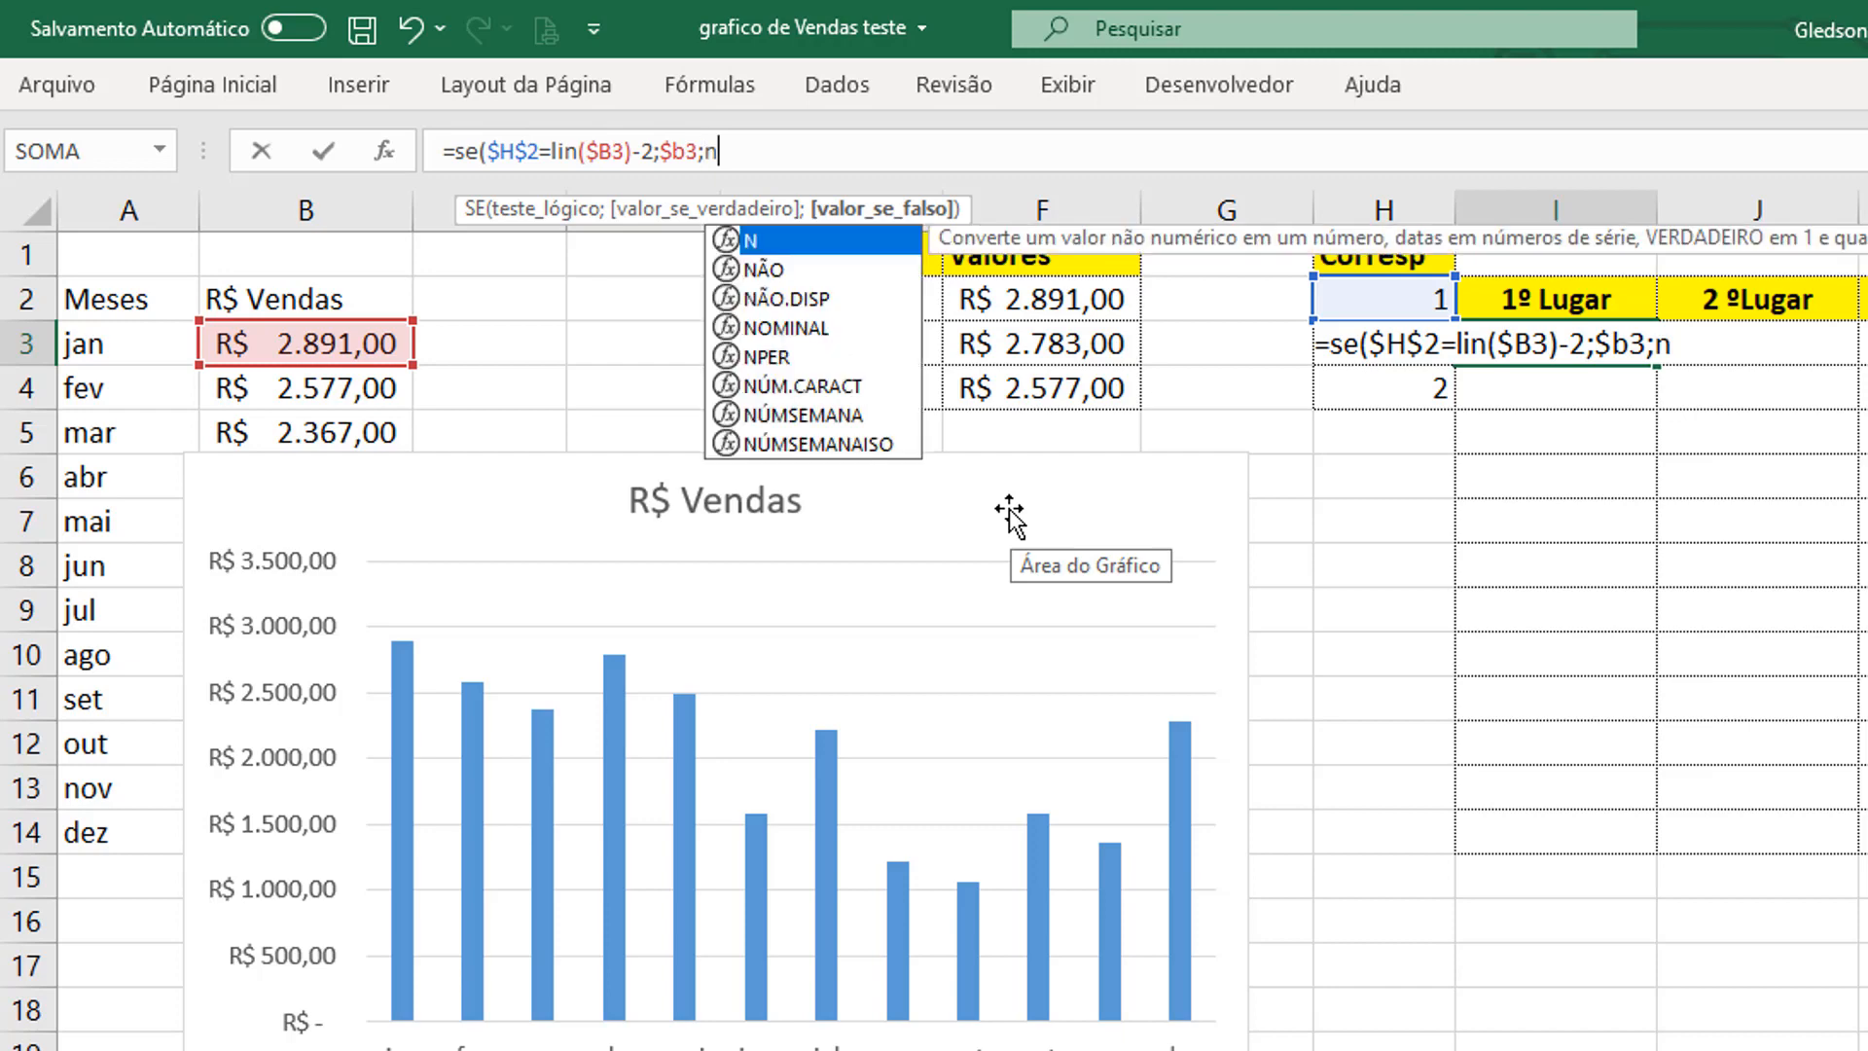
{"action": "key", "text": "Down"}
{"action": "key", "text": "Down"}
{"action": "key", "text": "Tab"}
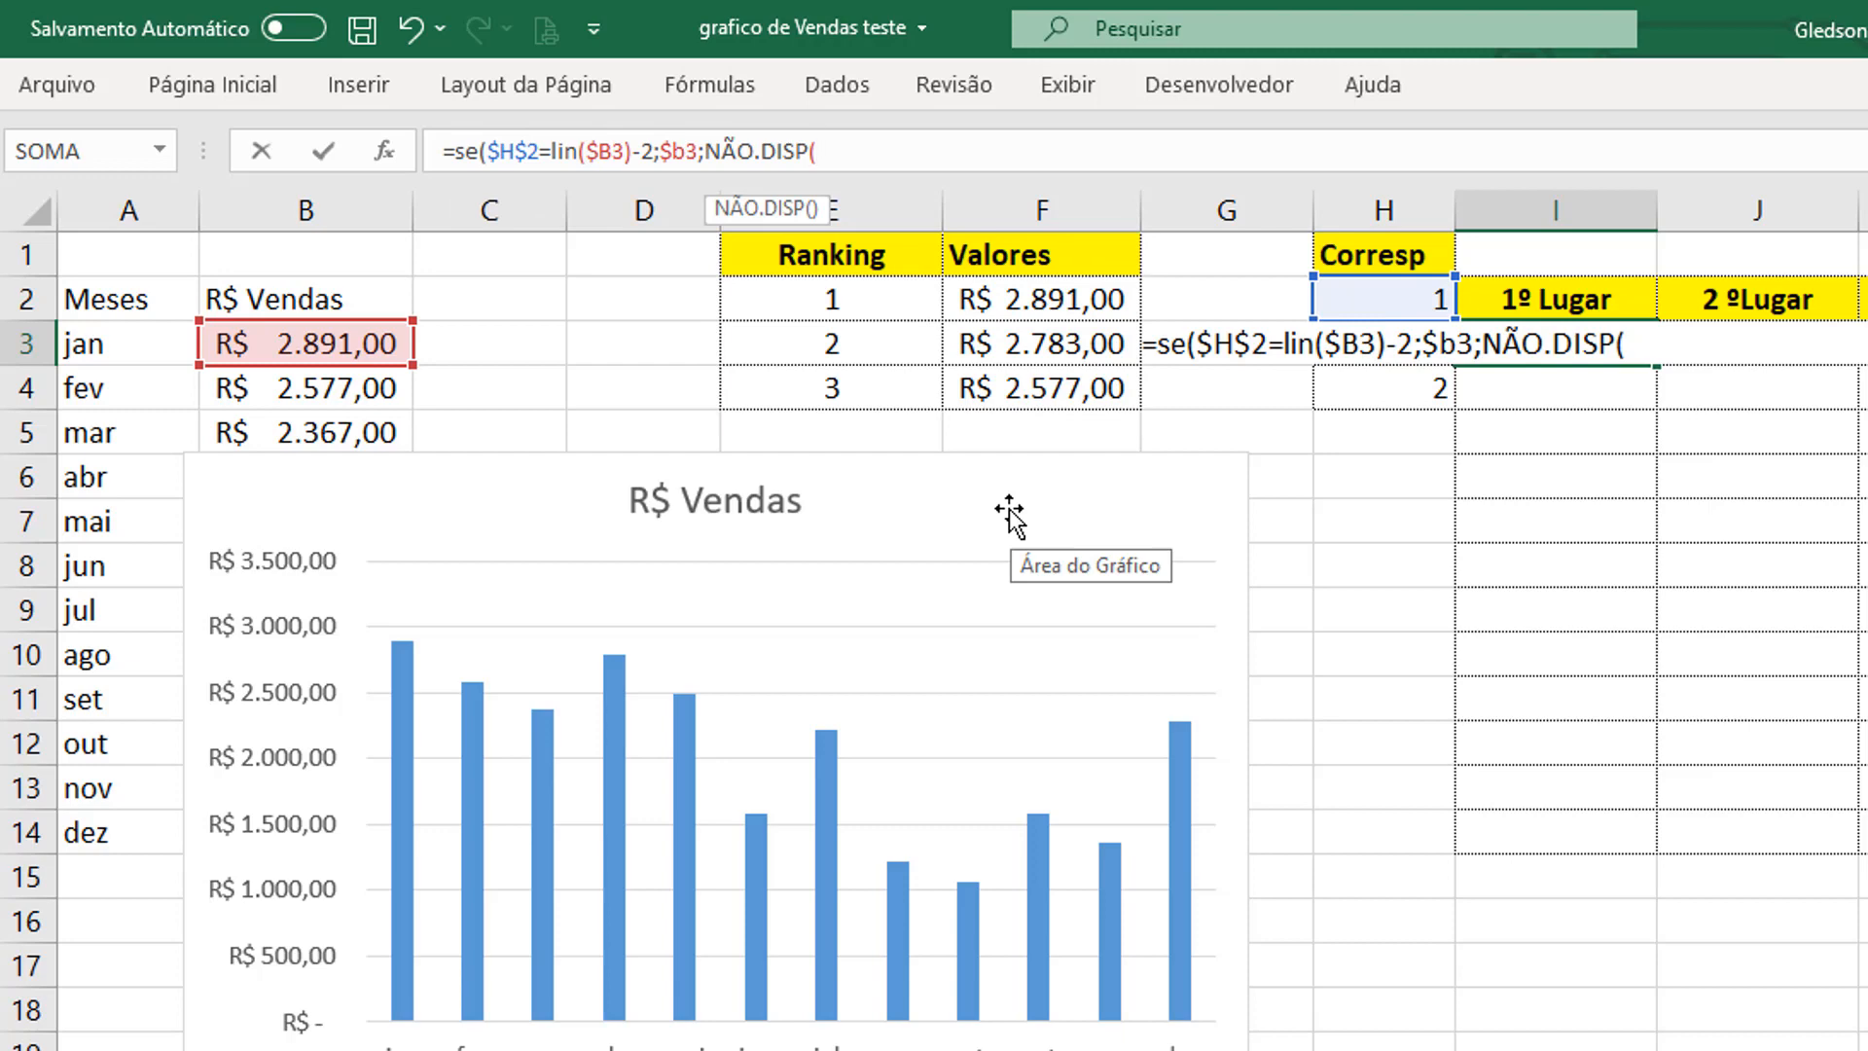
{"action": "type", "text": ")"}
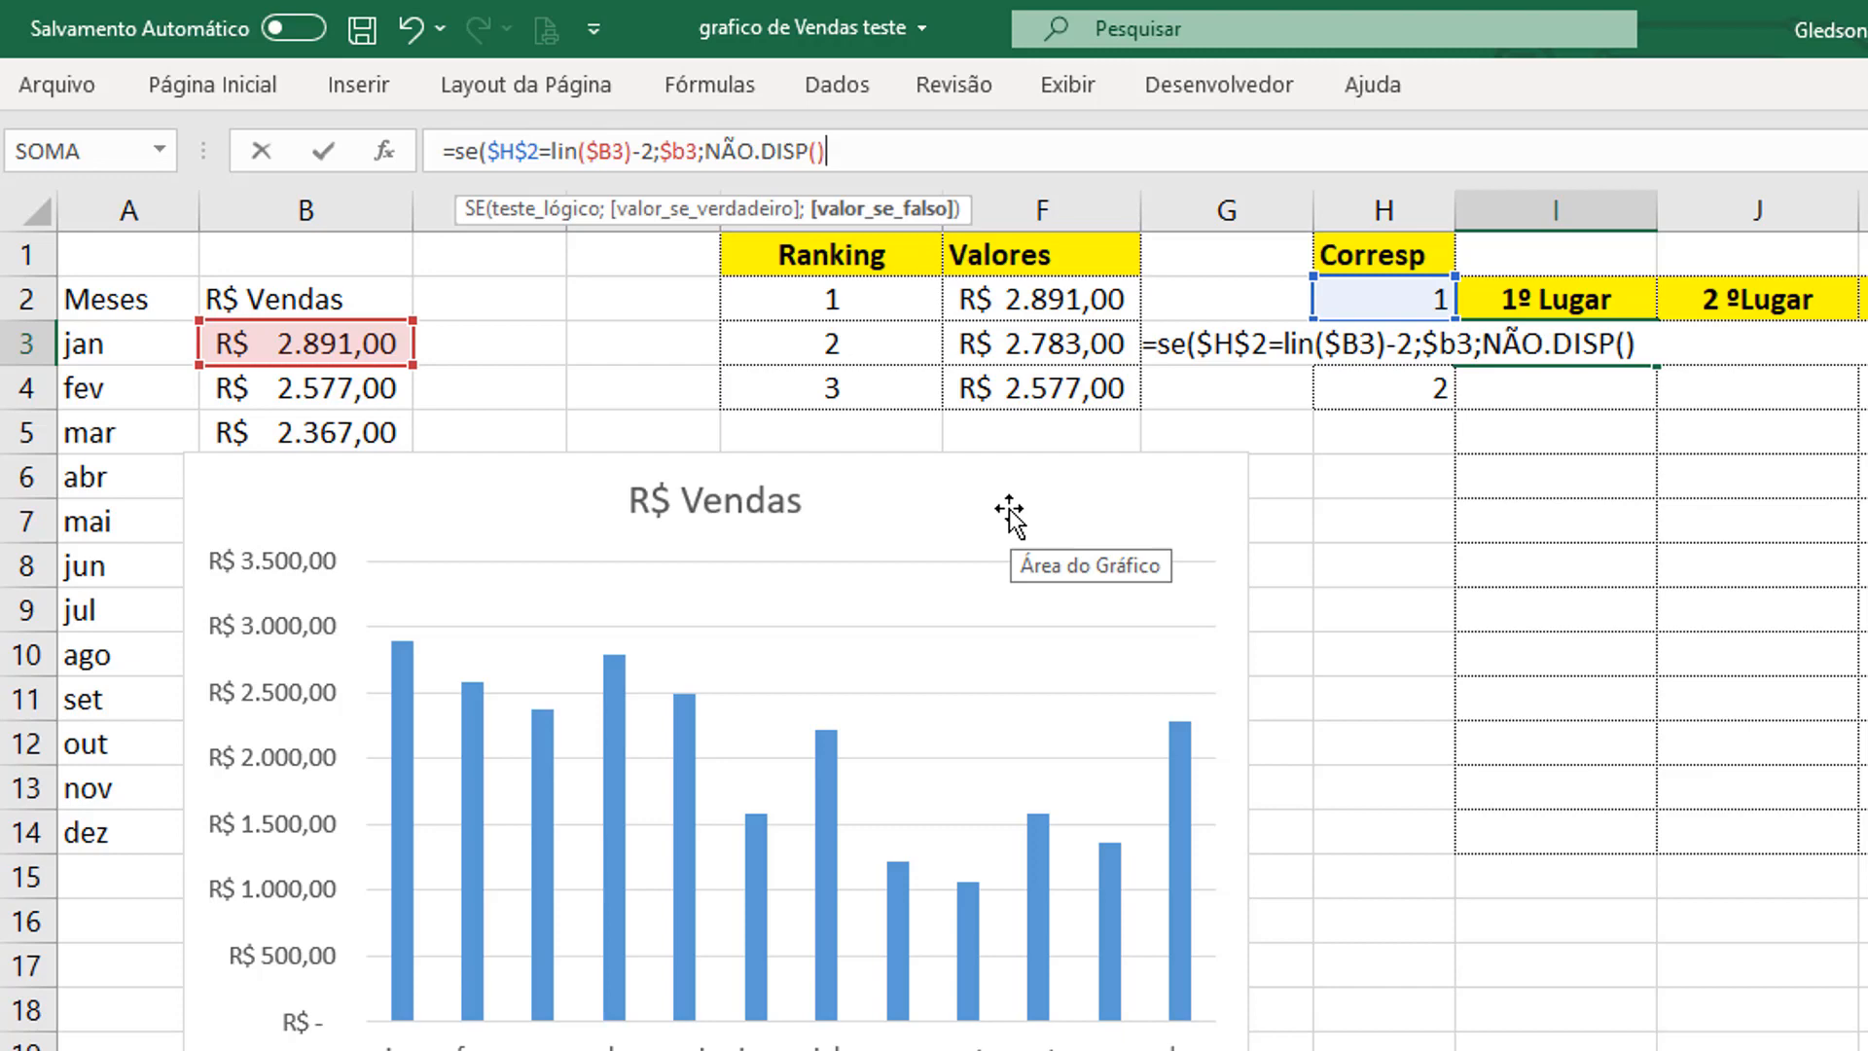
{"action": "type", "text": ")"}
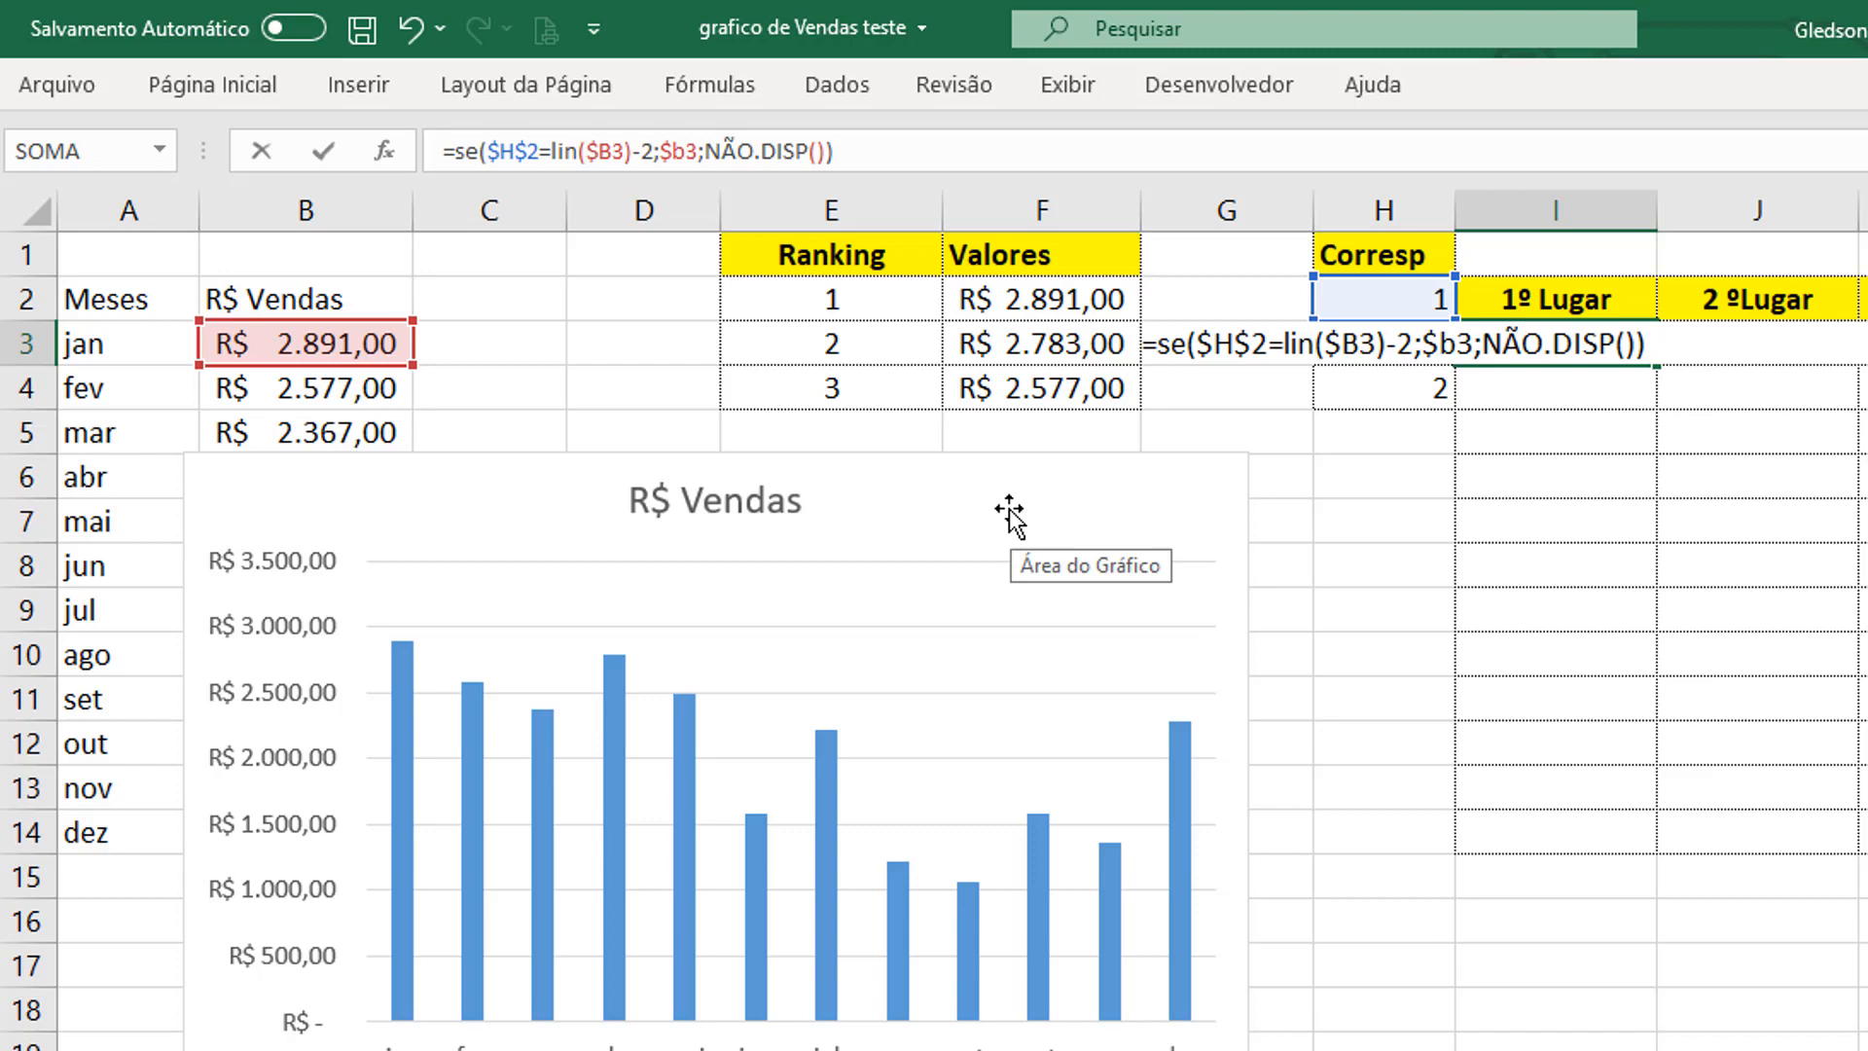
{"action": "key", "text": "Return"}
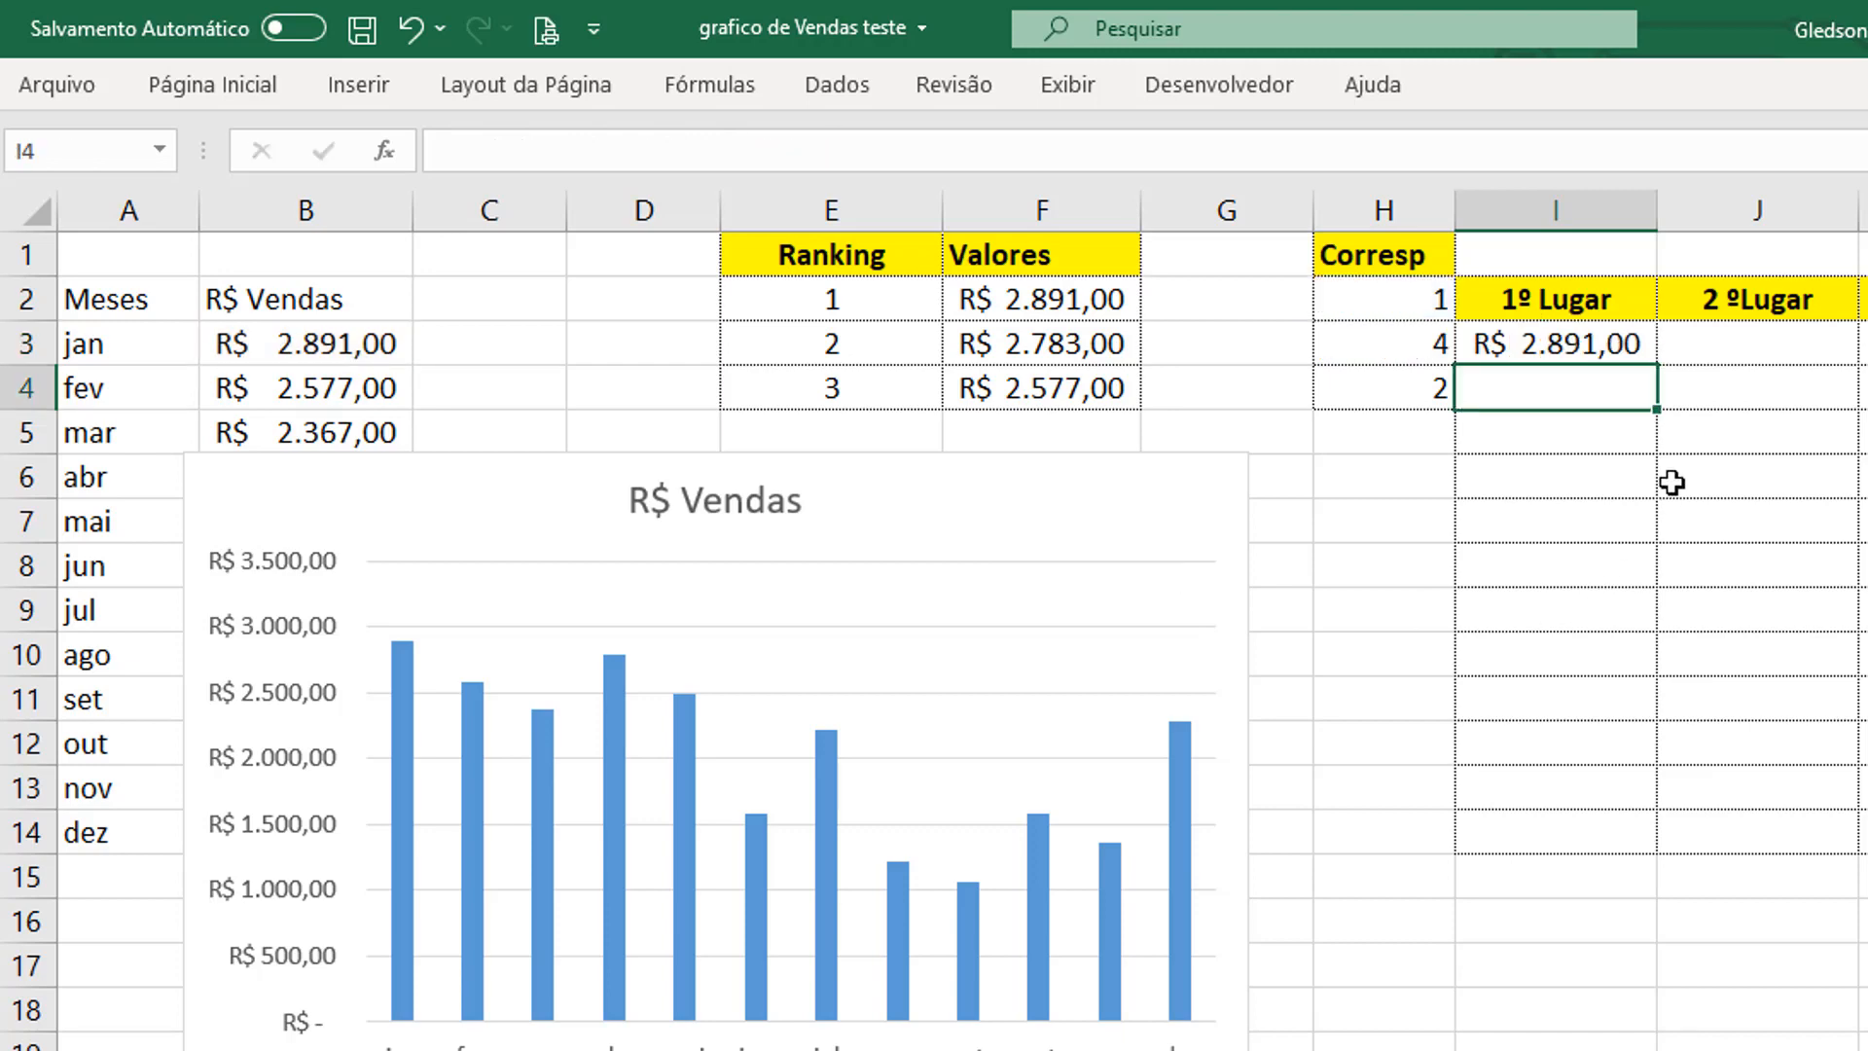
Review the formulas in I3 and H2, and copy the I3 formula across to J3 under 2º Lugar.
{"action": "left_click", "coordinate": [1593, 352]}
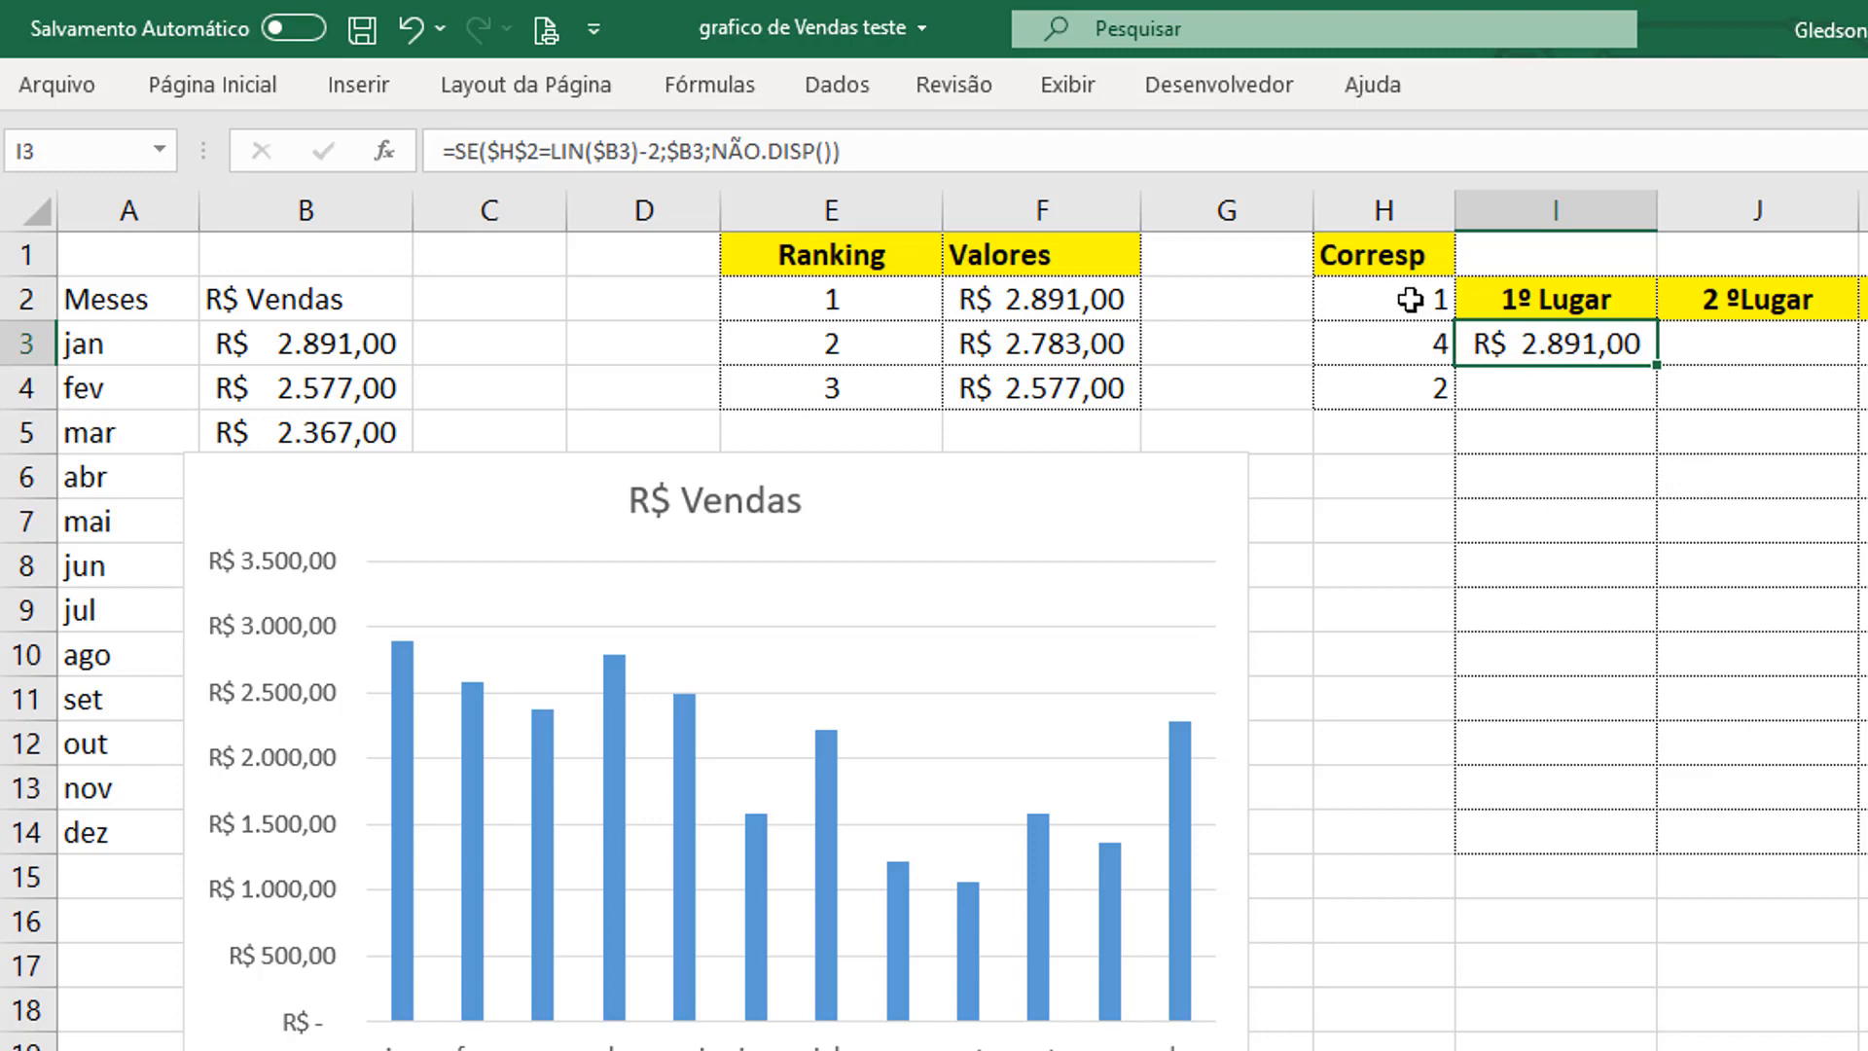
{"action": "left_click", "coordinate": [1416, 297]}
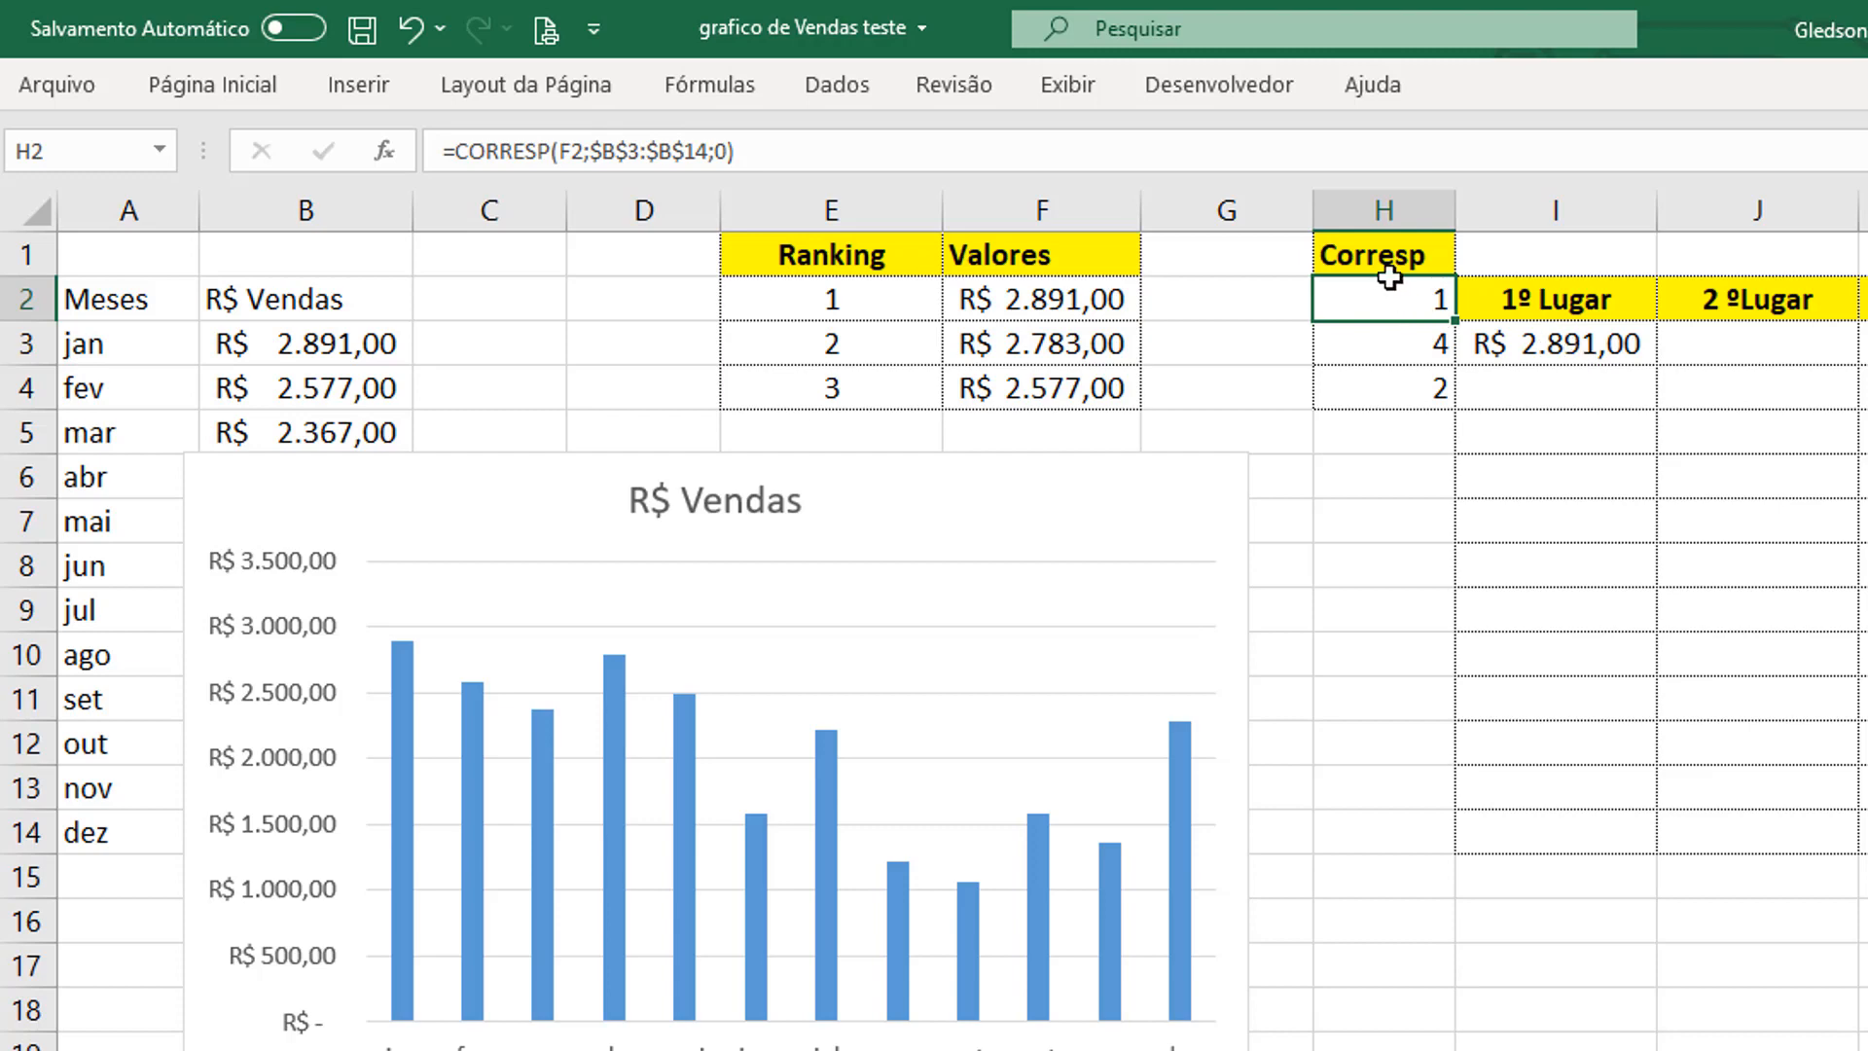
{"action": "left_click", "coordinate": [1599, 353]}
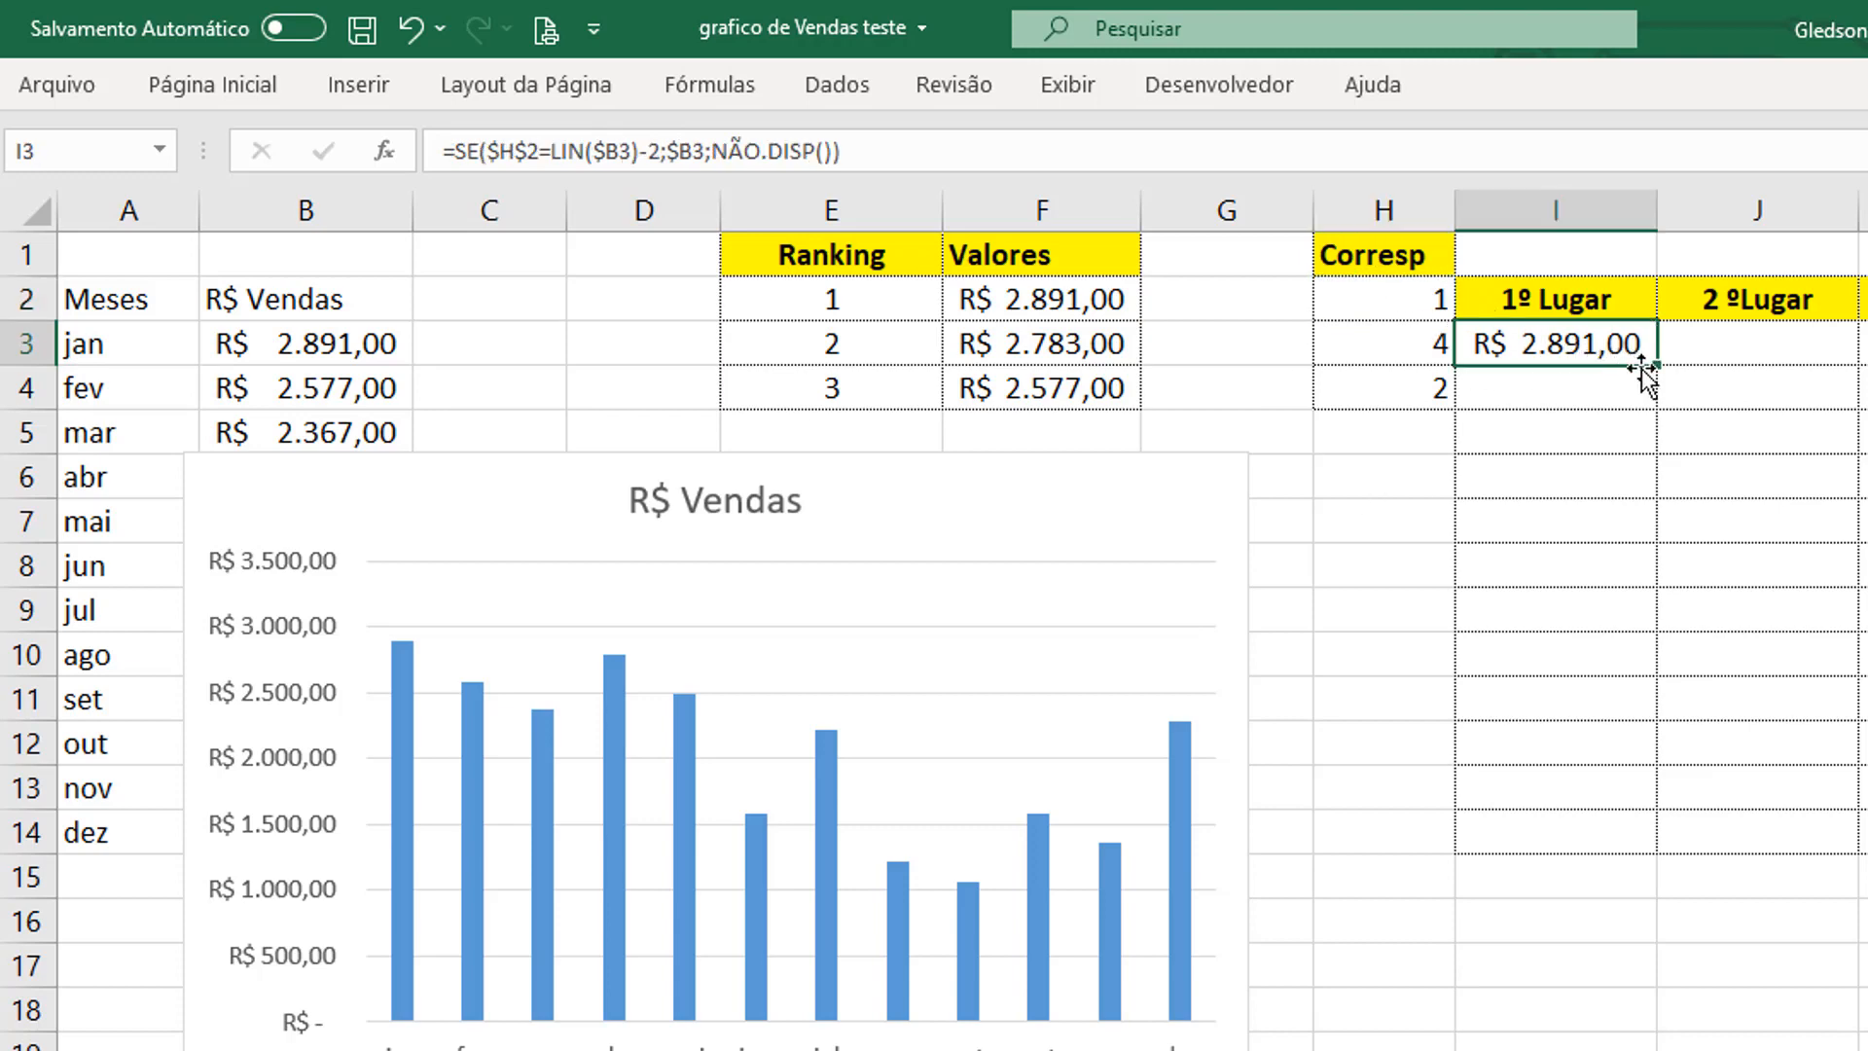
{"action": "left_click_drag", "start_coordinate": [1657, 365], "coordinate": [1820, 351]}
{"action": "left_click", "coordinate": [1798, 354]}
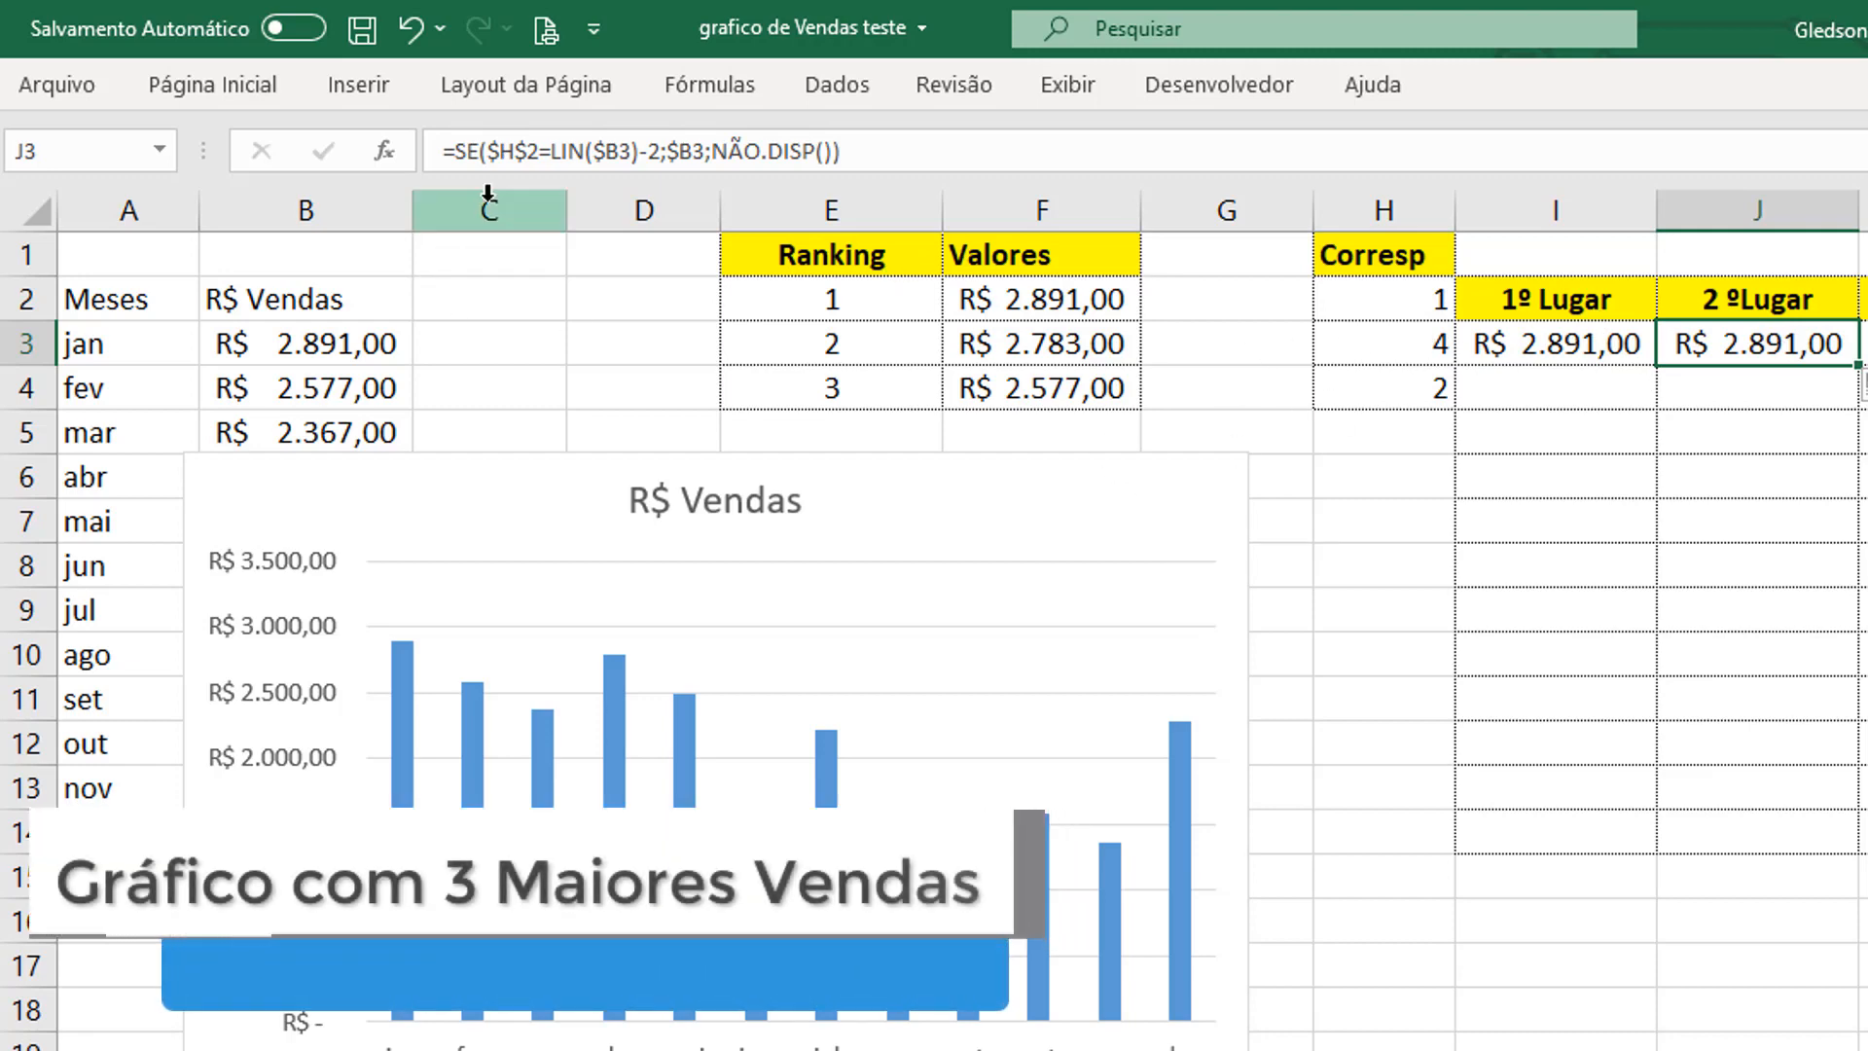
Change the Corresp reference in the J3 formula to $H$3.
{"action": "left_click", "coordinate": [1355, 333]}
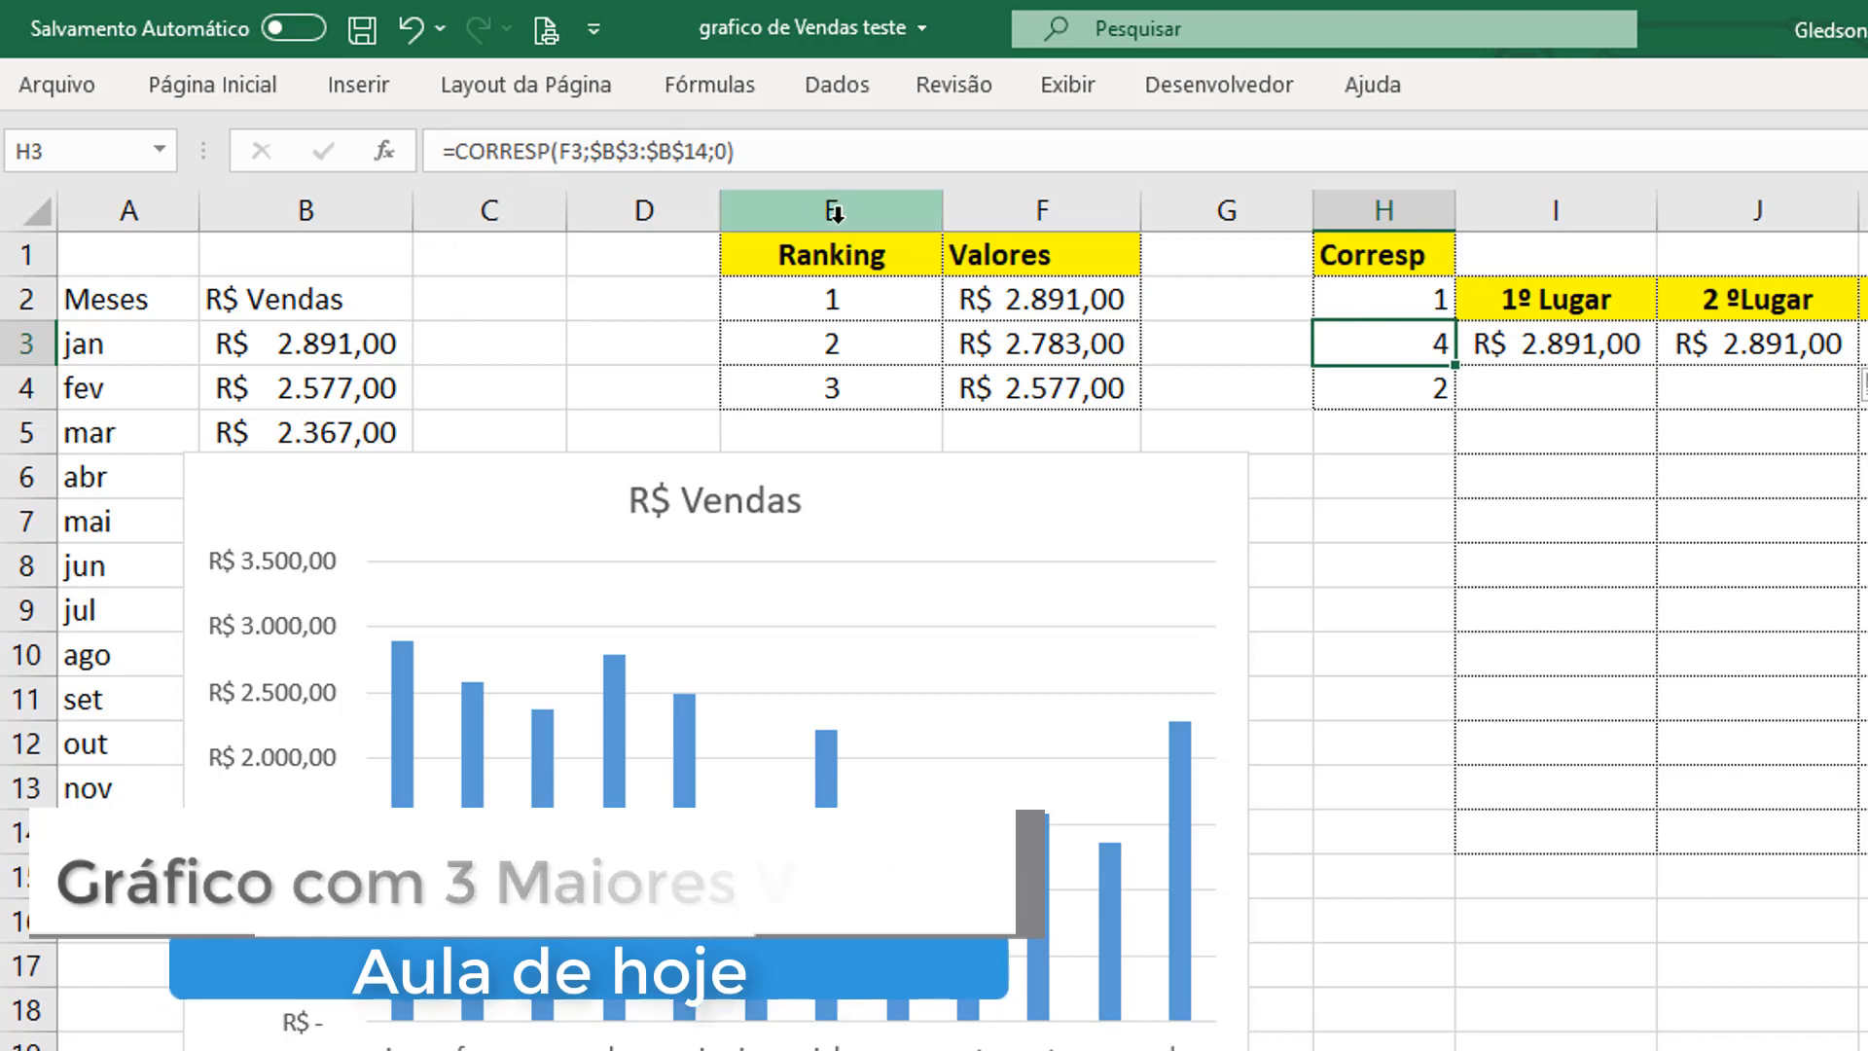
{"action": "left_click", "coordinate": [1810, 336]}
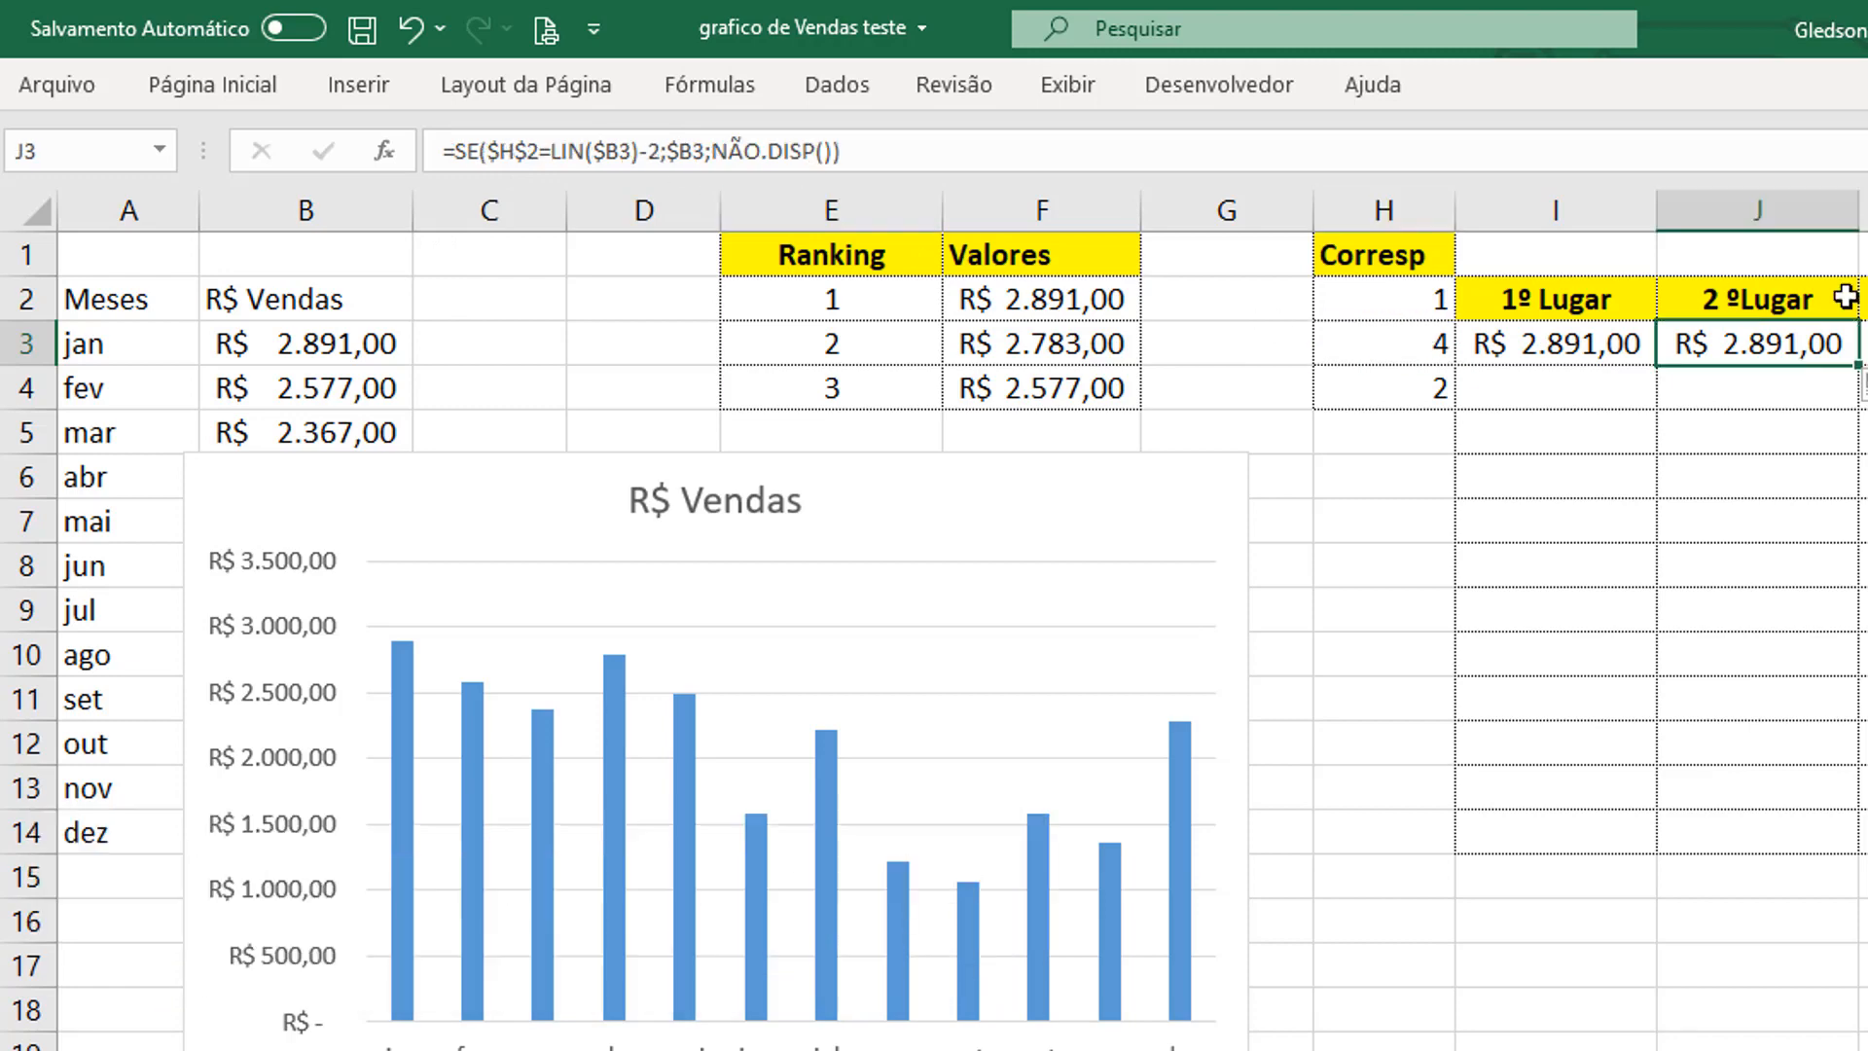
{"action": "left_click", "coordinate": [535, 151]}
{"action": "key", "text": "BackSpace"}
{"action": "type", "text": "3"}
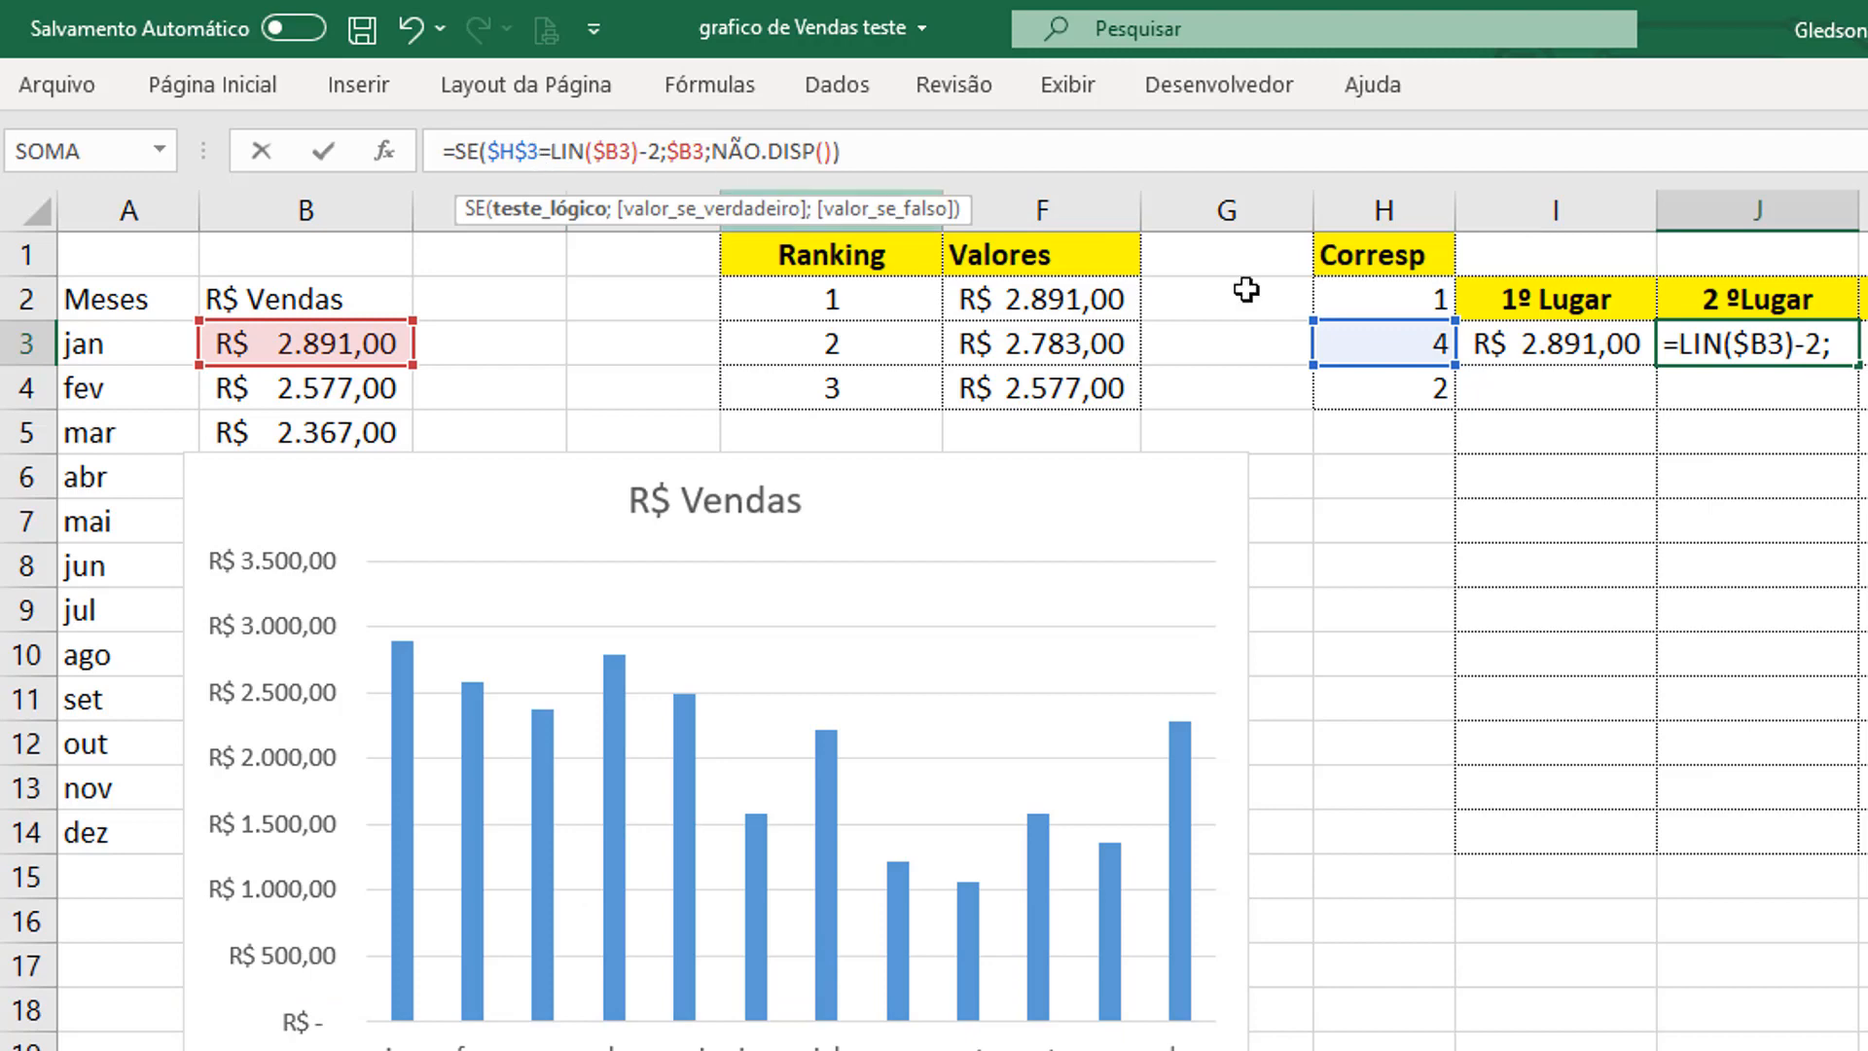
{"action": "key", "text": "Return"}
Copy the J3 formula to K3 under 3º Lugar and change its Corresp reference to $H$4.
{"action": "left_click", "coordinate": [1820, 337]}
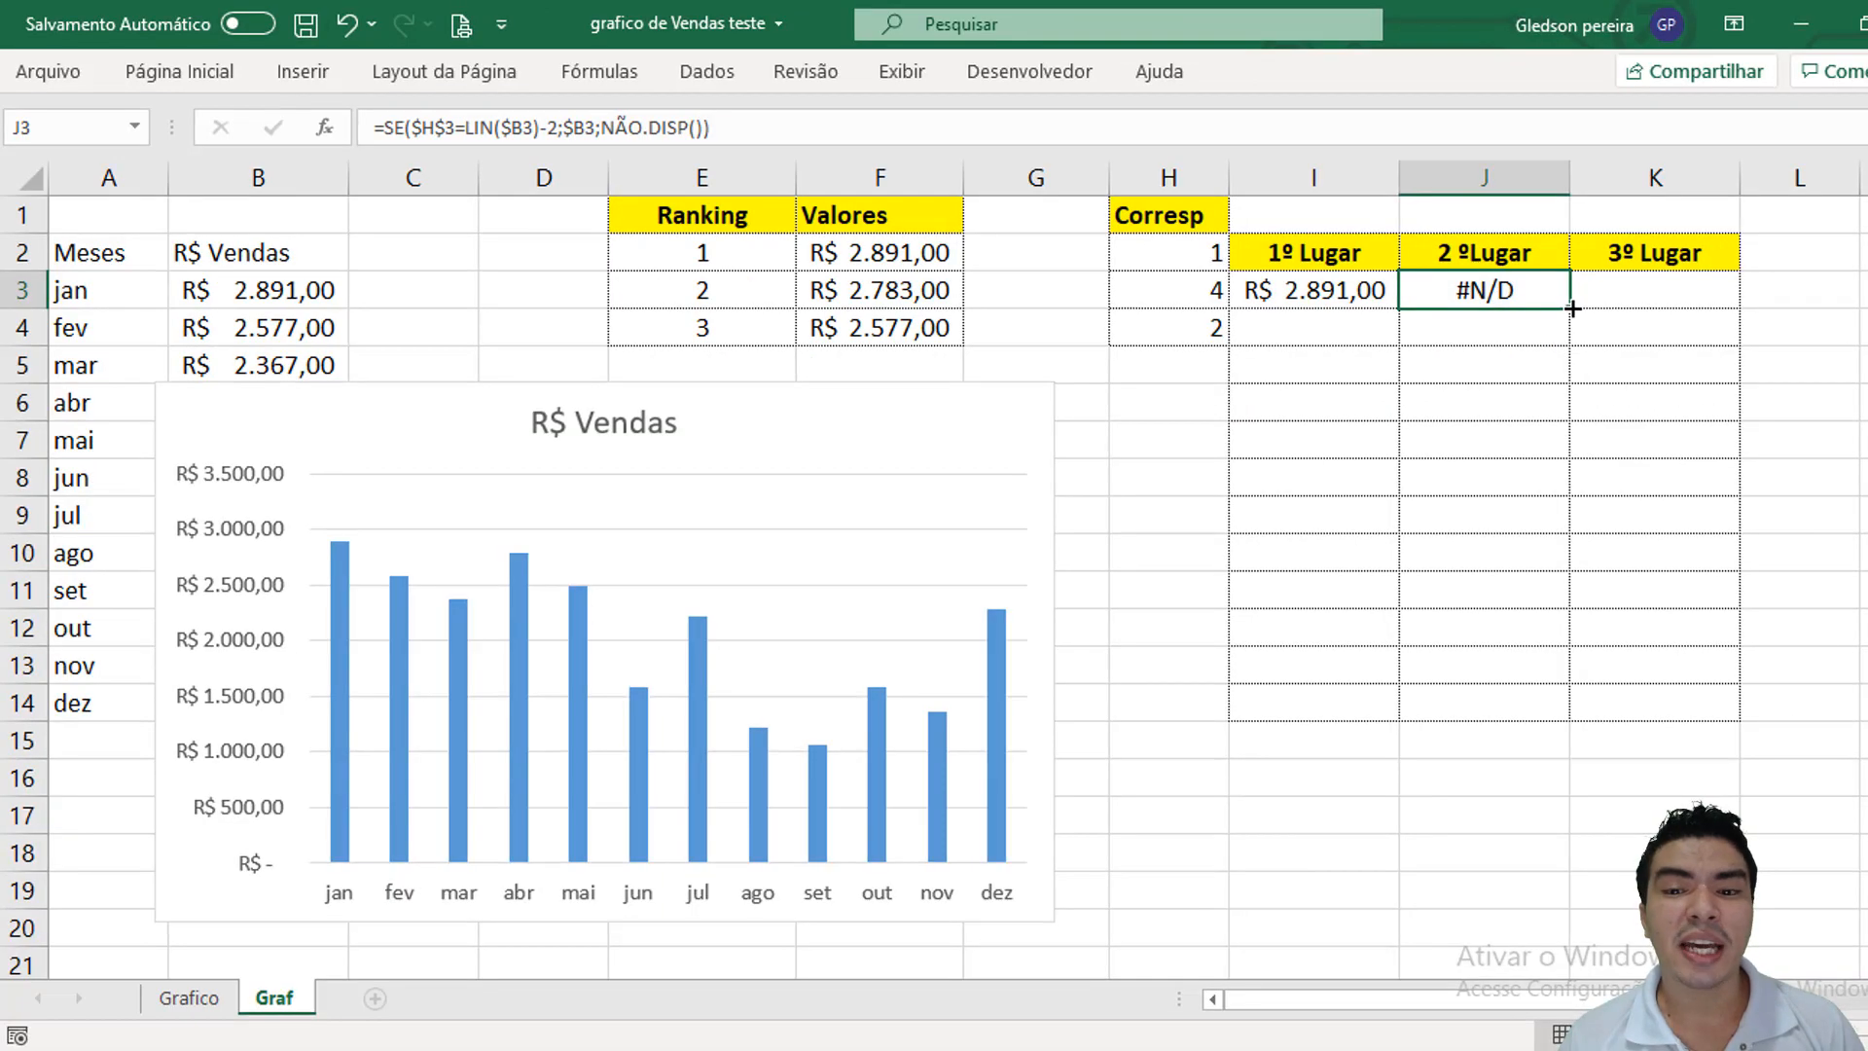
{"action": "left_click_drag", "start_coordinate": [1574, 308], "coordinate": [1678, 301]}
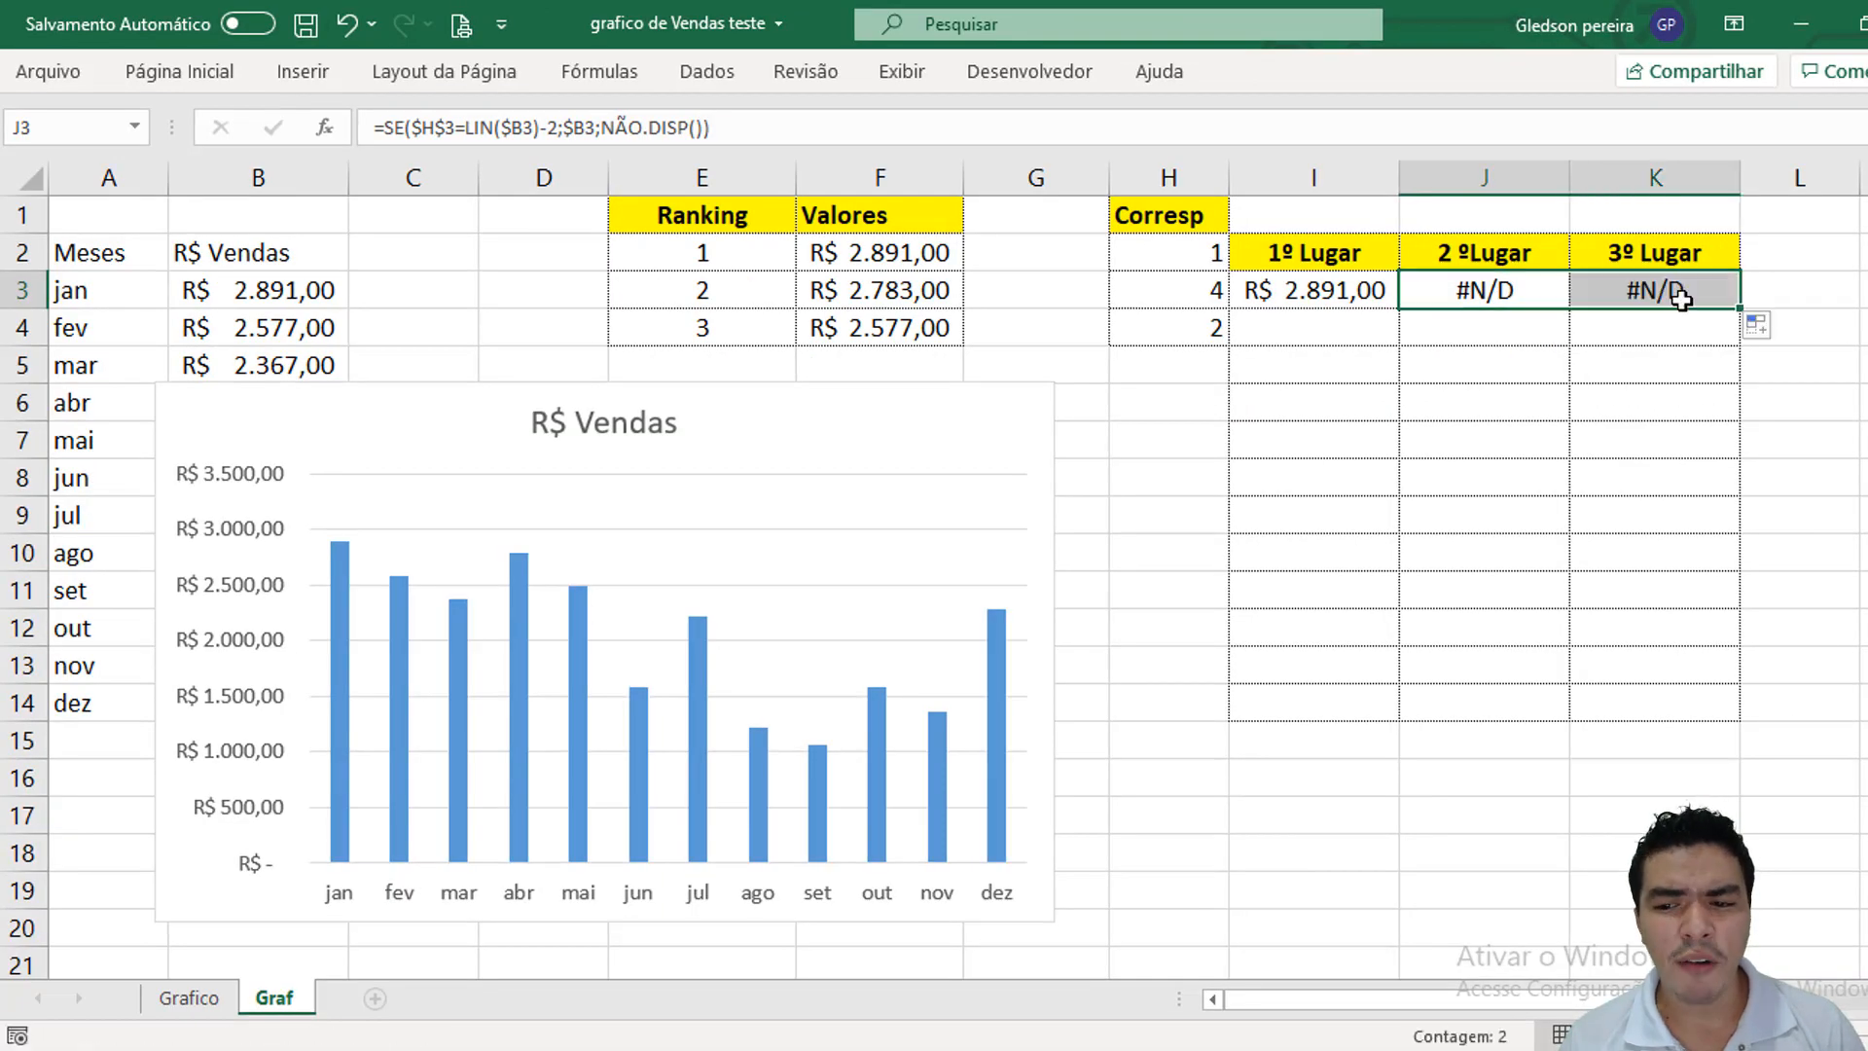
{"action": "left_click", "coordinate": [1664, 292]}
{"action": "left_click", "coordinate": [450, 127]}
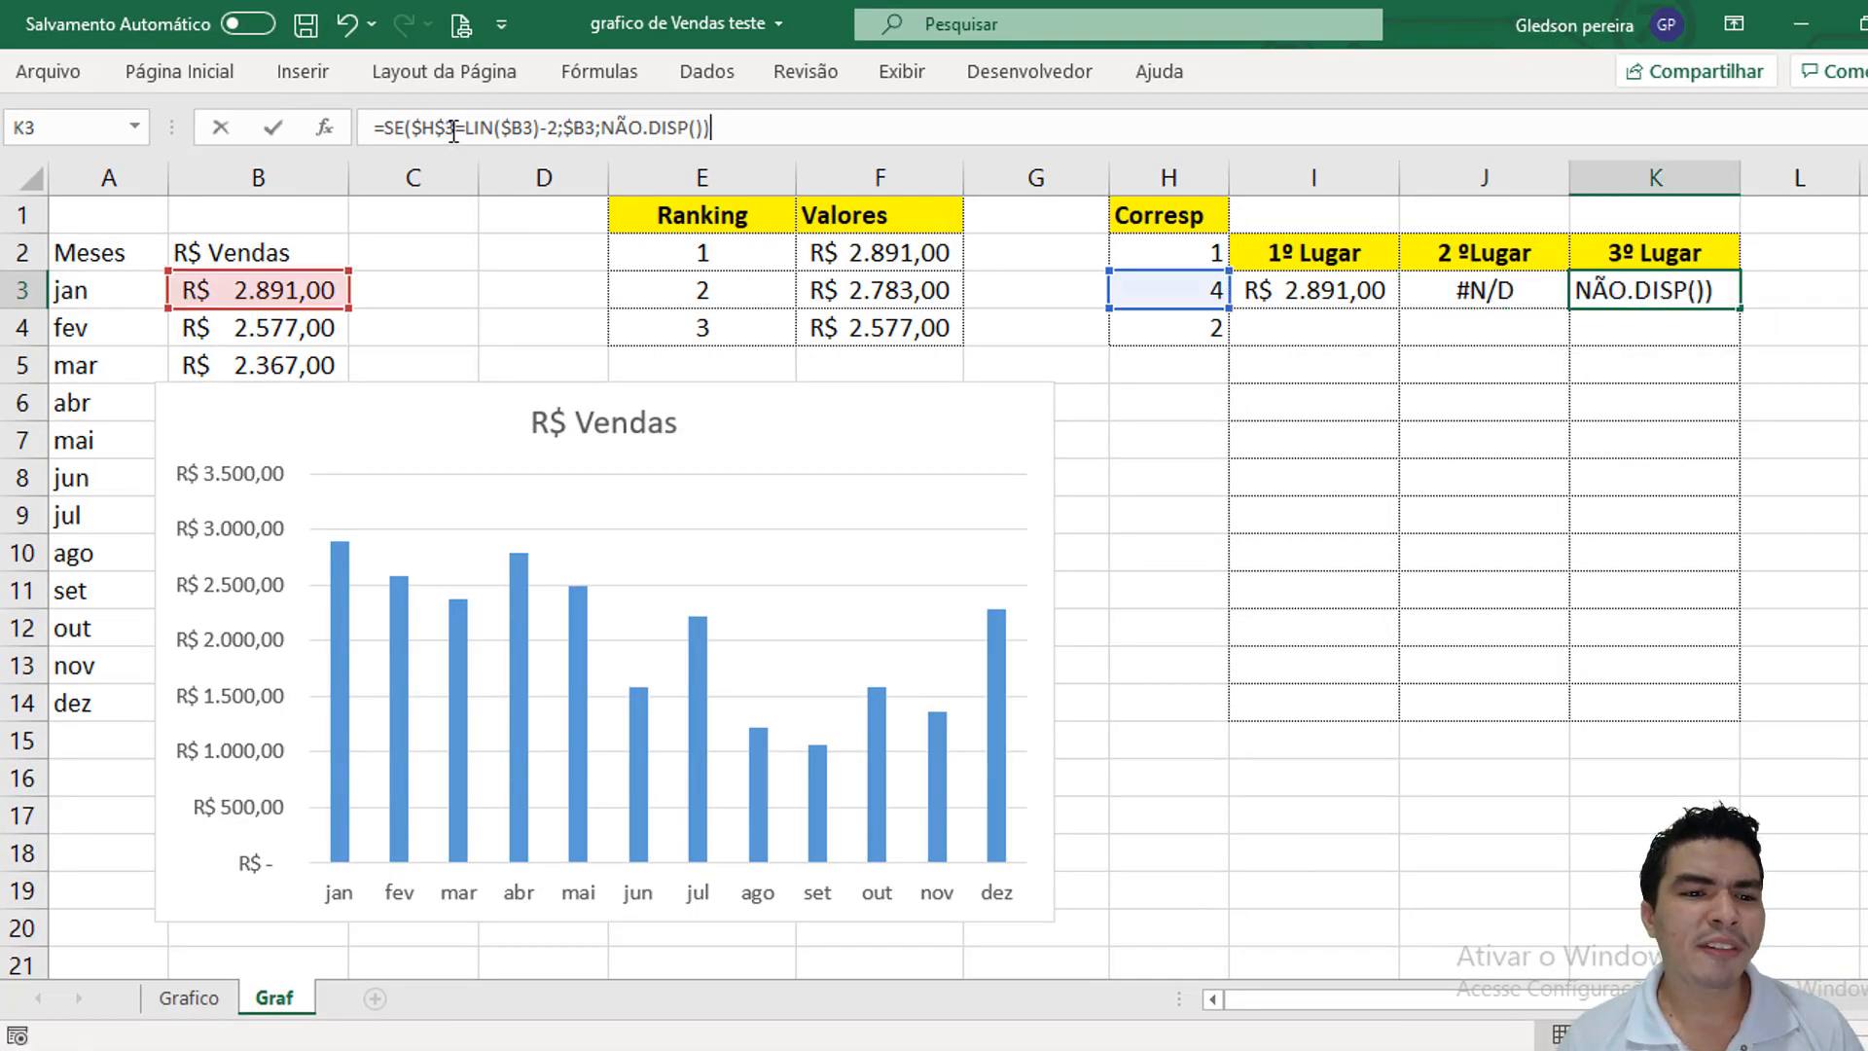
{"action": "type", "text": "4"}
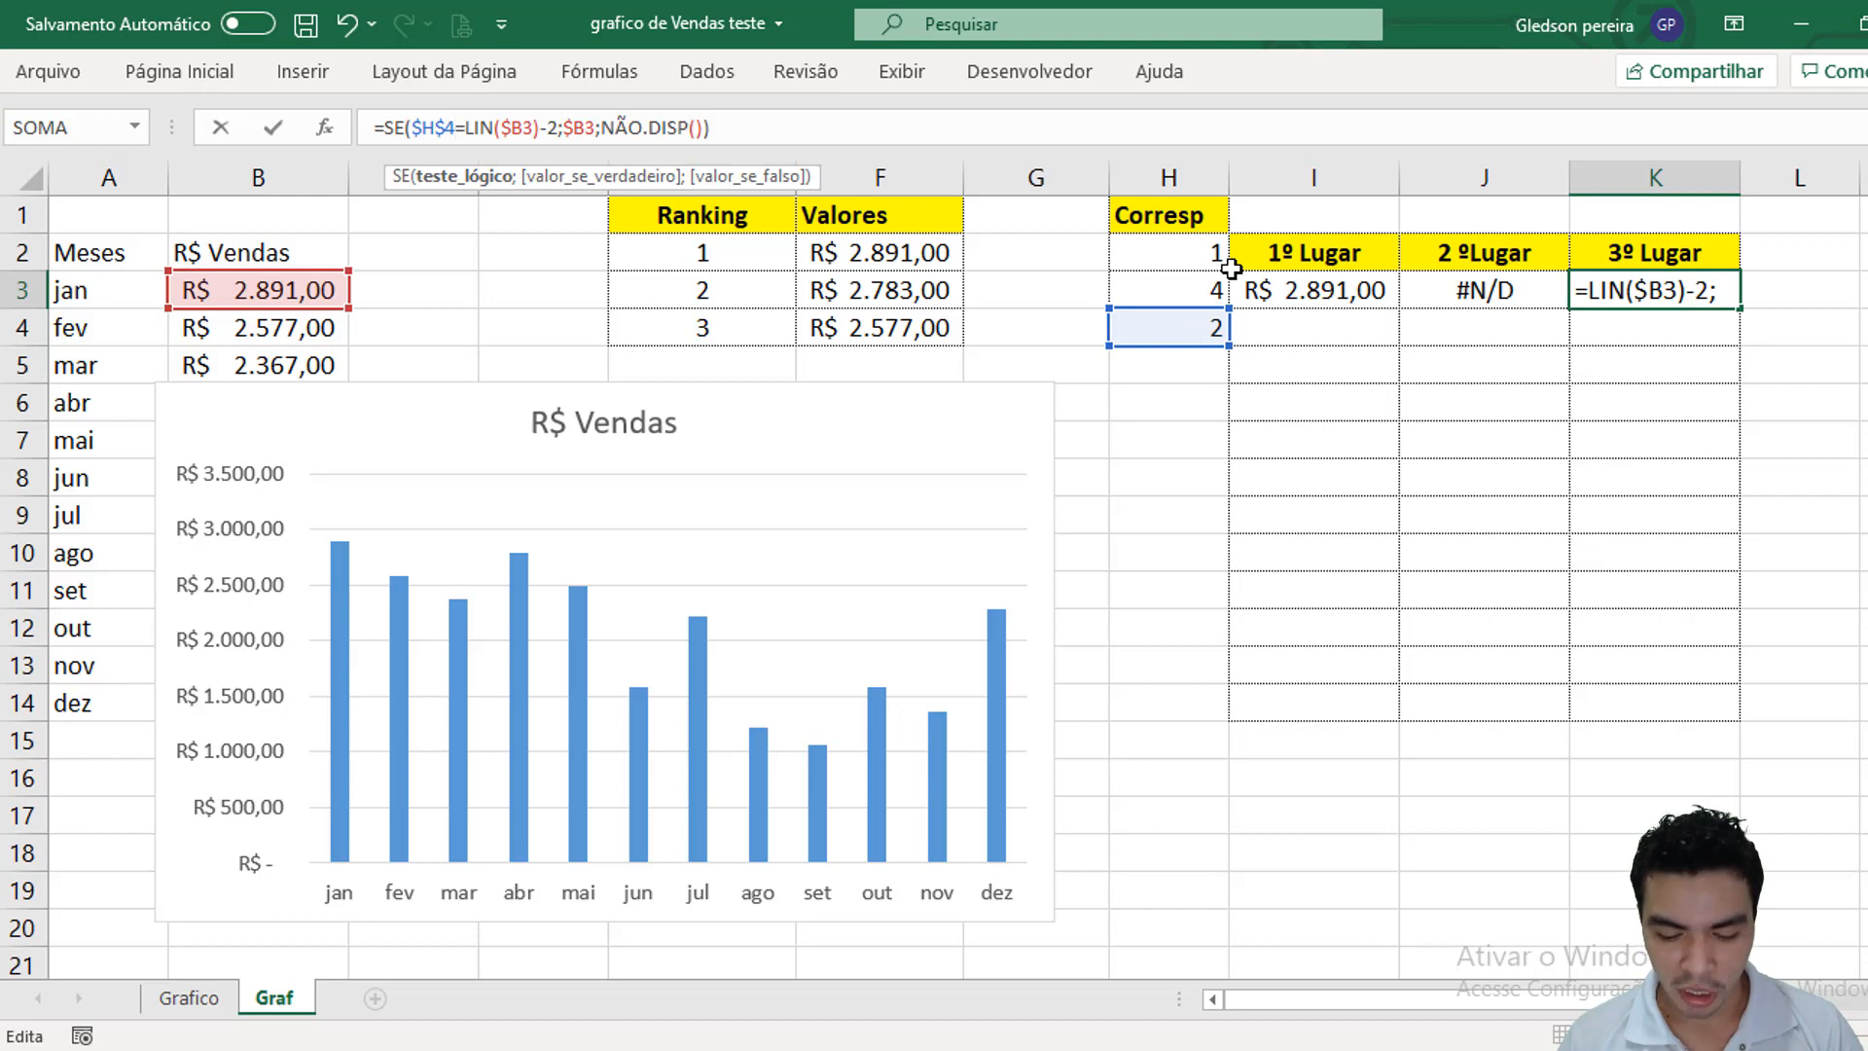
{"action": "key", "text": "BackSpace"}
{"action": "type", "text": "2"}
{"action": "key", "text": "Return"}
Fill the formulas in I3:K3 down to row 14 and check them against their positions in the Corresp column.
{"action": "left_click_drag", "start_coordinate": [1276, 292], "coordinate": [1736, 719]}
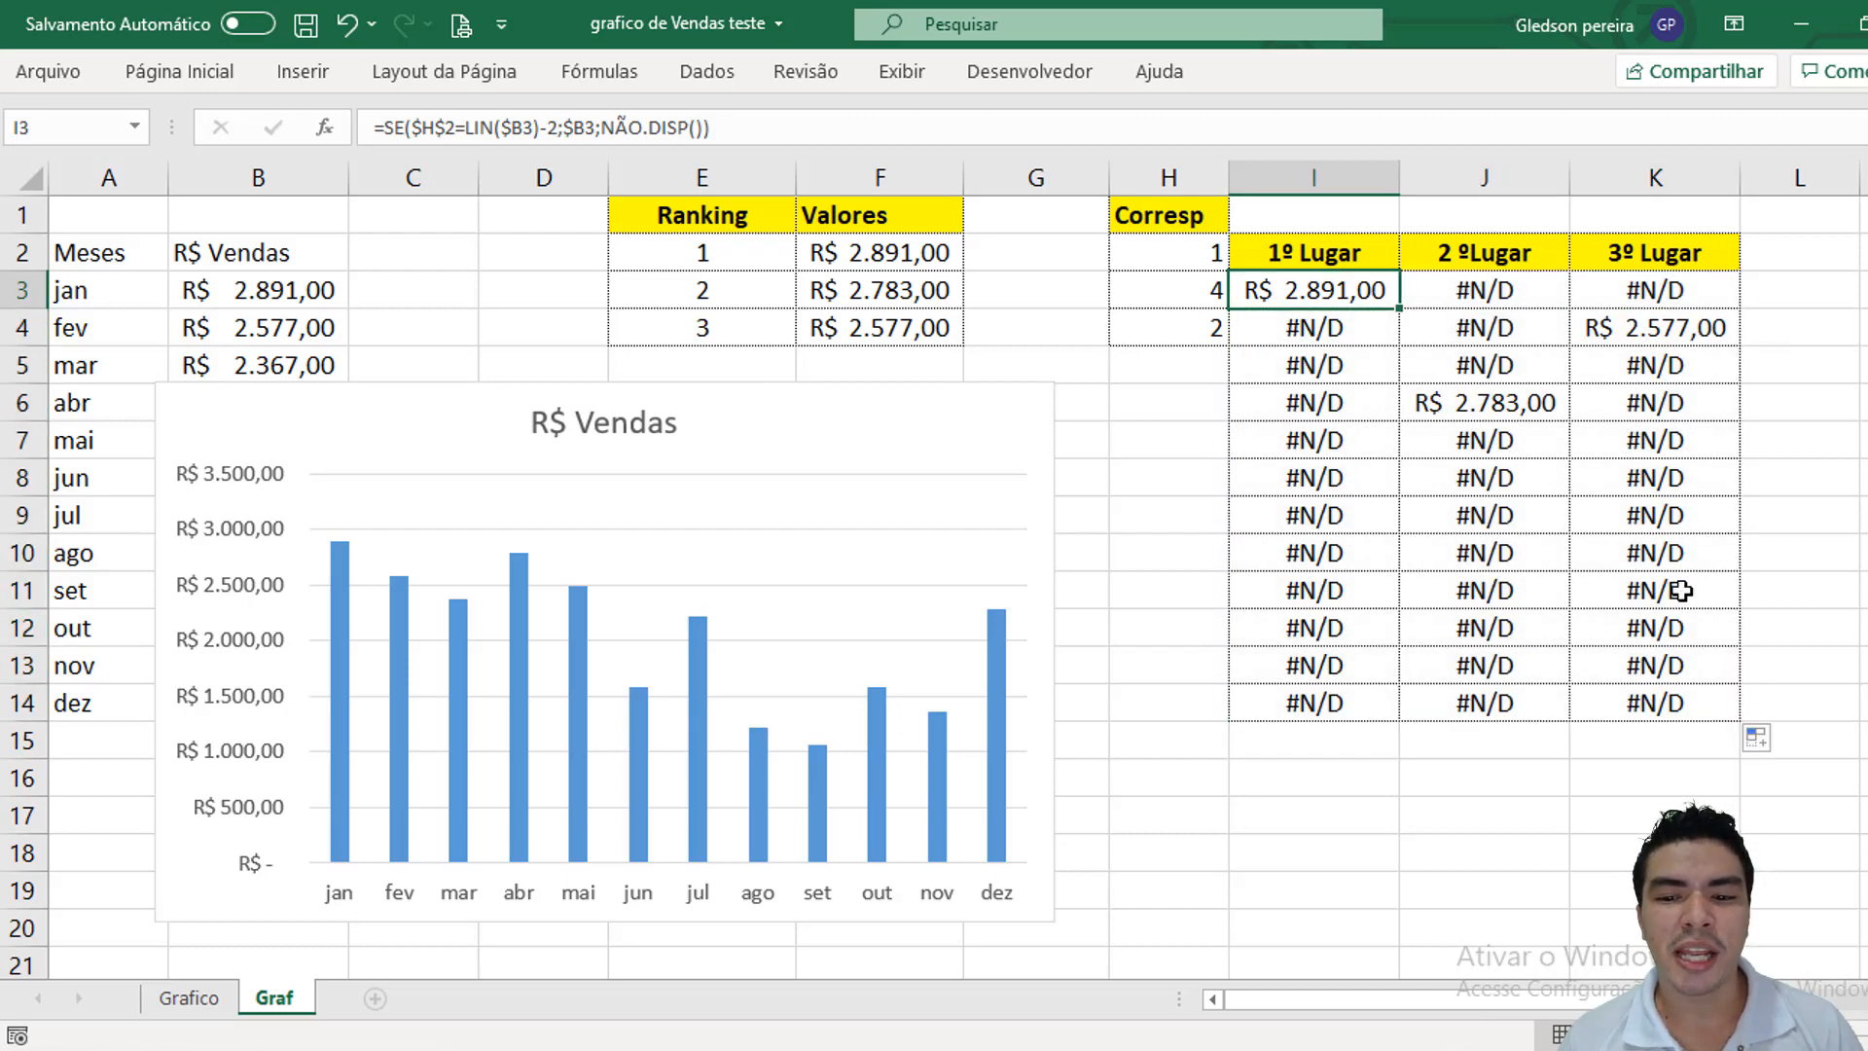
{"action": "left_click", "coordinate": [1355, 338]}
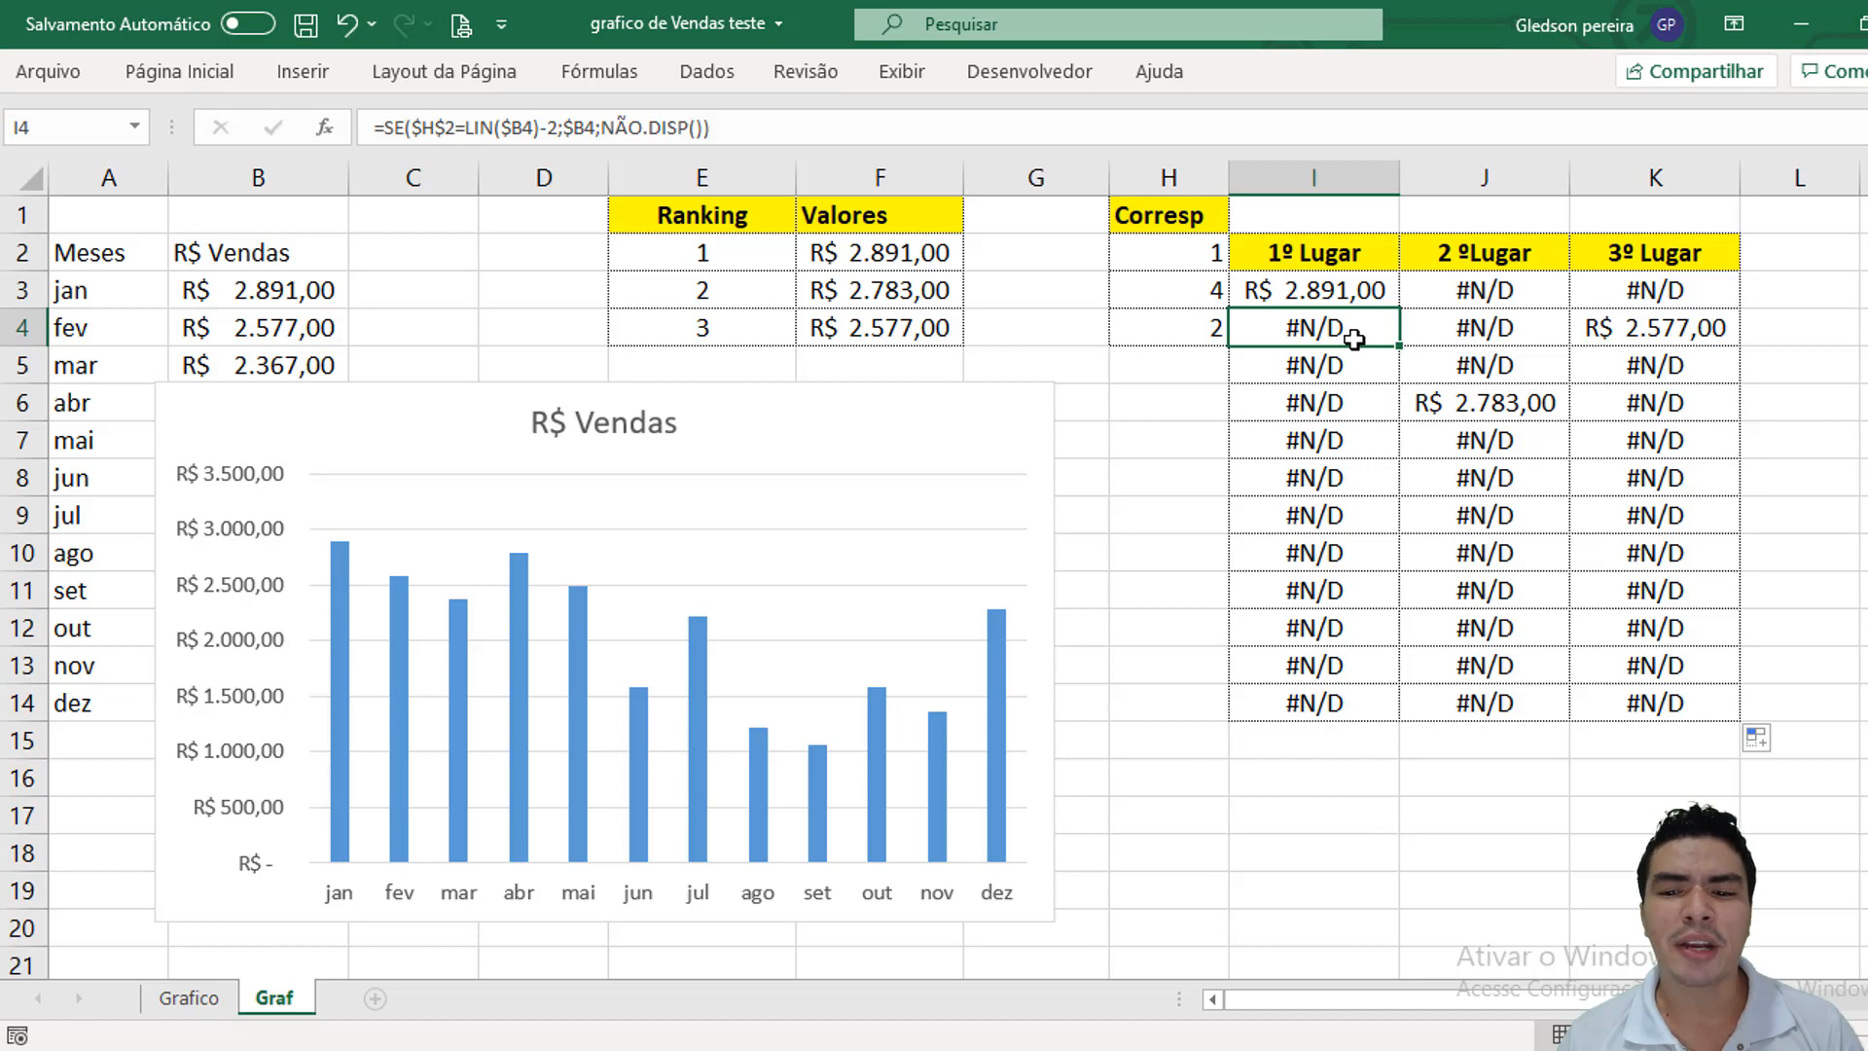
{"action": "left_click", "coordinate": [1368, 292]}
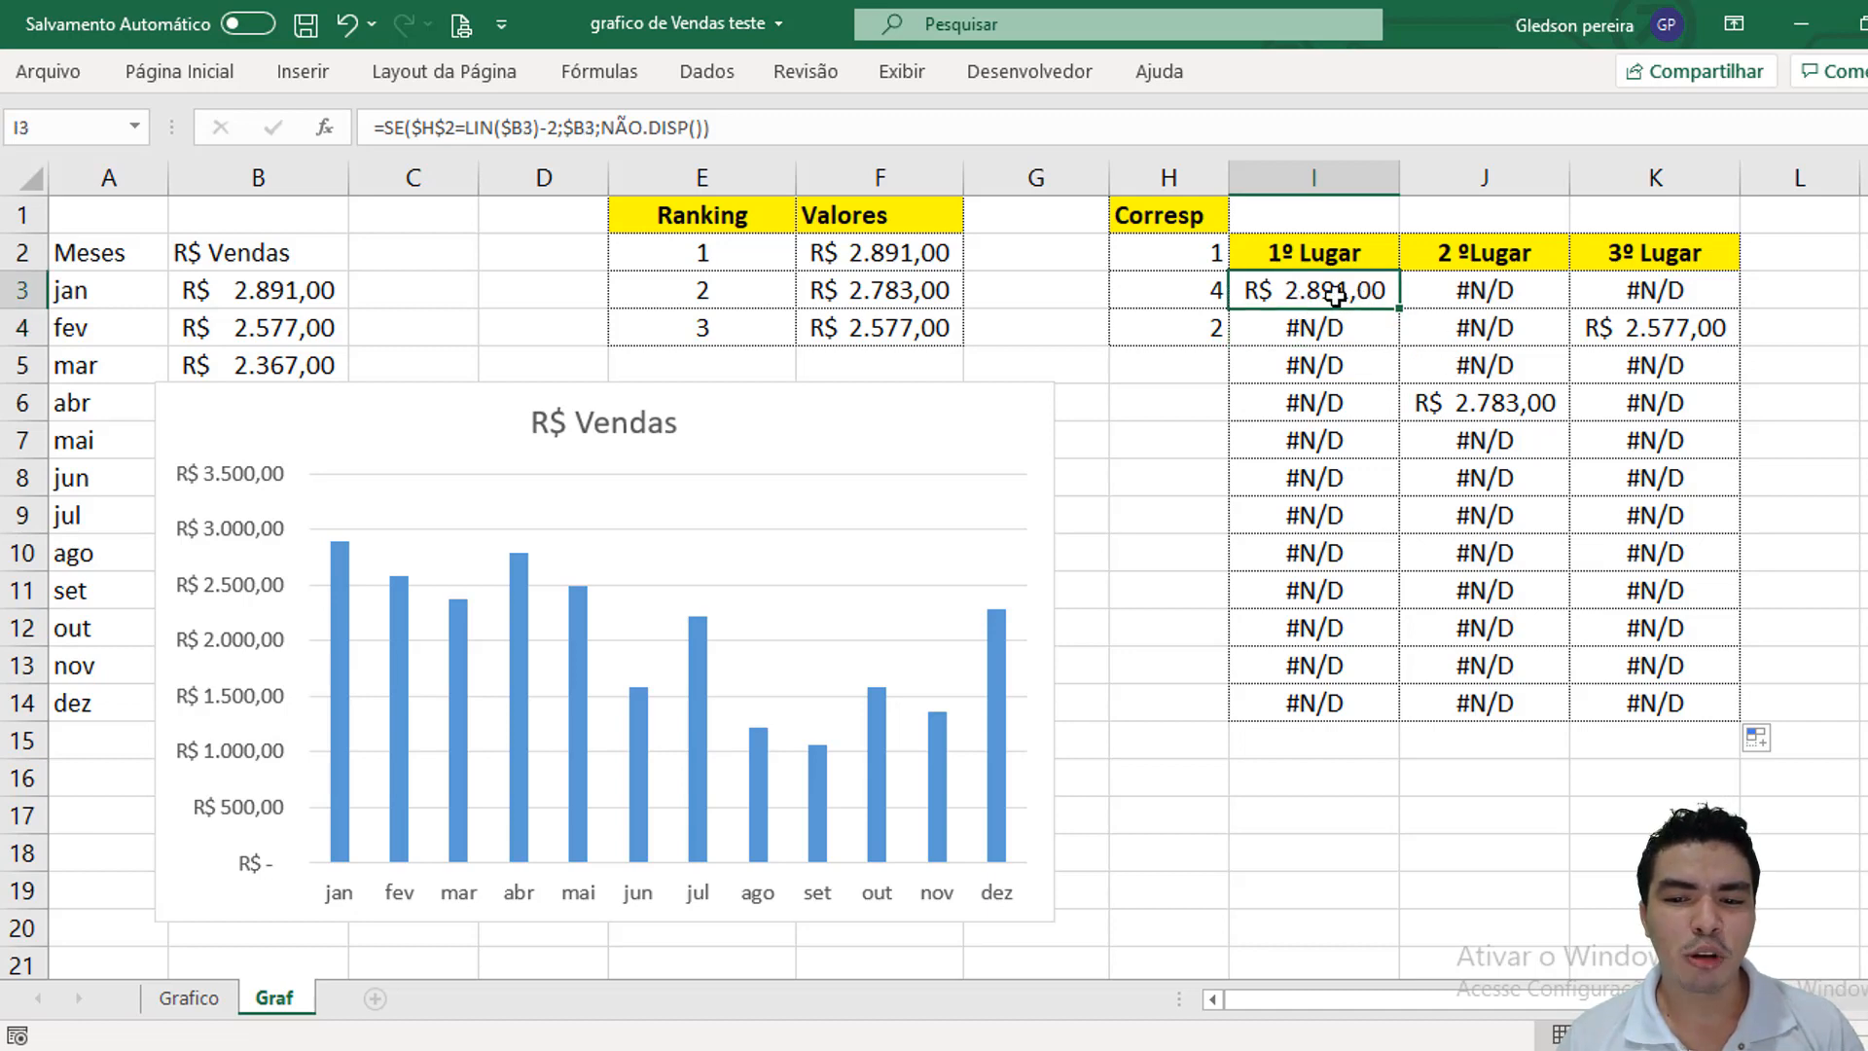
{"action": "left_click", "coordinate": [1207, 255]}
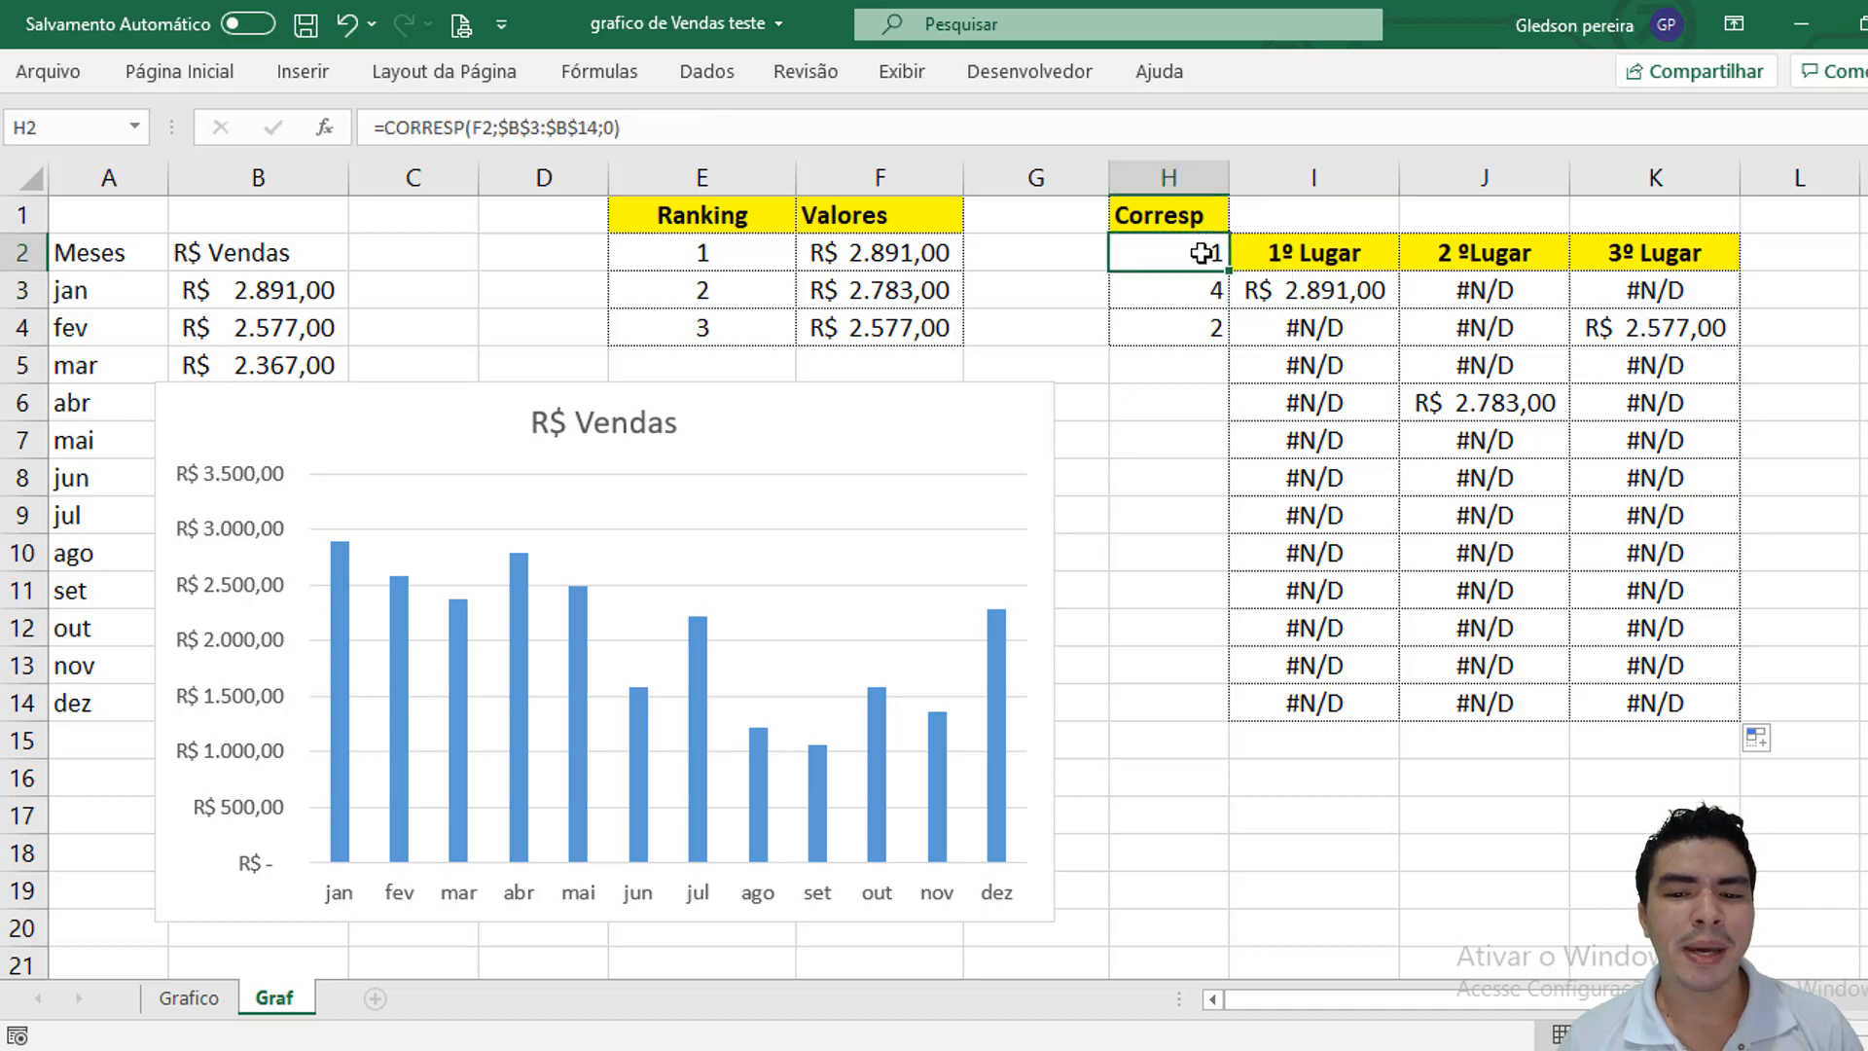
{"action": "left_click", "coordinate": [1499, 394]}
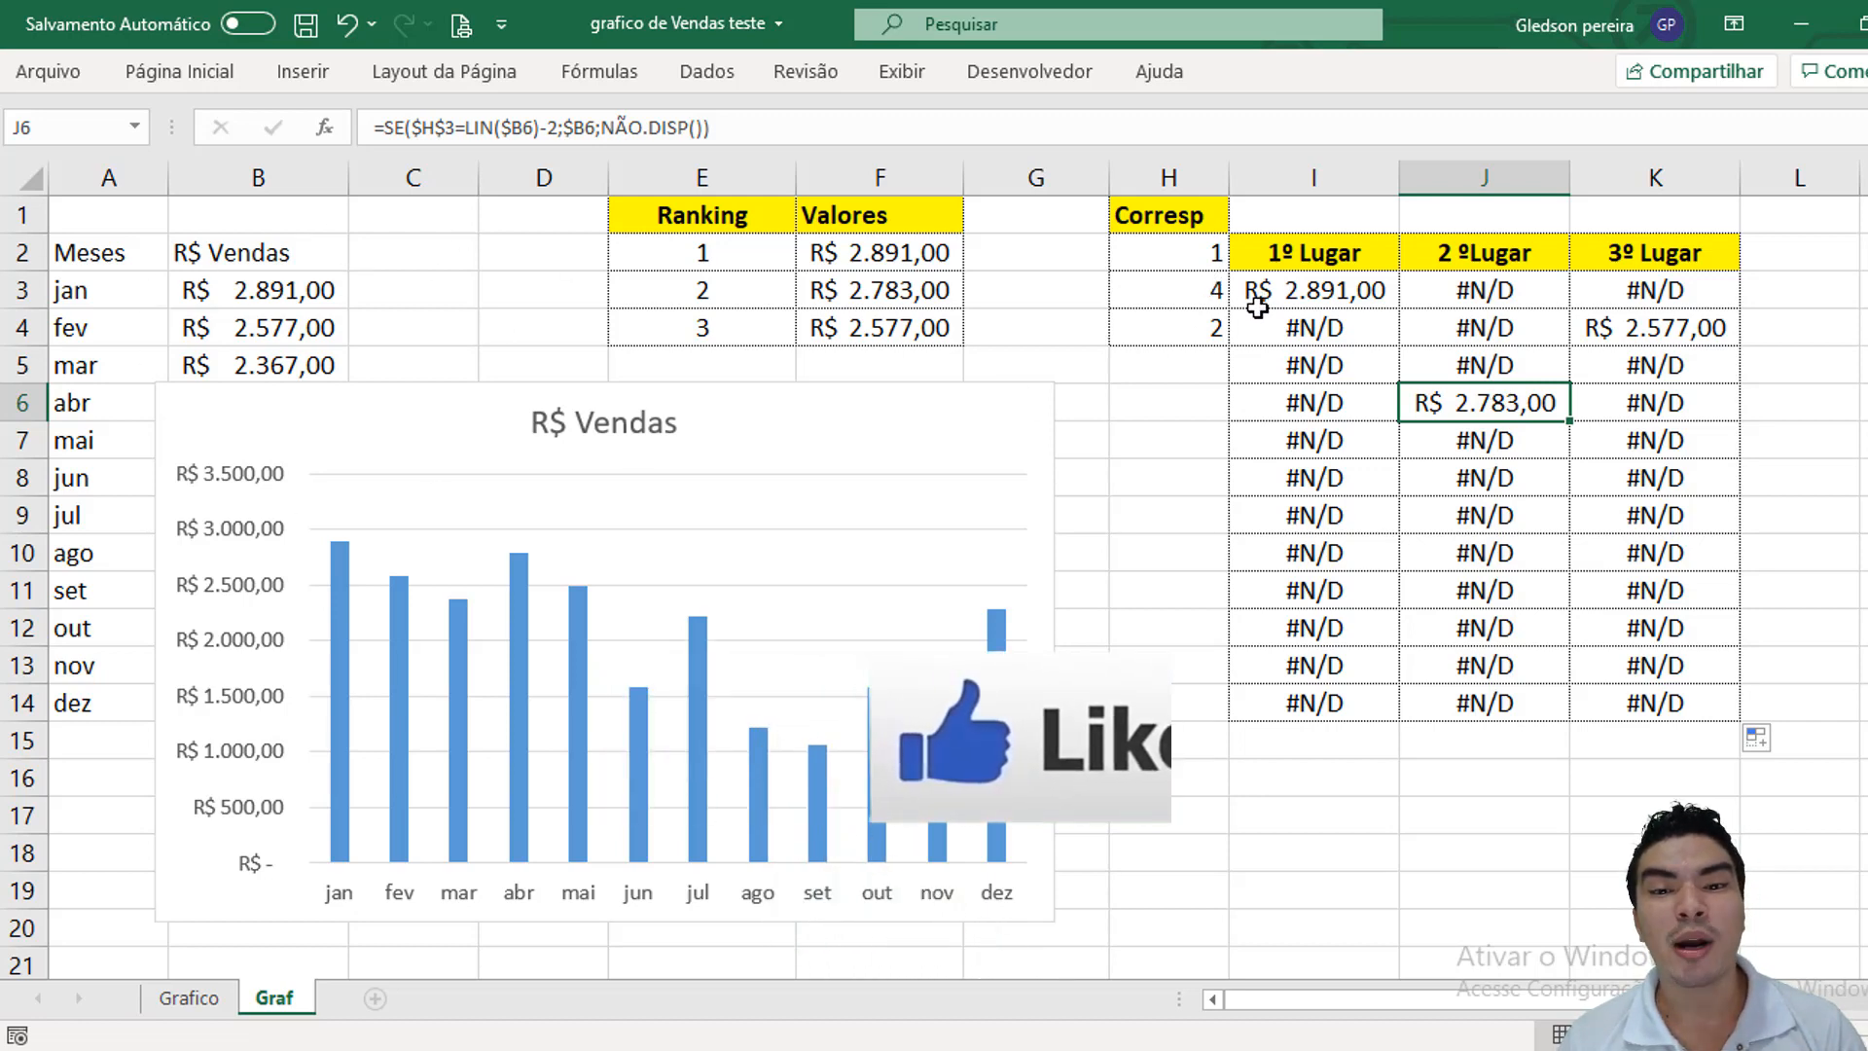
{"action": "left_click", "coordinate": [1647, 282]}
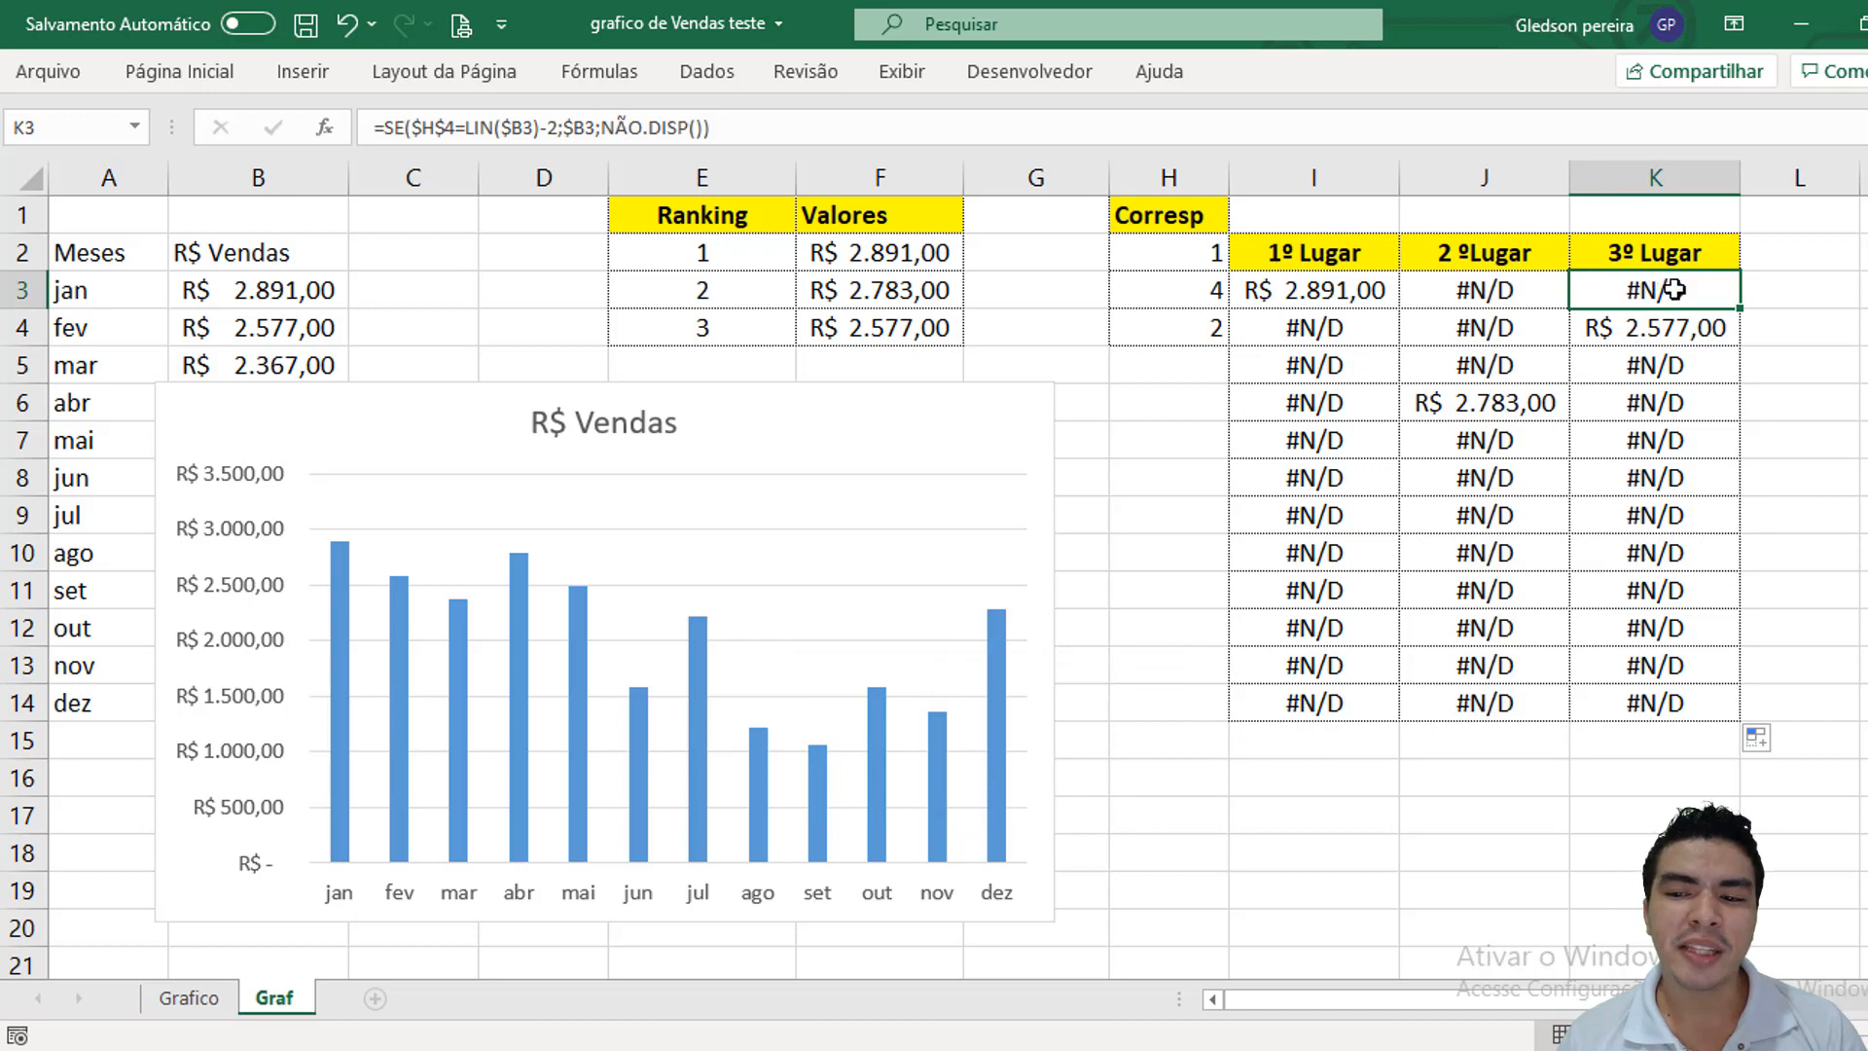
{"action": "left_click", "coordinate": [1212, 331]}
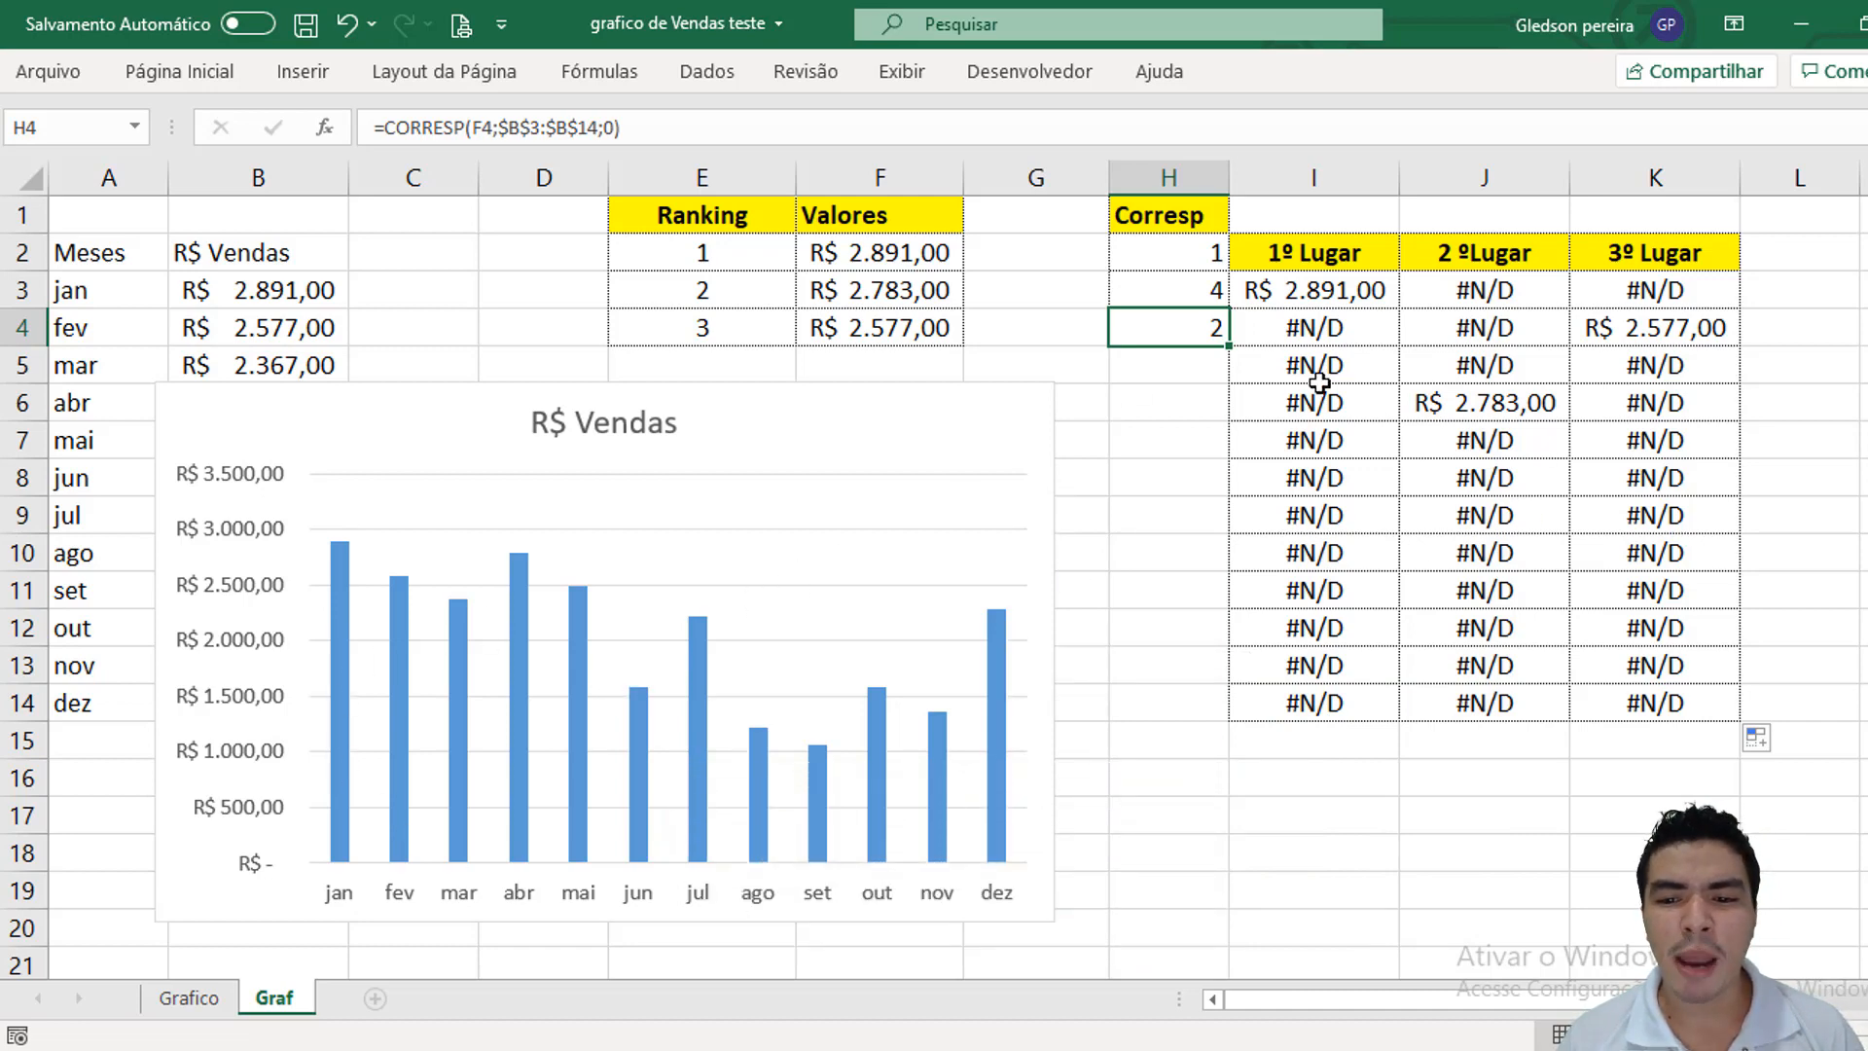
Copy the Lugar table I2:K14 and paste it into the R$ Vendas chart as additional series.
{"action": "left_click_drag", "start_coordinate": [1343, 252], "coordinate": [1676, 692]}
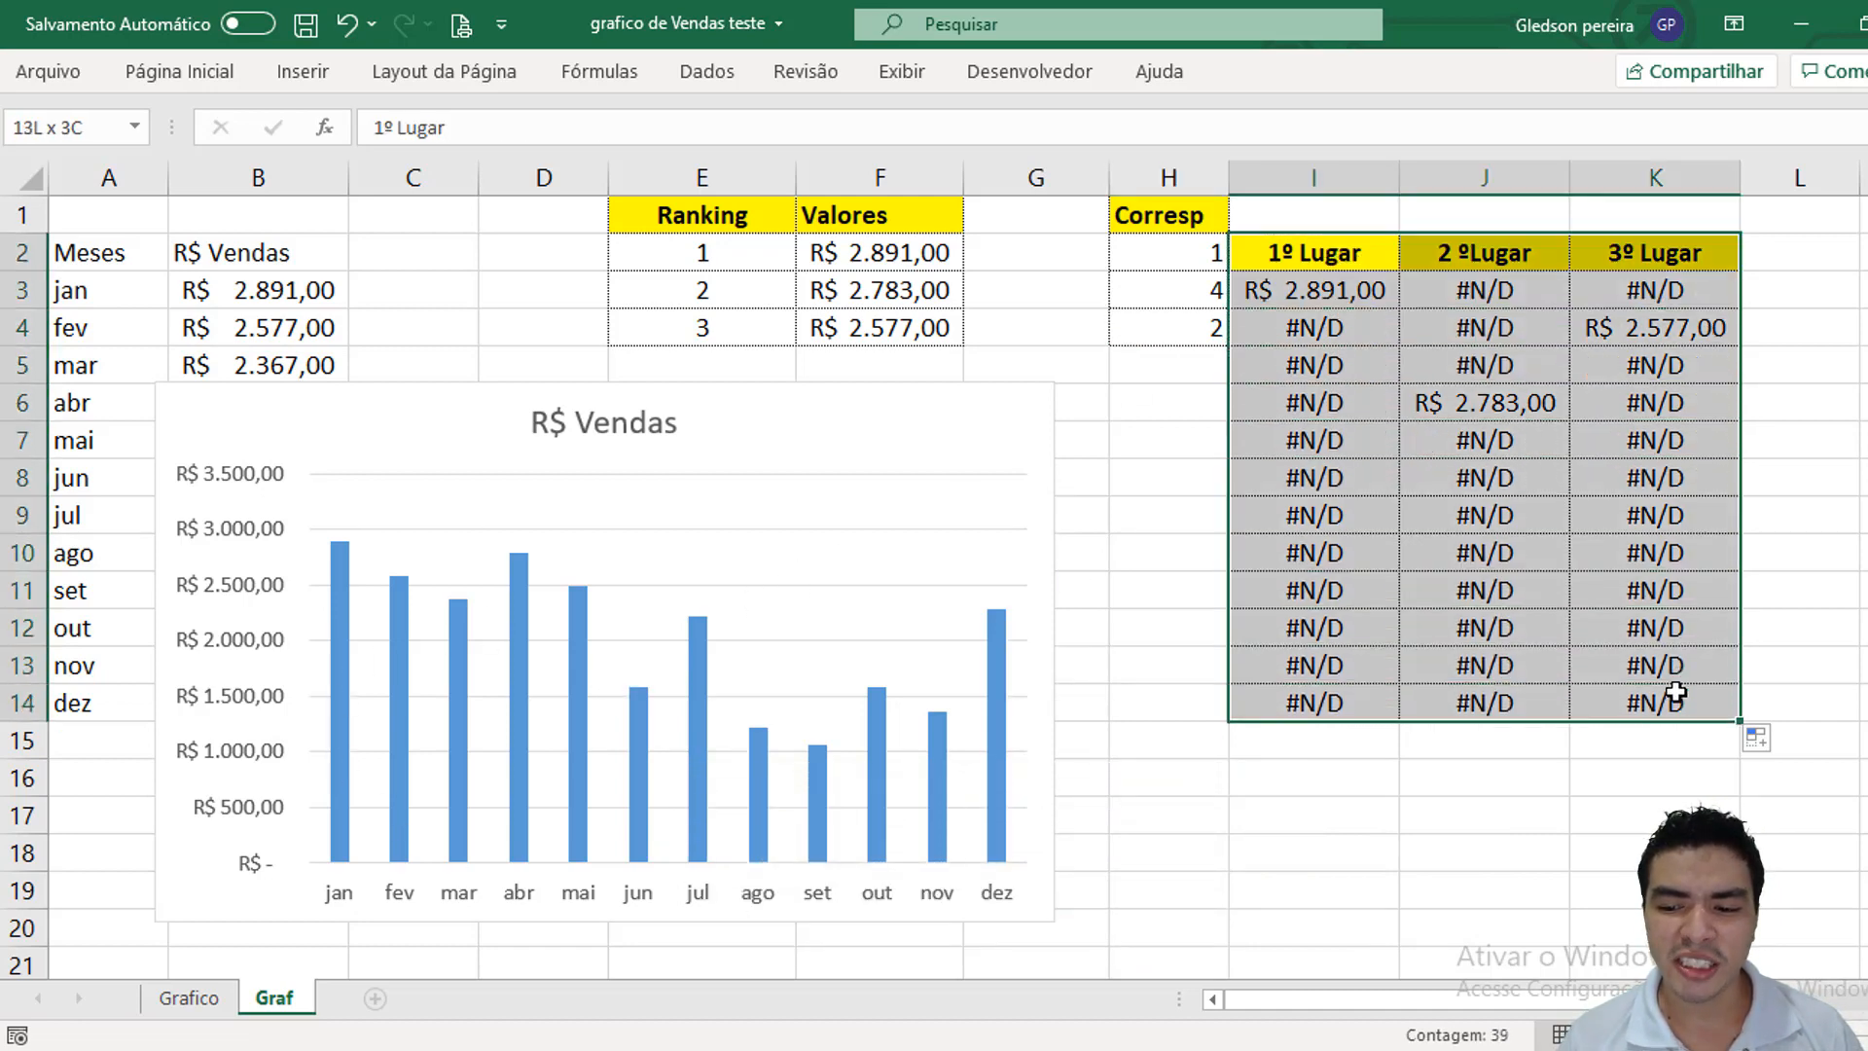
{"action": "key", "text": "ctrl+c"}
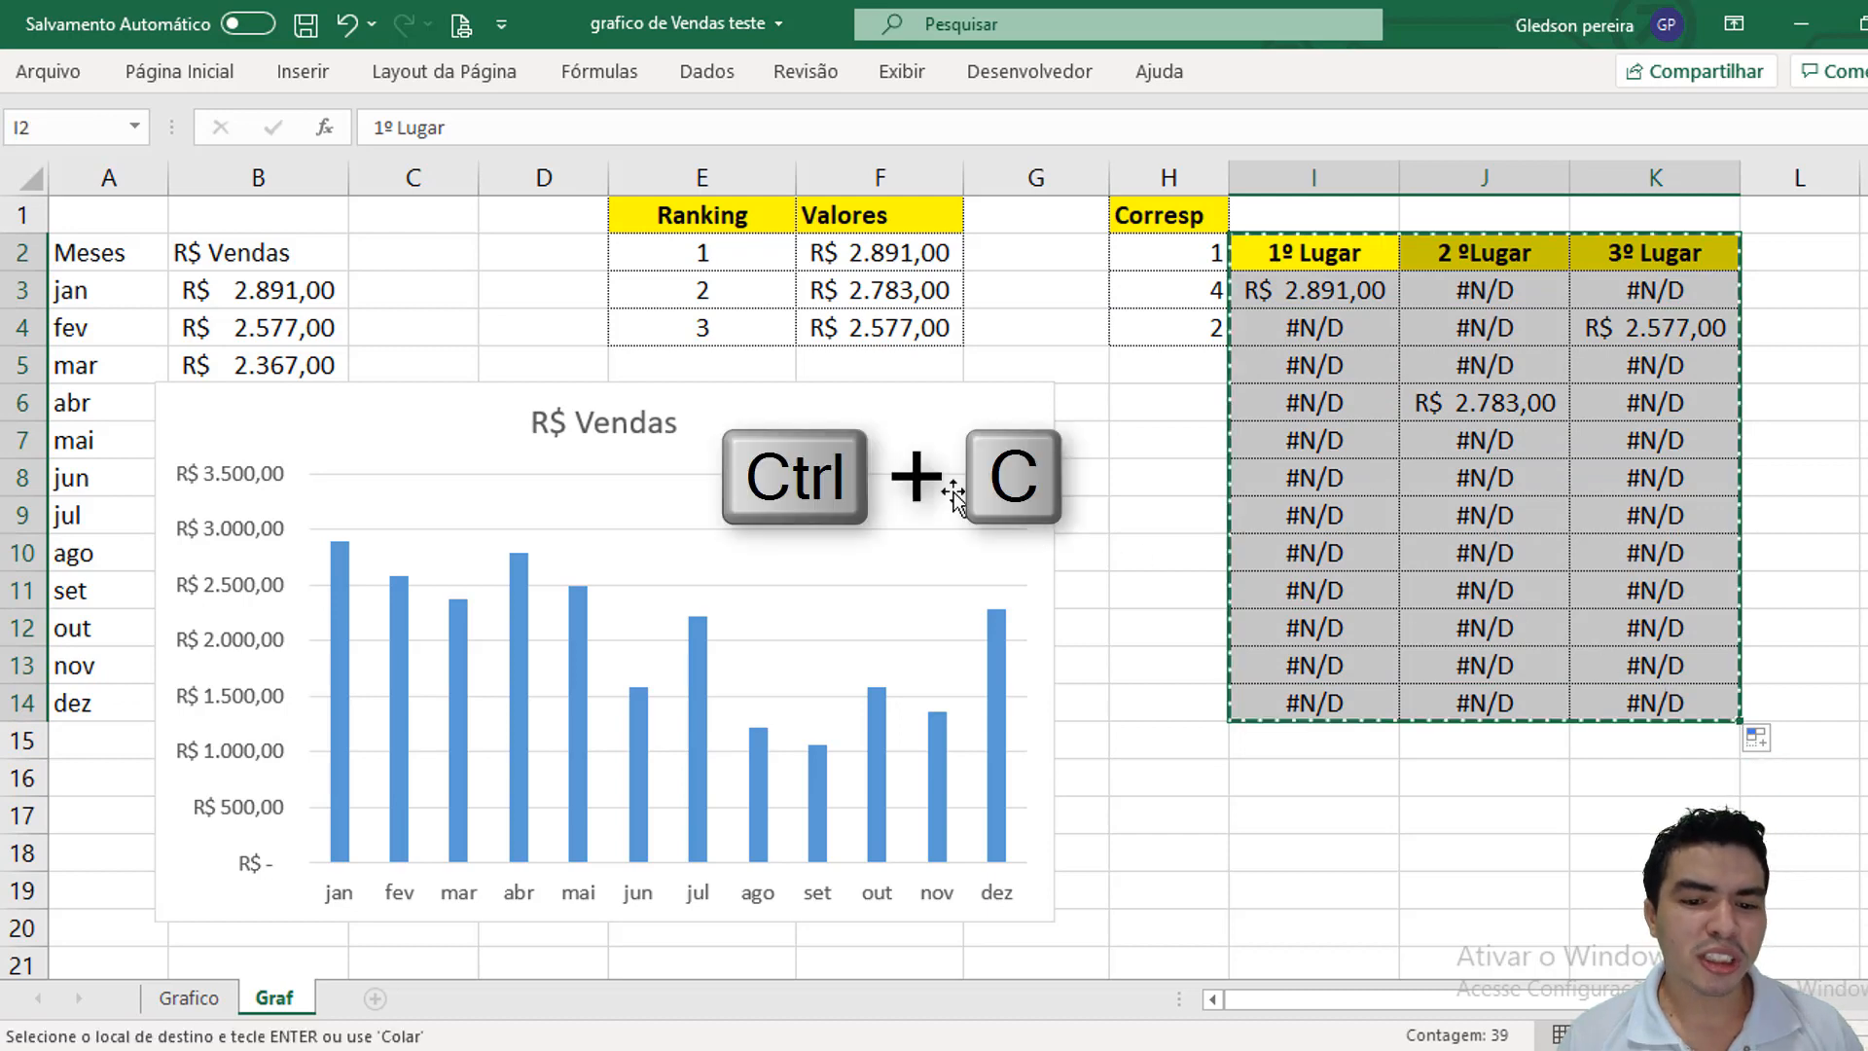
{"action": "left_click", "coordinate": [865, 451]}
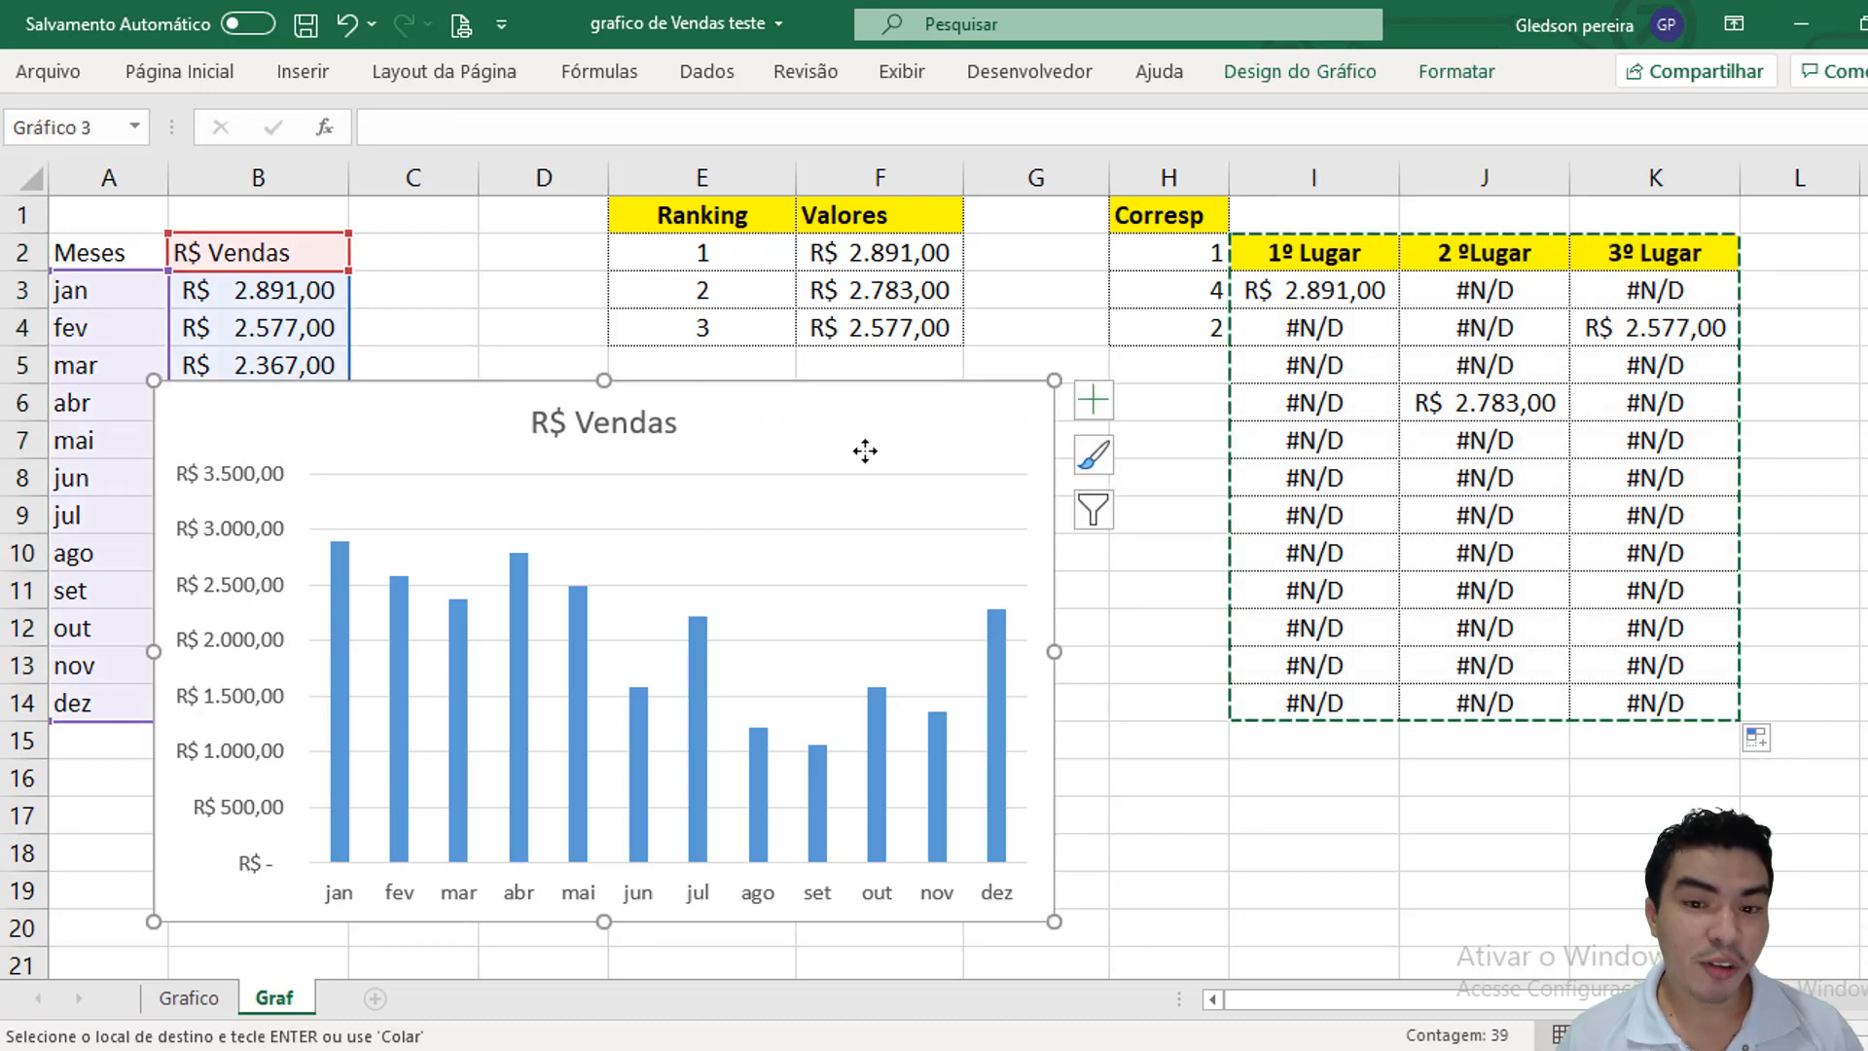
{"action": "key", "text": "ctrl+v"}
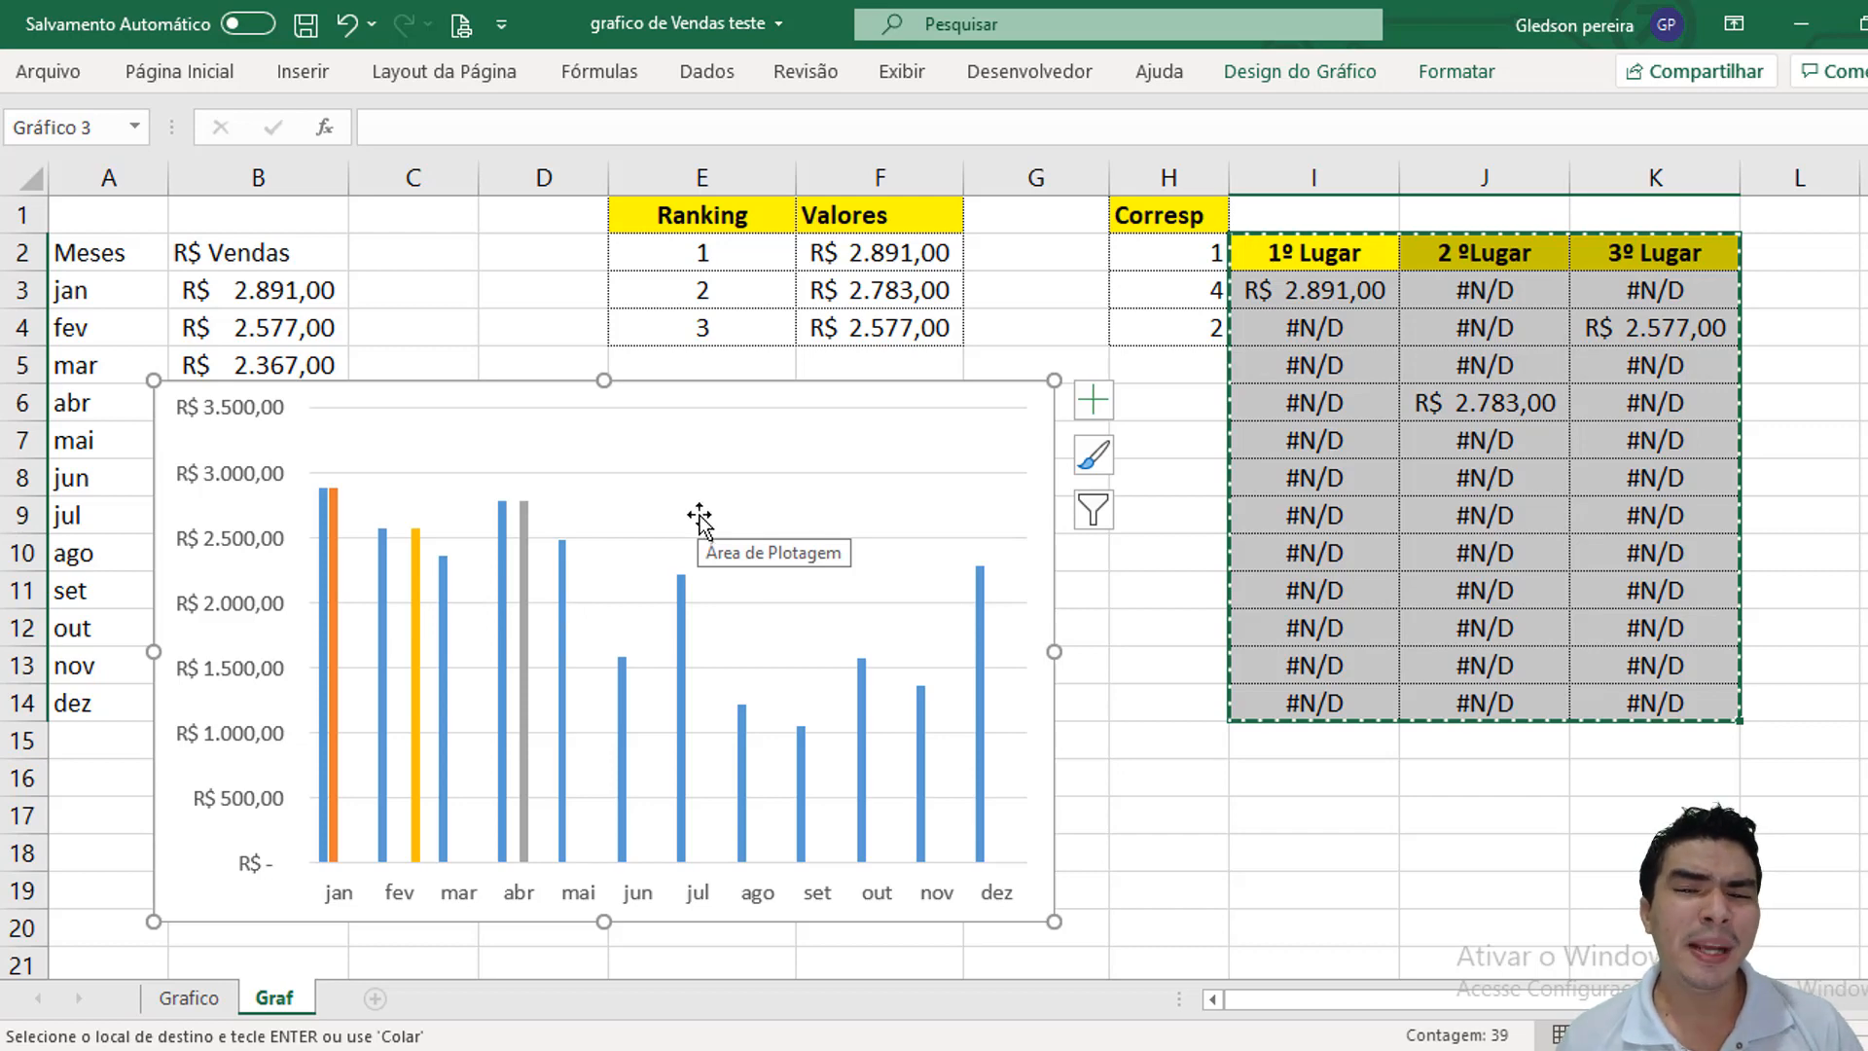
Set the series overlap (Sobreposição de Séries) of the R$ Vendas columns to 100%.
{"action": "left_click", "coordinate": [682, 596]}
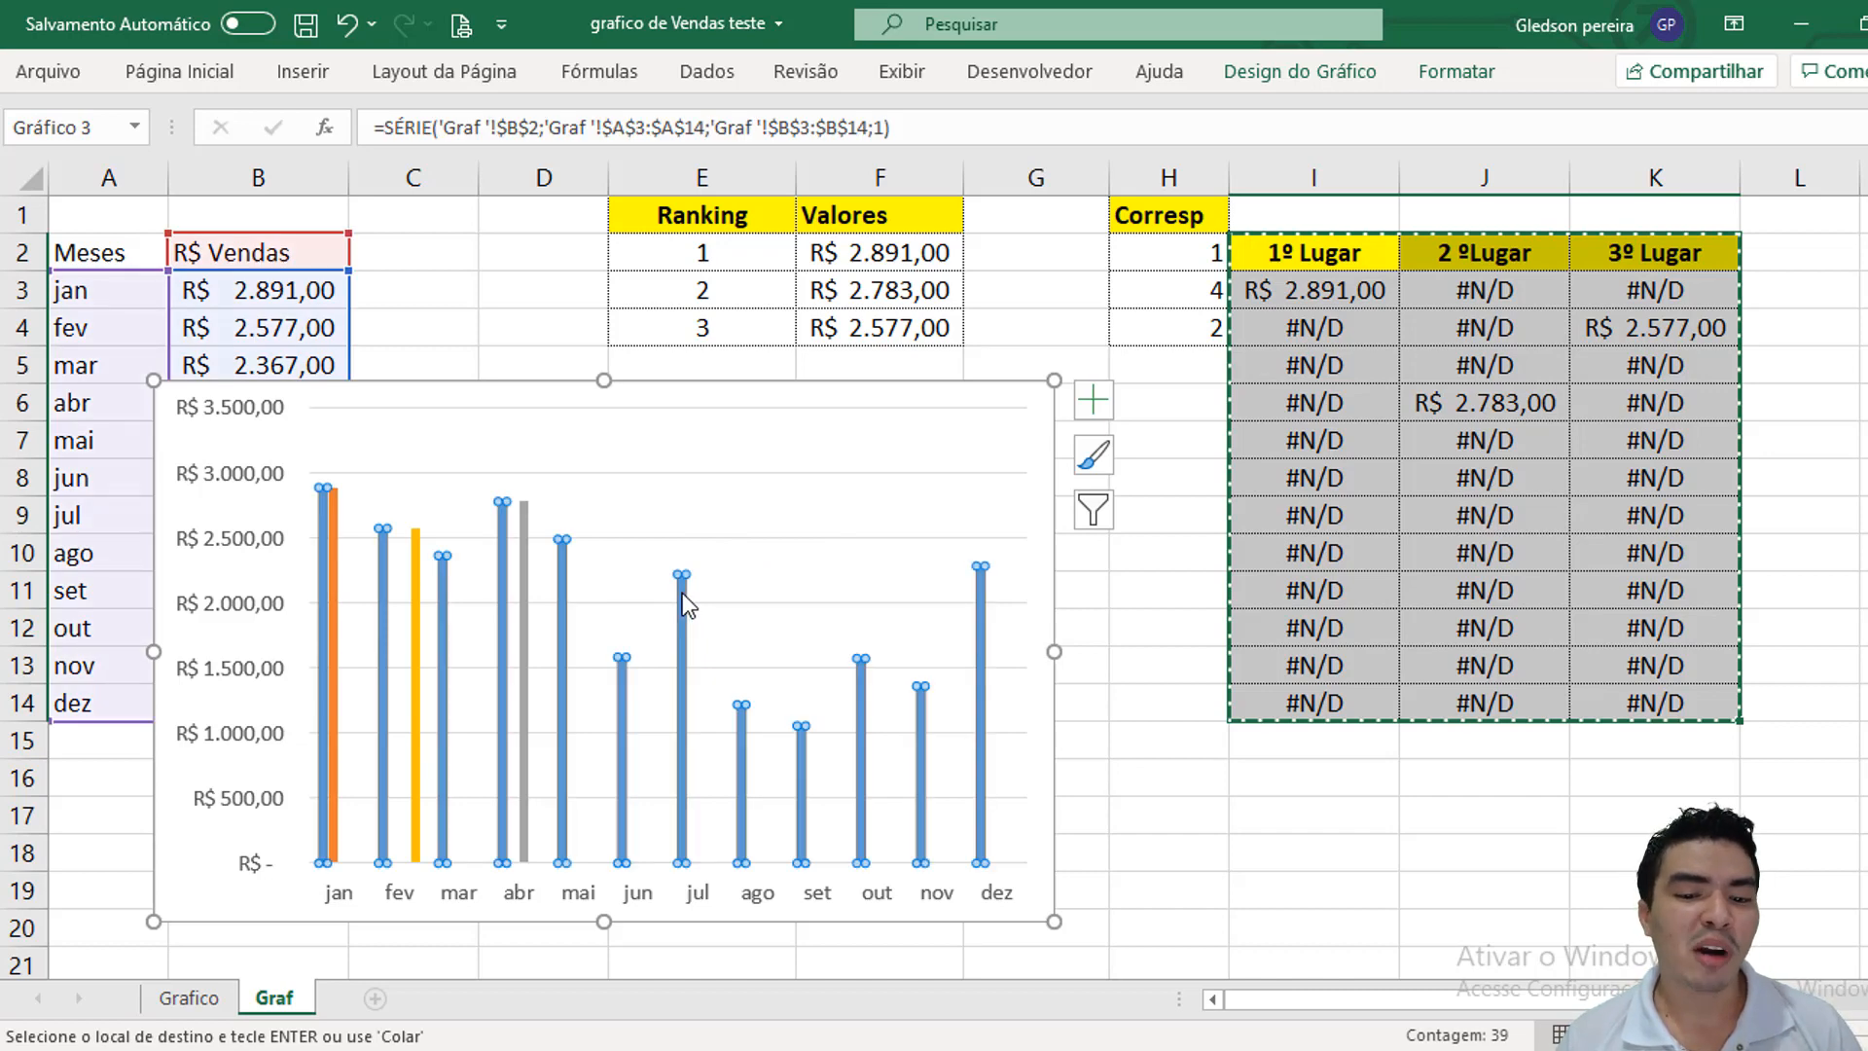
{"action": "right_click", "coordinate": [681, 592]}
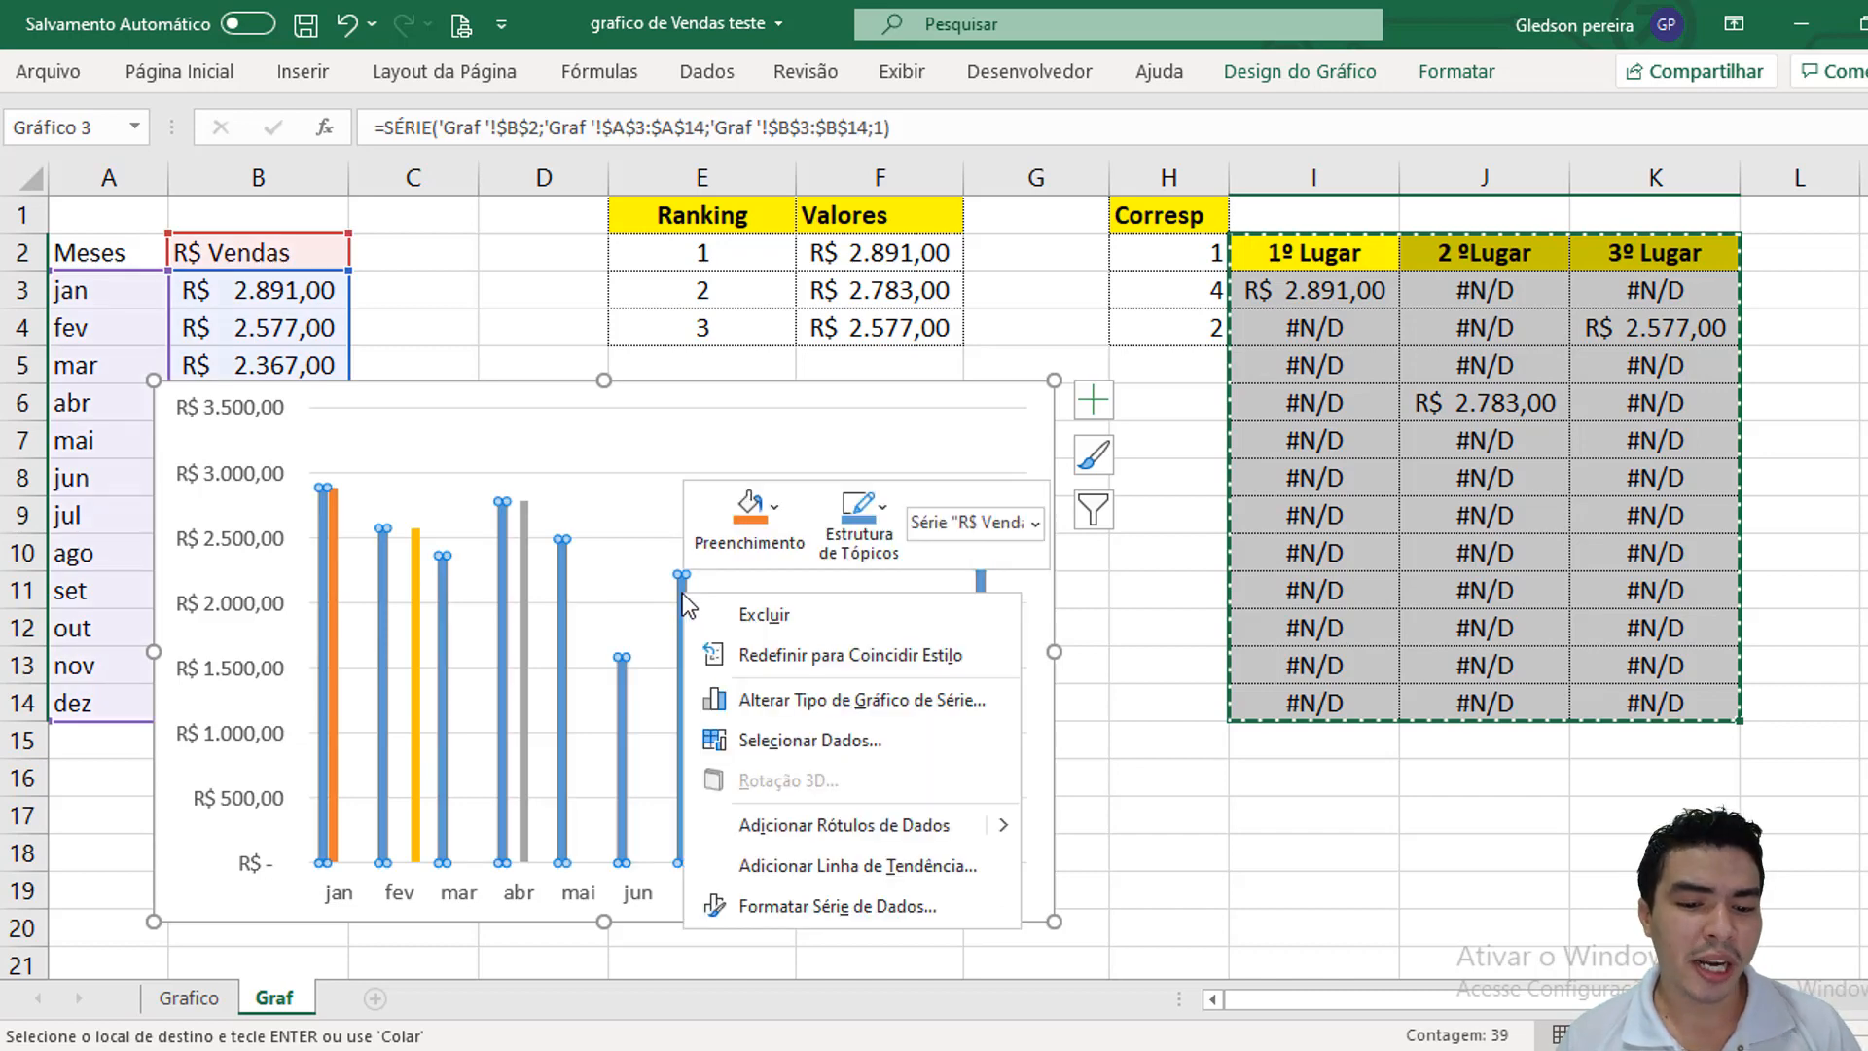
{"action": "left_click", "coordinate": [855, 901]}
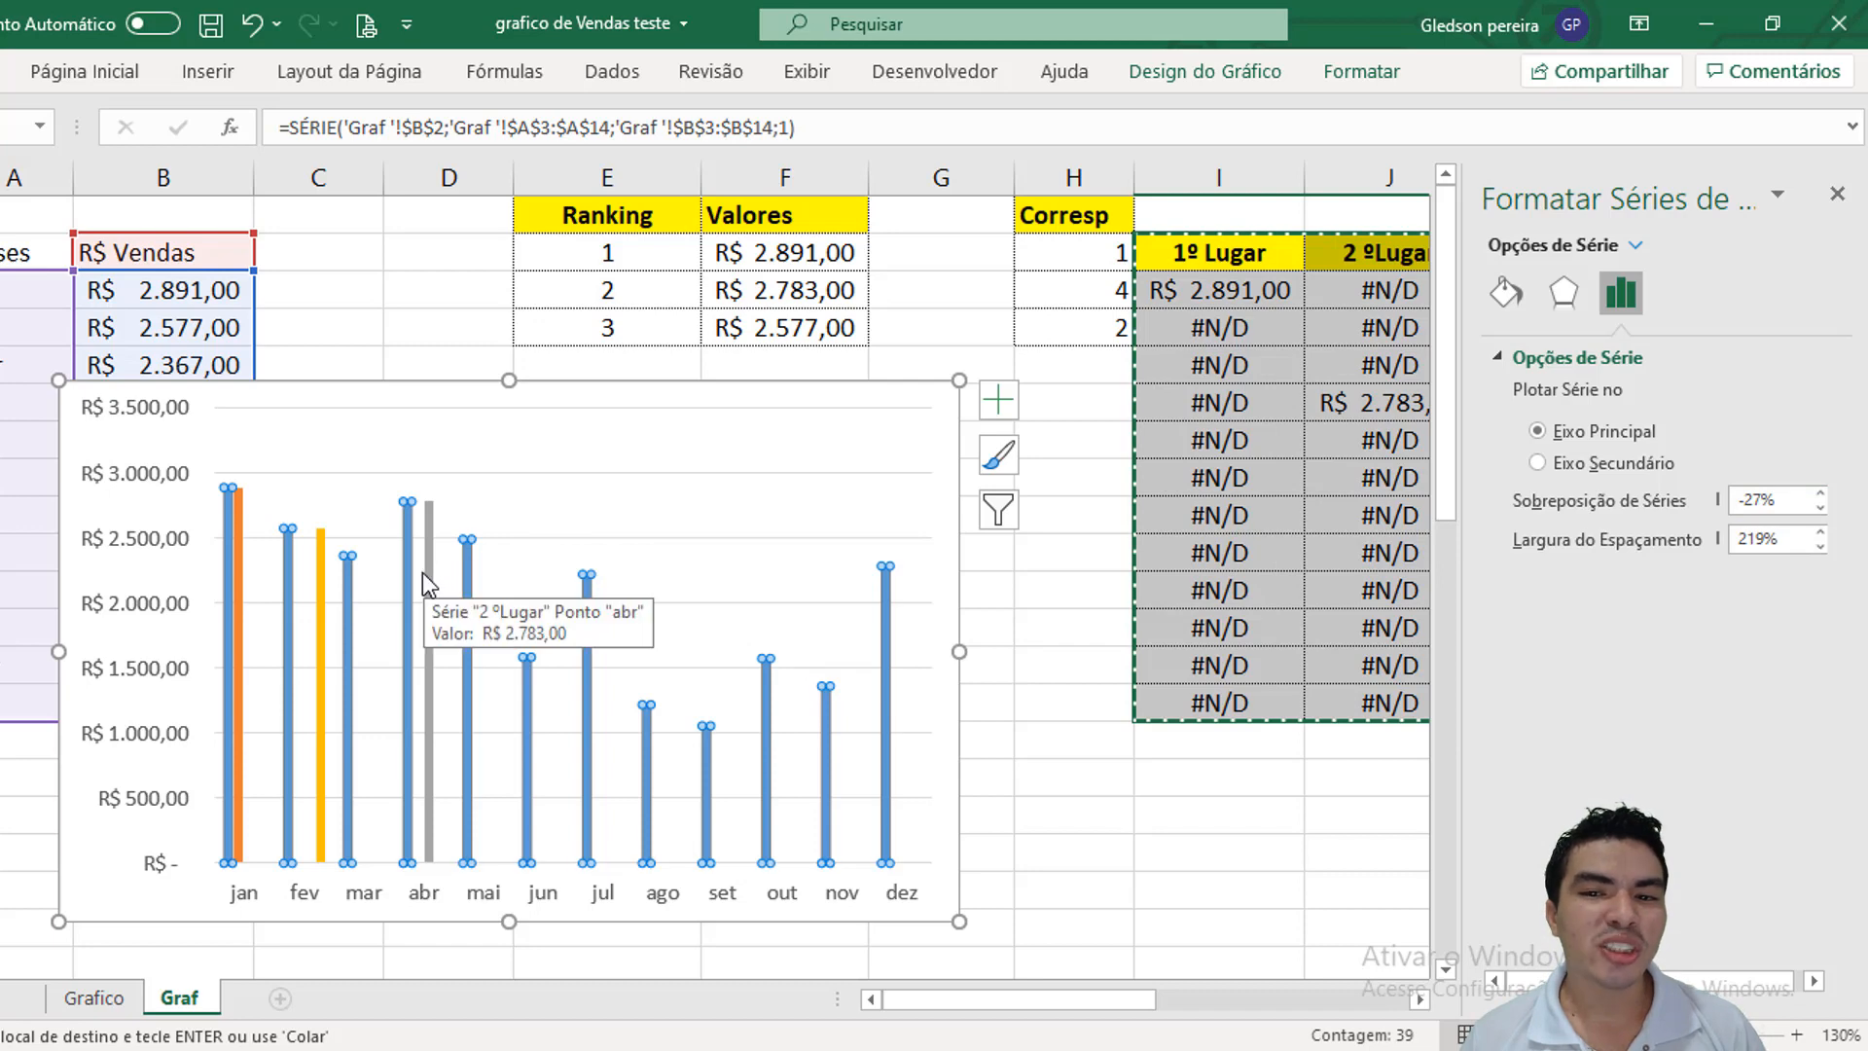
{"action": "left_click_drag", "start_coordinate": [1780, 497], "coordinate": [1712, 496]}
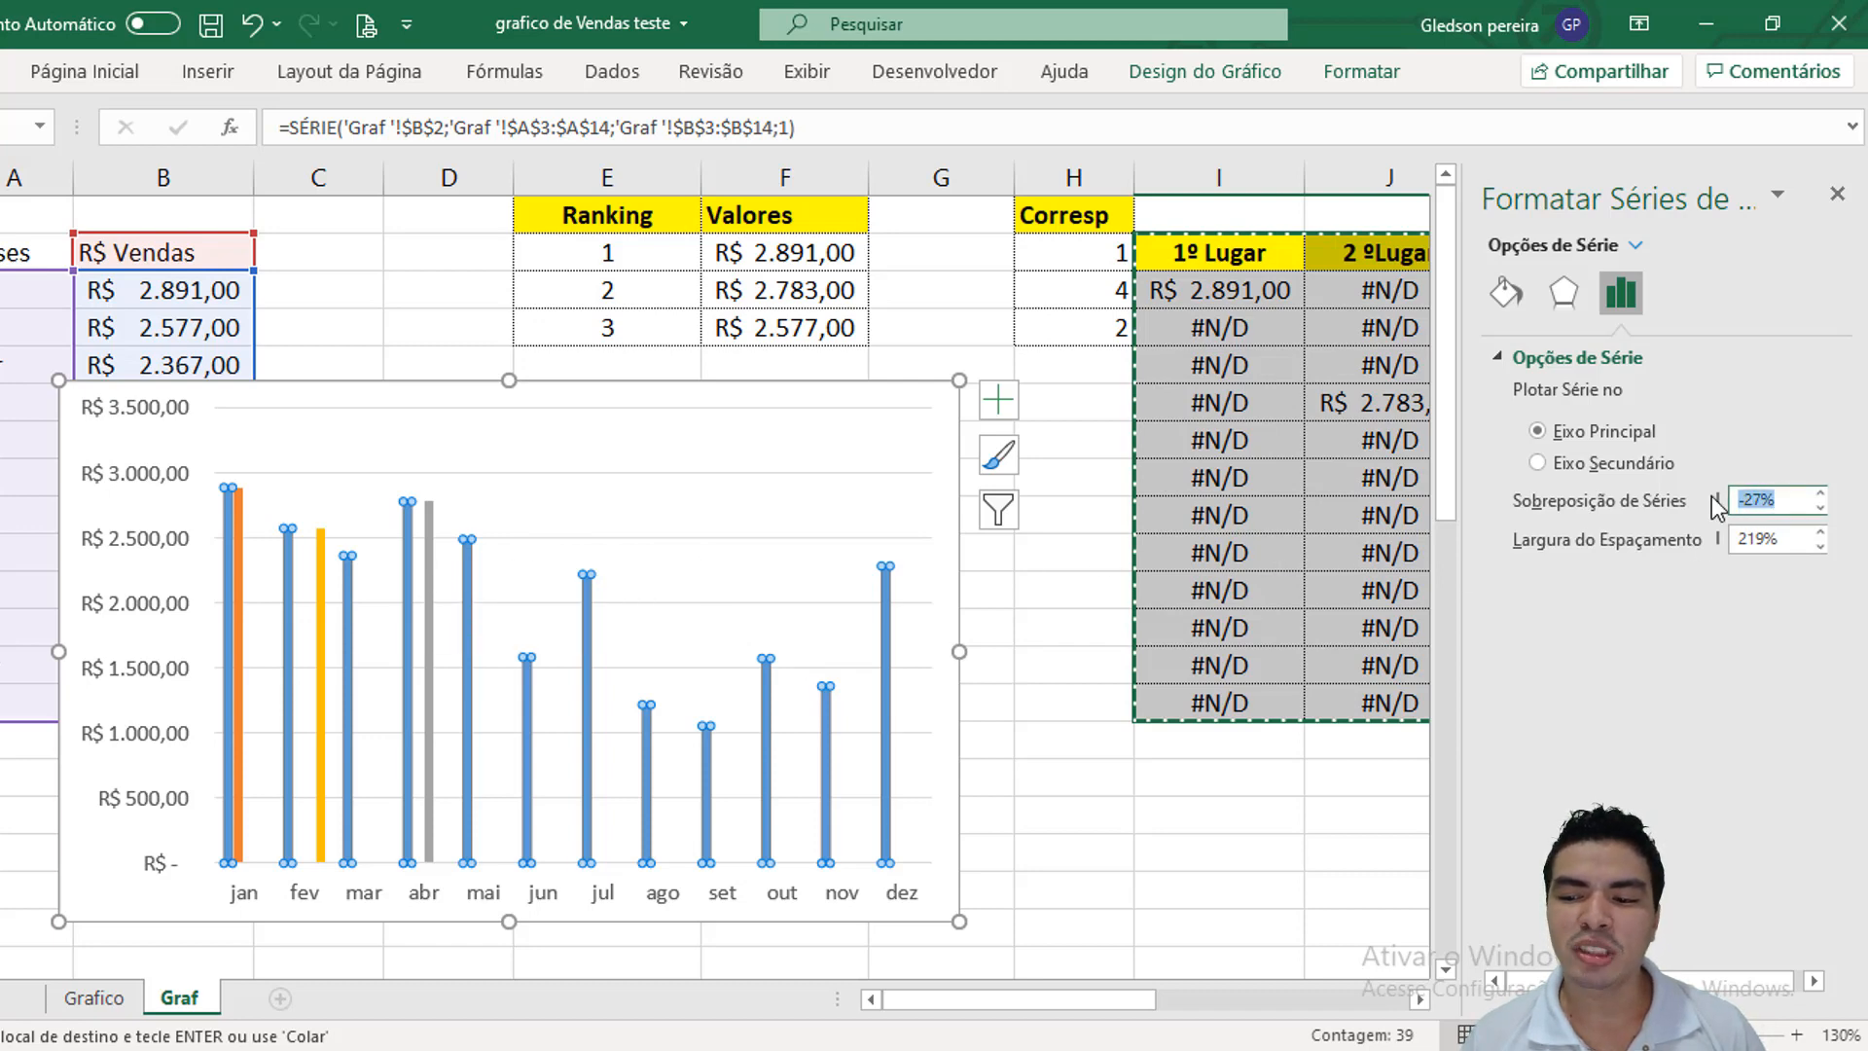
{"action": "type", "text": "100"}
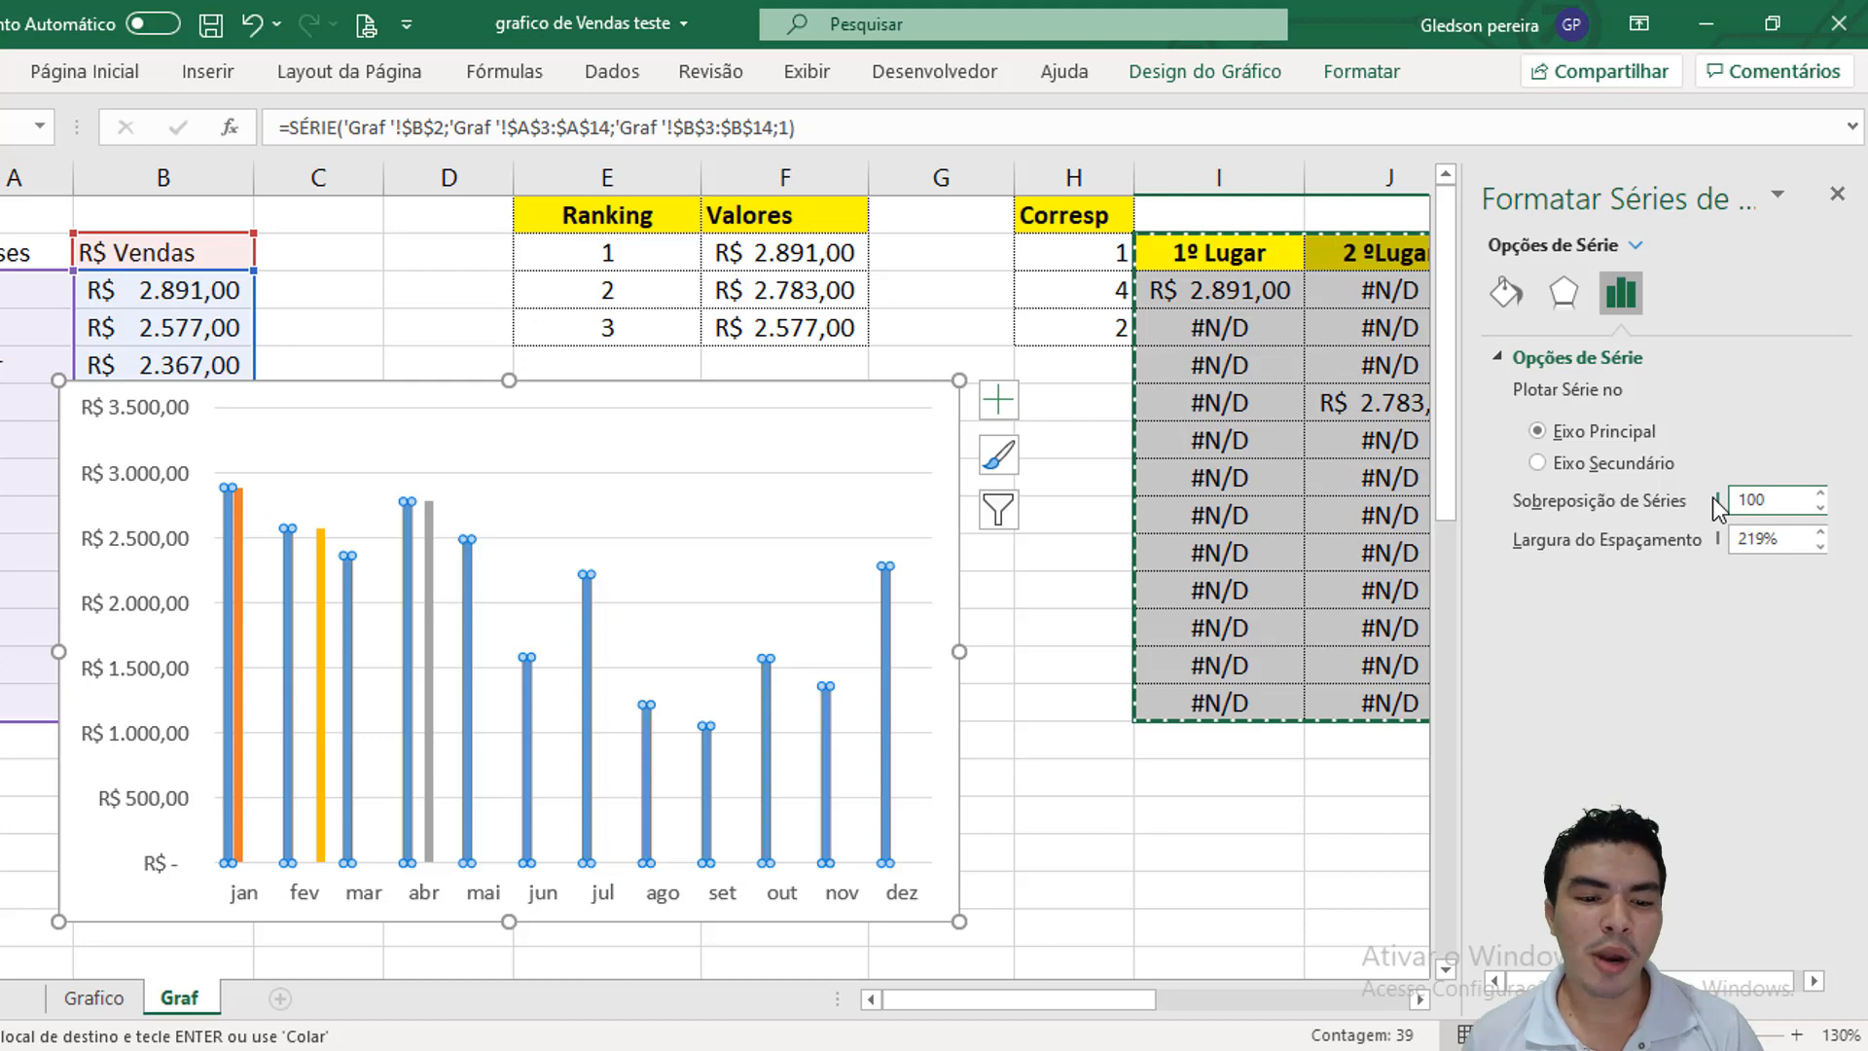
{"action": "key", "text": "Return"}
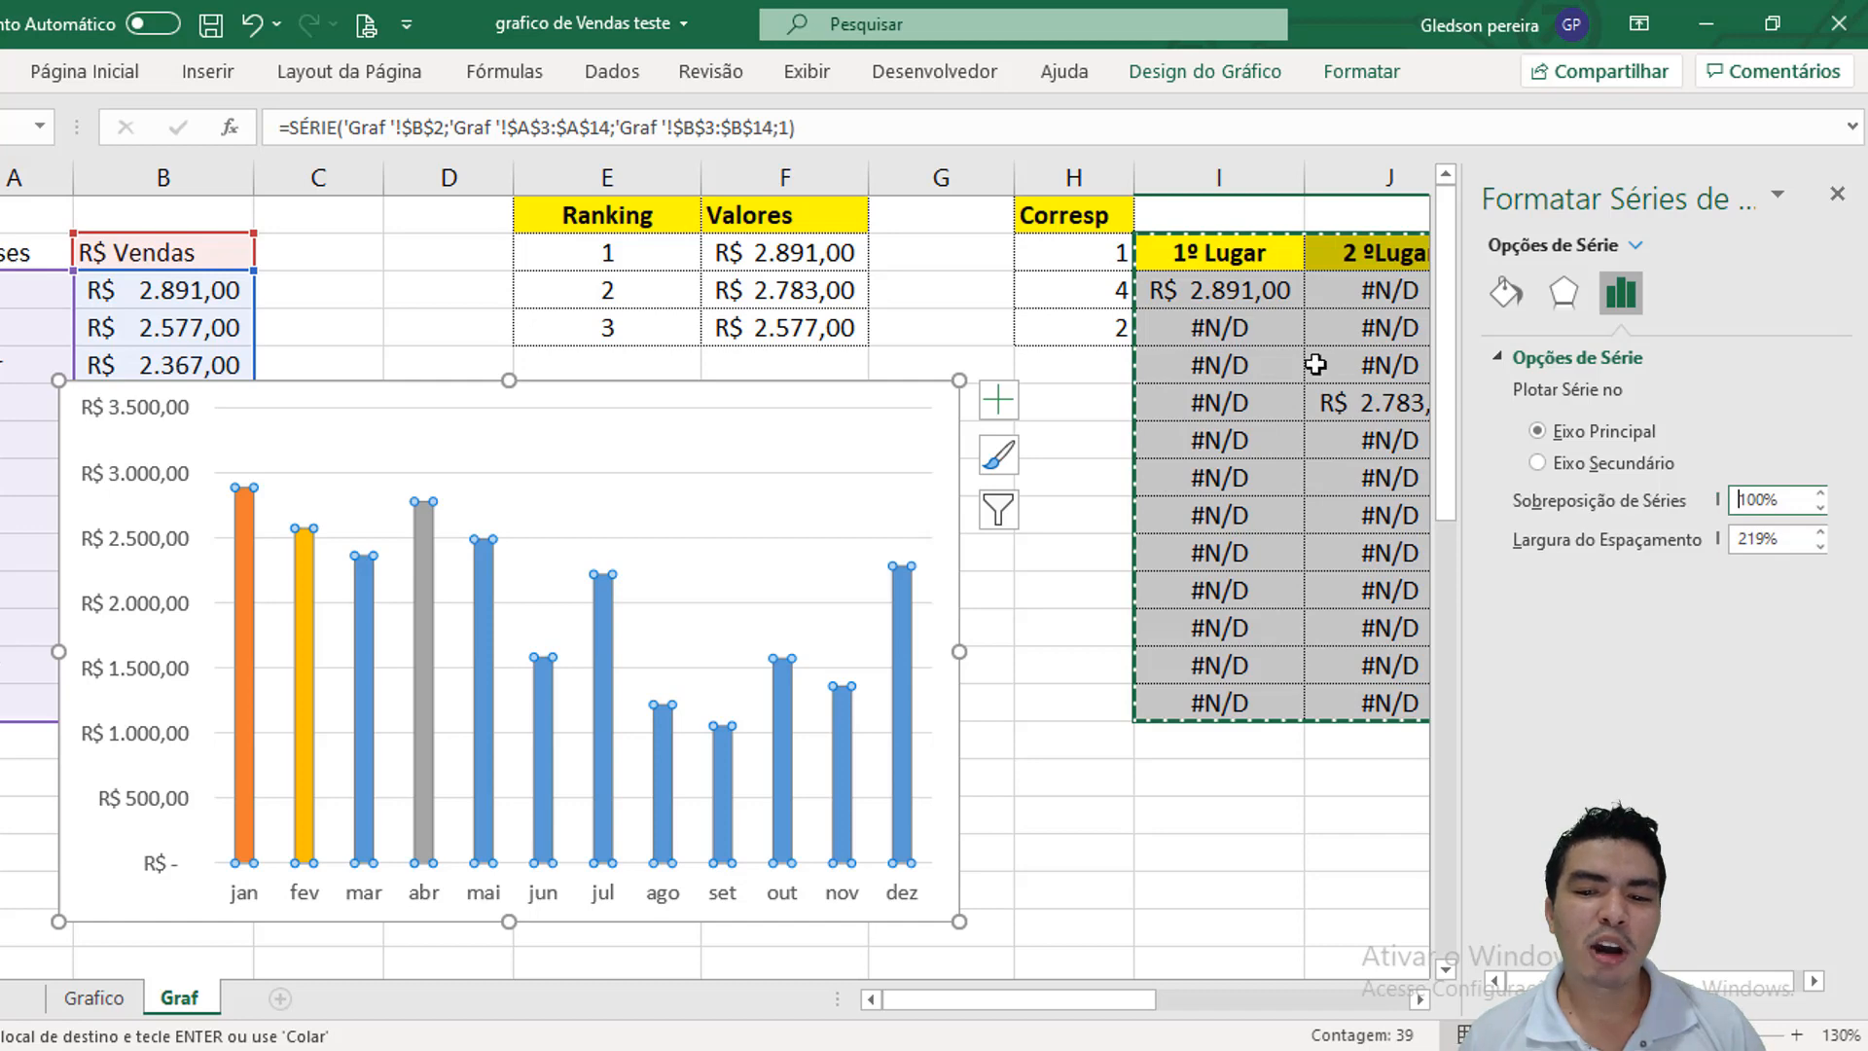
Add a legend (Legenda) to the sales chart.
{"action": "left_click", "coordinate": [938, 328]}
{"action": "left_click", "coordinate": [940, 404]}
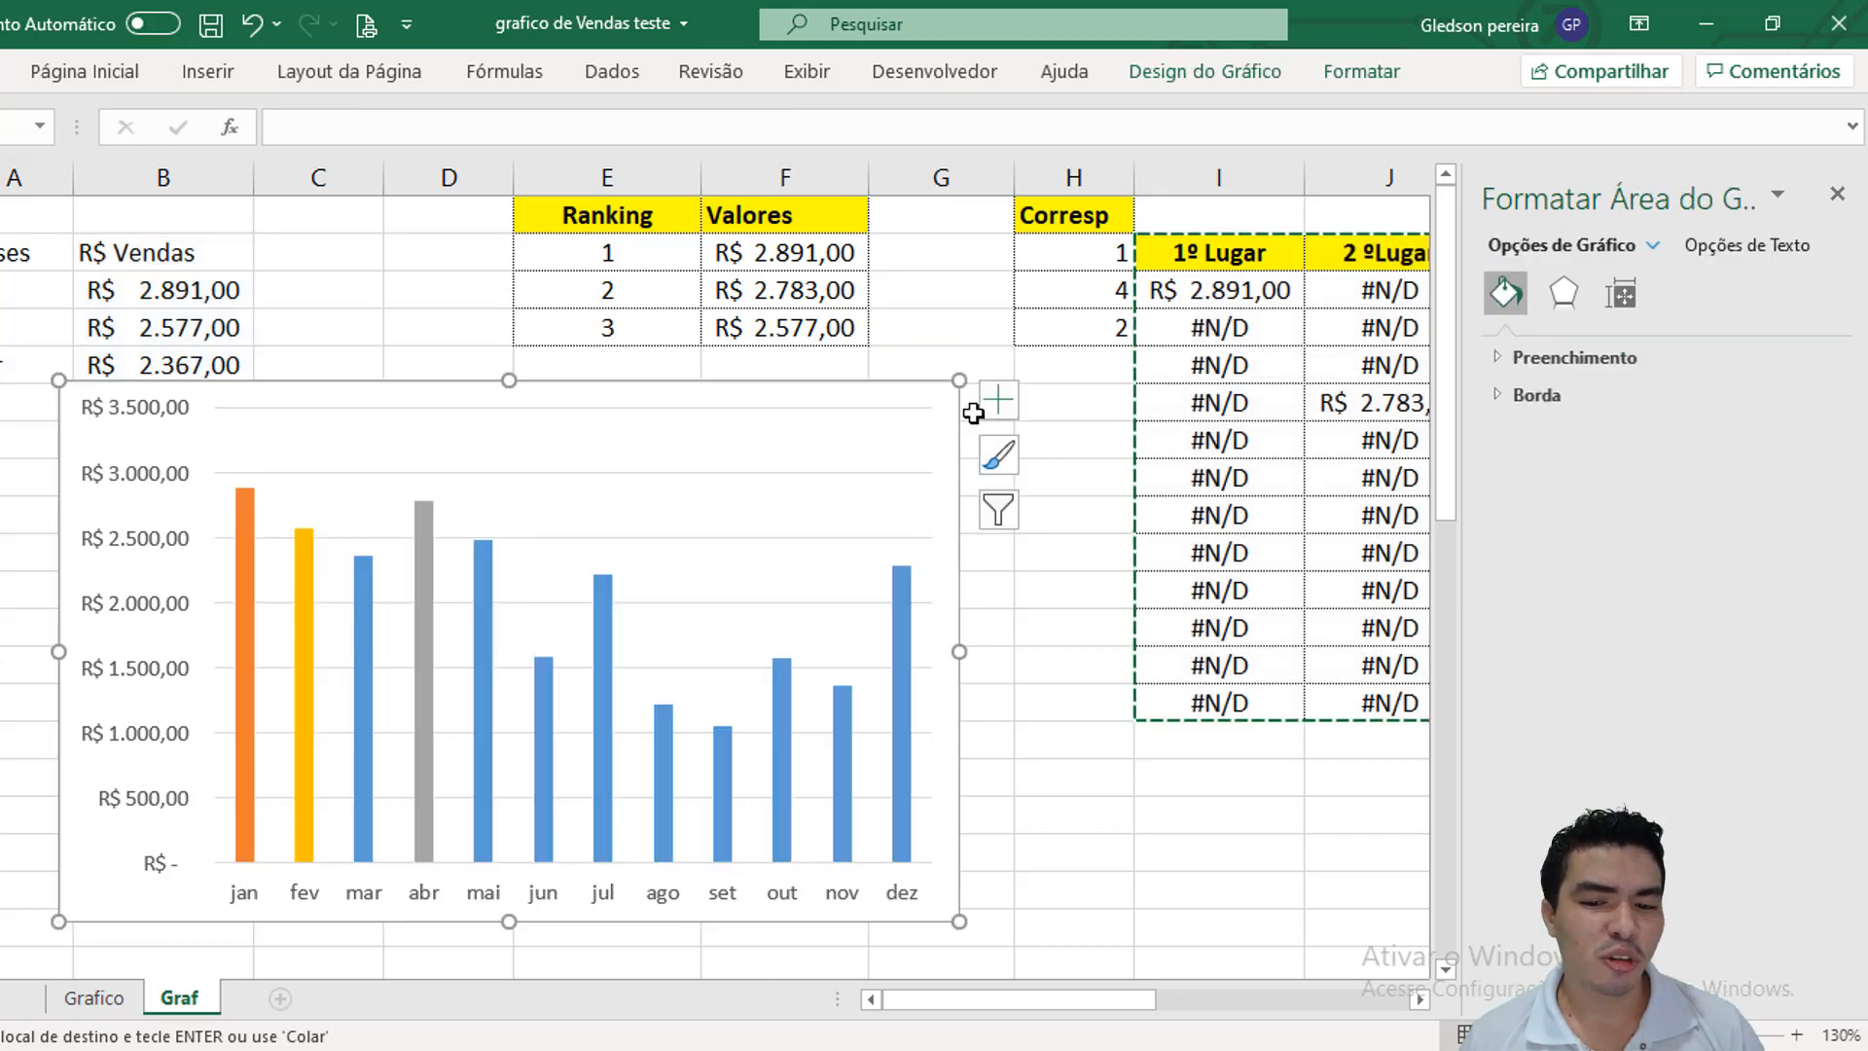
{"action": "left_click", "coordinate": [1002, 404]}
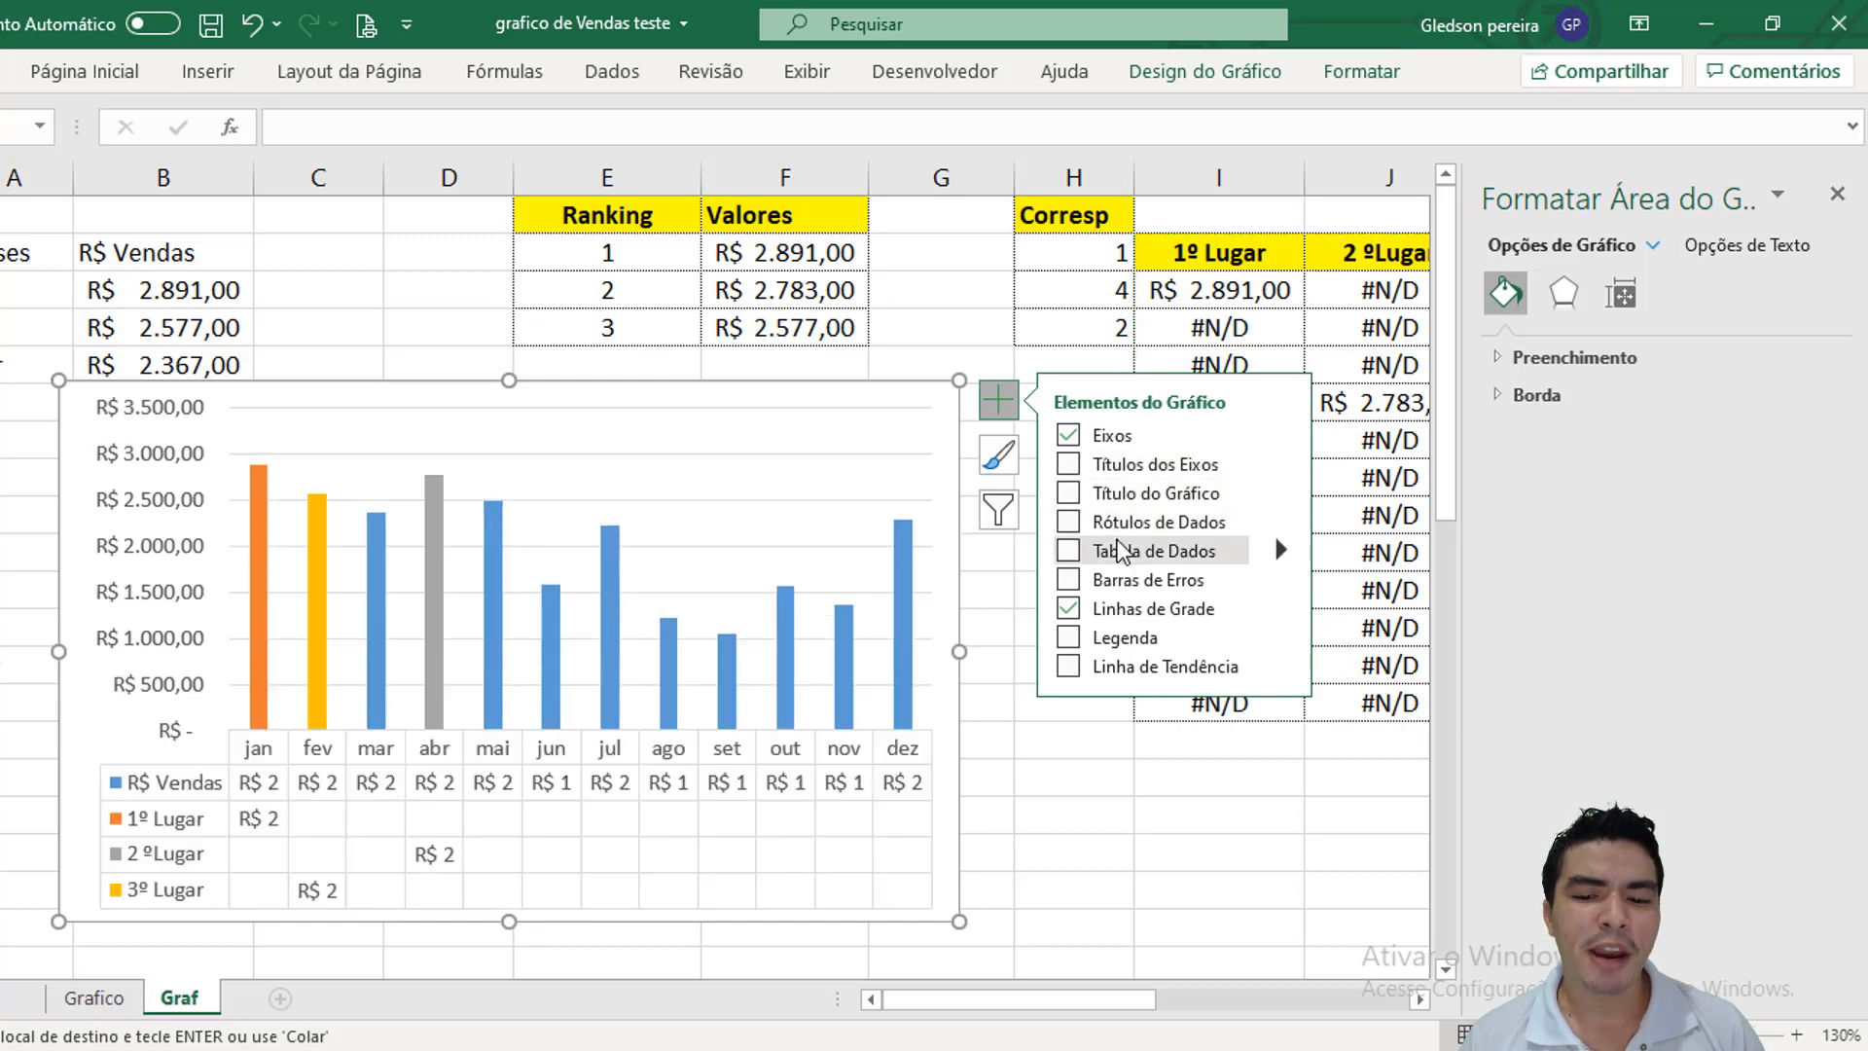
{"action": "left_click", "coordinate": [1071, 638]}
{"action": "left_click", "coordinate": [839, 641]}
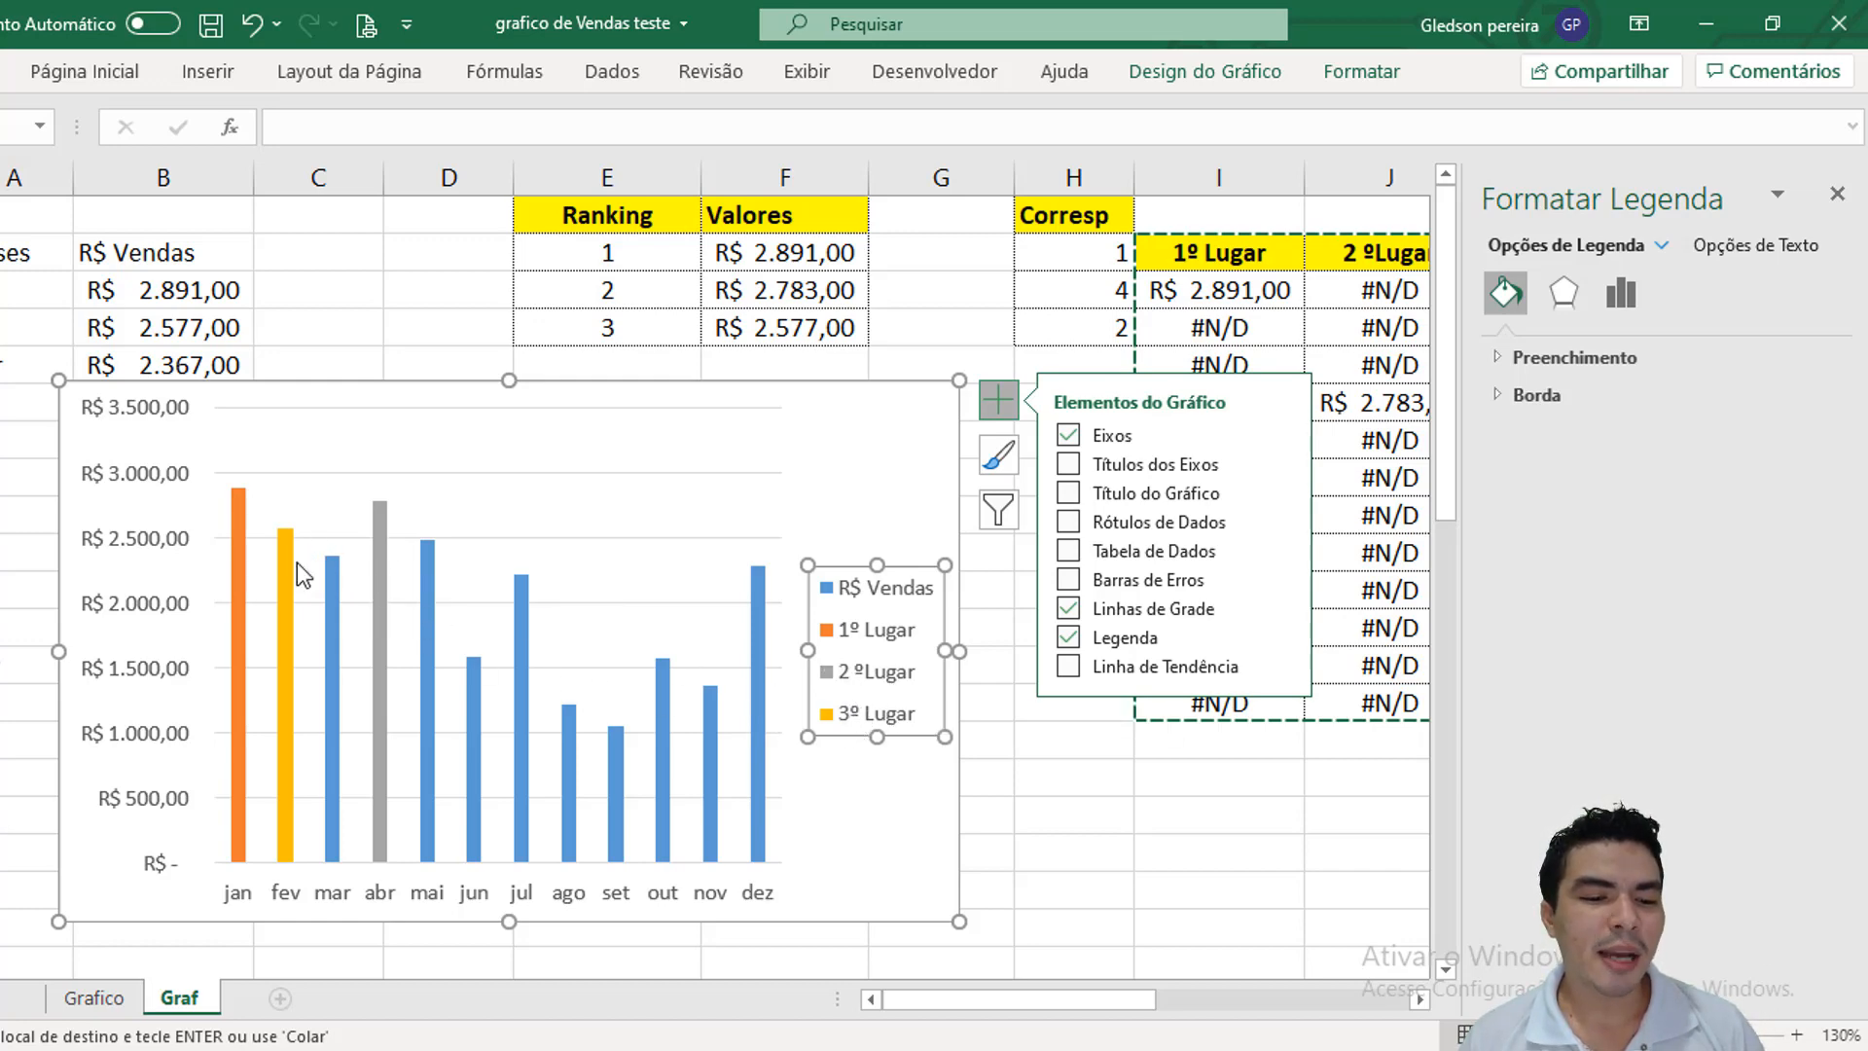
{"action": "left_click", "coordinate": [1068, 750]}
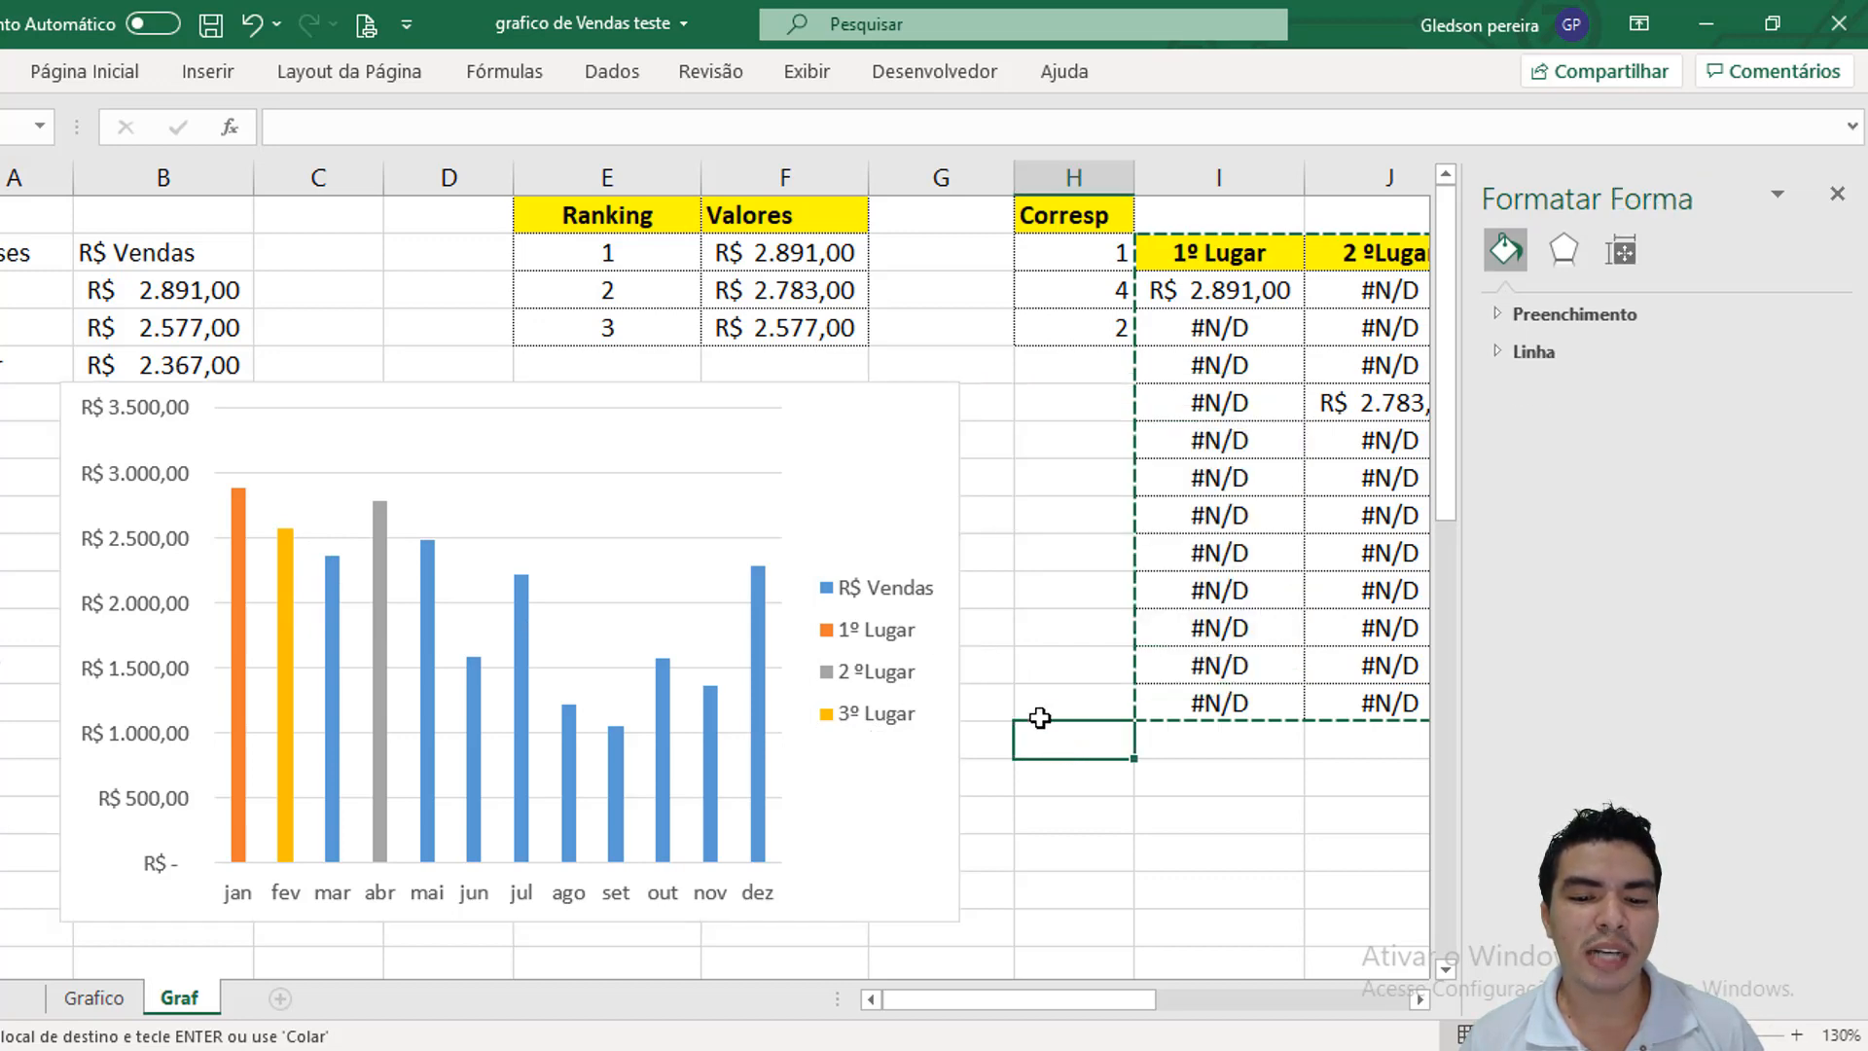
Widen the chart to the right edge of column I and shorten its plot area to leave room below the months.
{"action": "left_click", "coordinate": [880, 526]}
{"action": "left_click_drag", "start_coordinate": [966, 653], "coordinate": [1314, 642]}
{"action": "left_click", "coordinate": [1391, 852]}
{"action": "left_click", "coordinate": [1007, 642]}
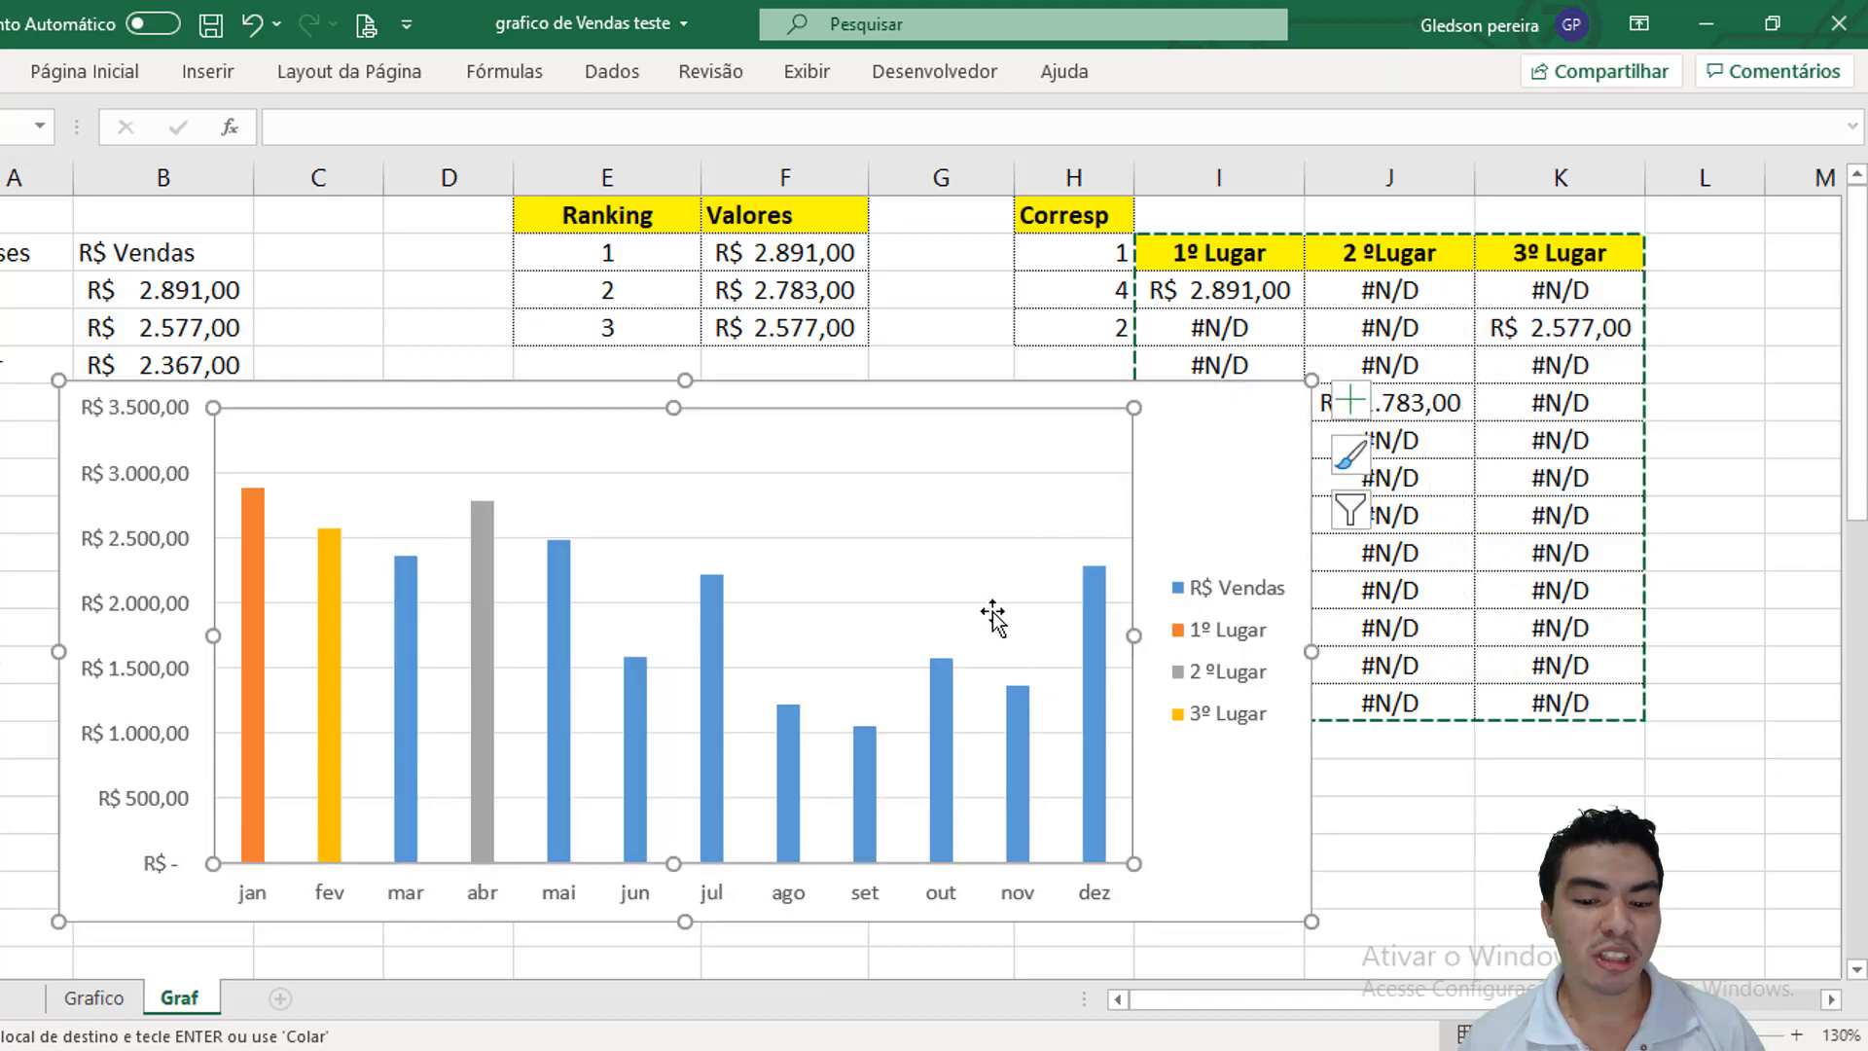
{"action": "left_click_drag", "start_coordinate": [1133, 863], "coordinate": [1139, 749]}
Move the legend below the plot area, lay its entries out in a single row and roughly centre it.
{"action": "left_click_drag", "start_coordinate": [1160, 612], "coordinate": [528, 774]}
{"action": "left_click_drag", "start_coordinate": [770, 830], "coordinate": [988, 837]}
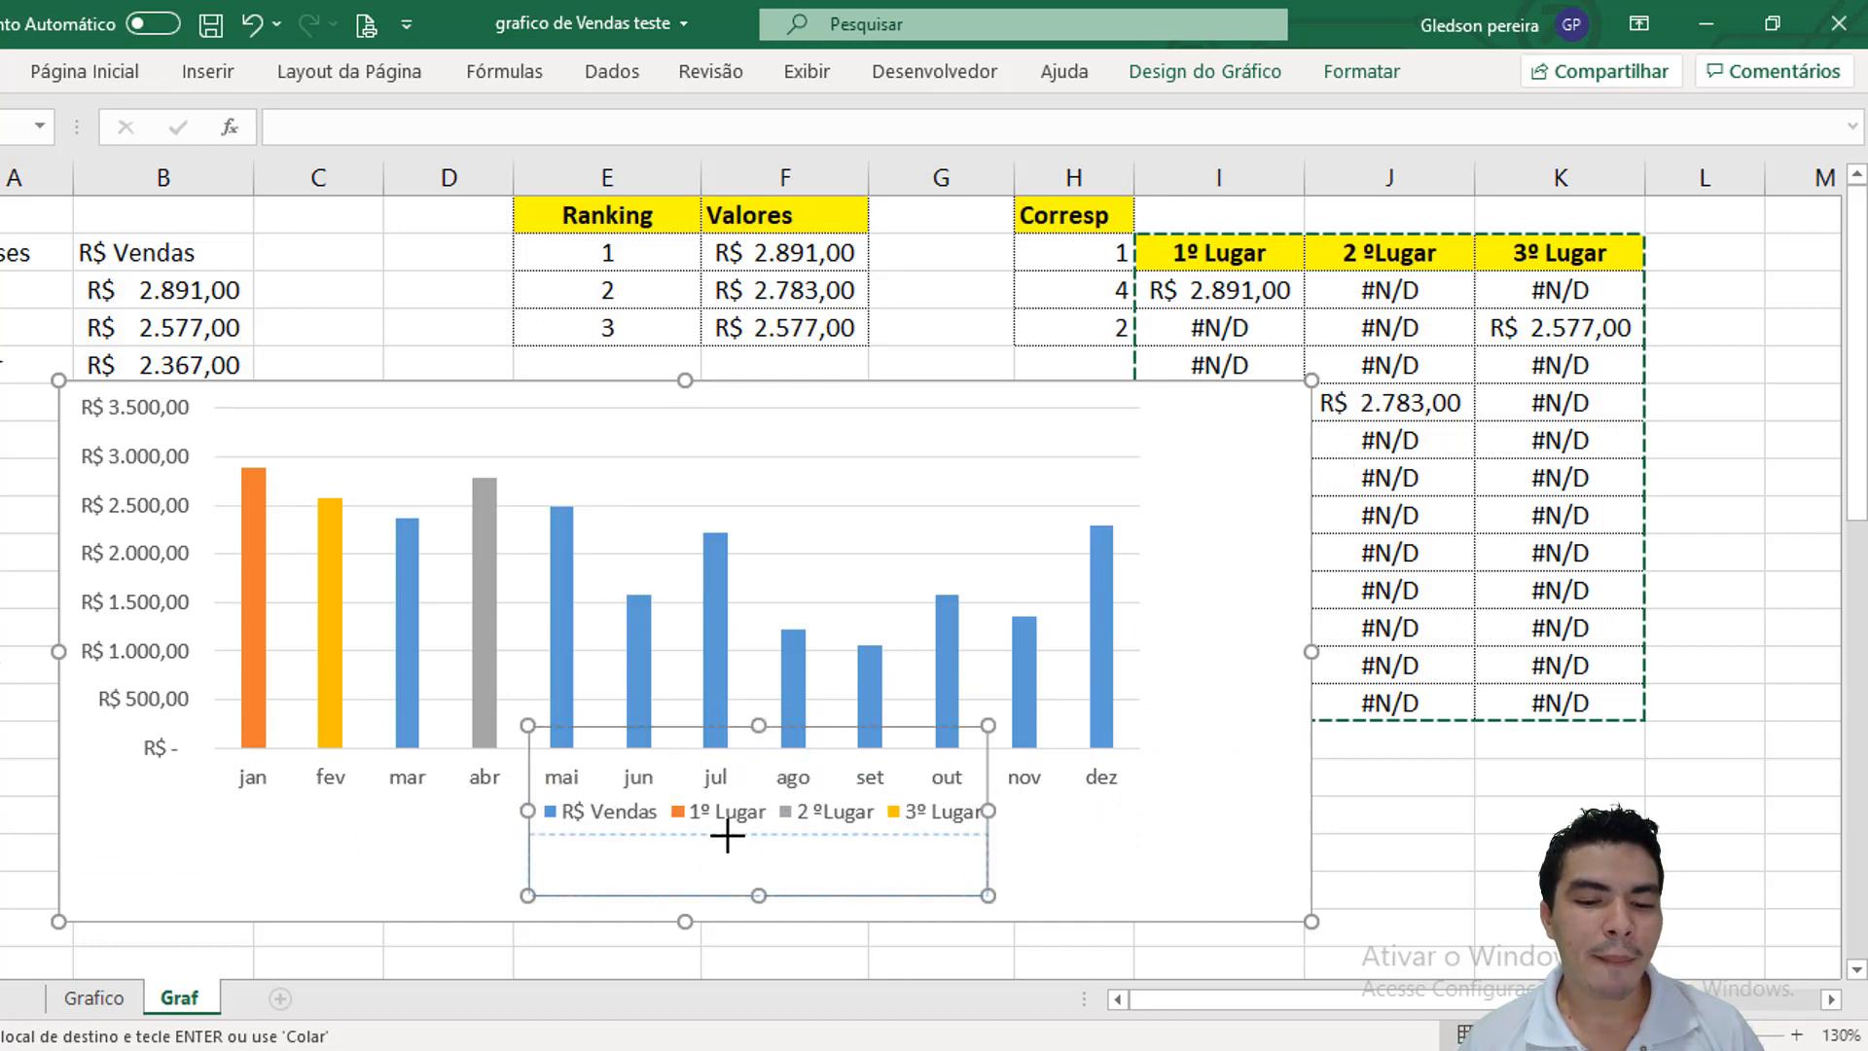
{"action": "left_click_drag", "start_coordinate": [727, 835], "coordinate": [621, 839]}
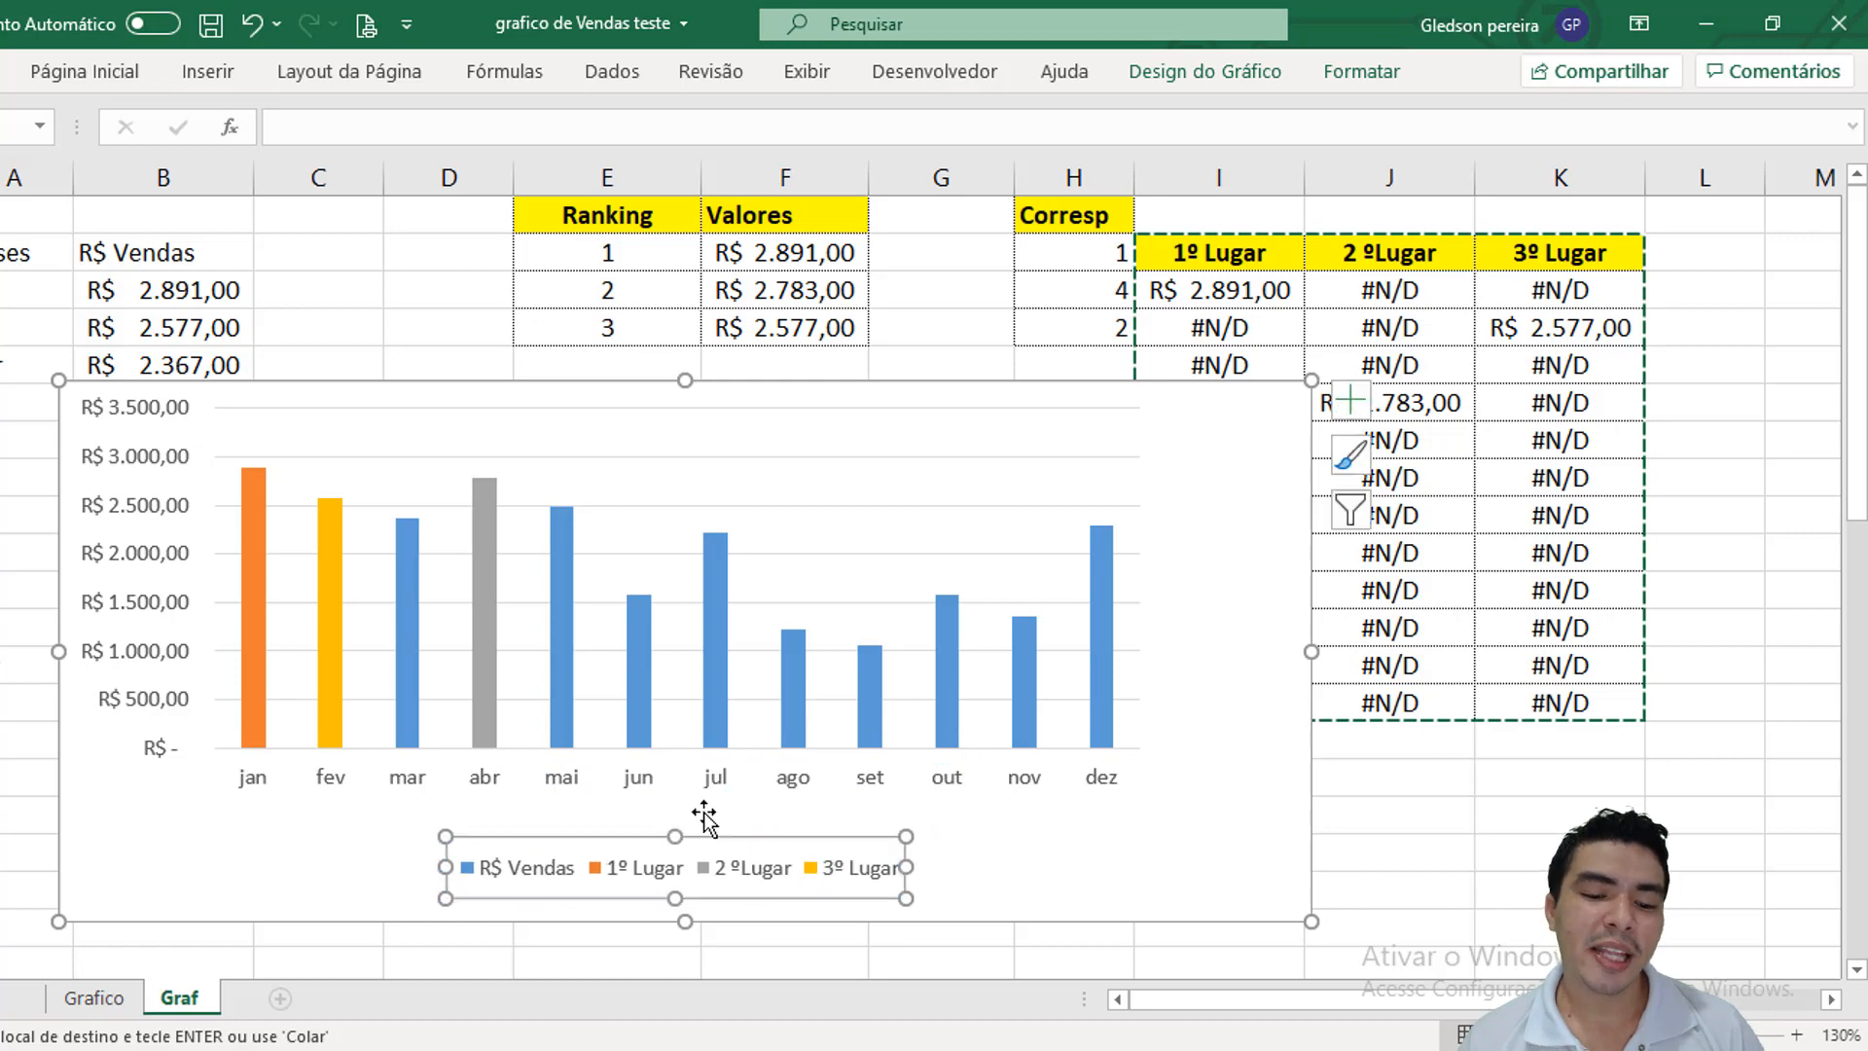
{"action": "key", "text": "Escape"}
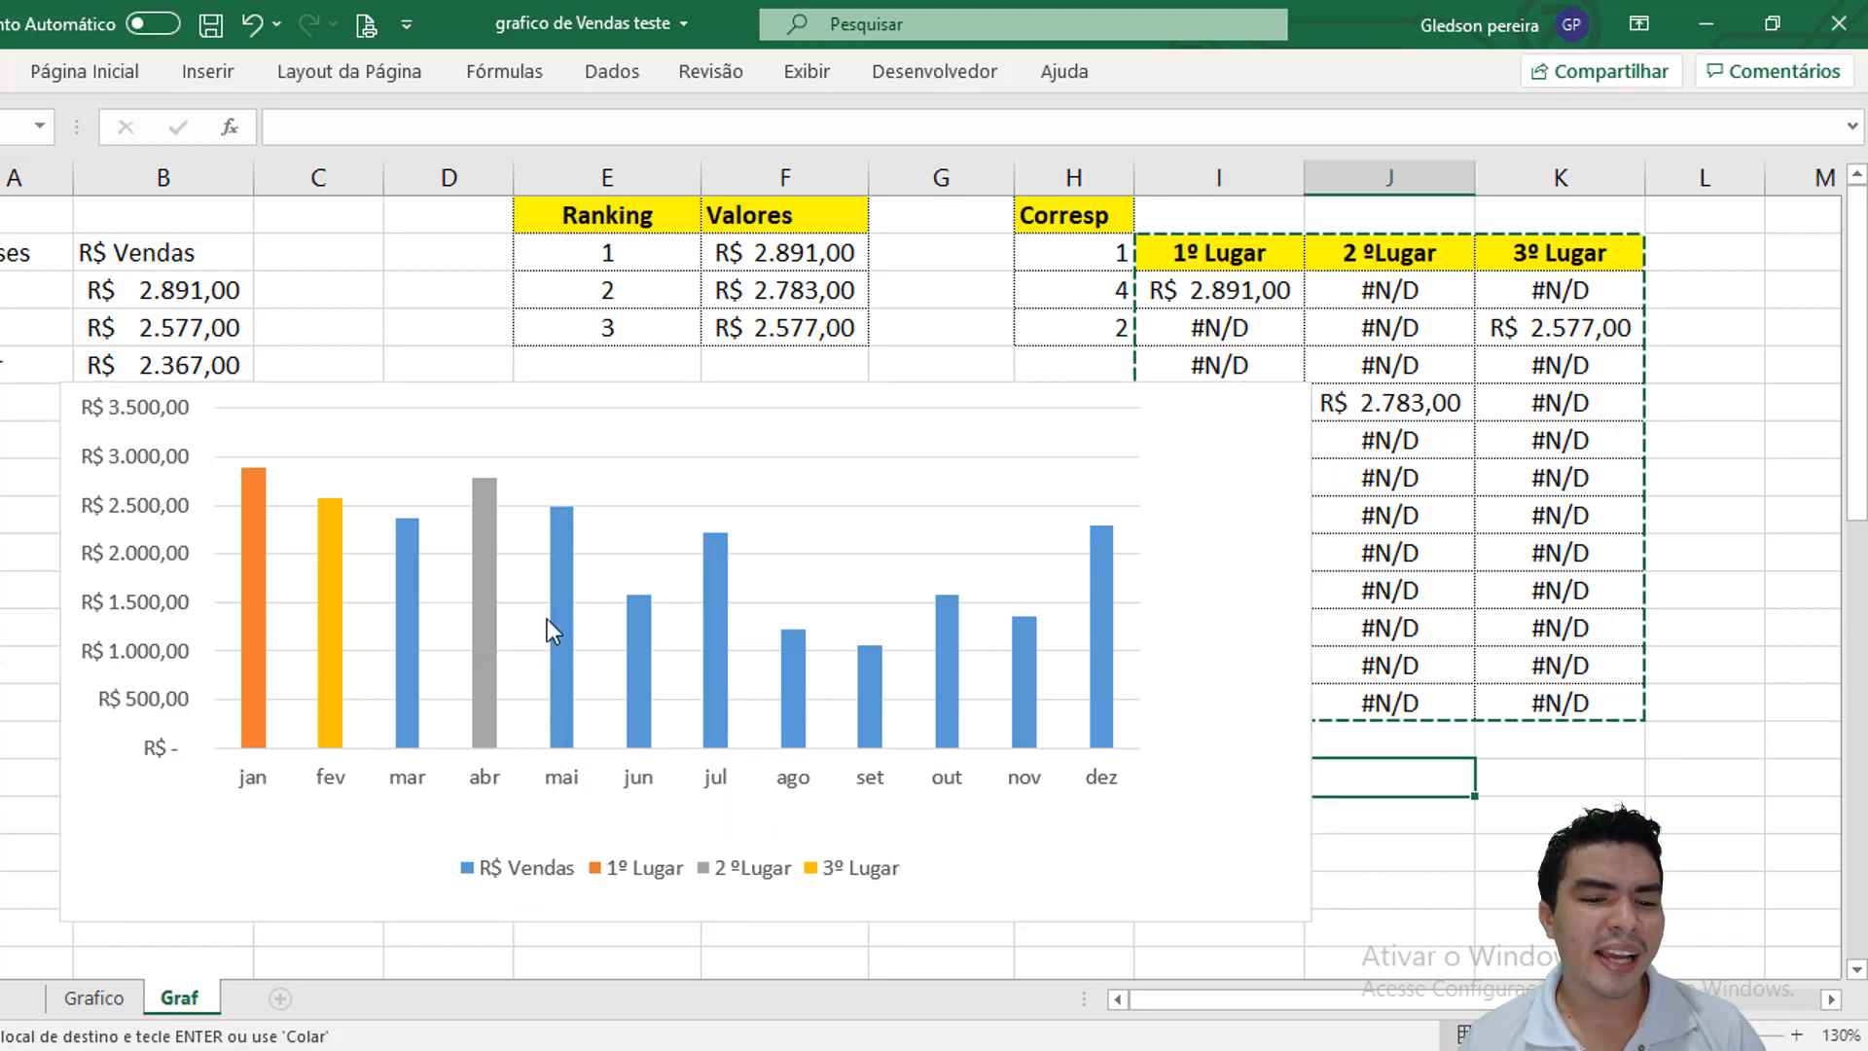
Add data labels to the 2º Lugar, 3º Lugar and 1º Lugar columns of the chart.
{"action": "mouse_move", "coordinate": [488, 533]}
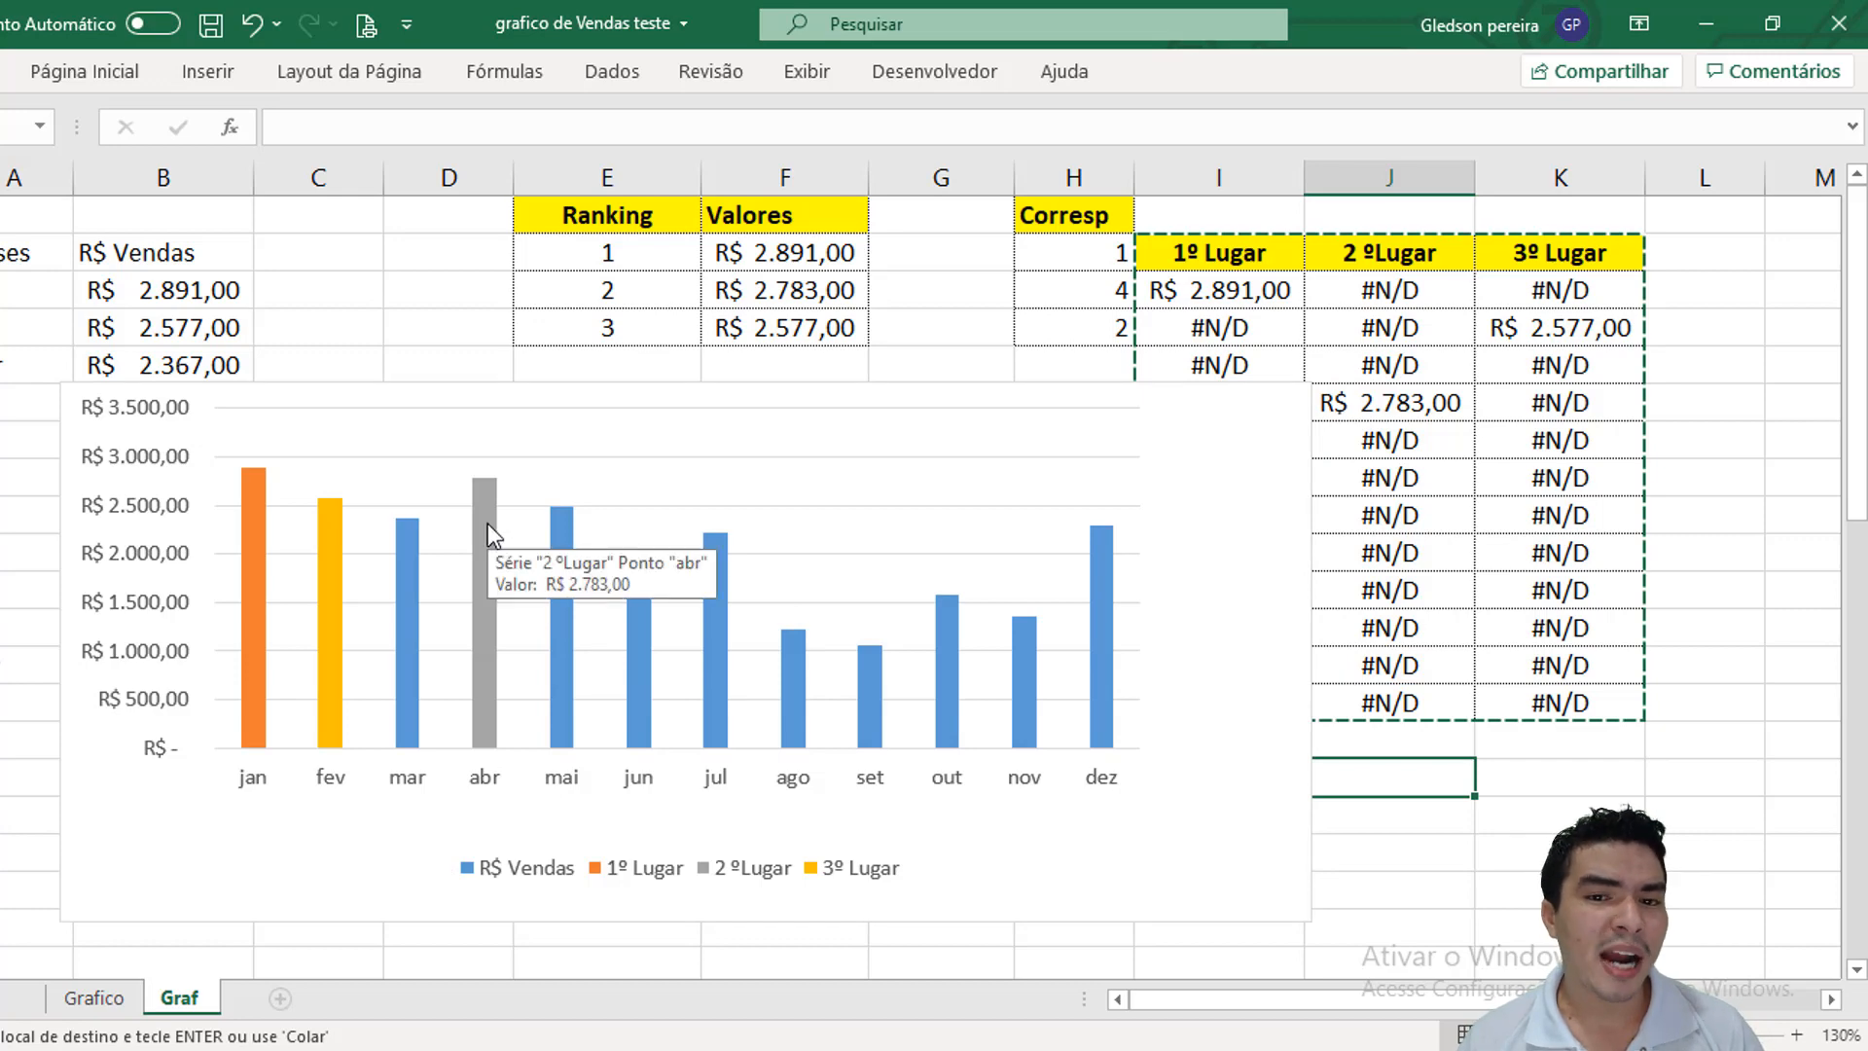
{"action": "right_click", "coordinate": [488, 523]}
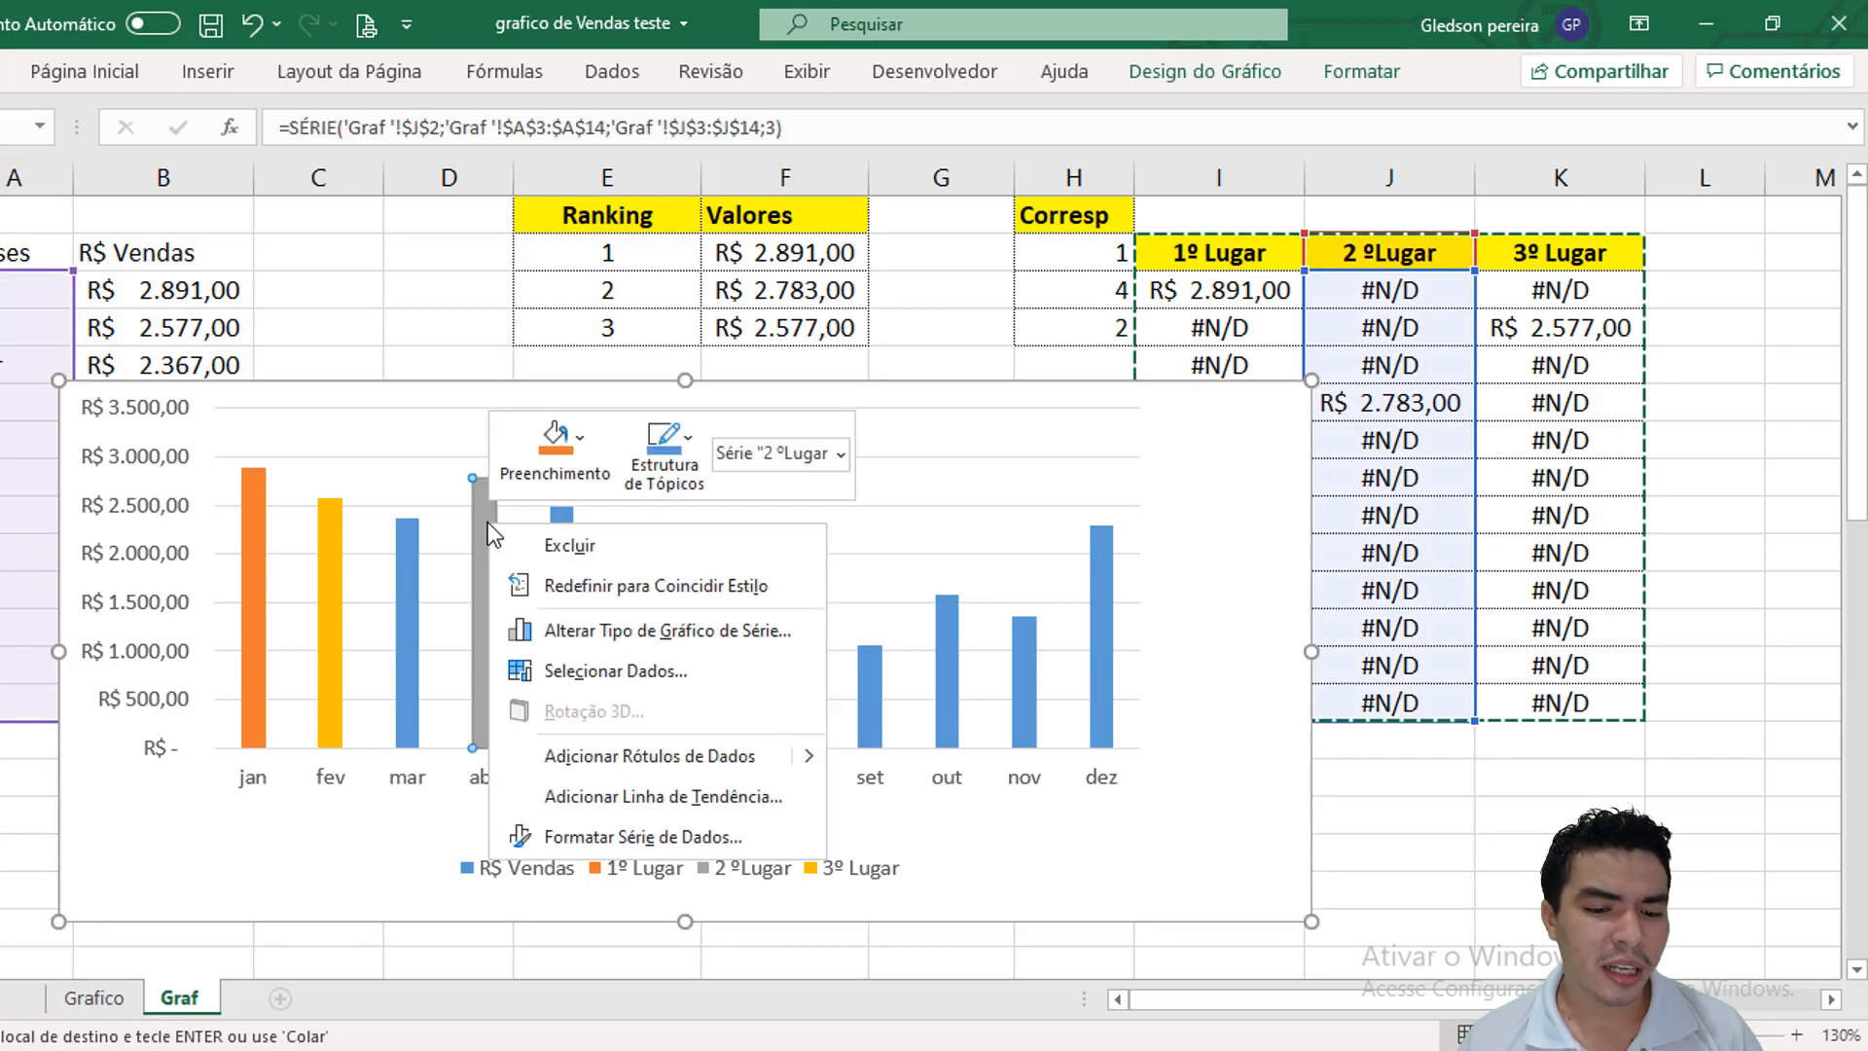
{"action": "left_click", "coordinate": [697, 755]}
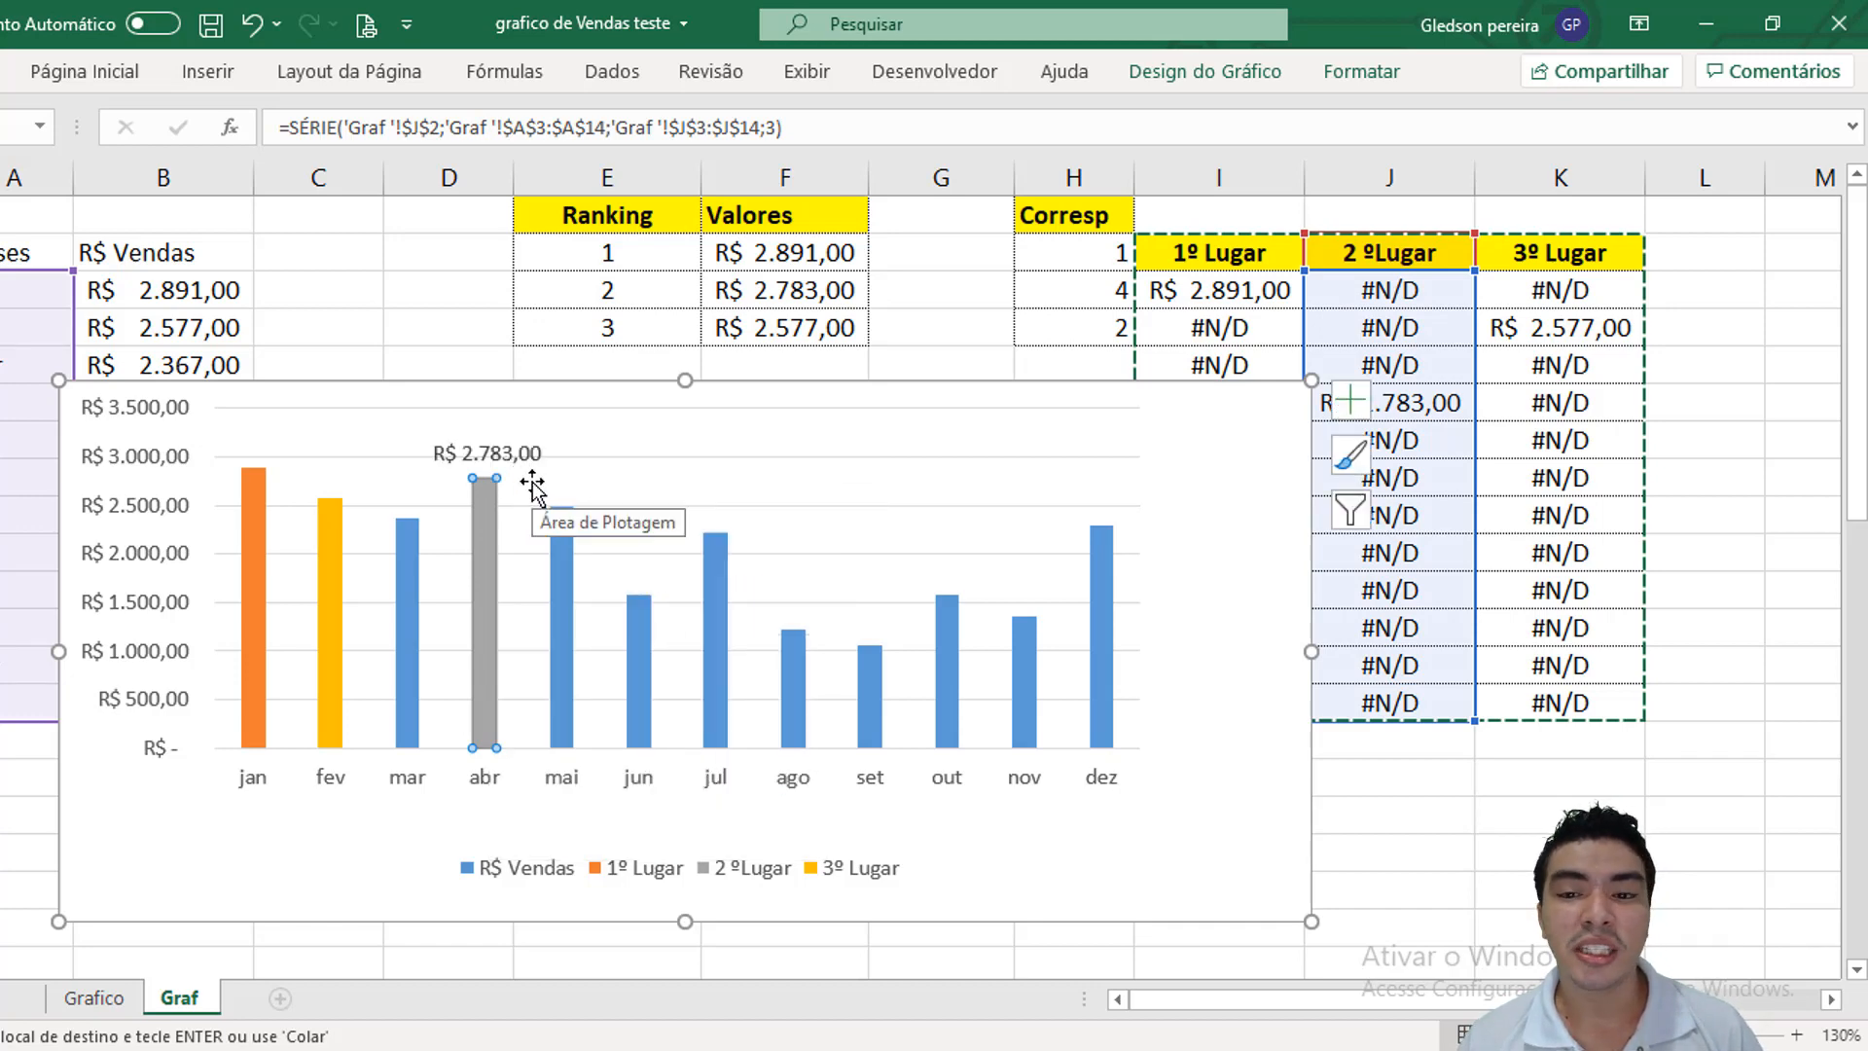
{"action": "left_click", "coordinate": [341, 538]}
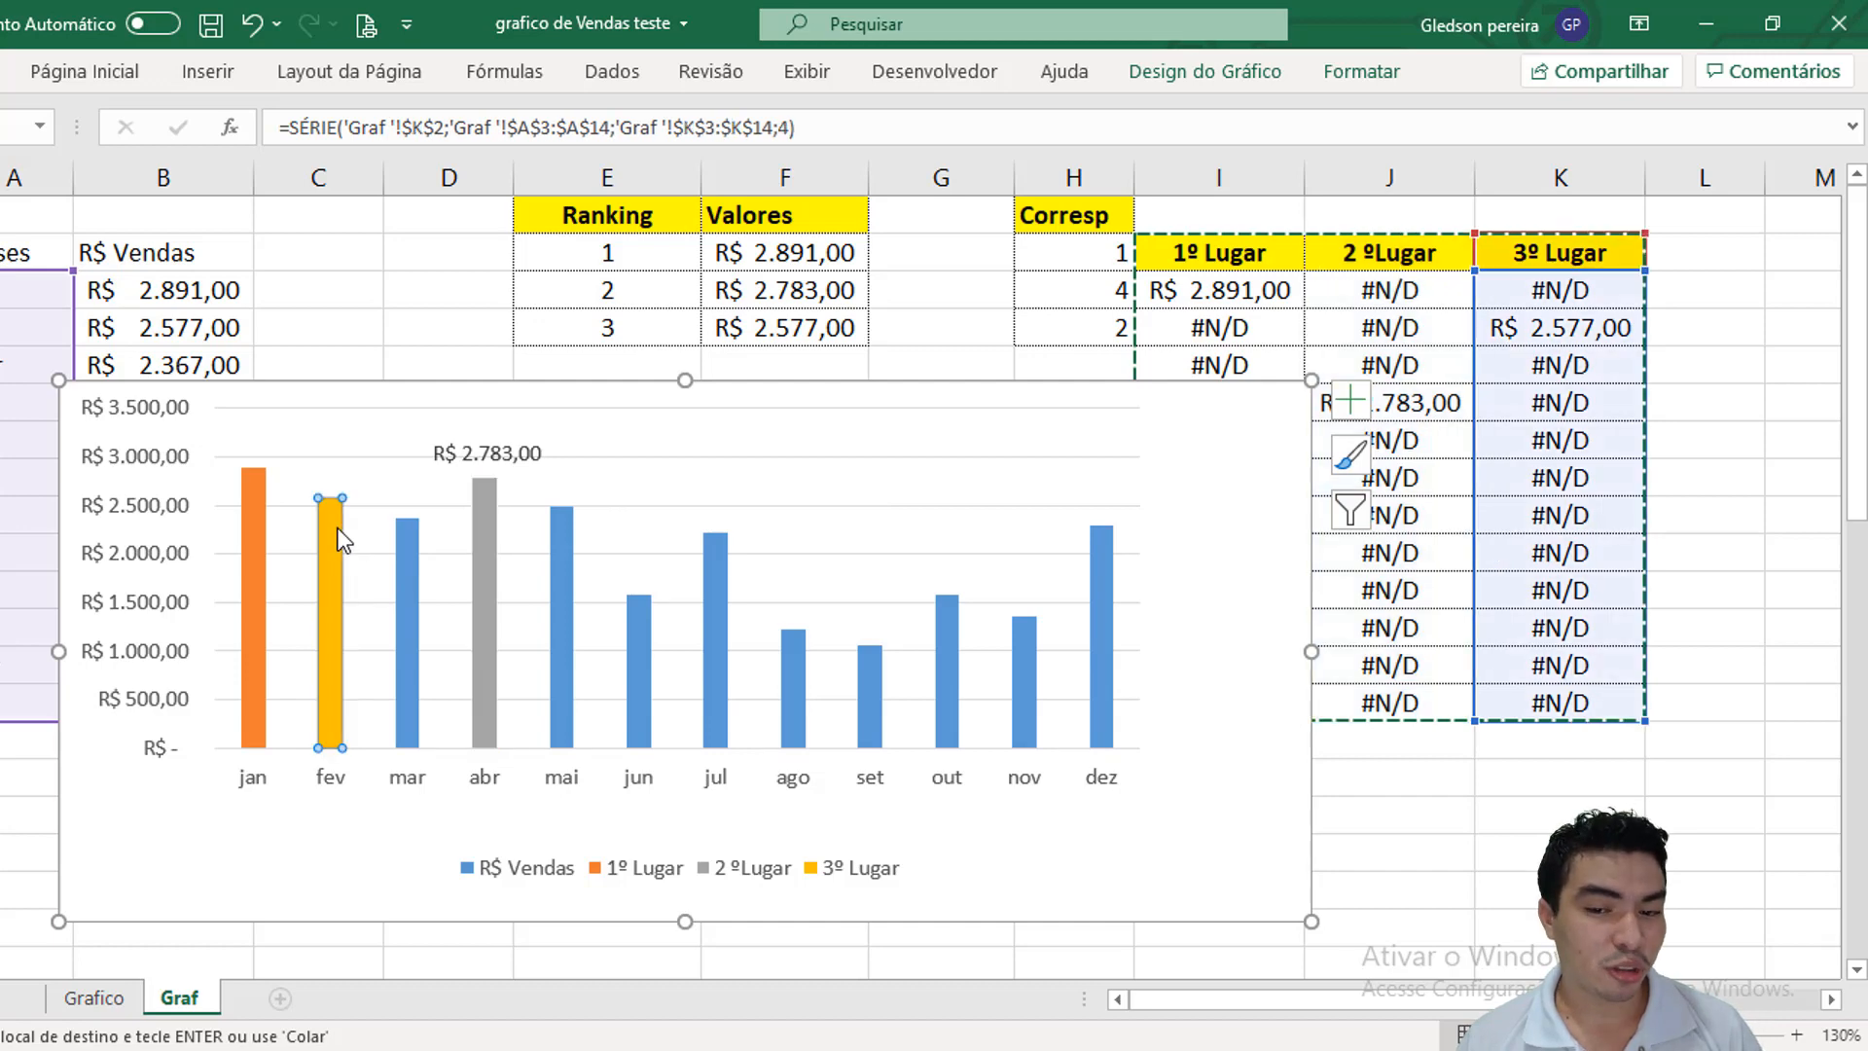
{"action": "right_click", "coordinate": [340, 538]}
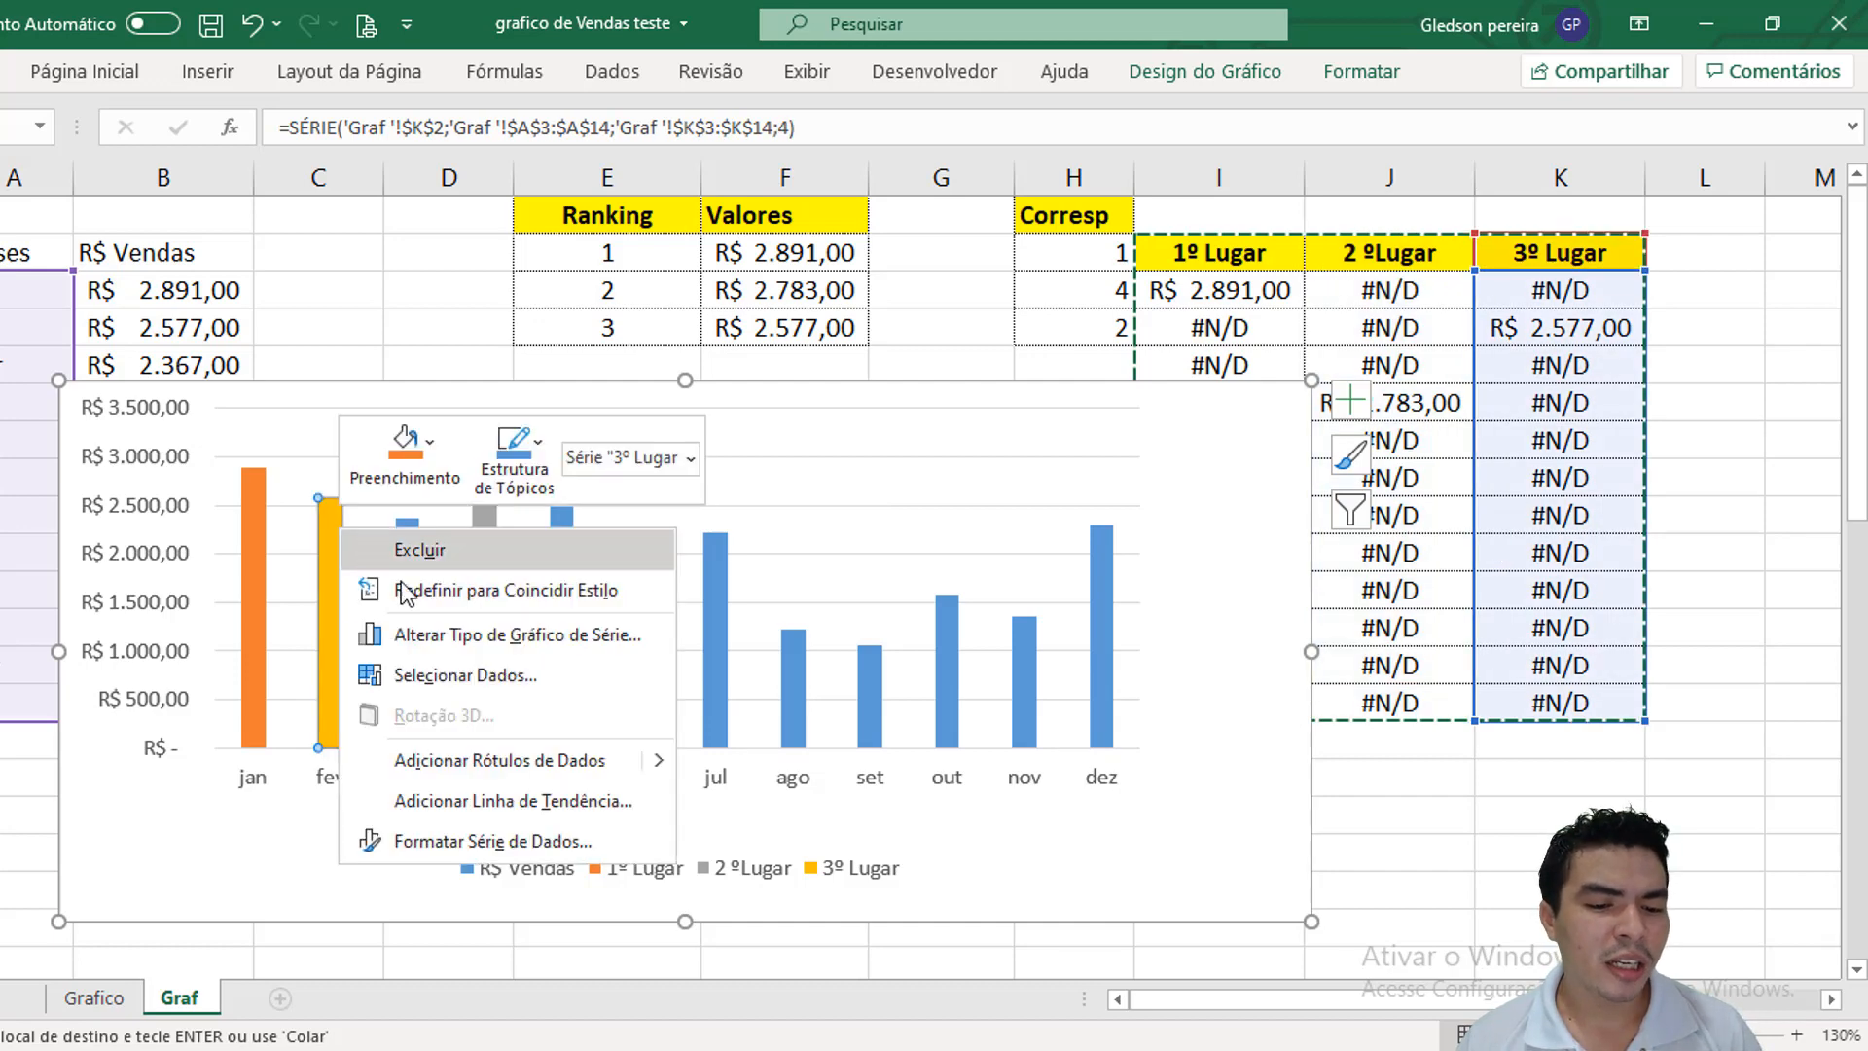
{"action": "left_click", "coordinate": [545, 760]}
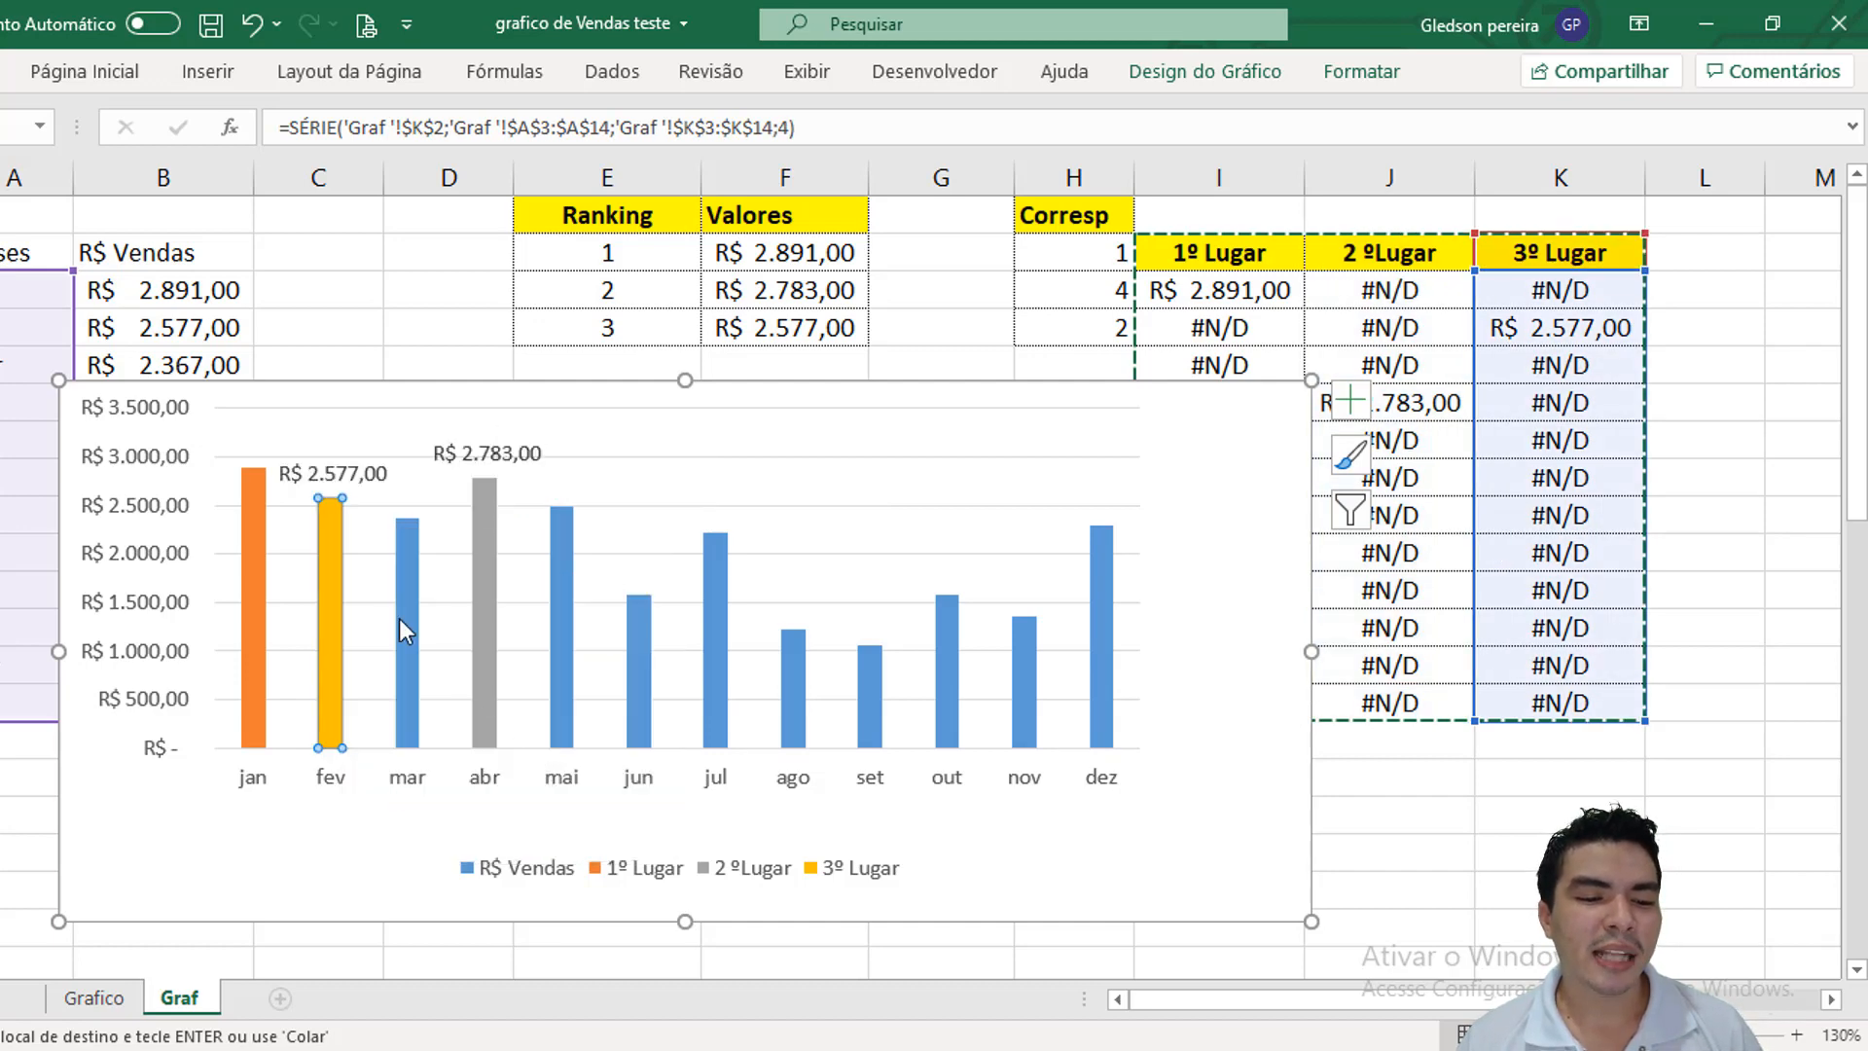
{"action": "left_click", "coordinate": [255, 520]}
{"action": "right_click", "coordinate": [255, 516]}
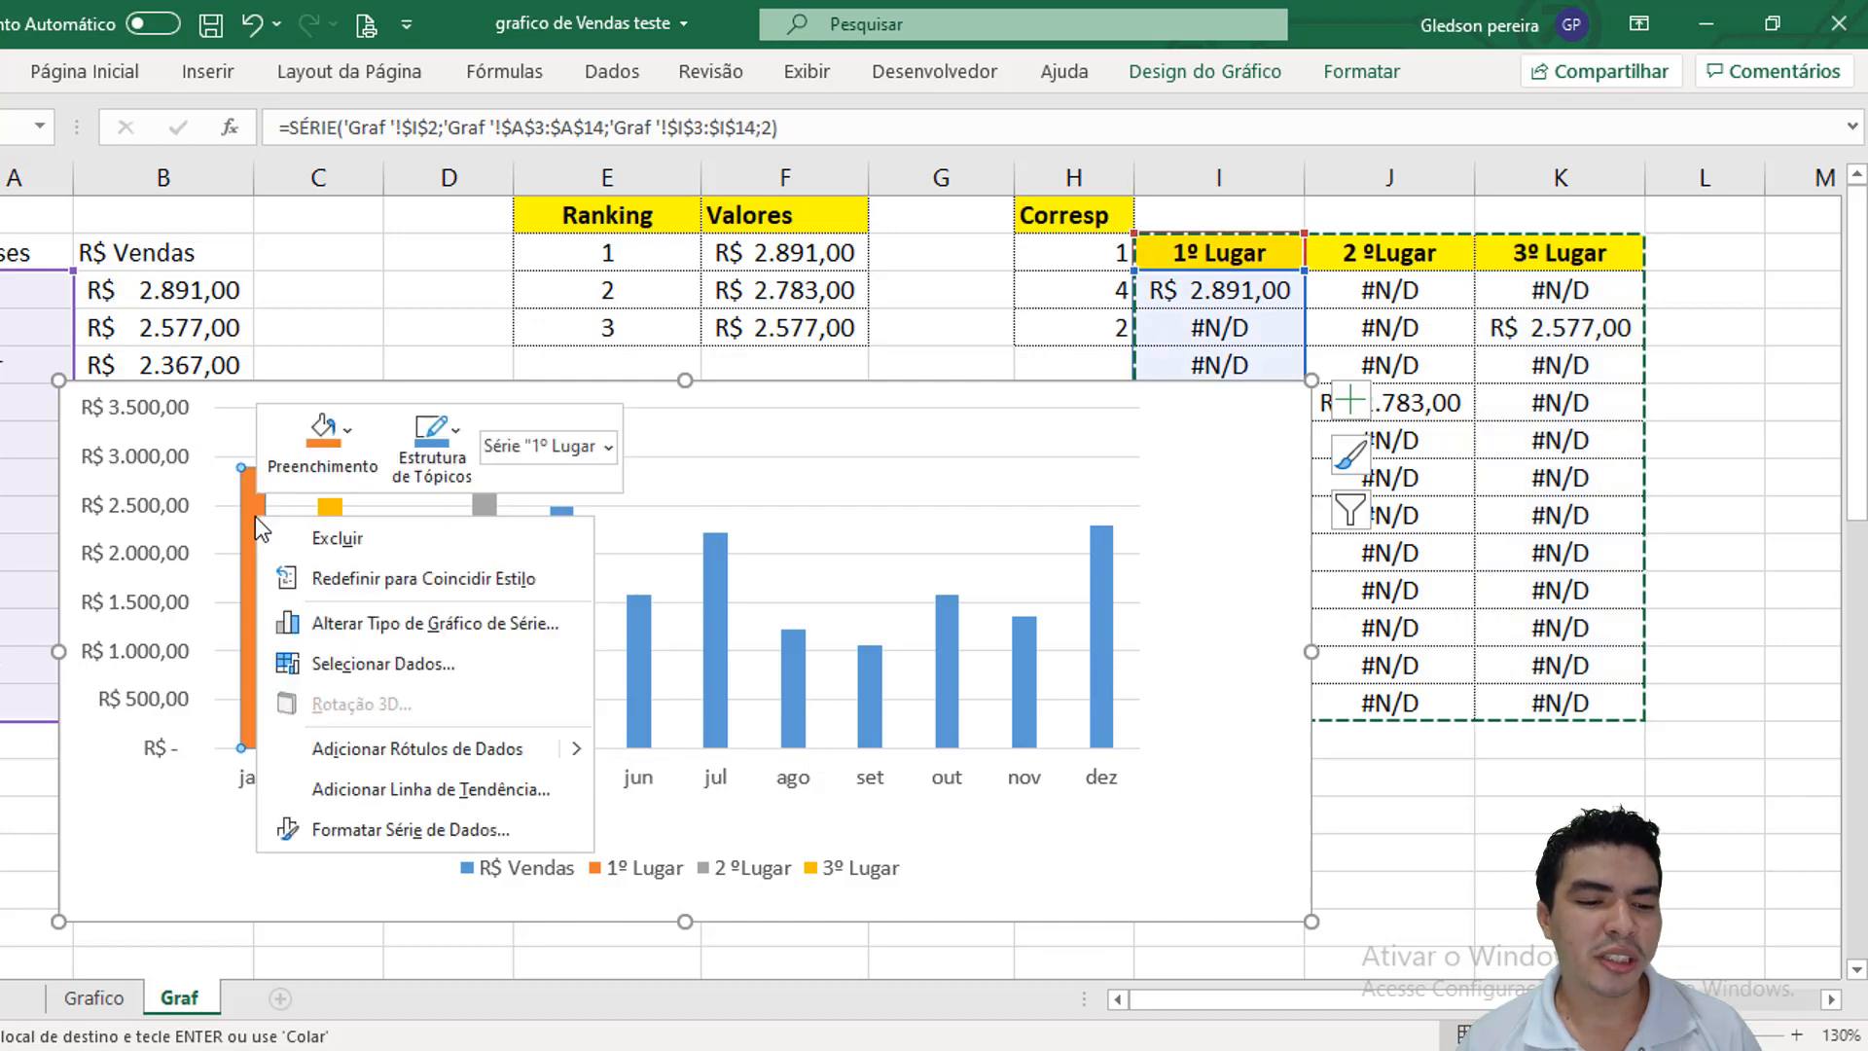
{"action": "left_click", "coordinate": [458, 749]}
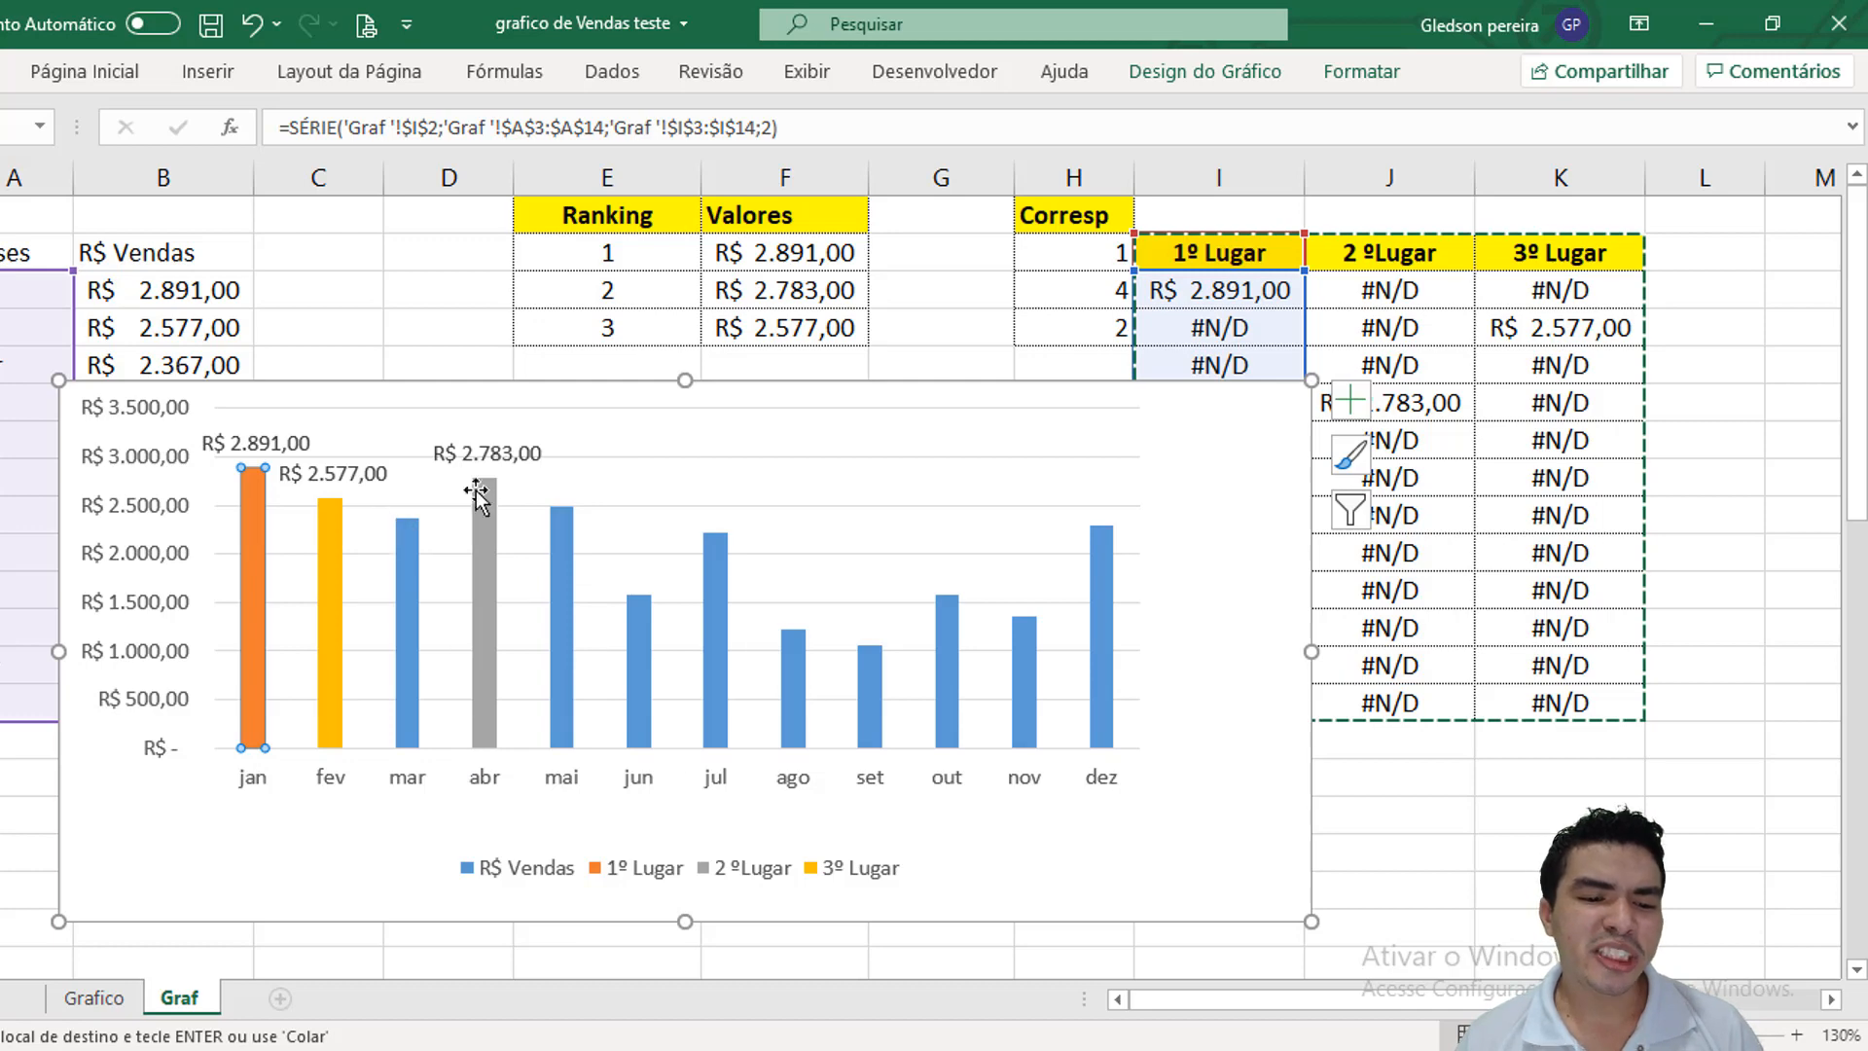
Position the 2º Lugar data label at Extremidade Interna and rotate its text 270°.
{"action": "left_click", "coordinate": [513, 453]}
{"action": "right_click", "coordinate": [513, 453]}
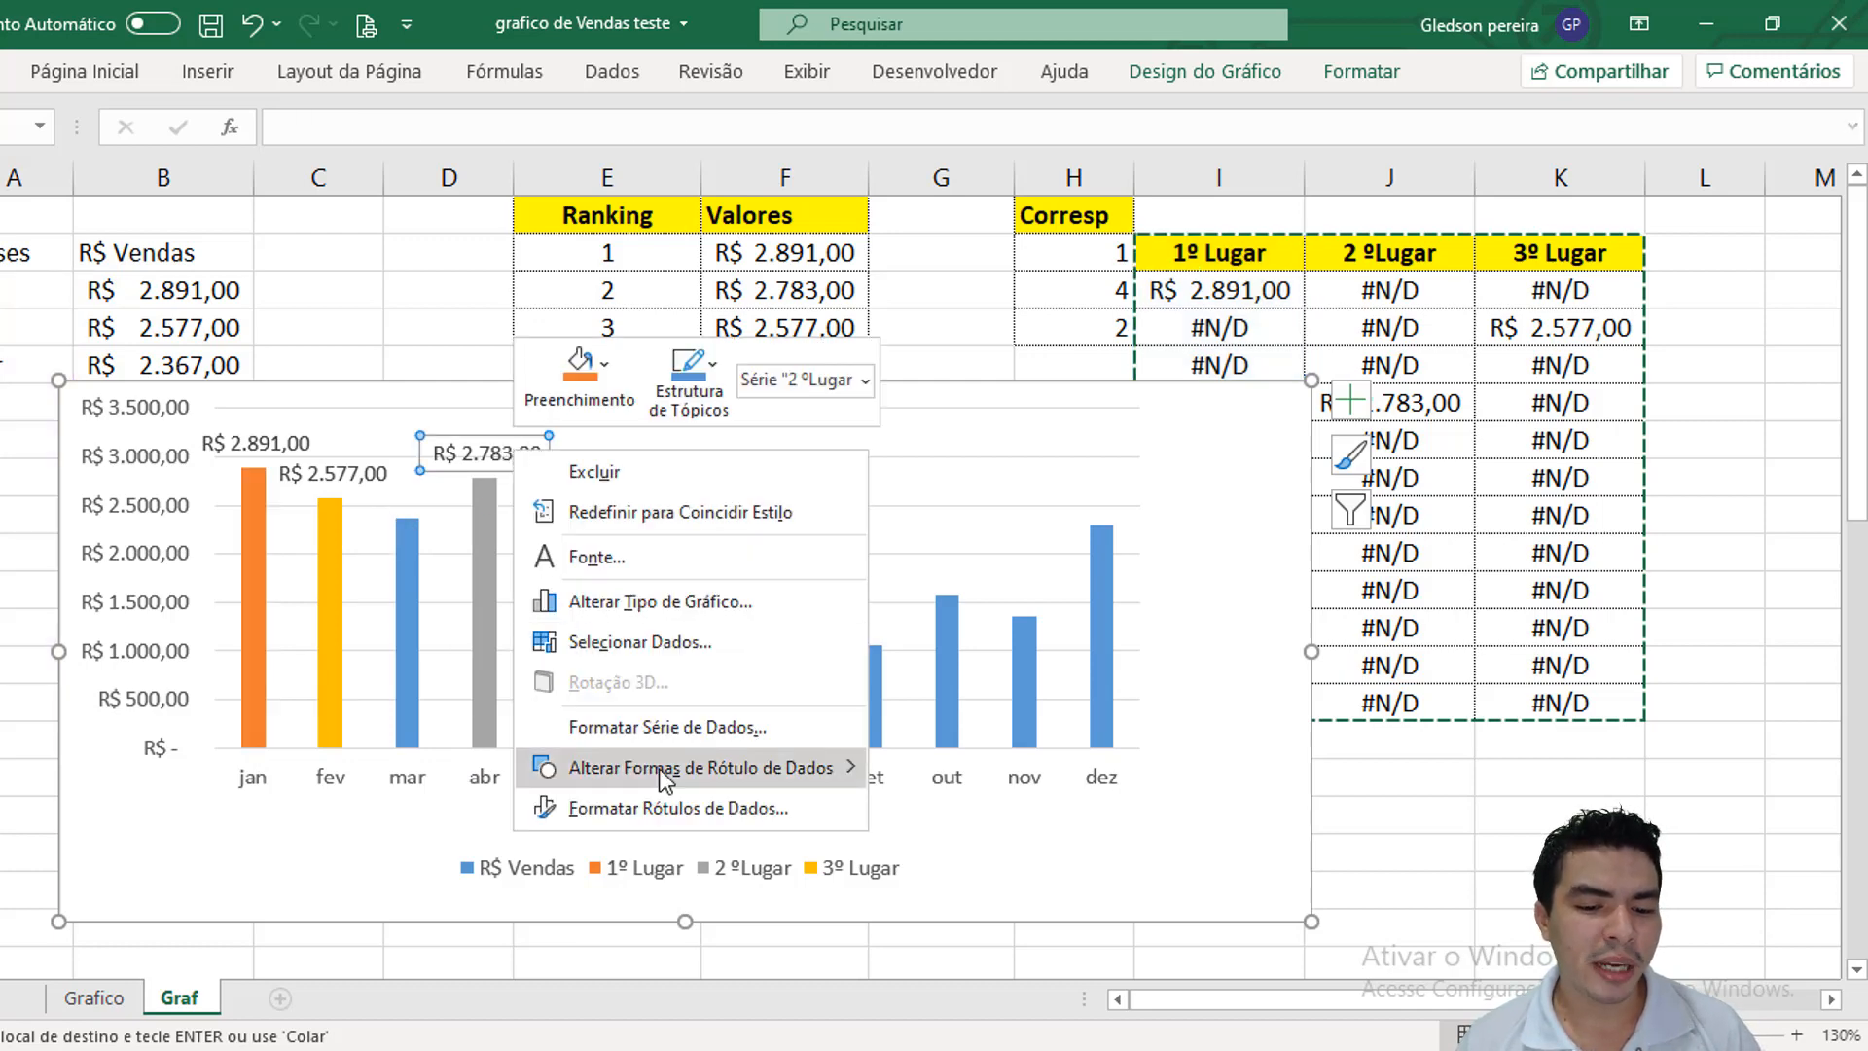
{"action": "left_click", "coordinate": [670, 808]}
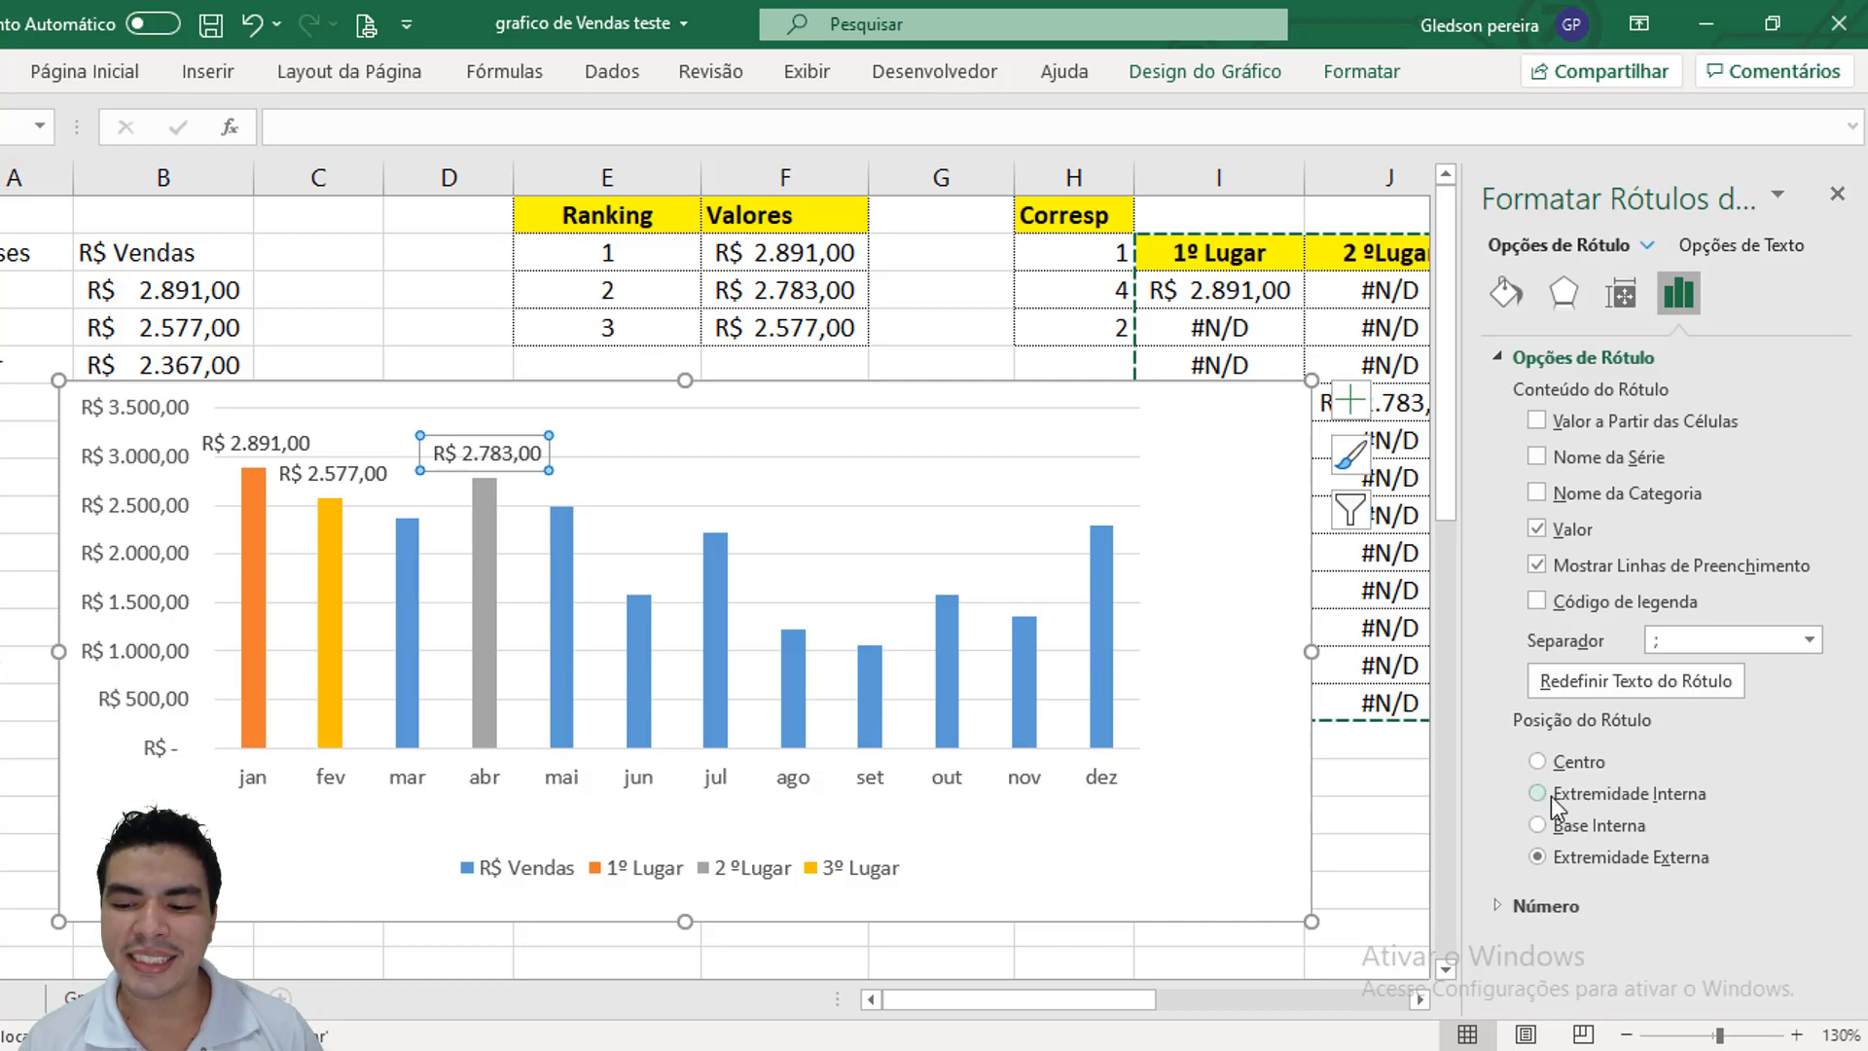
{"action": "left_click", "coordinate": [1539, 794]}
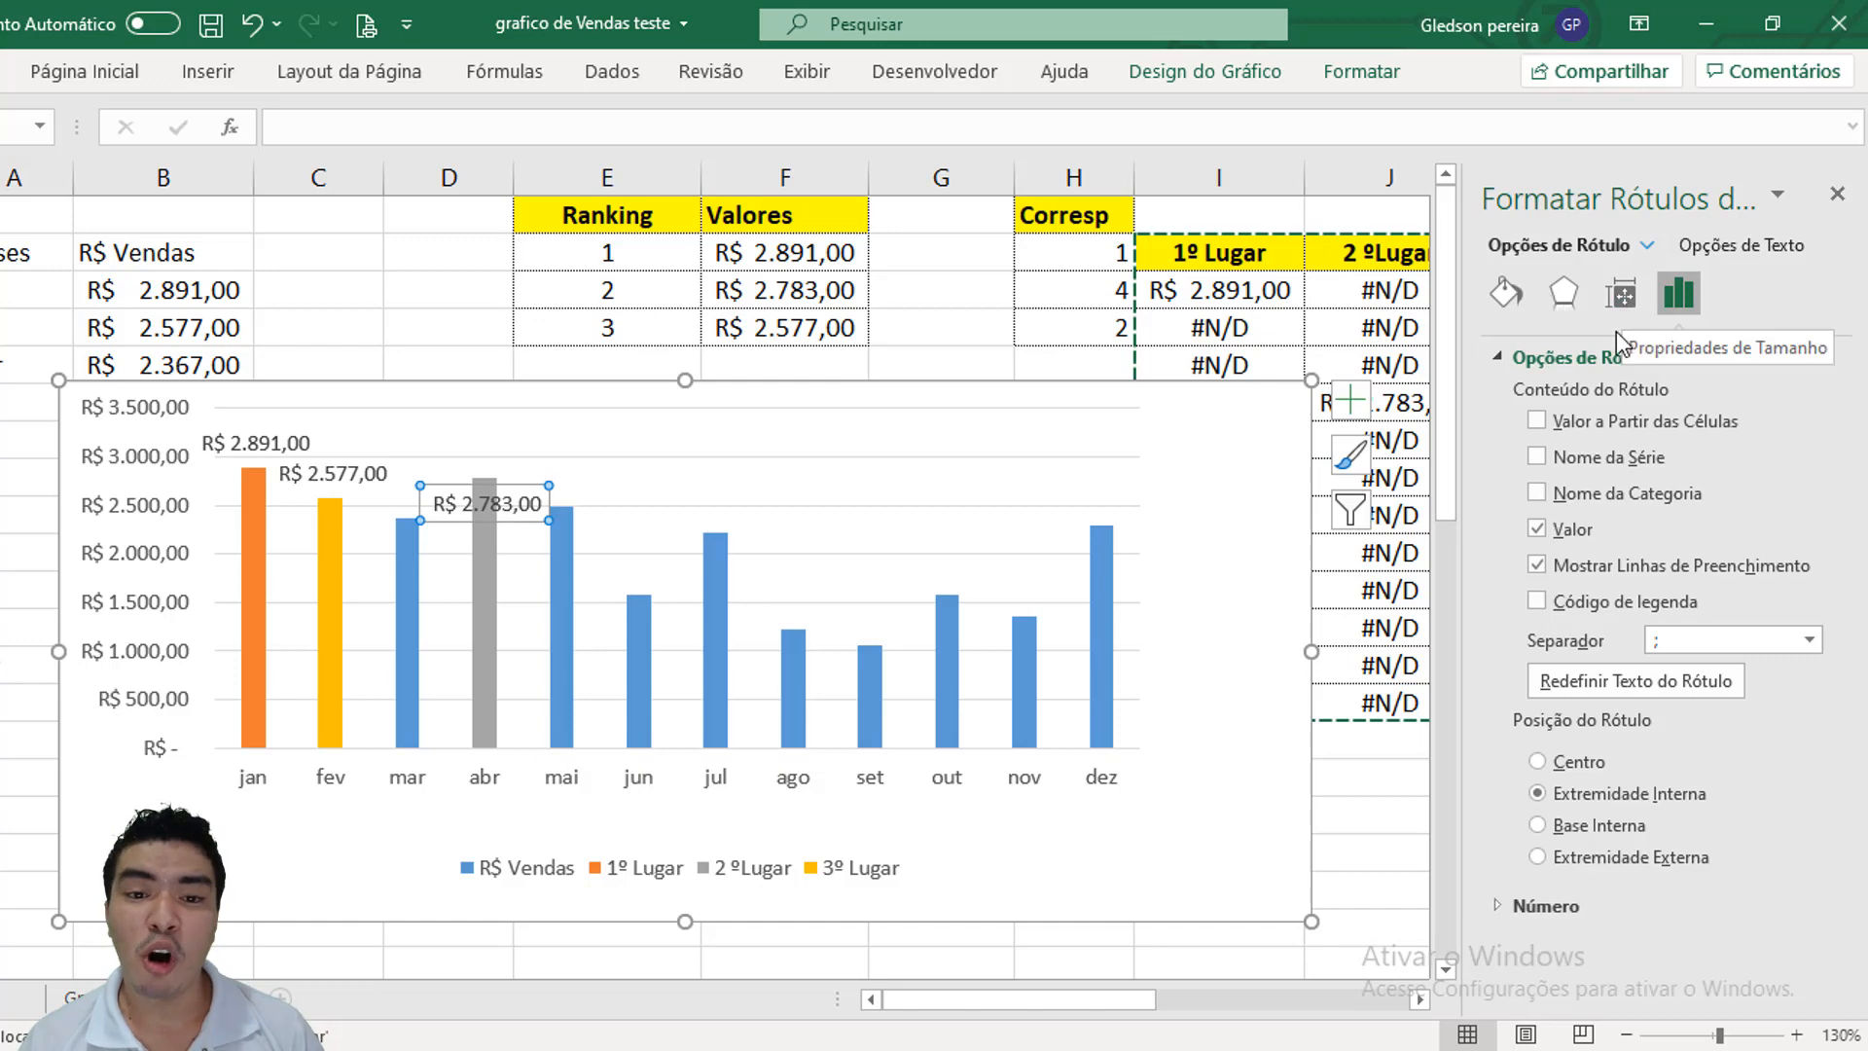
{"action": "left_click", "coordinate": [1624, 297]}
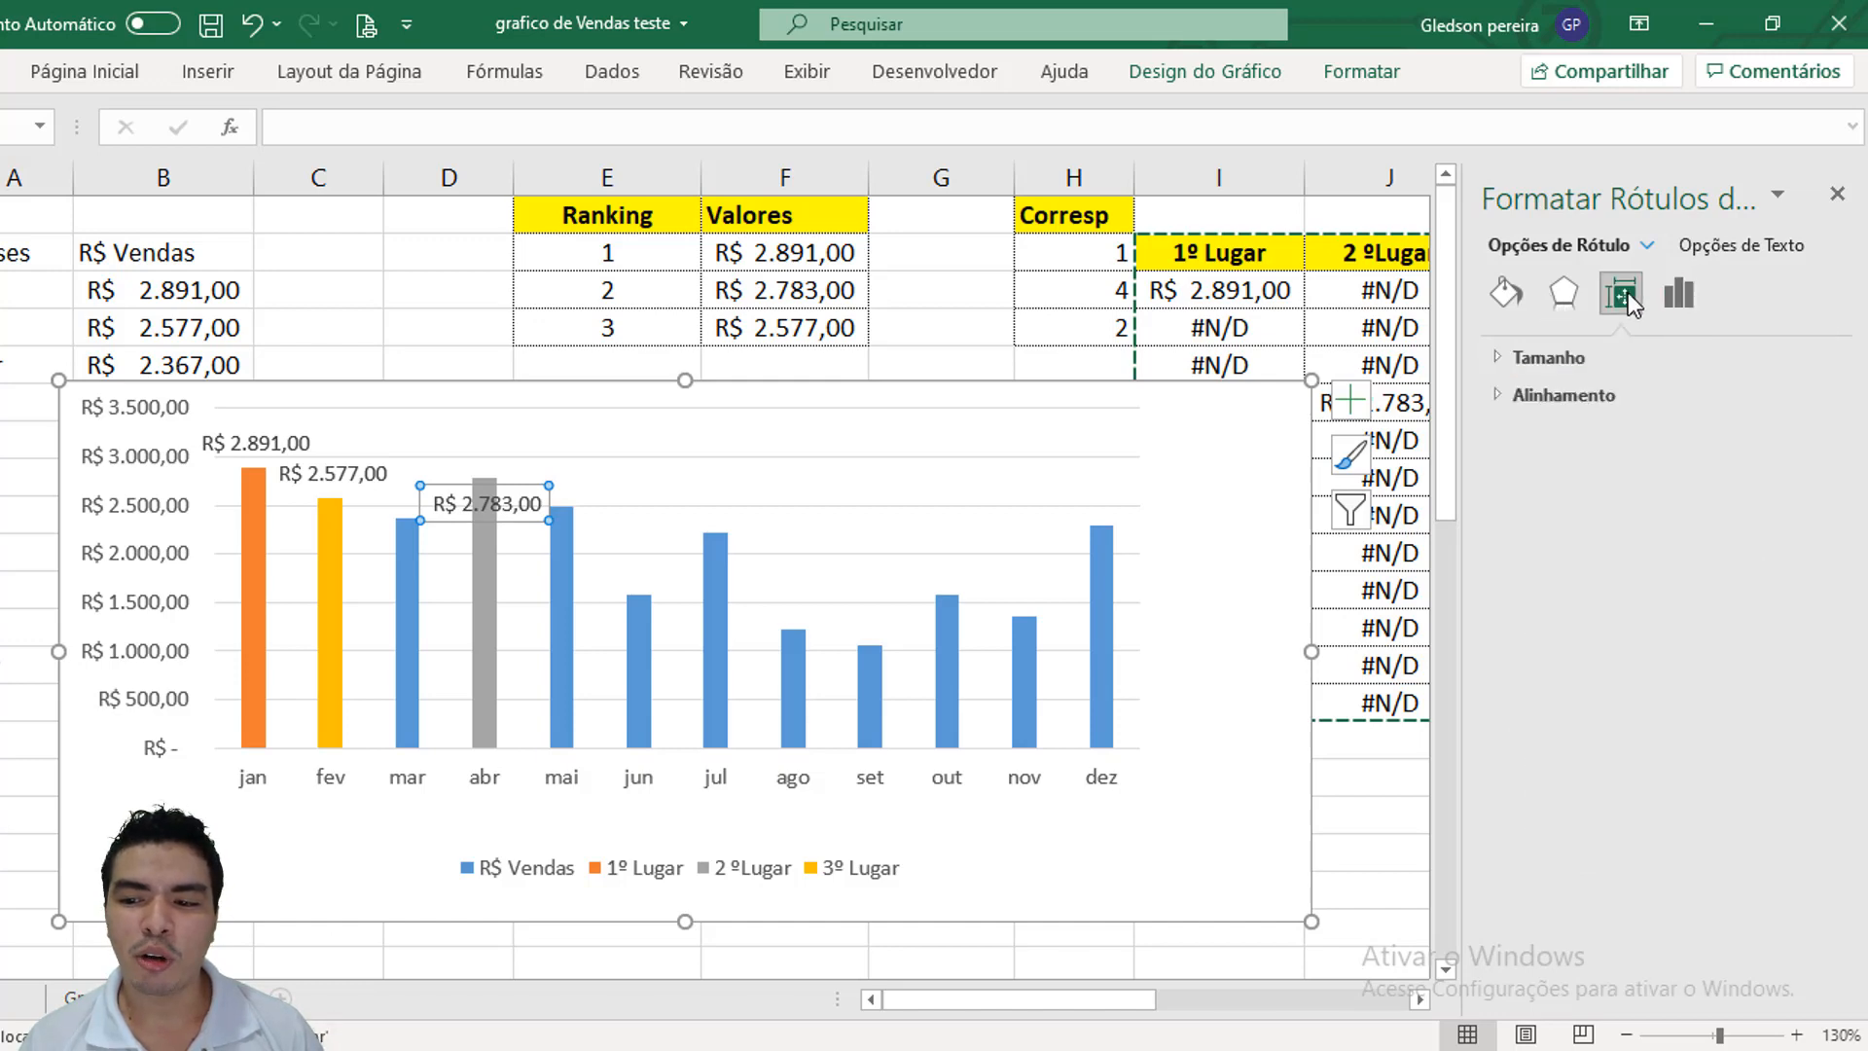
{"action": "left_click", "coordinate": [1496, 395]}
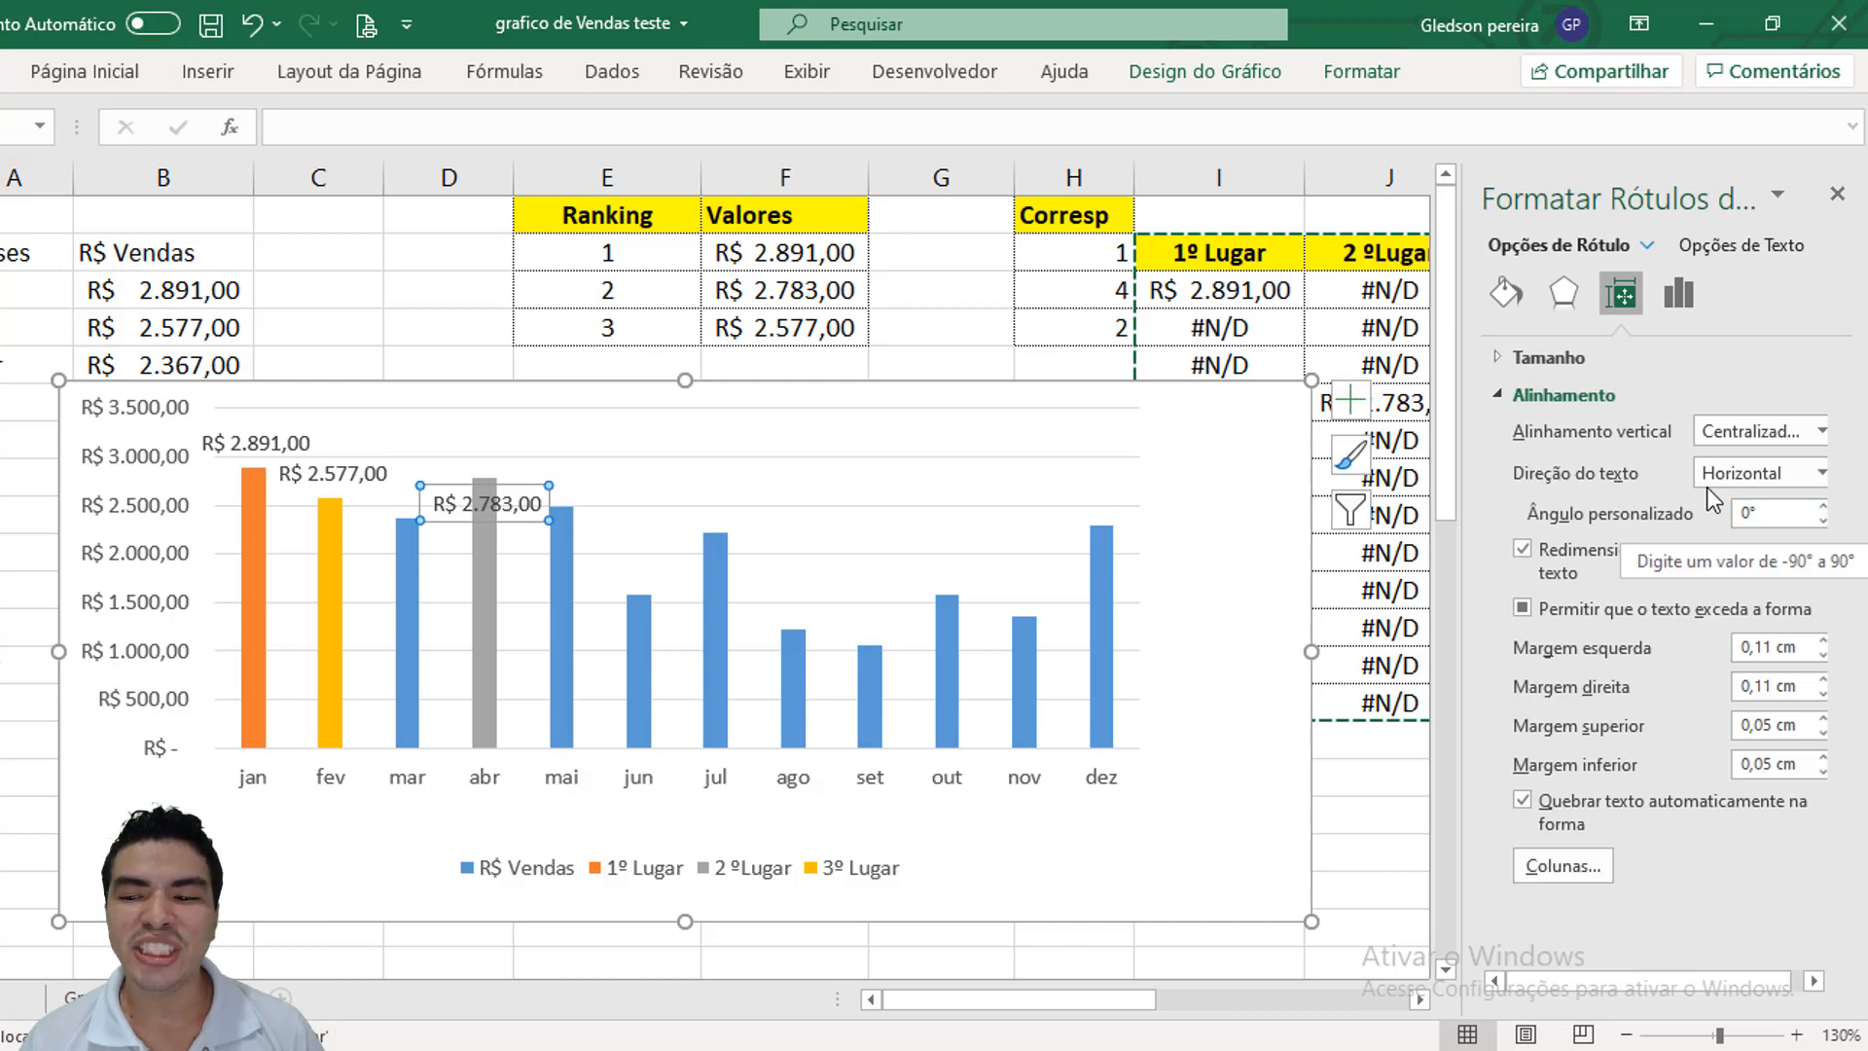
{"action": "left_click", "coordinate": [1816, 474]}
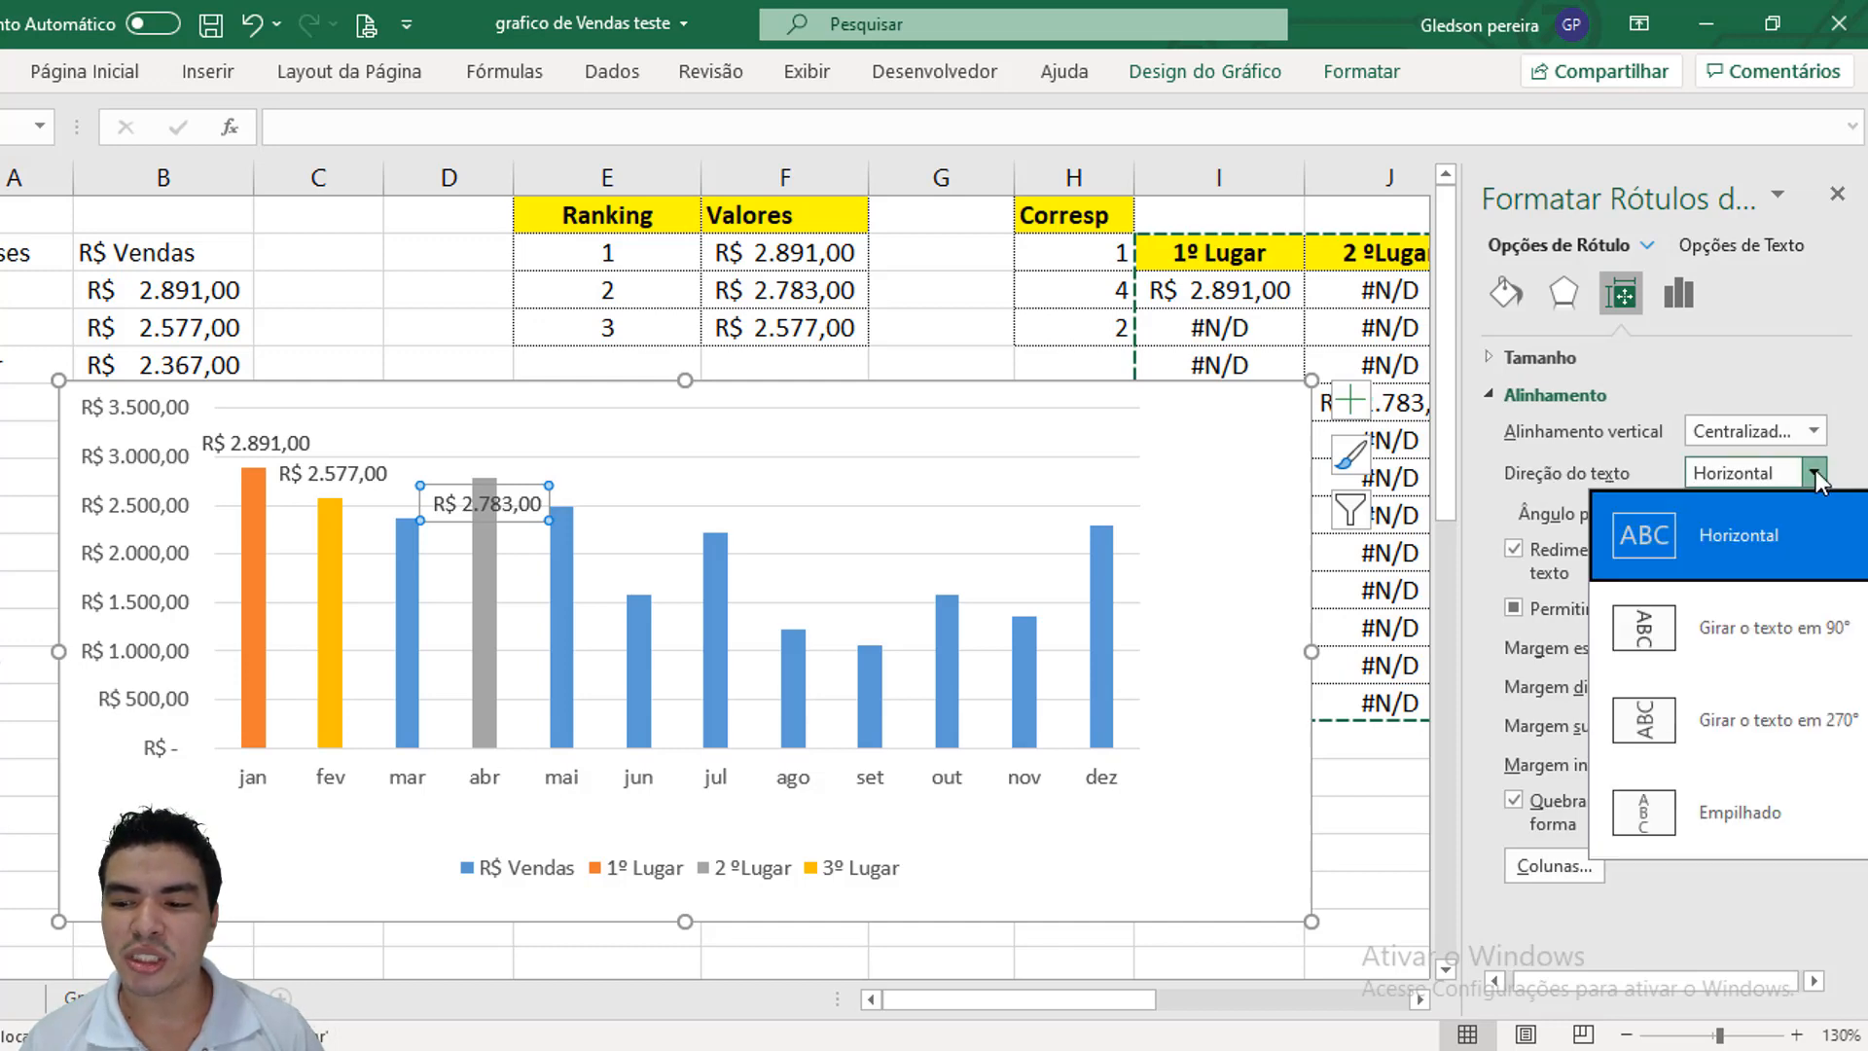
{"action": "left_click", "coordinate": [1779, 727]}
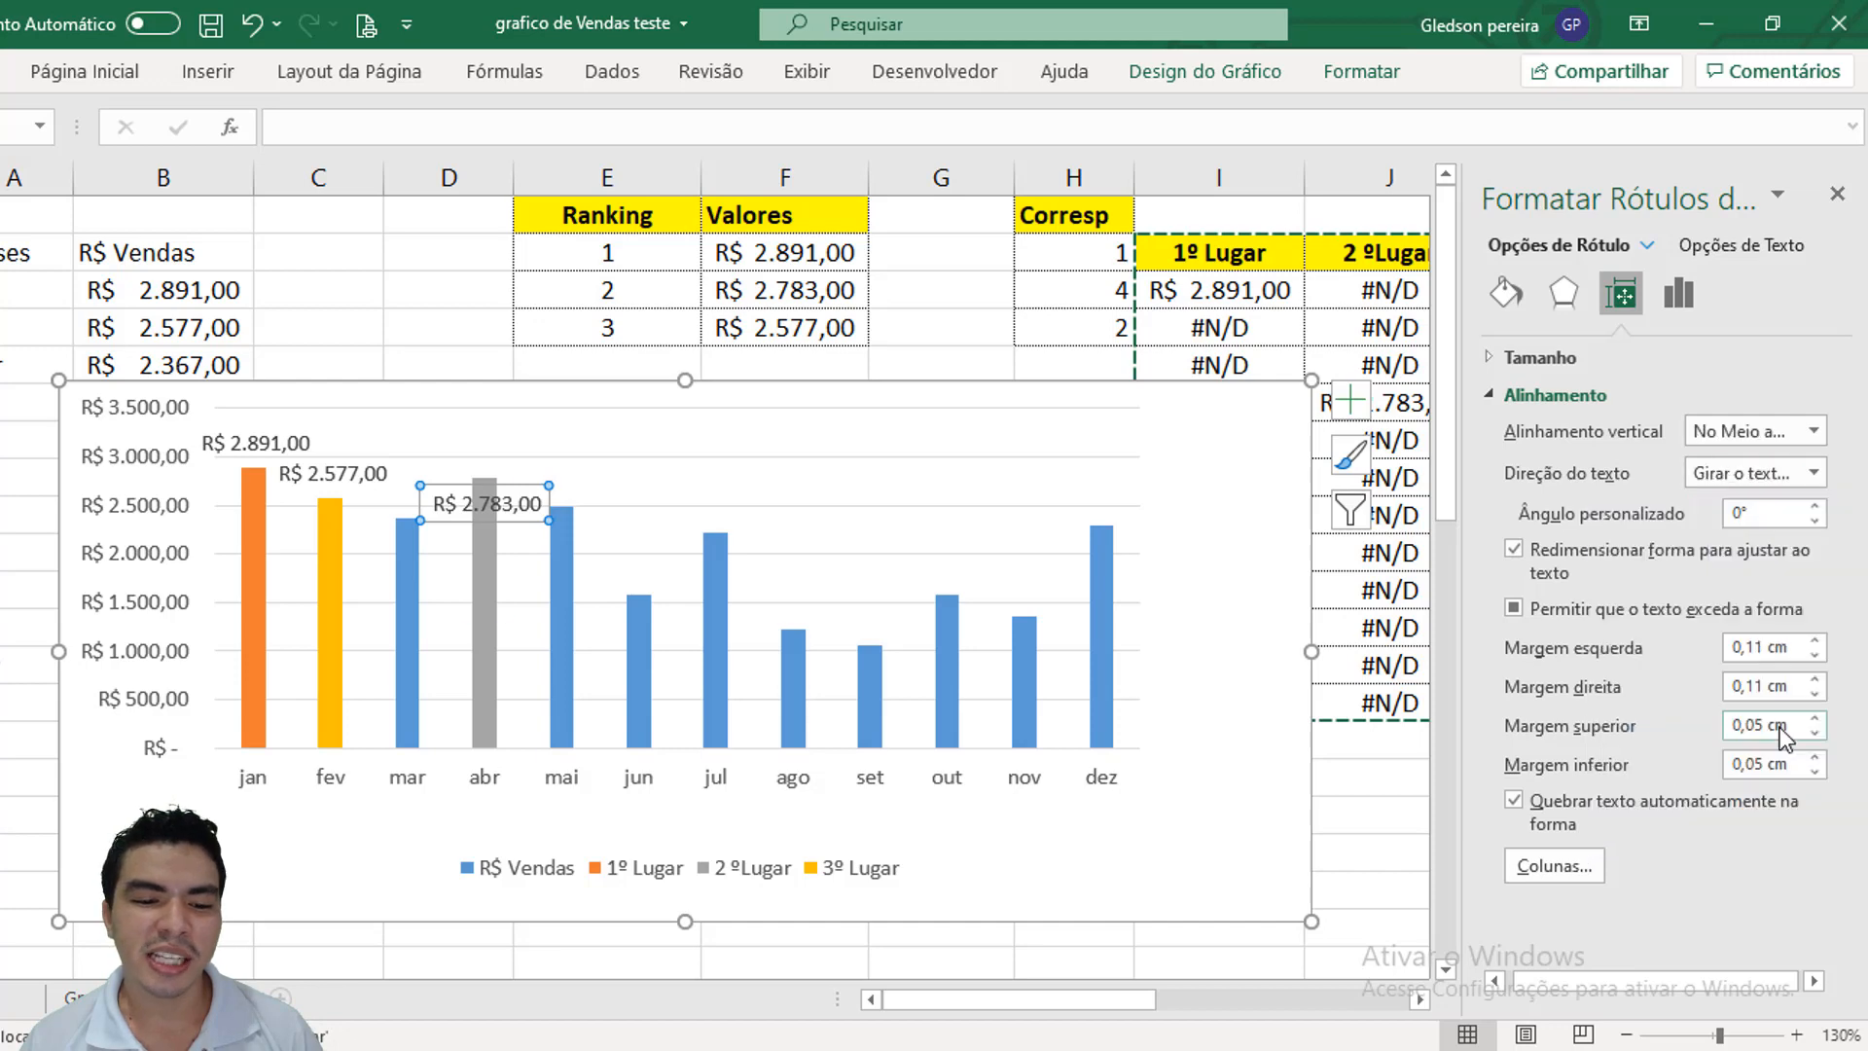
Rotate the 3º Lugar data label's text 270° and position it at Extremidade Interna.
{"action": "left_click", "coordinate": [343, 479]}
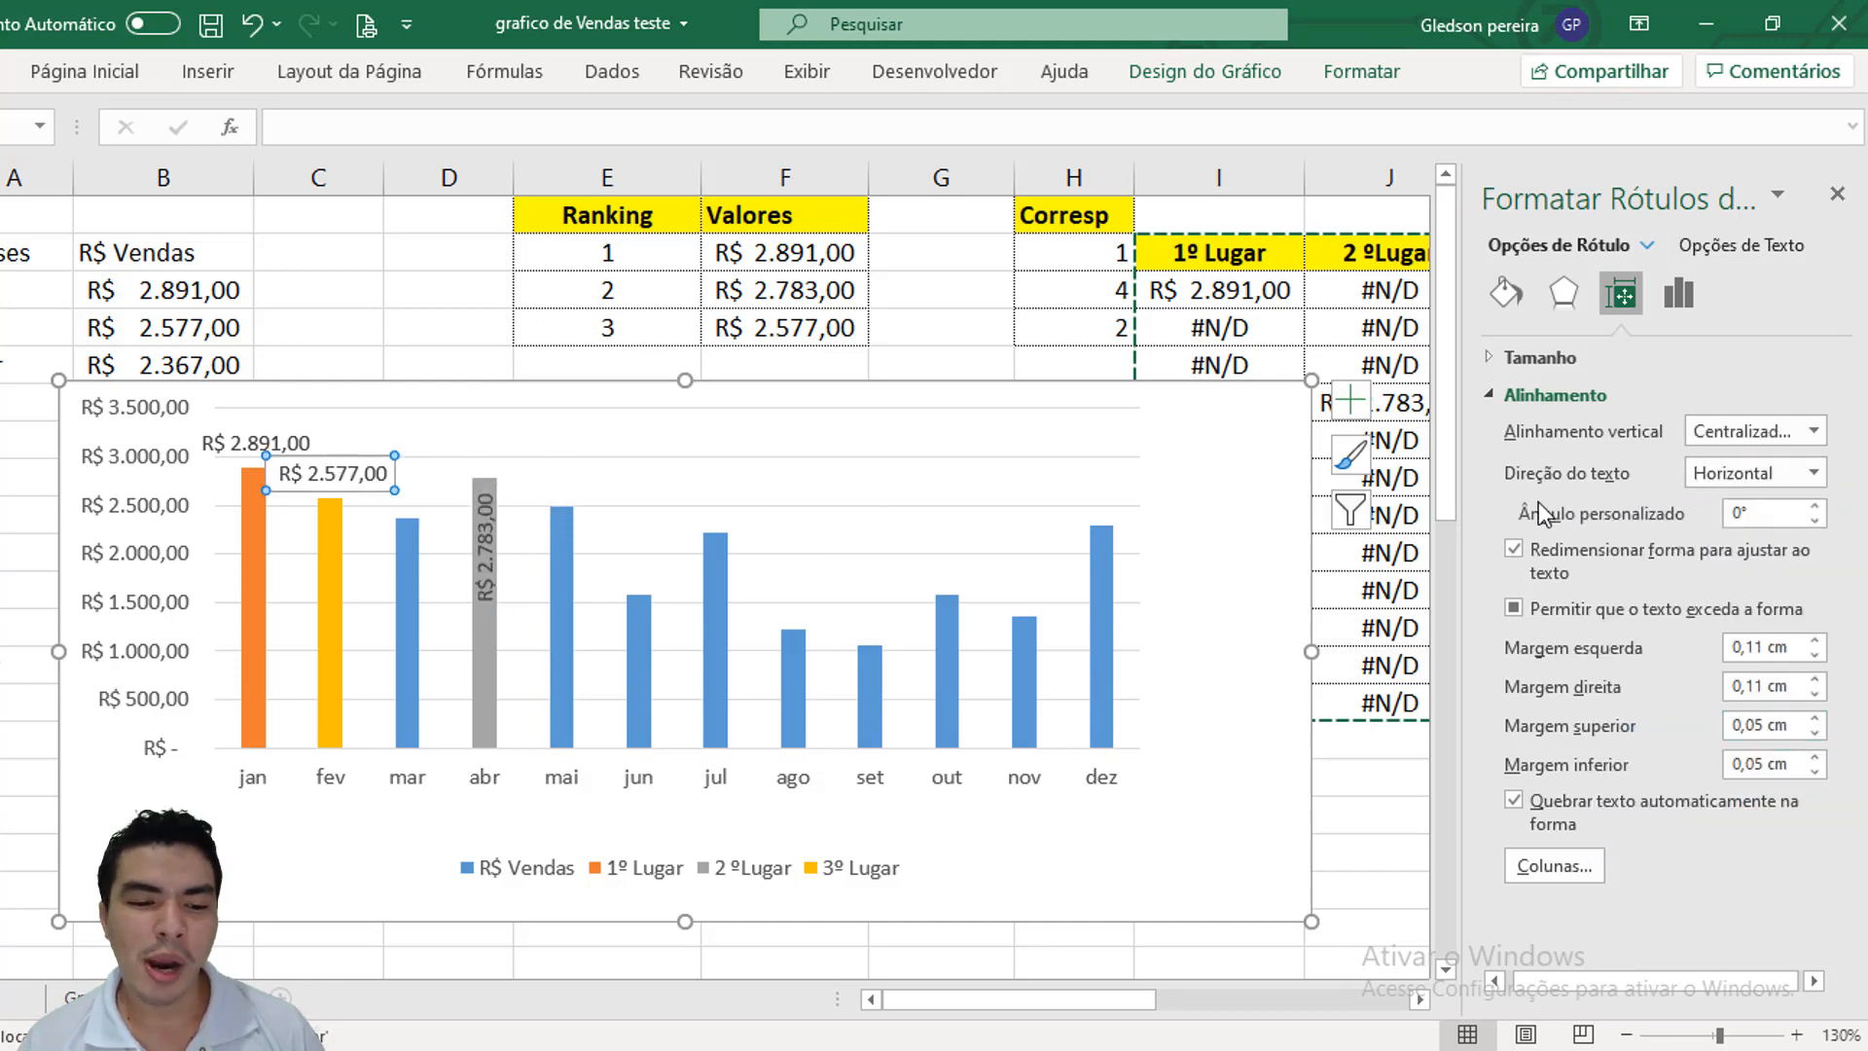
{"action": "left_click", "coordinate": [1814, 477]}
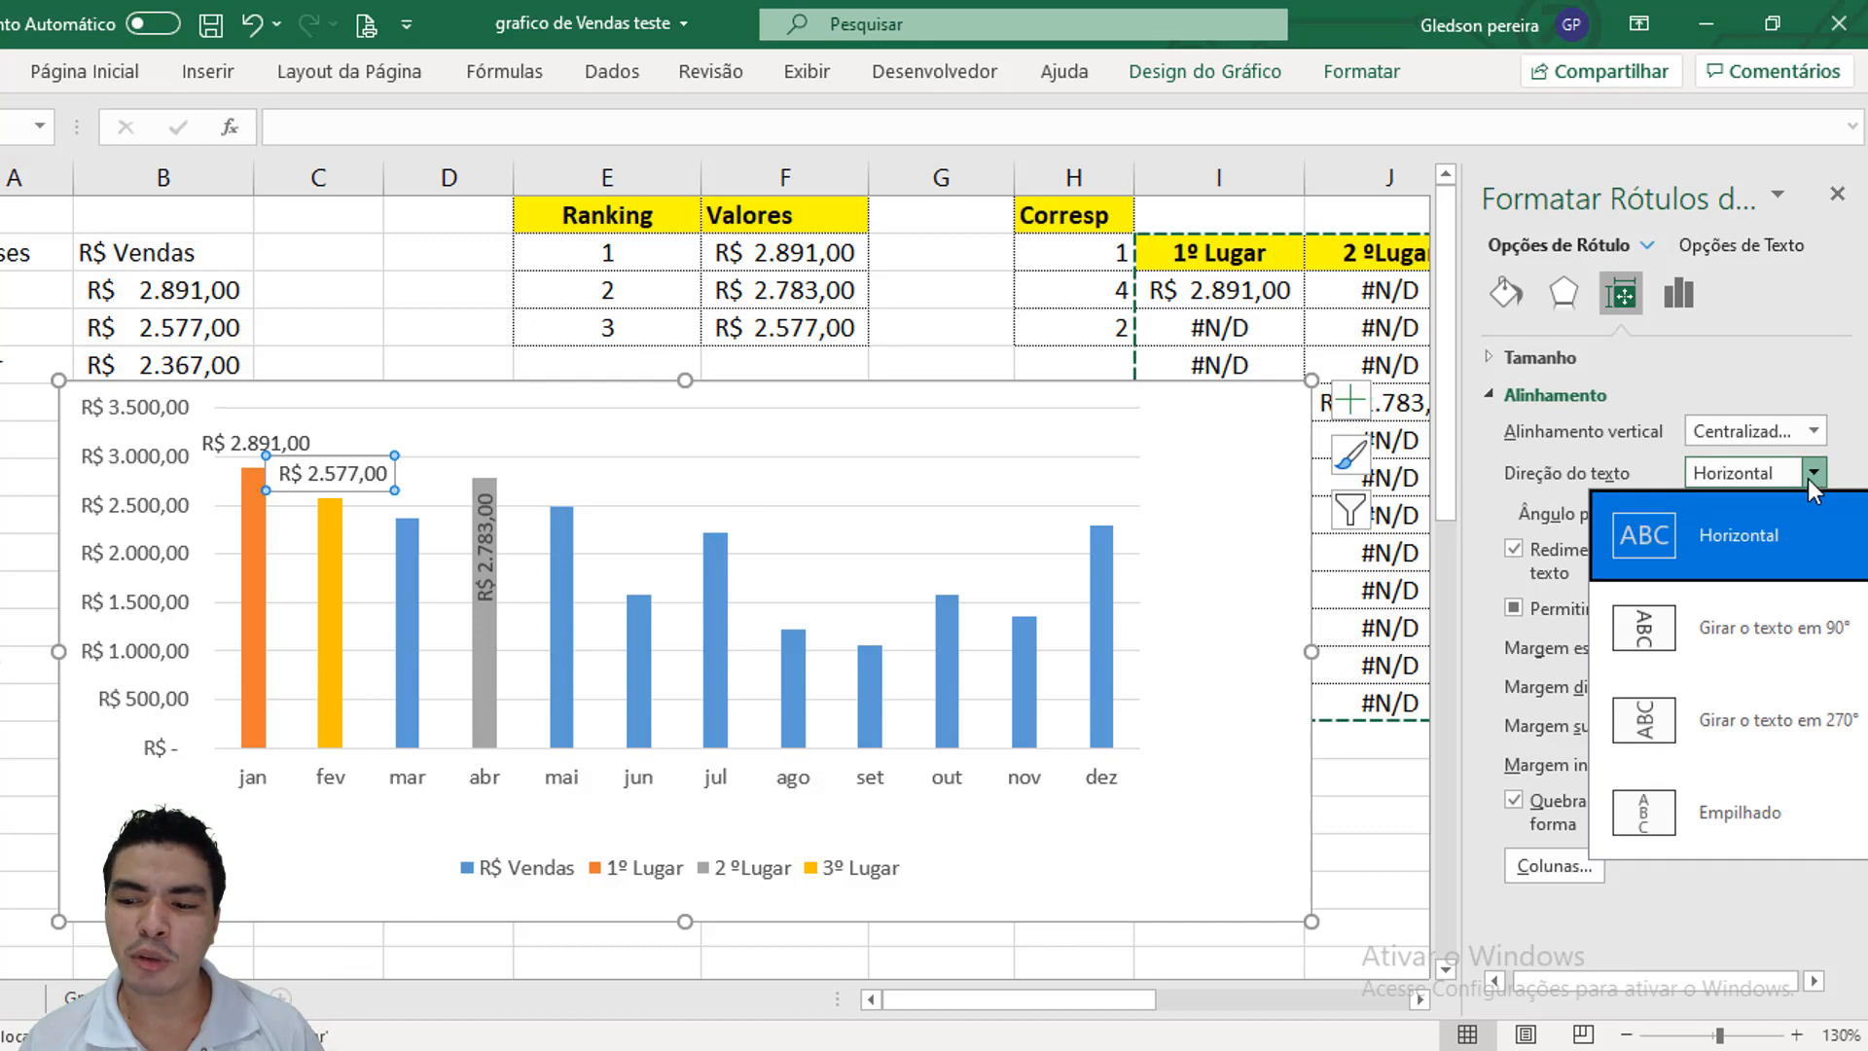
{"action": "left_click", "coordinate": [1732, 724]}
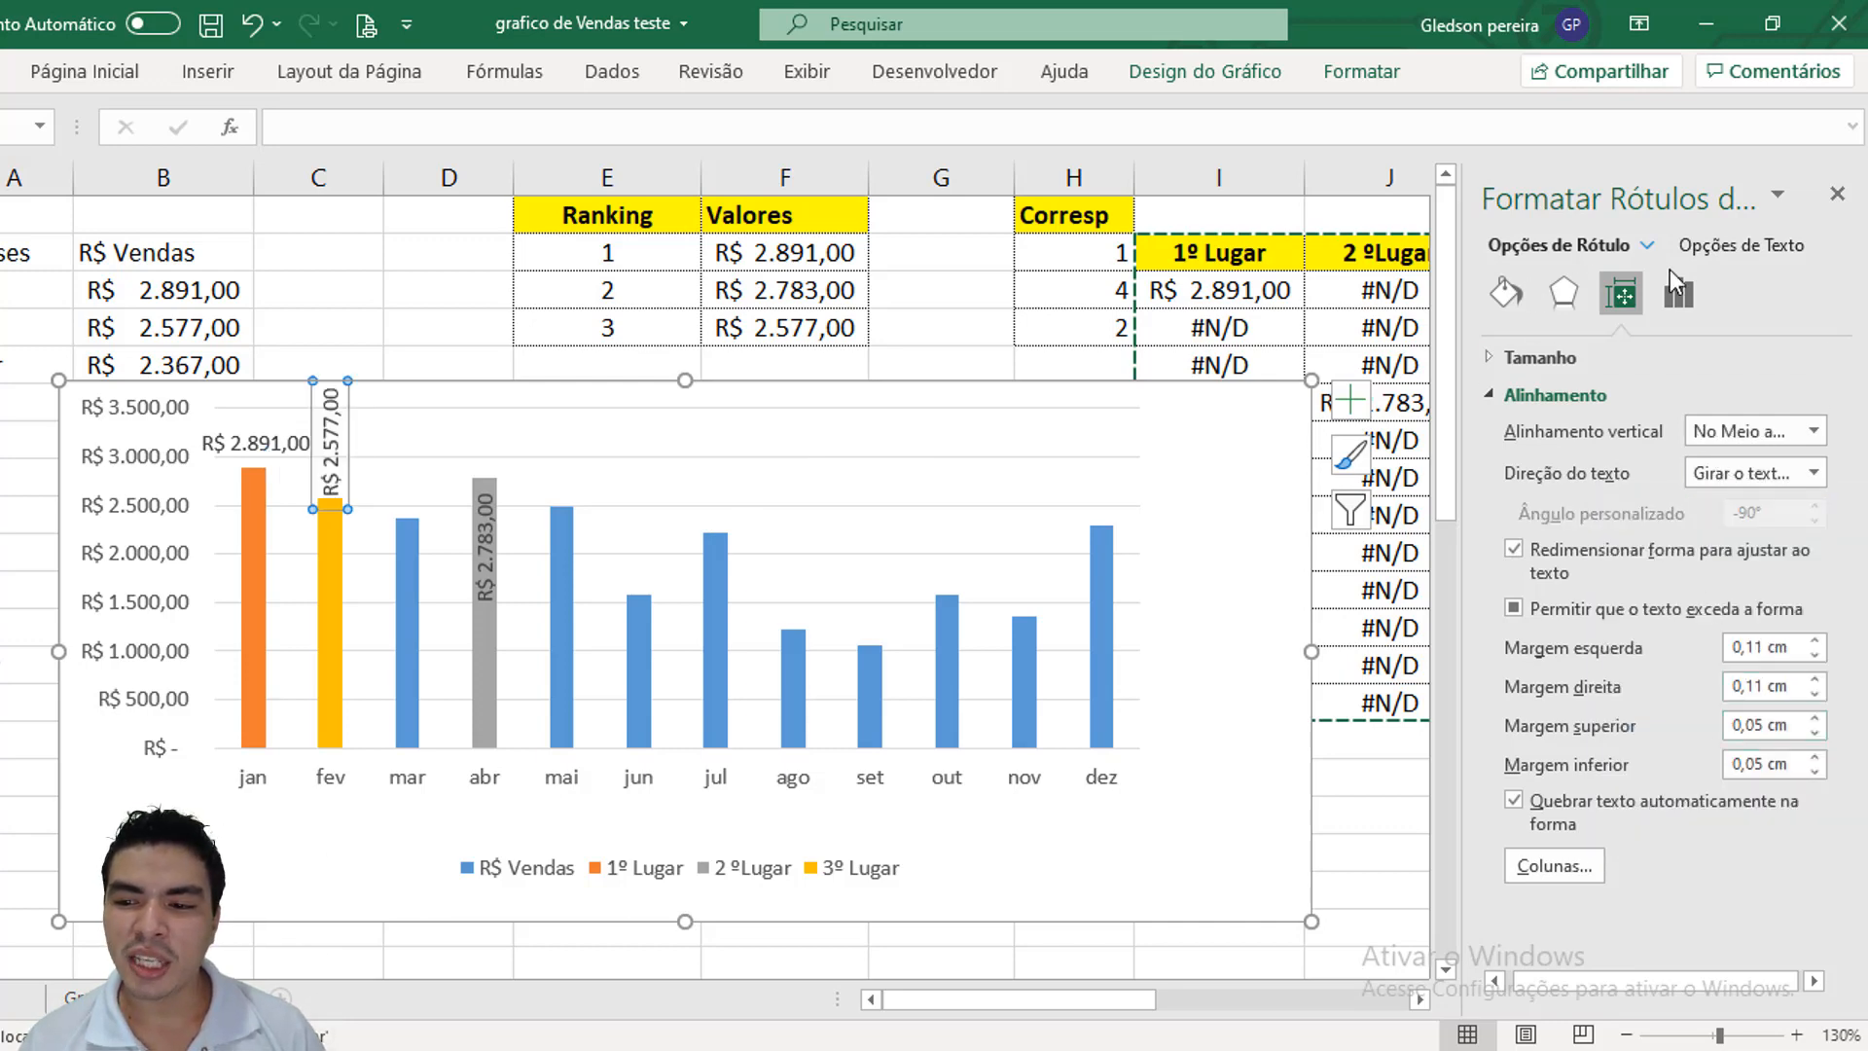
{"action": "left_click", "coordinate": [1678, 292]}
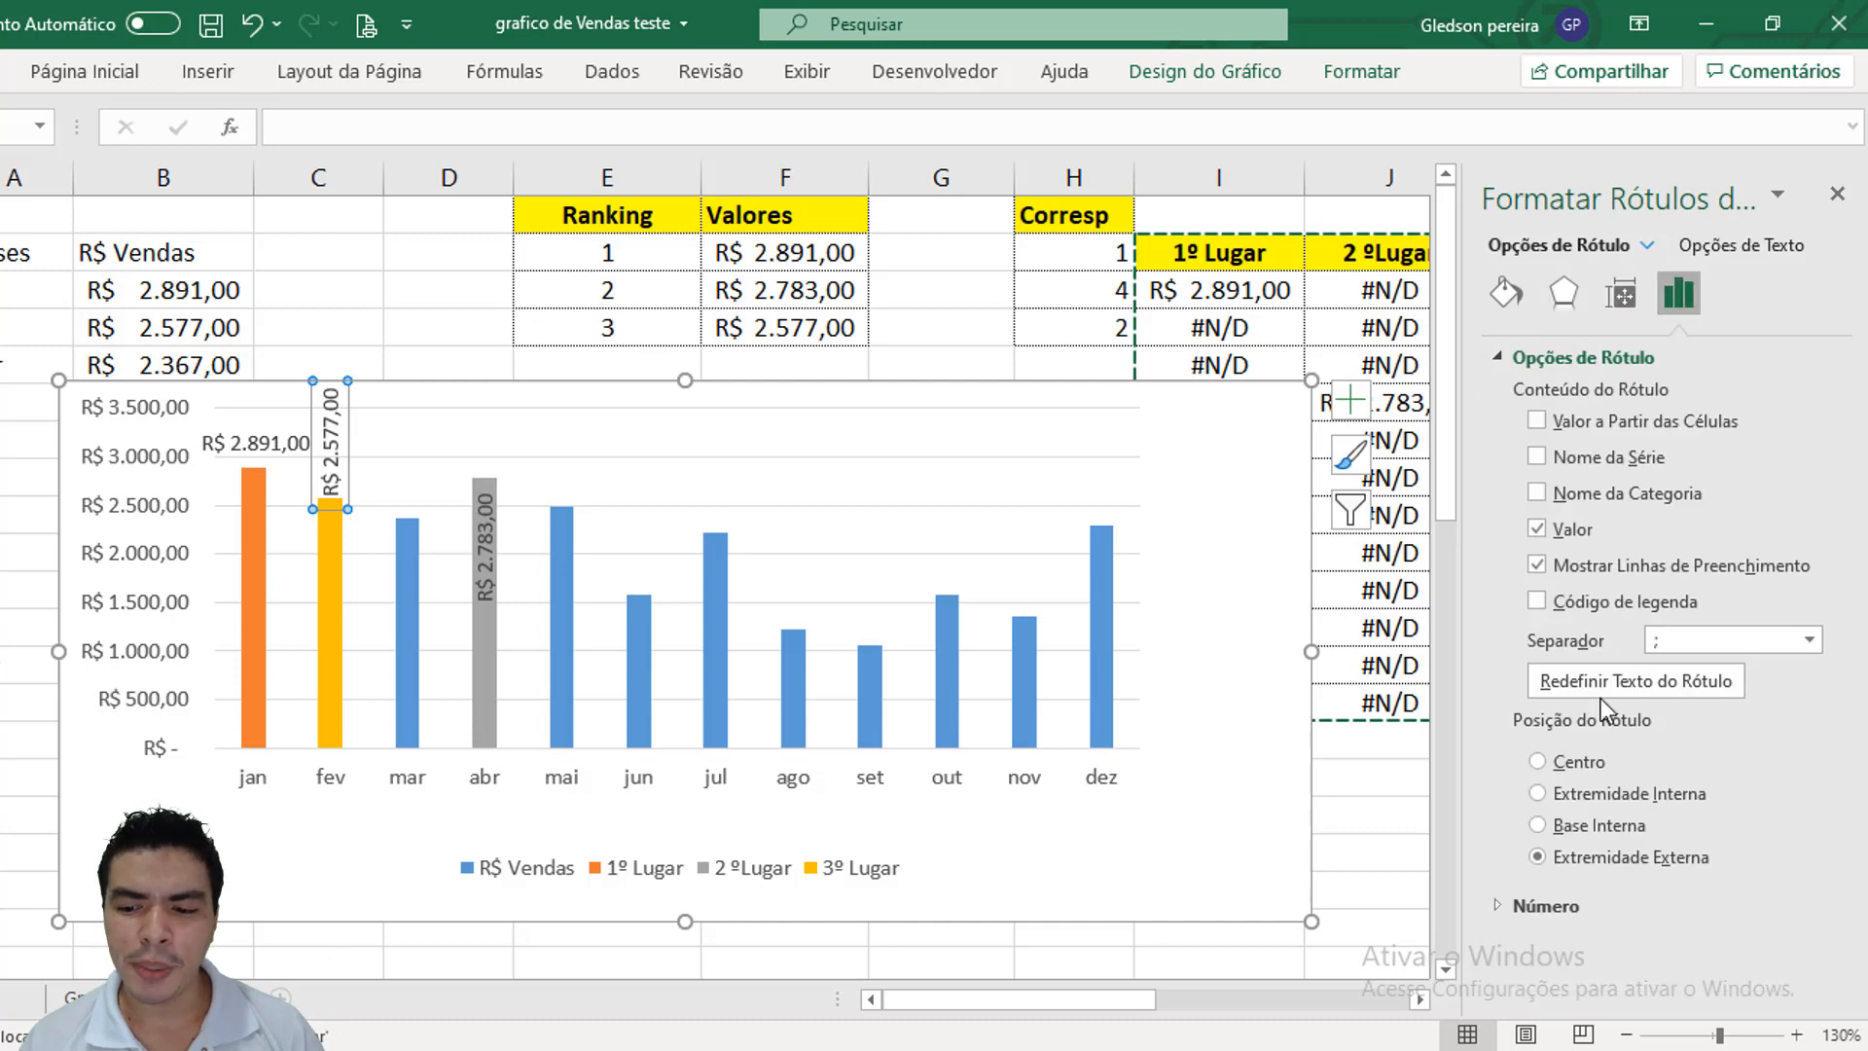
{"action": "left_click", "coordinate": [1586, 800]}
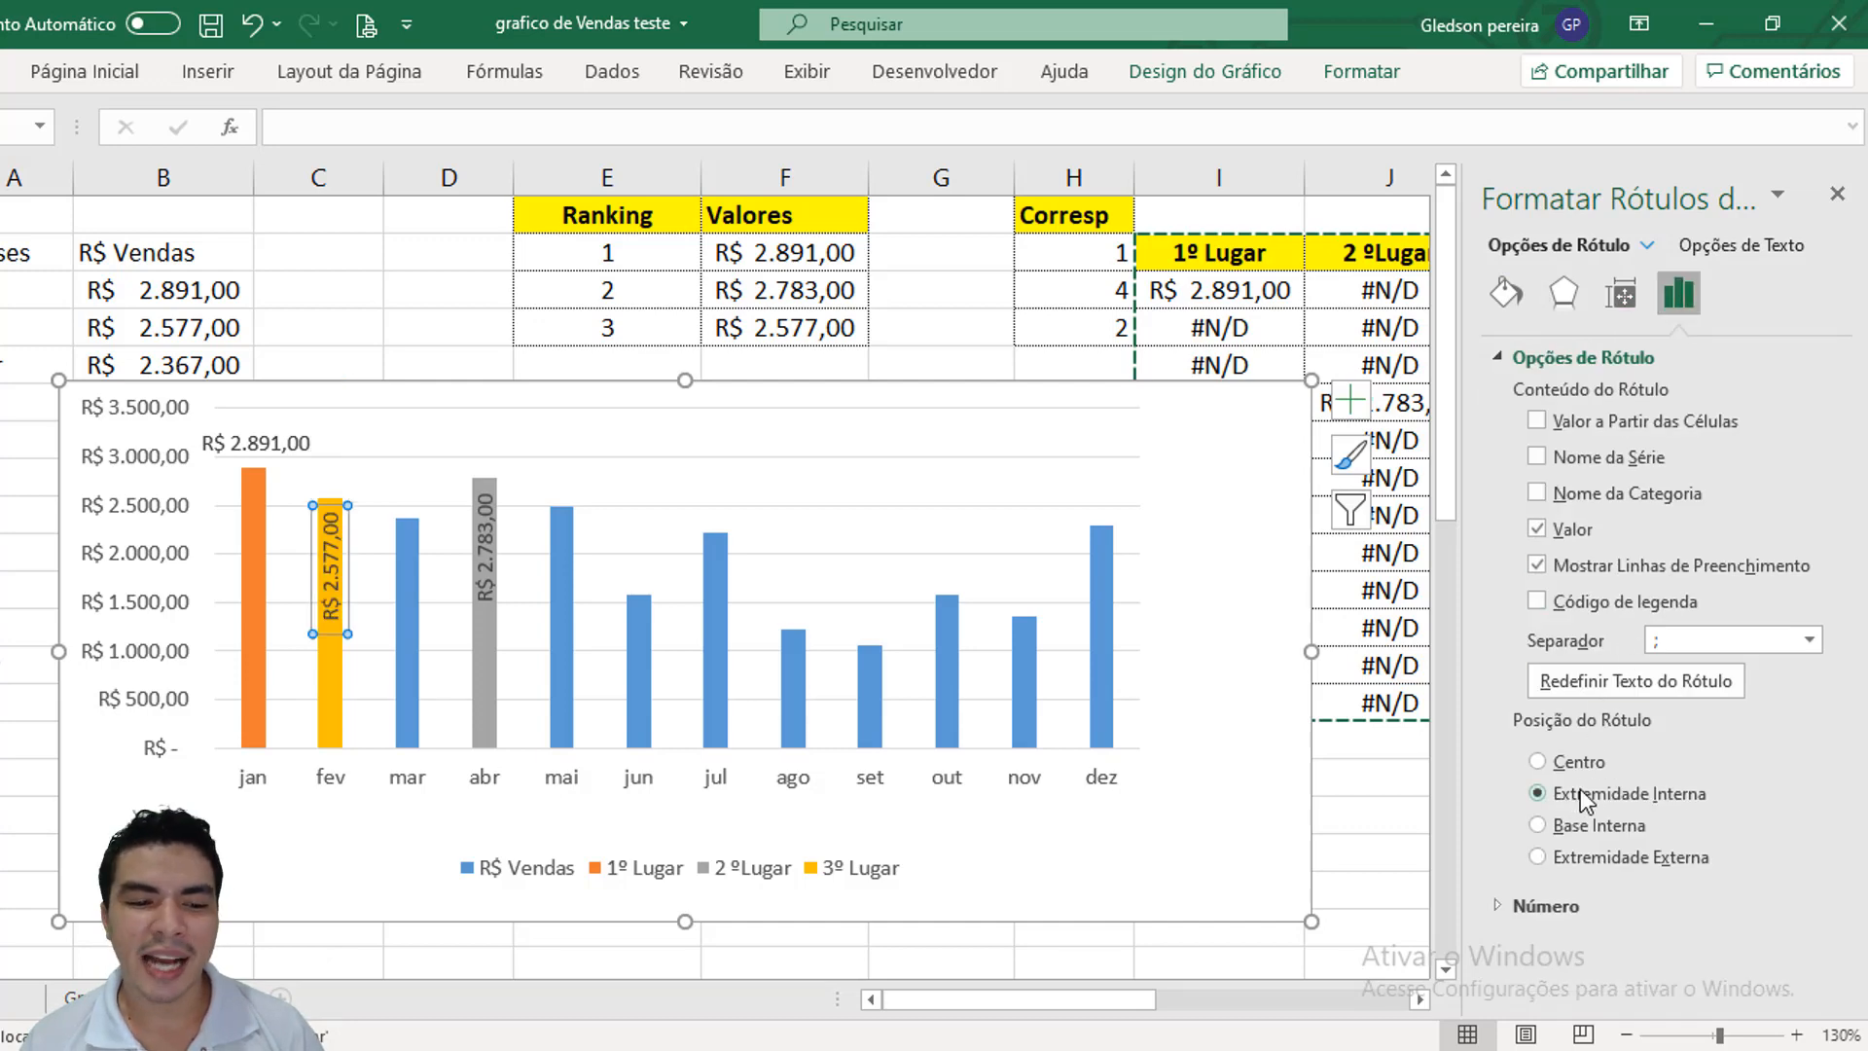
Position the 1º Lugar data label at Extremidade Interna and rotate its text 270°.
{"action": "left_click", "coordinate": [204, 450]}
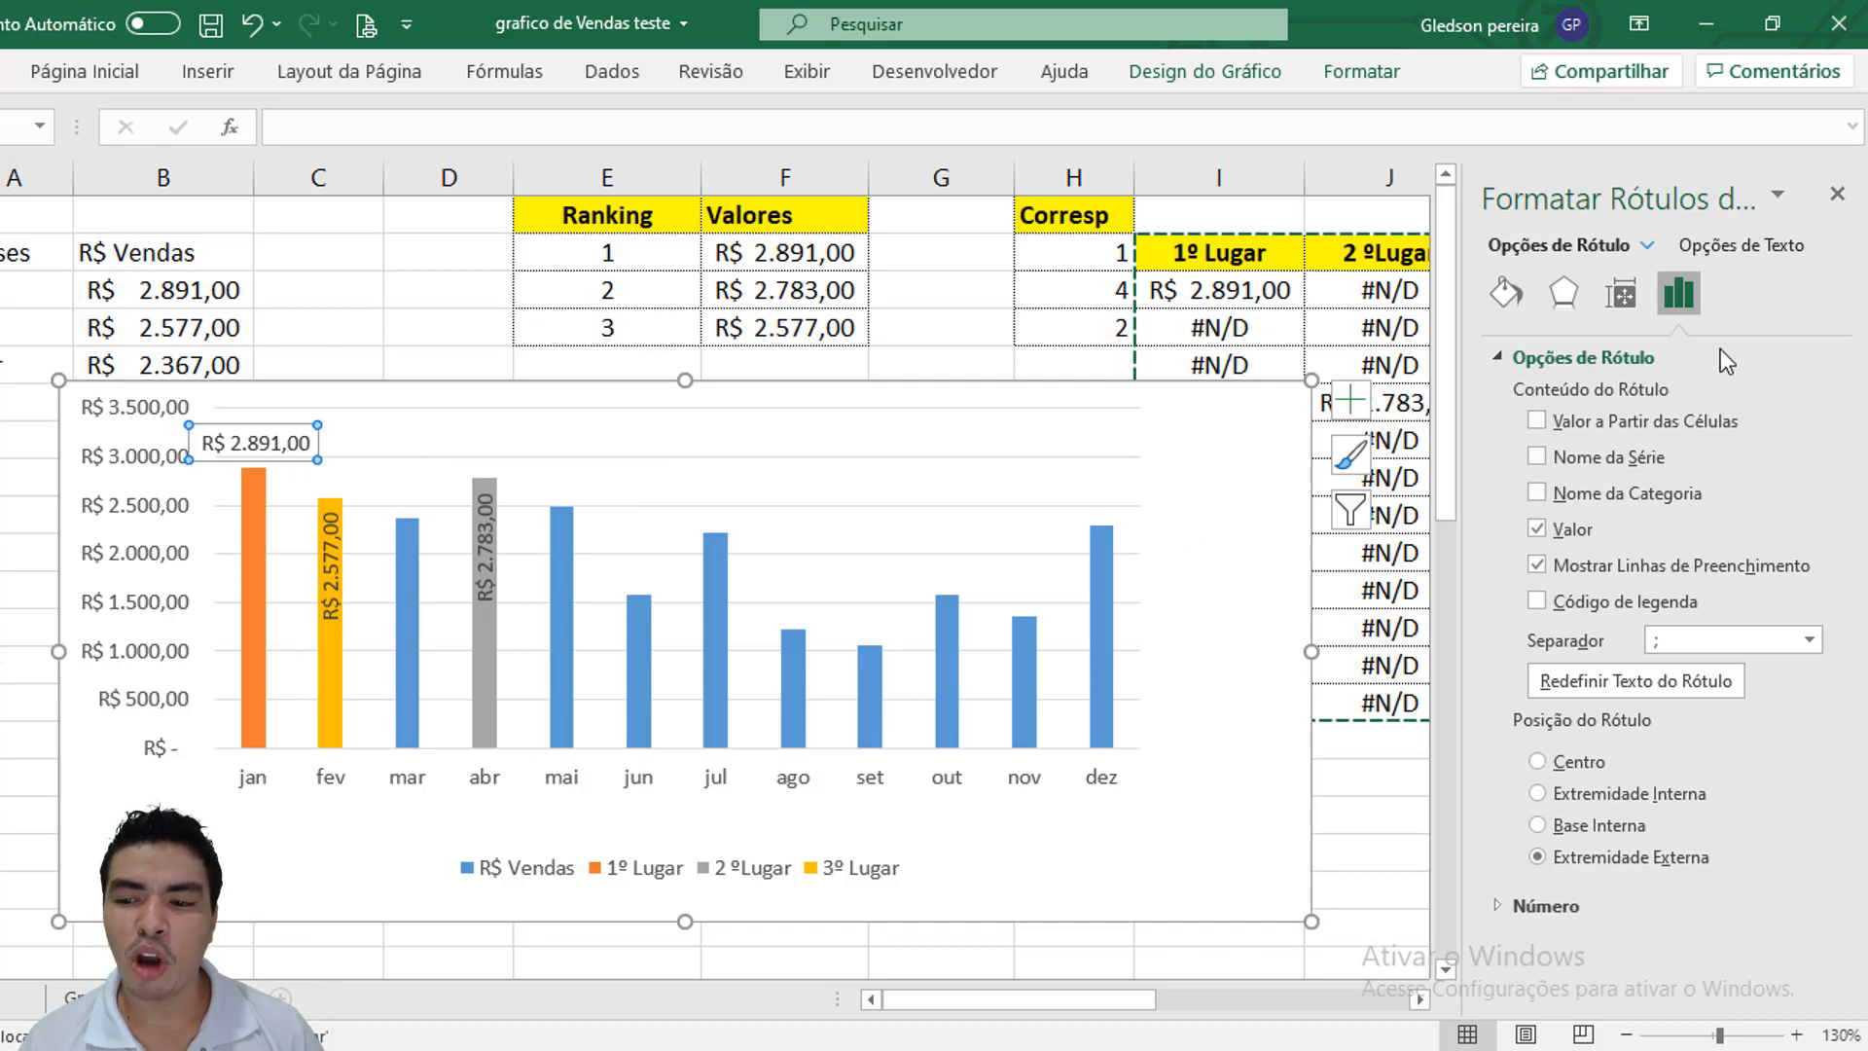
{"action": "left_click", "coordinate": [1584, 796]}
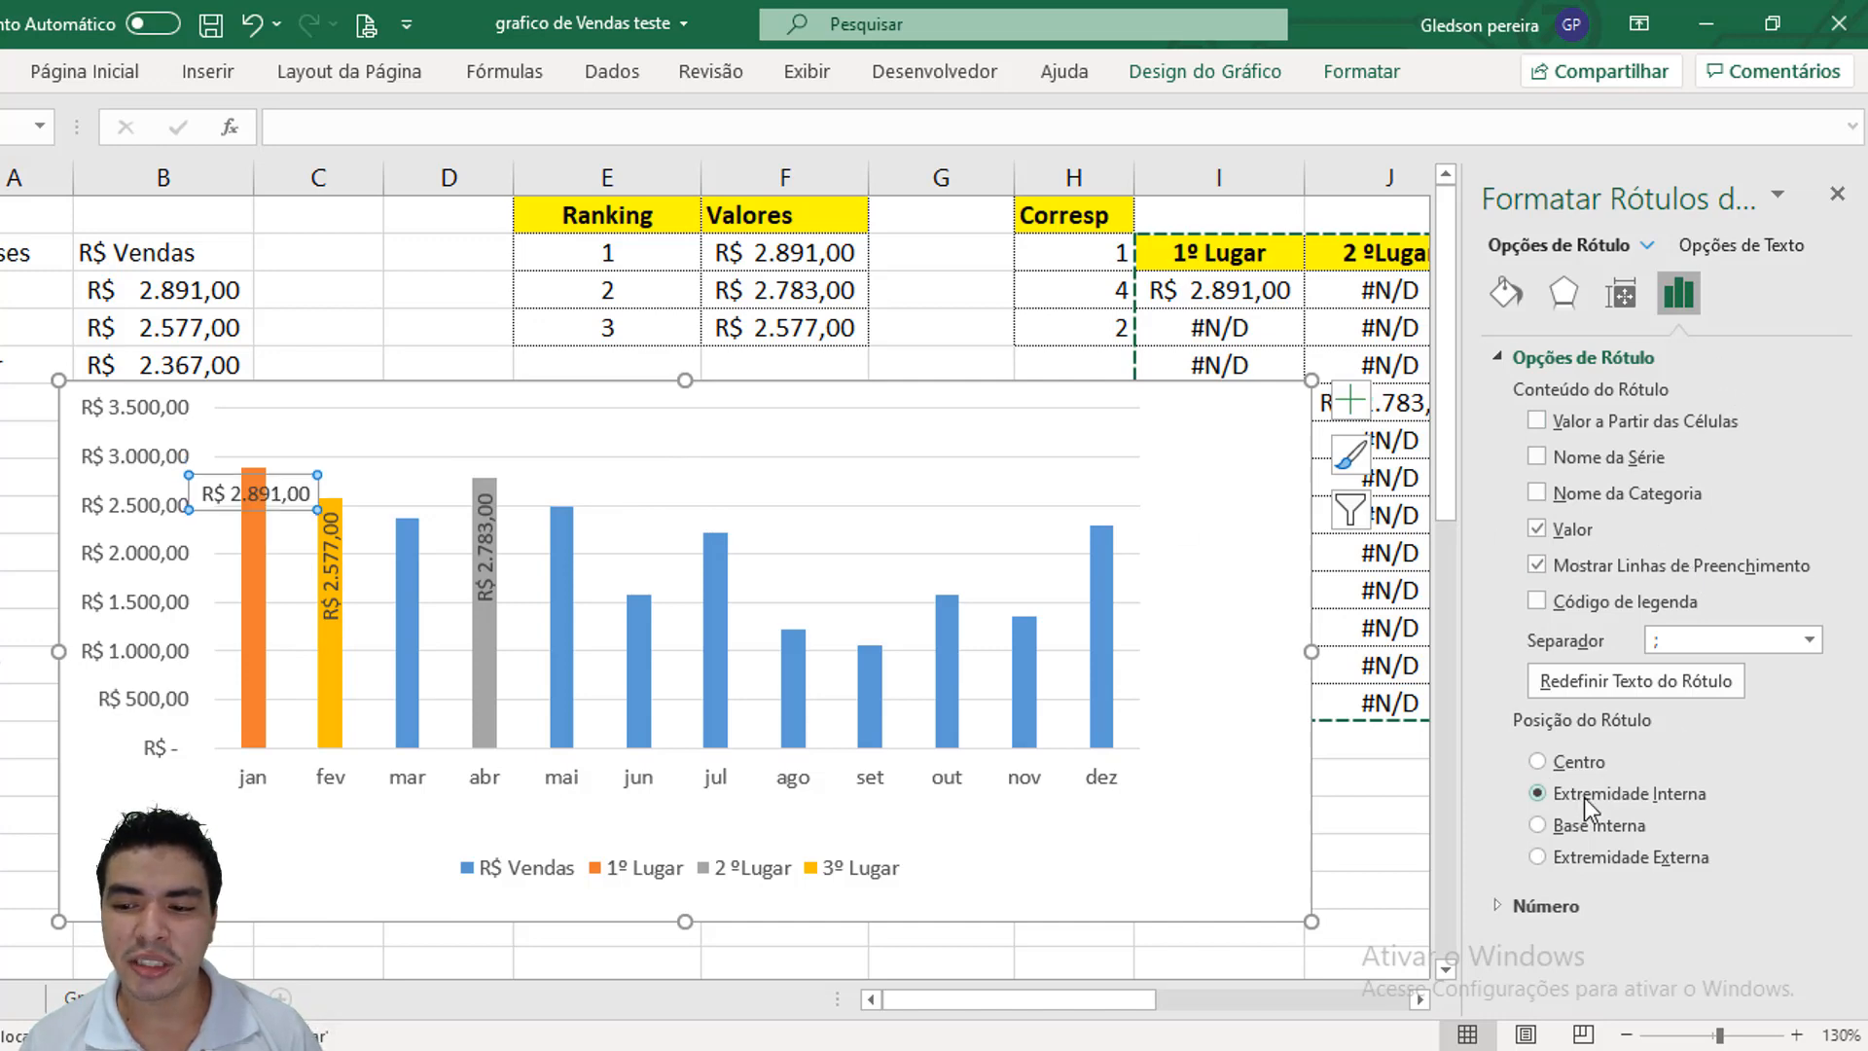
{"action": "left_click", "coordinate": [1621, 295]}
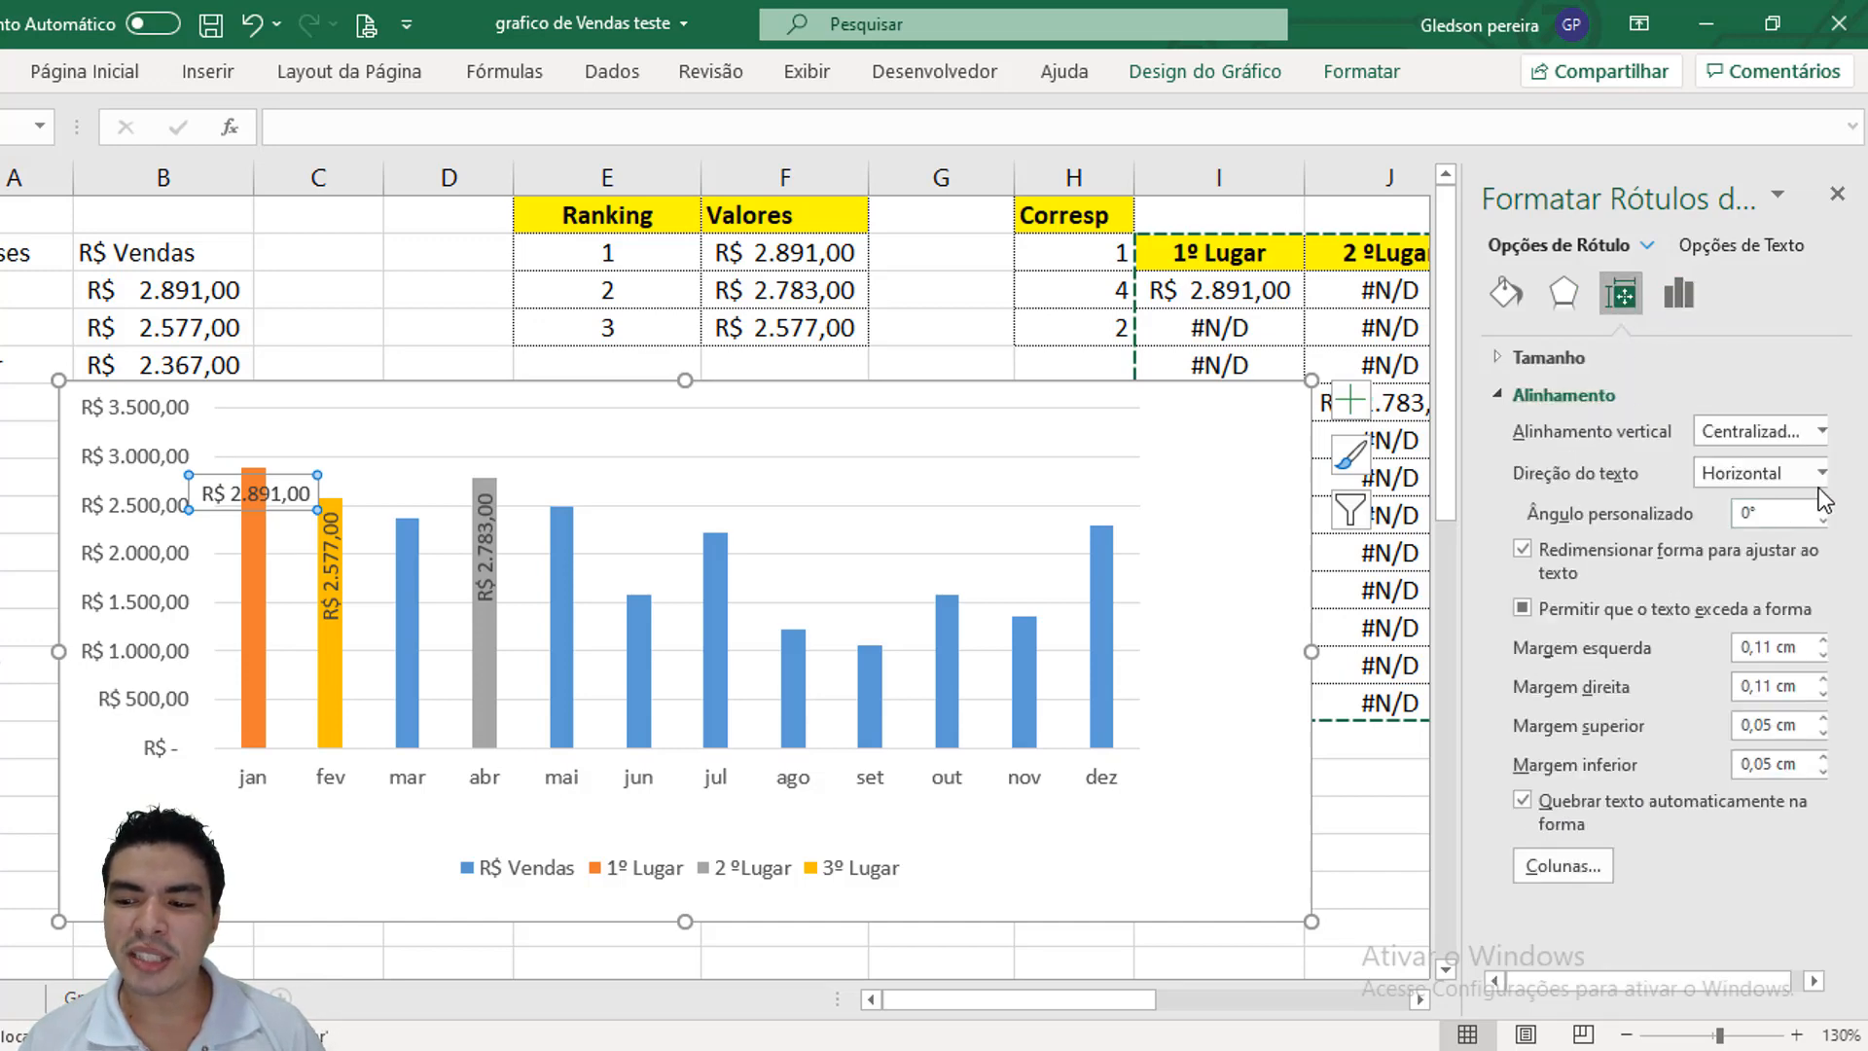
{"action": "left_click", "coordinate": [1820, 474]}
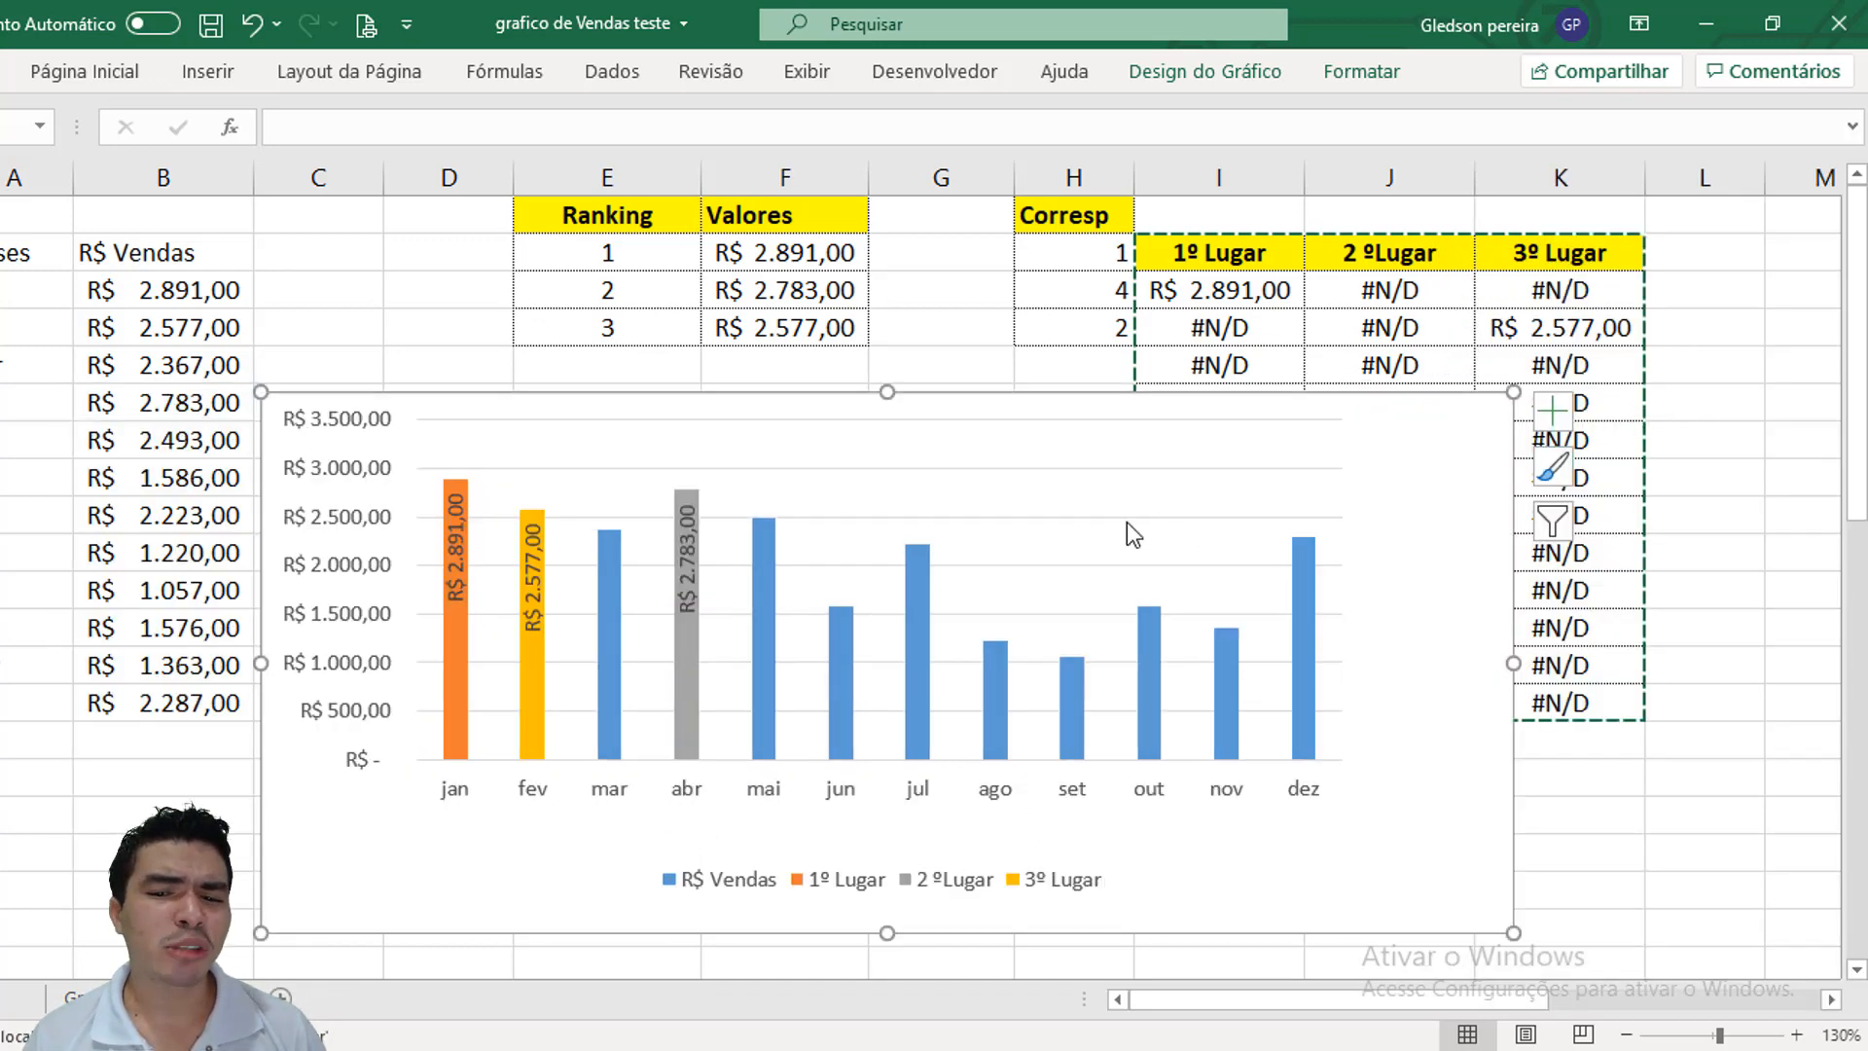
Add a chart title reading "3 maiores vendas" to the sales chart.
{"action": "left_click", "coordinate": [1554, 417]}
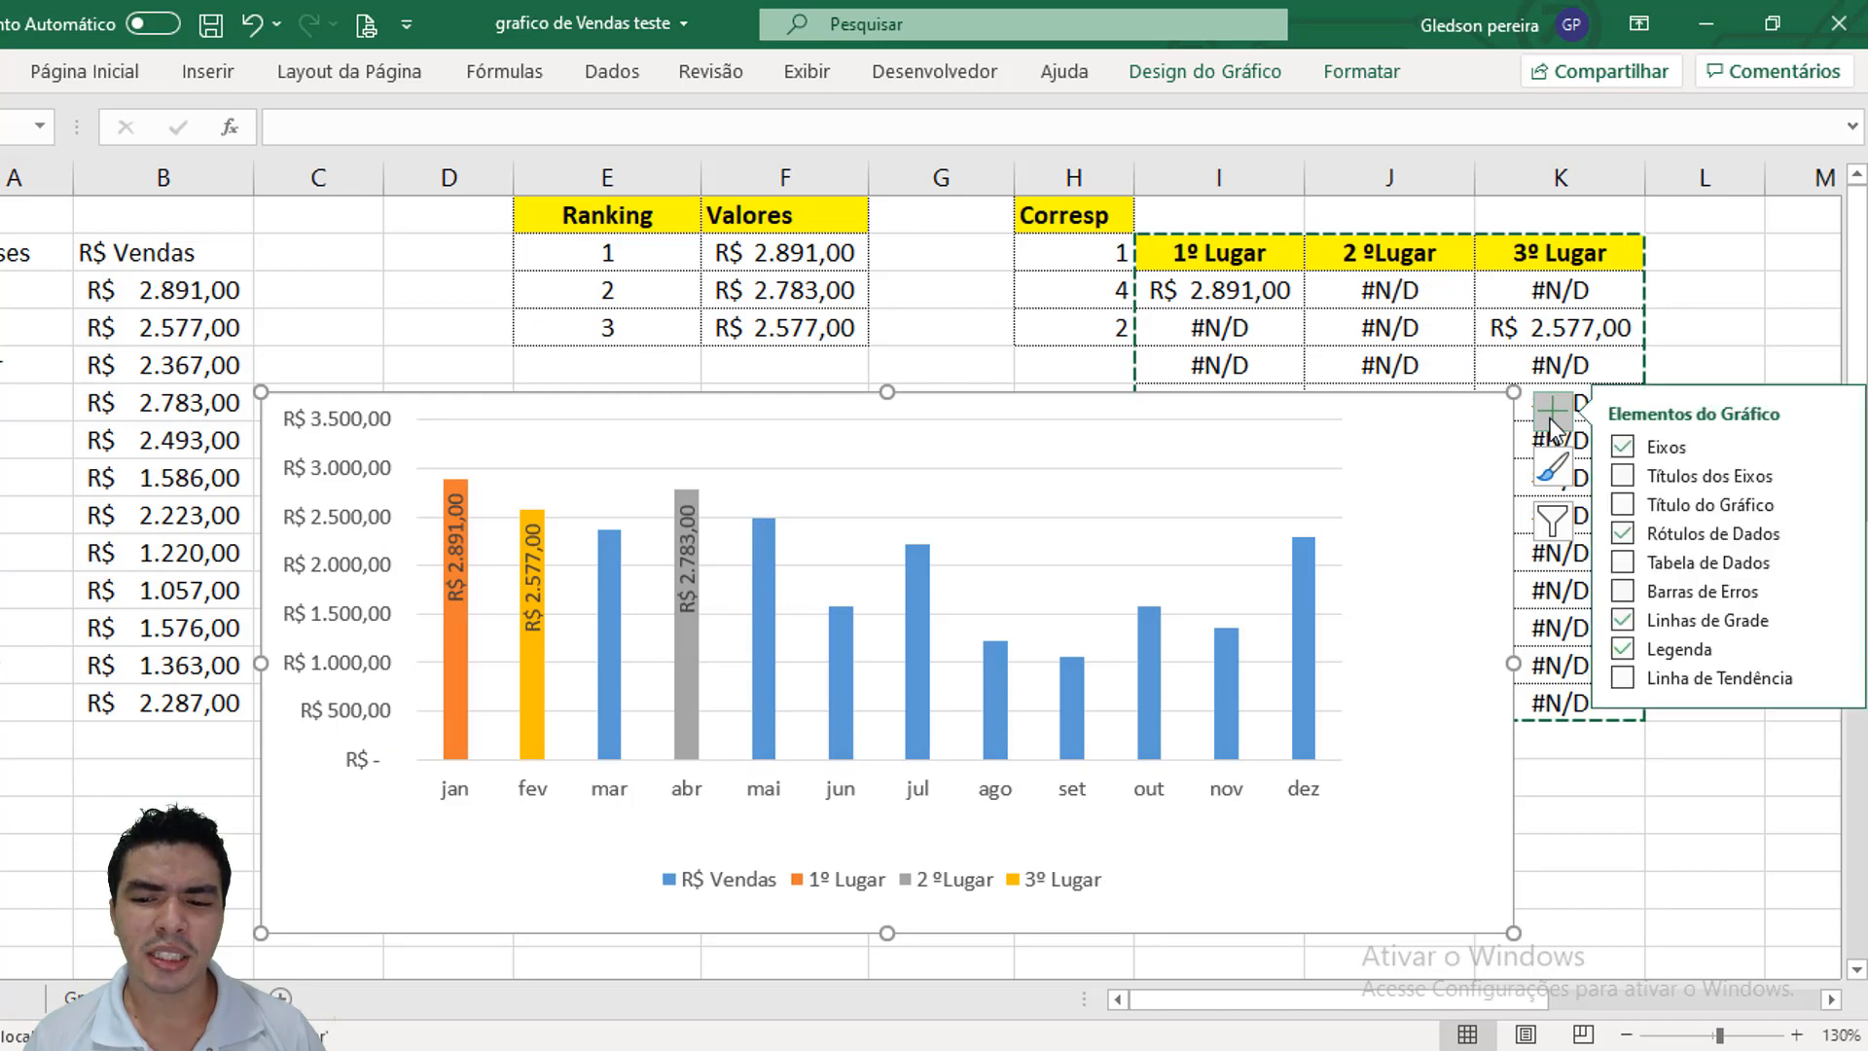
{"action": "left_click", "coordinate": [1635, 507]}
{"action": "left_click", "coordinate": [867, 431]}
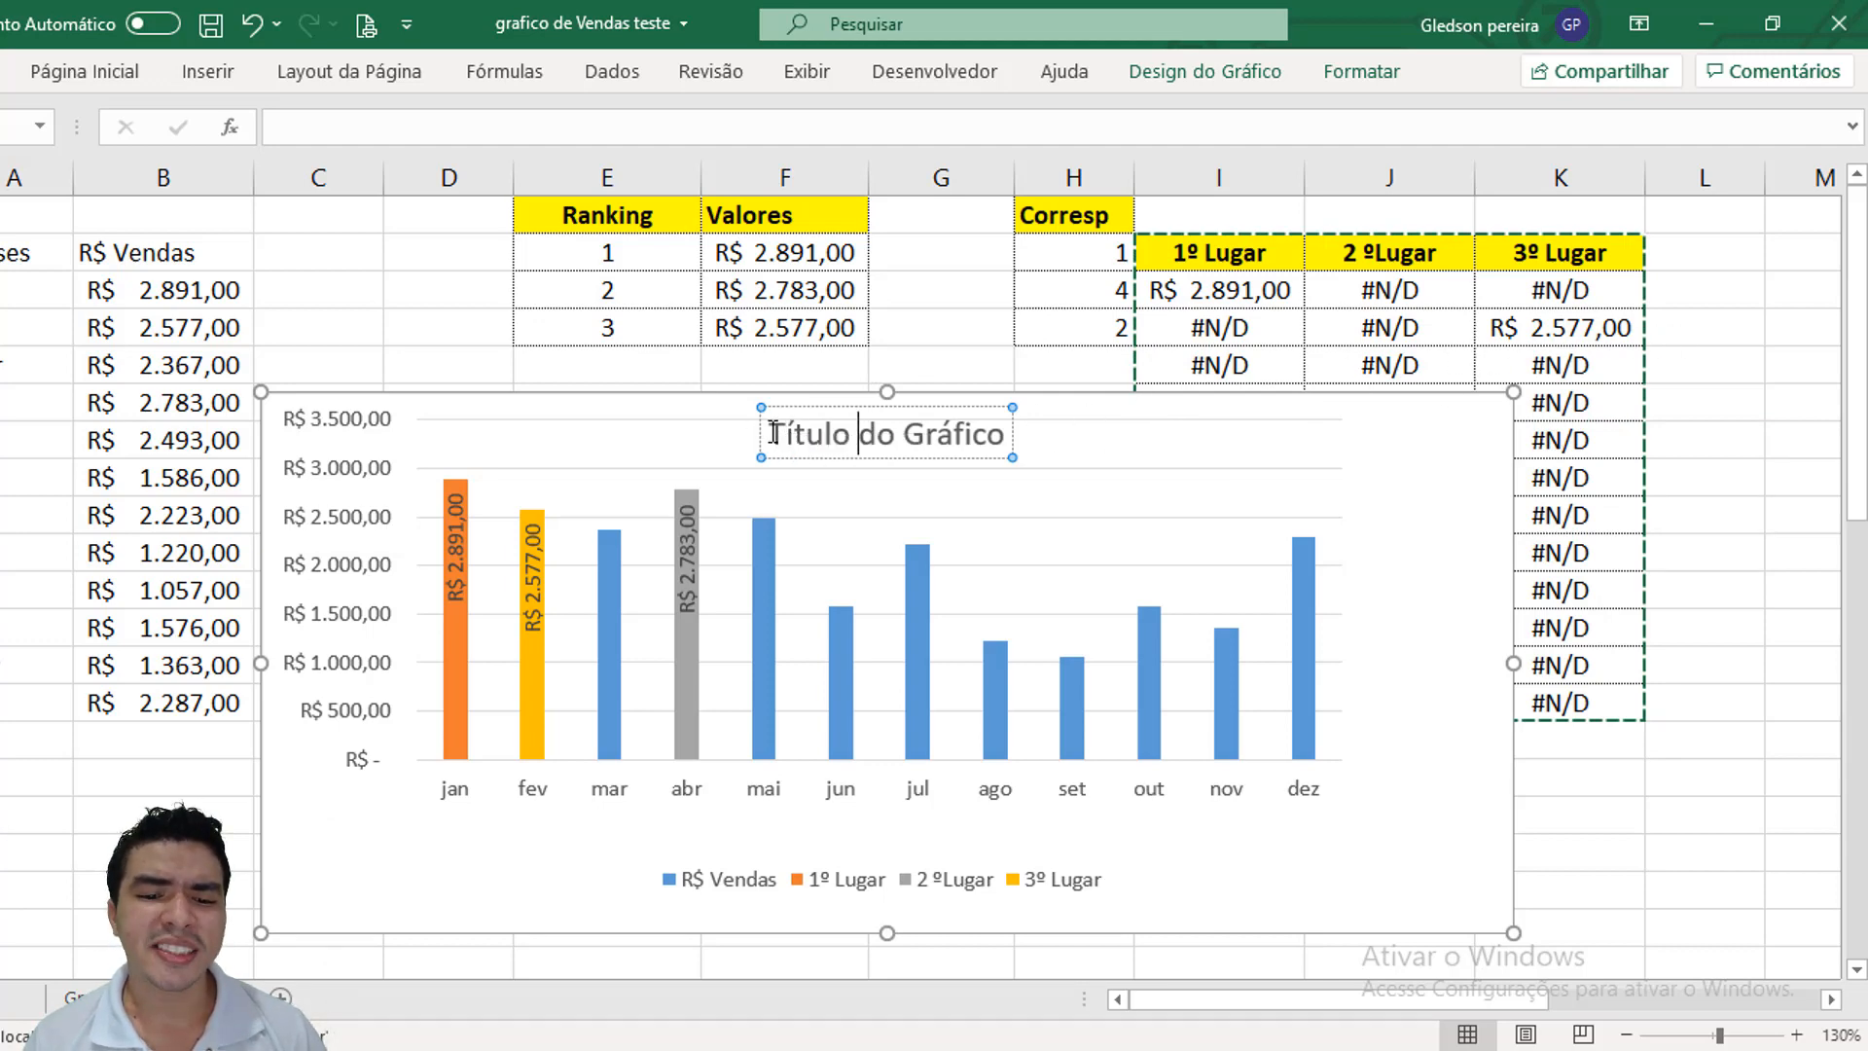
{"action": "left_click_drag", "start_coordinate": [770, 431], "coordinate": [971, 431]}
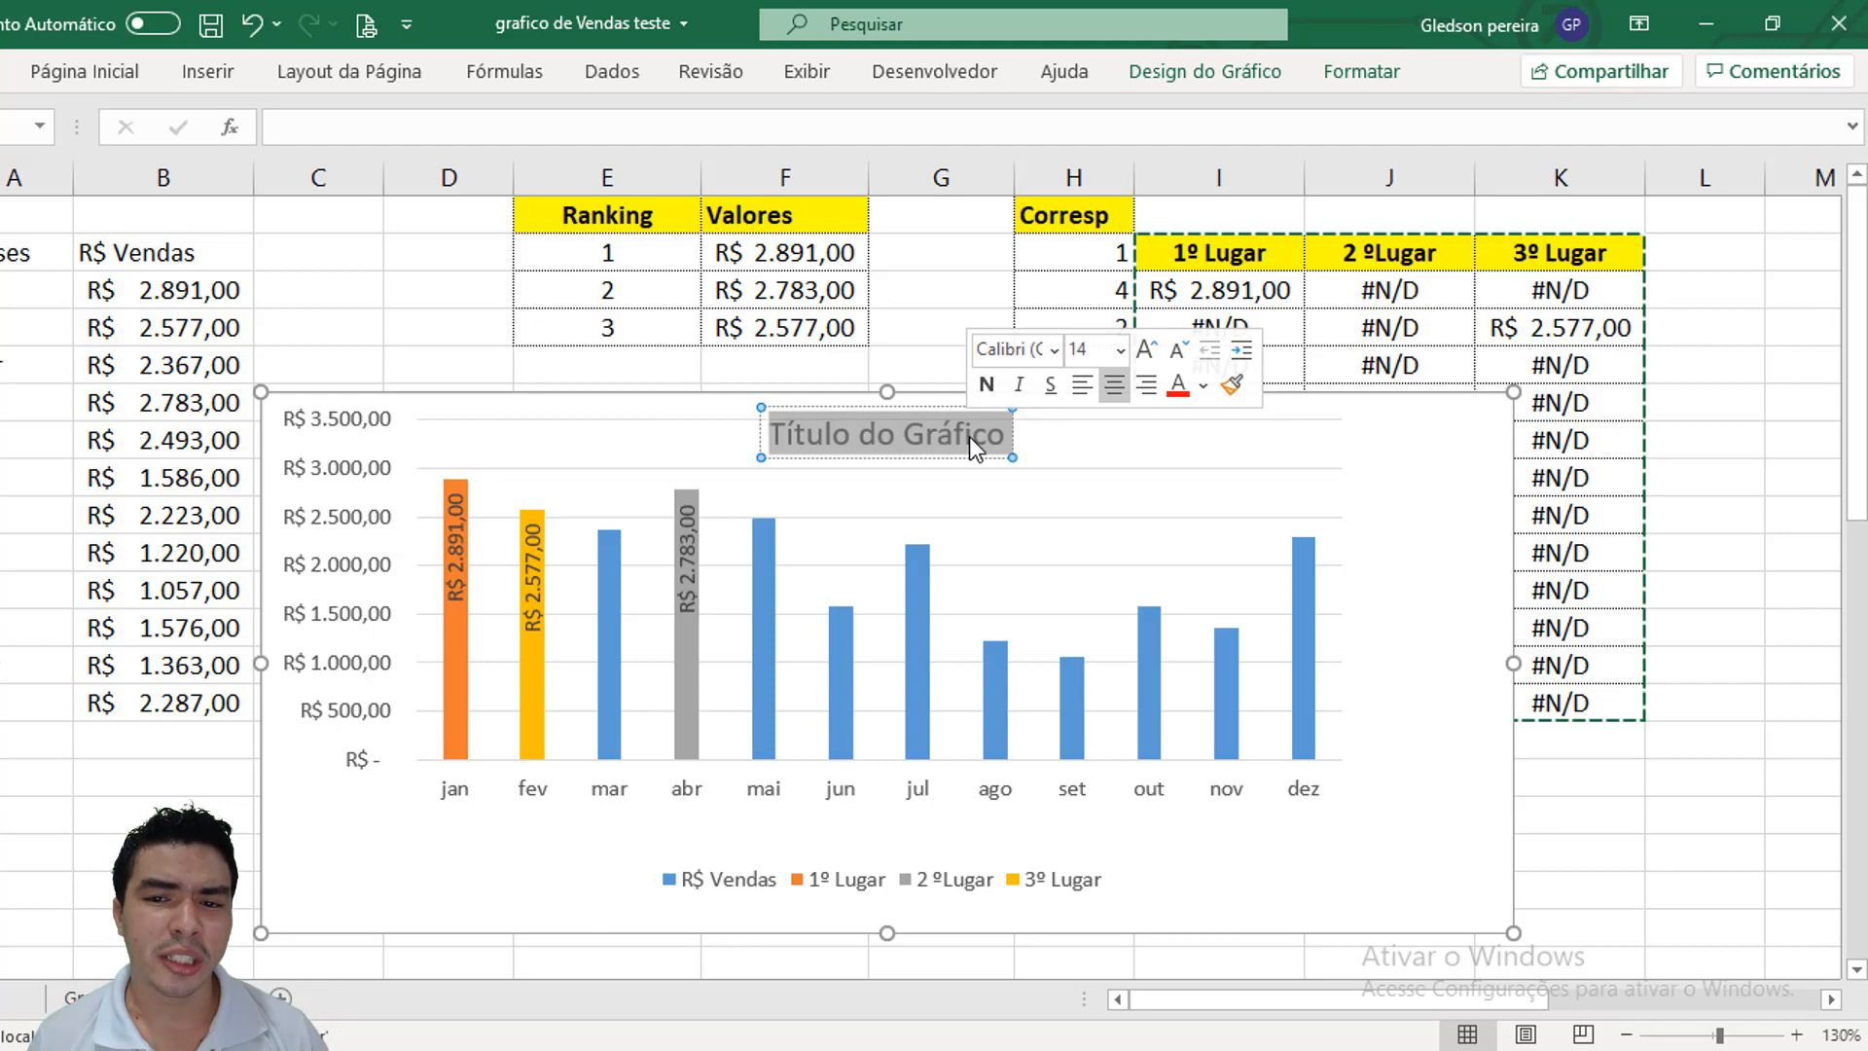
{"action": "type", "text": "3"}
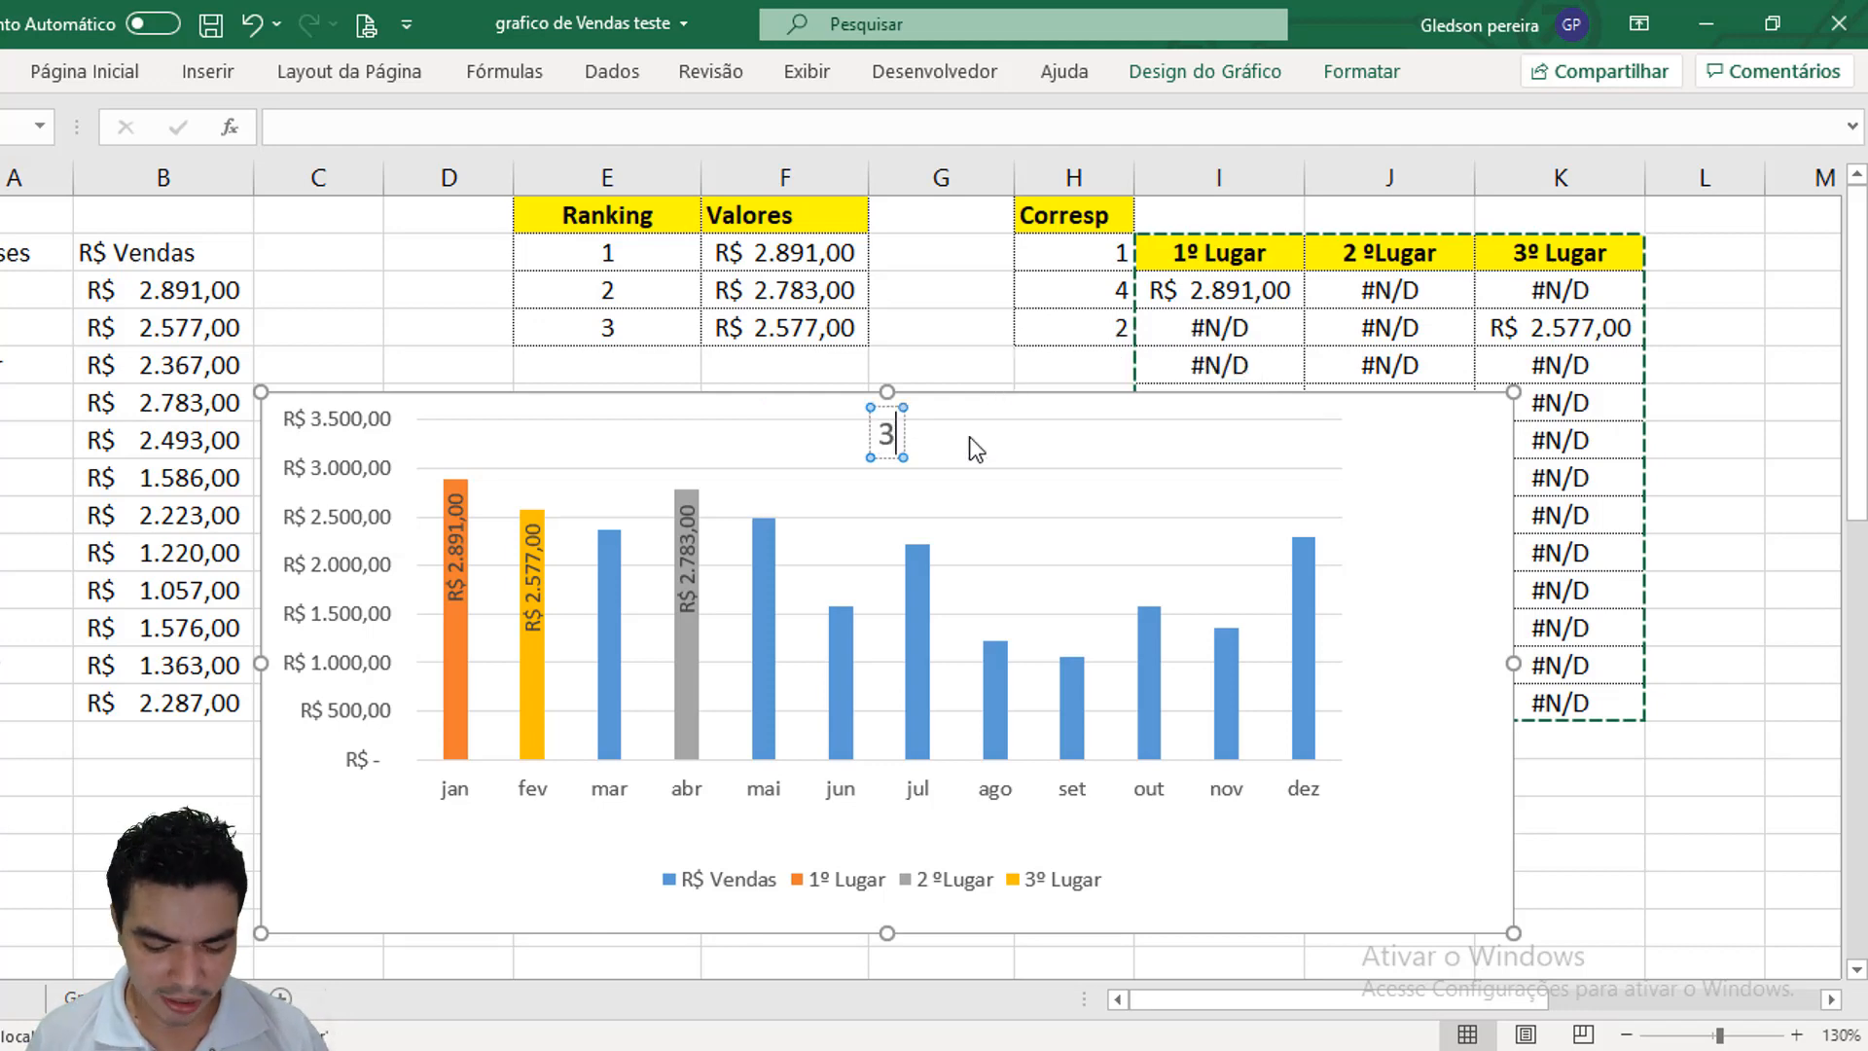
{"action": "type", "text": " maiores vendas"}
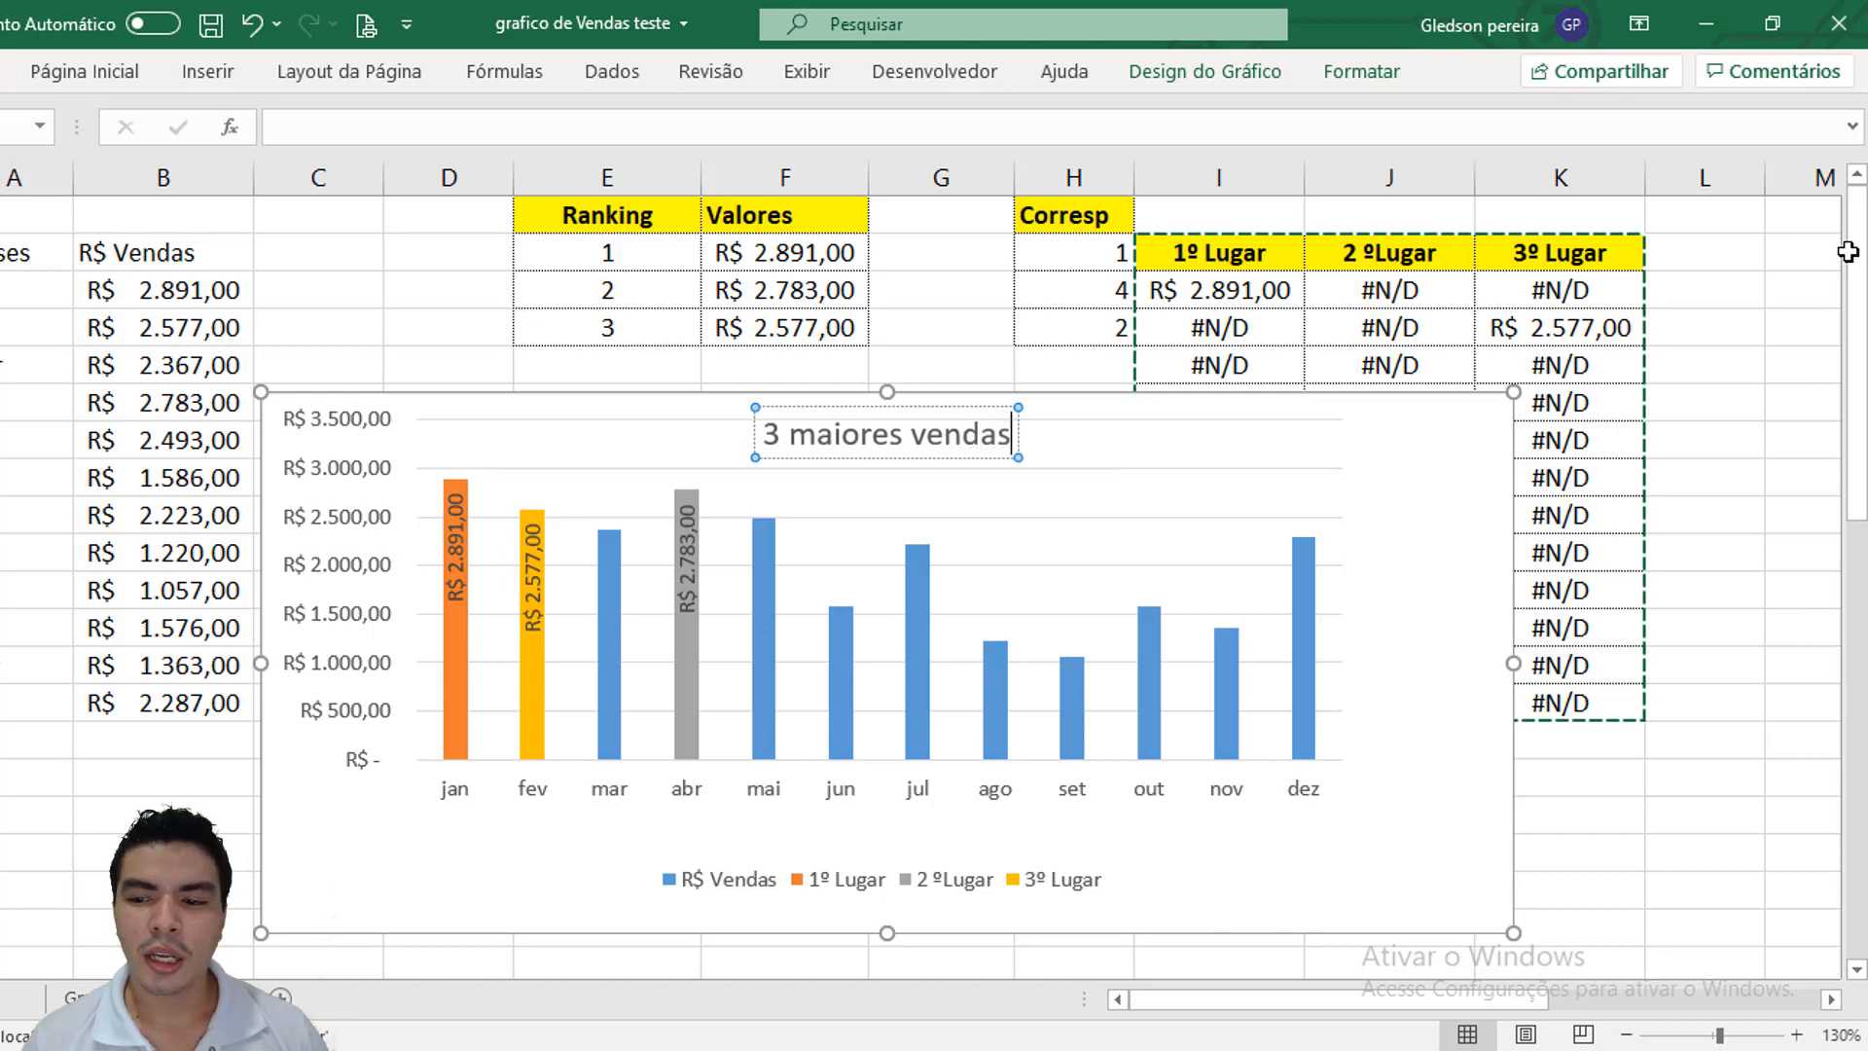
{"action": "left_click", "coordinate": [1715, 297]}
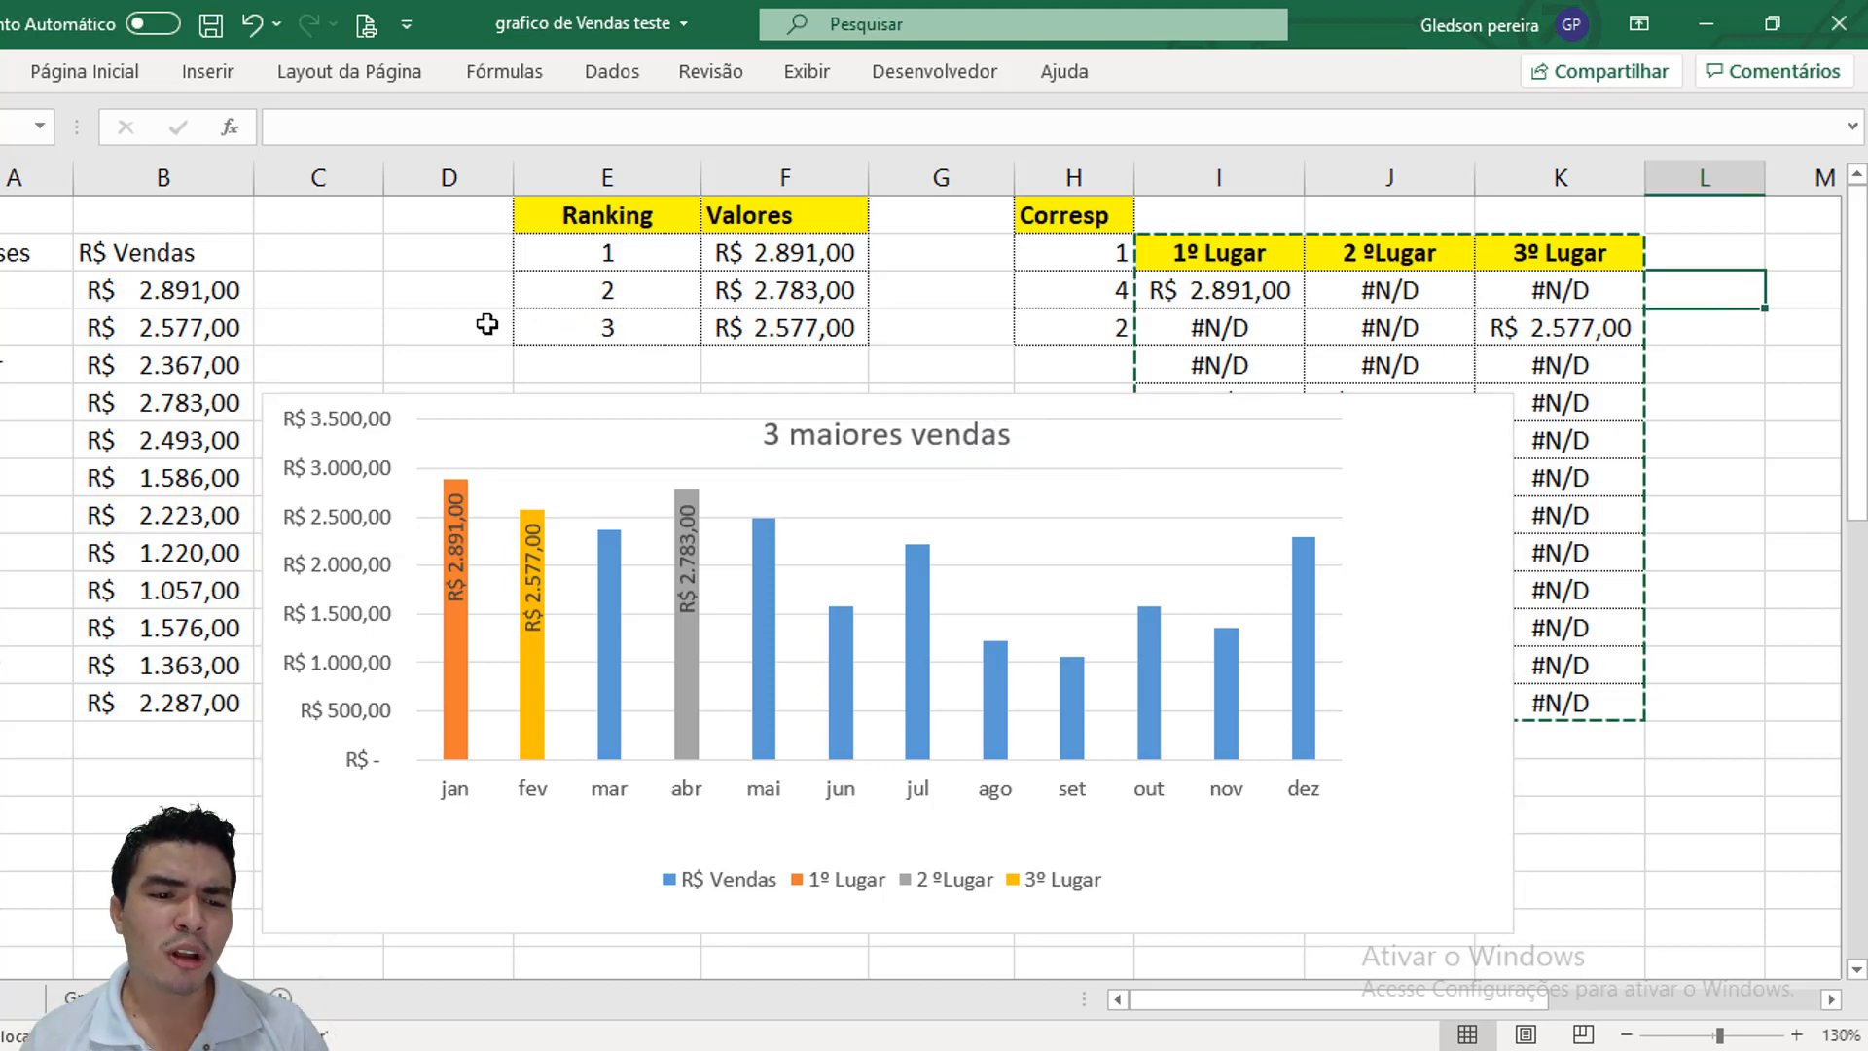
Enter =ALEATÓRIOENTRE(1000;3000) in the first R$ Vendas value cell and fill it down through all twelve months.
{"action": "left_click", "coordinate": [200, 299]}
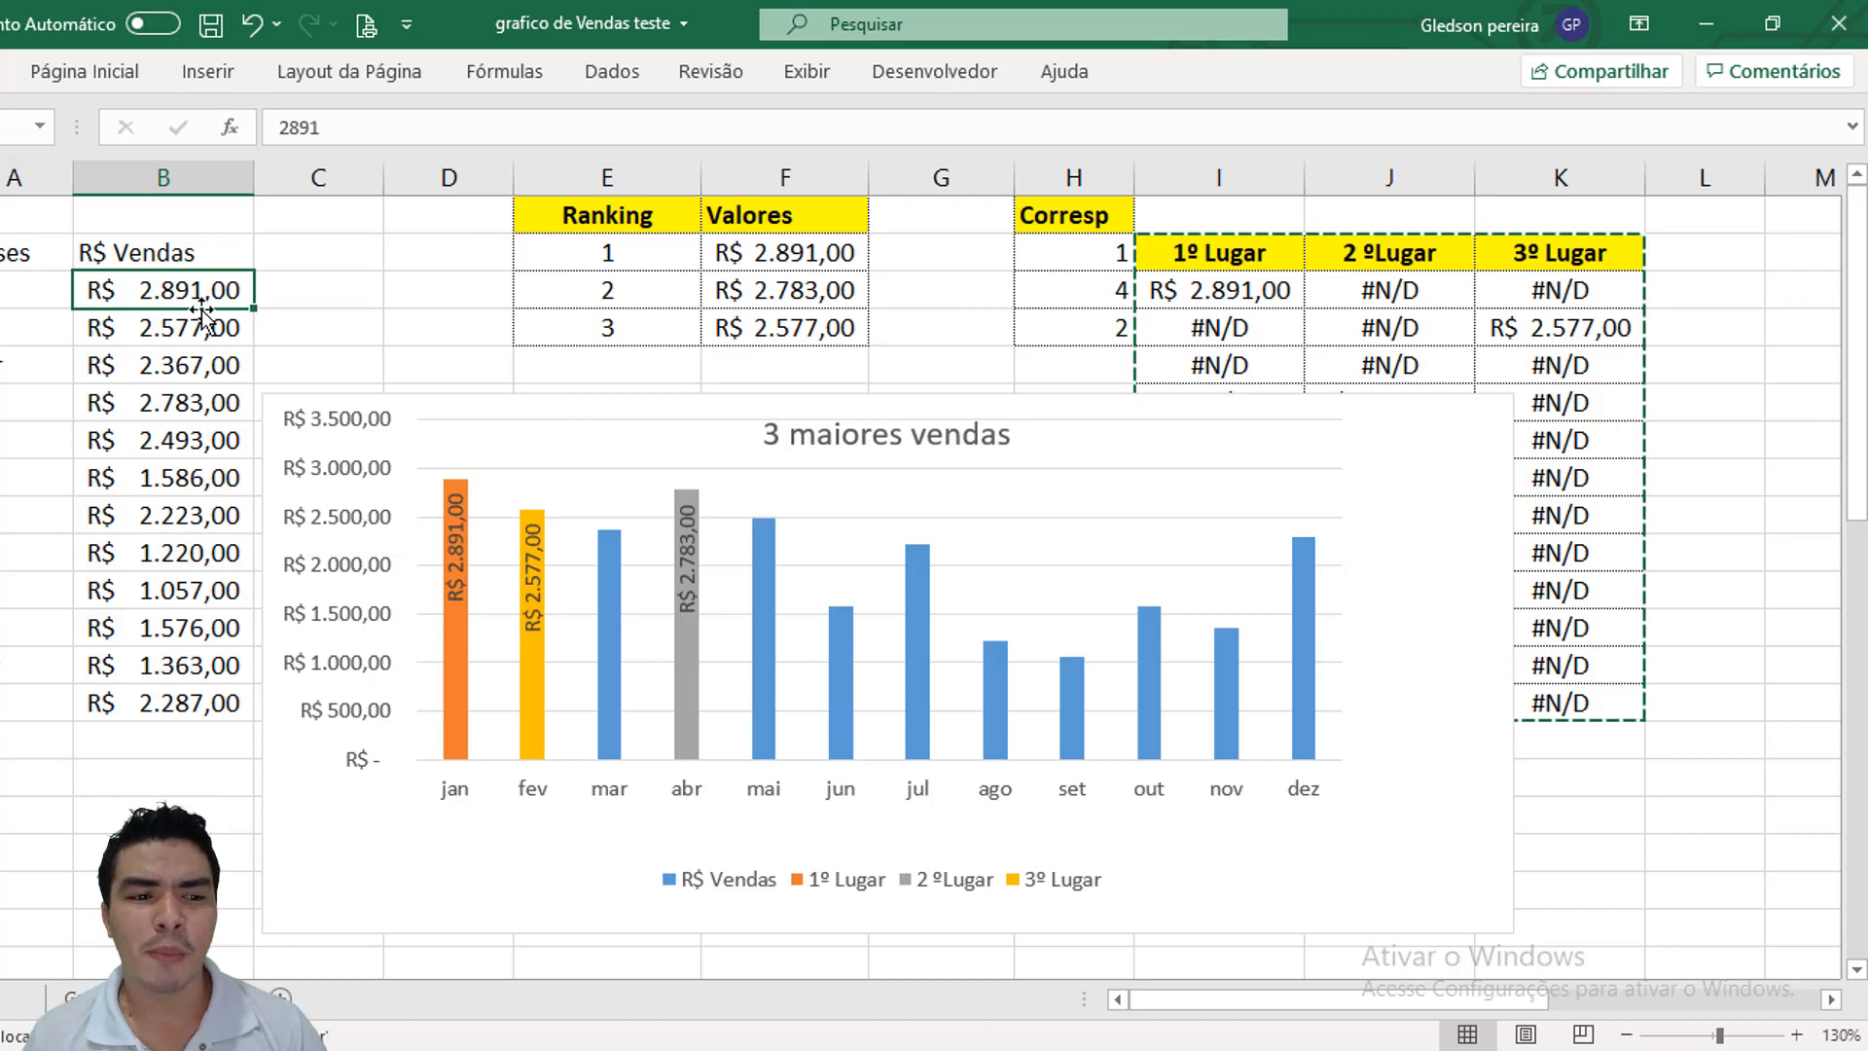
{"action": "type", "text": "=al"}
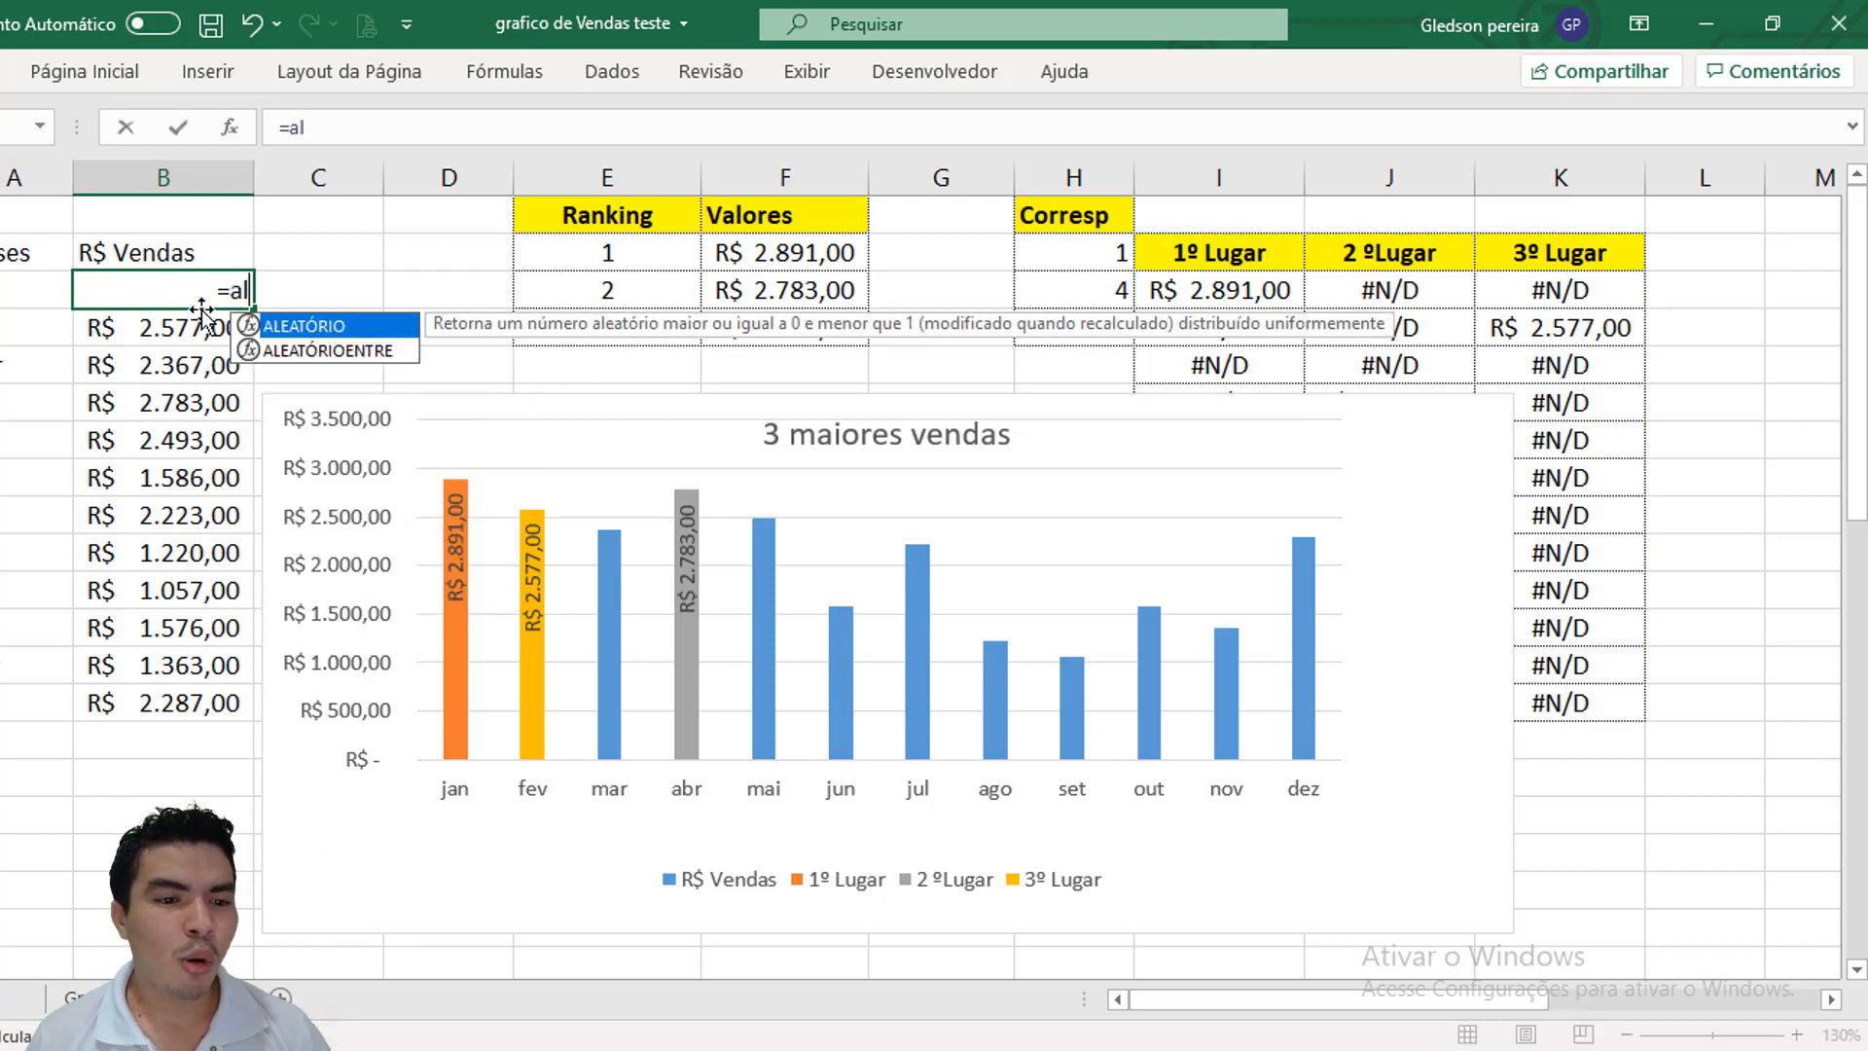
{"action": "type", "text": "e"}
{"action": "double_click", "coordinate": [337, 352]}
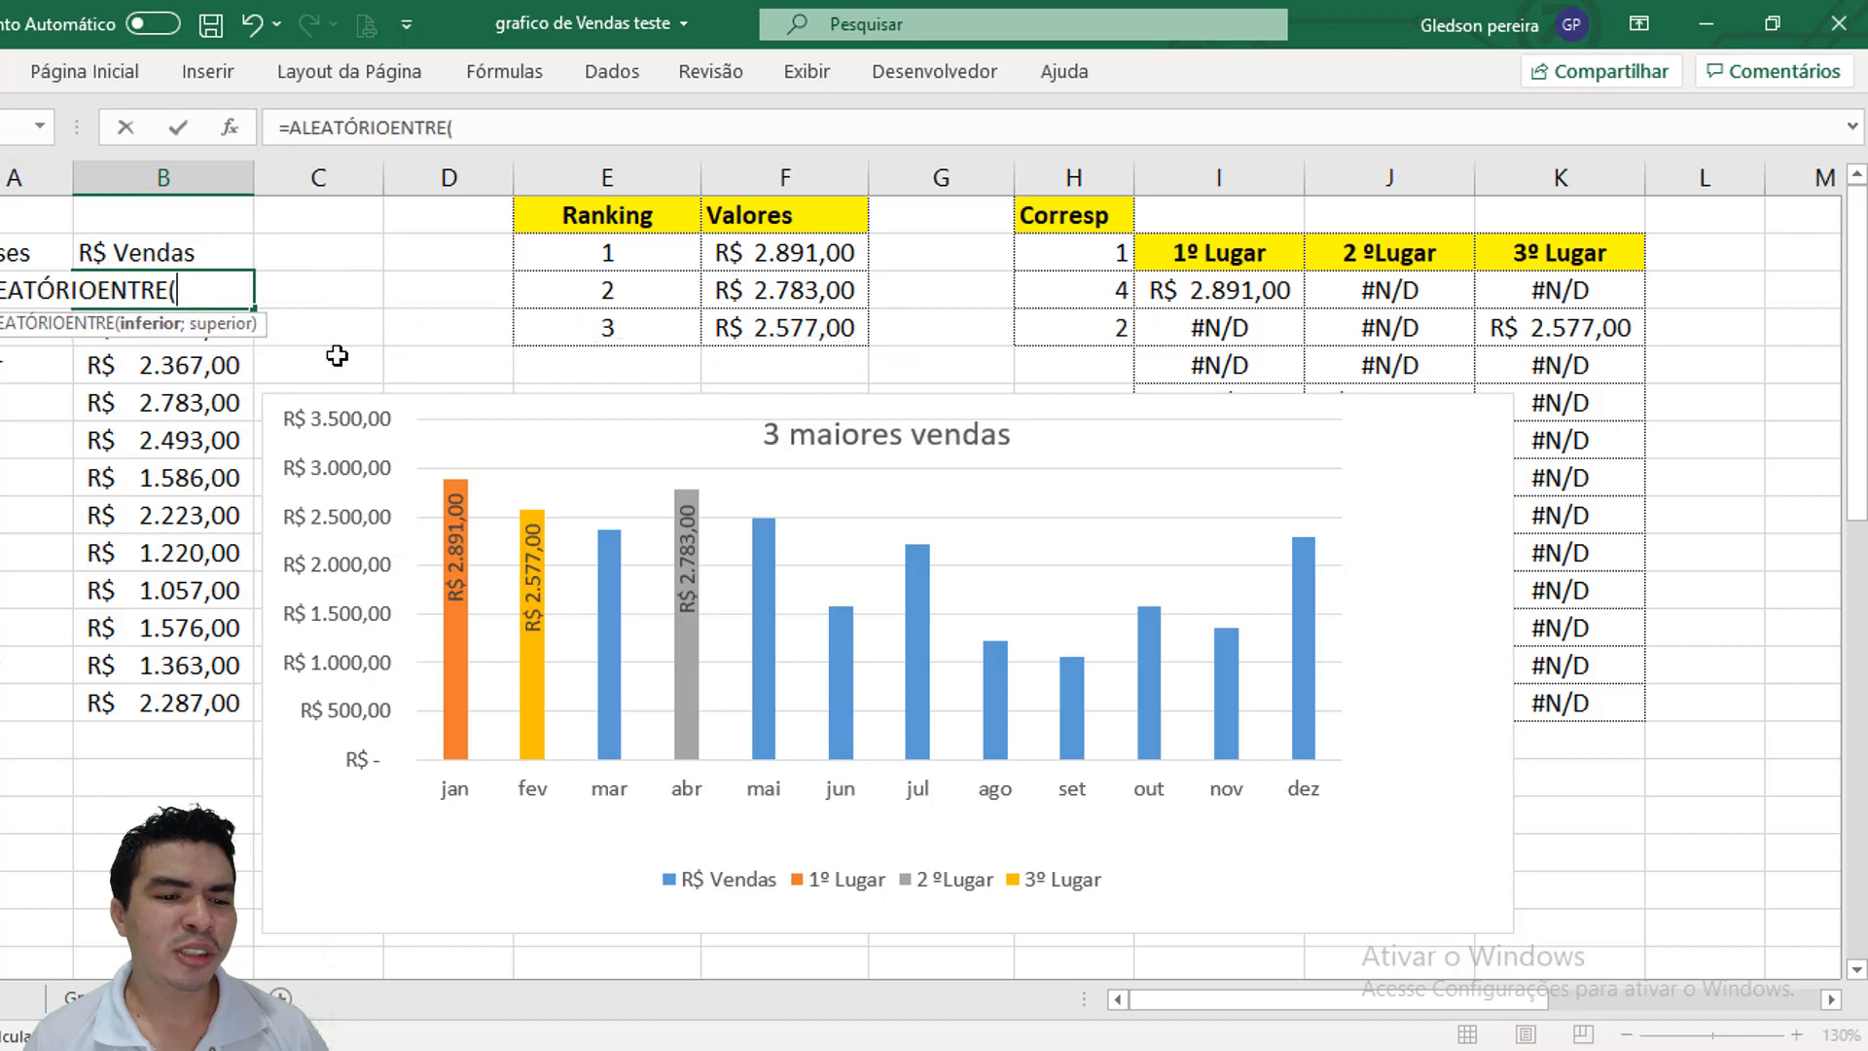
{"action": "left_click", "coordinate": [496, 138]}
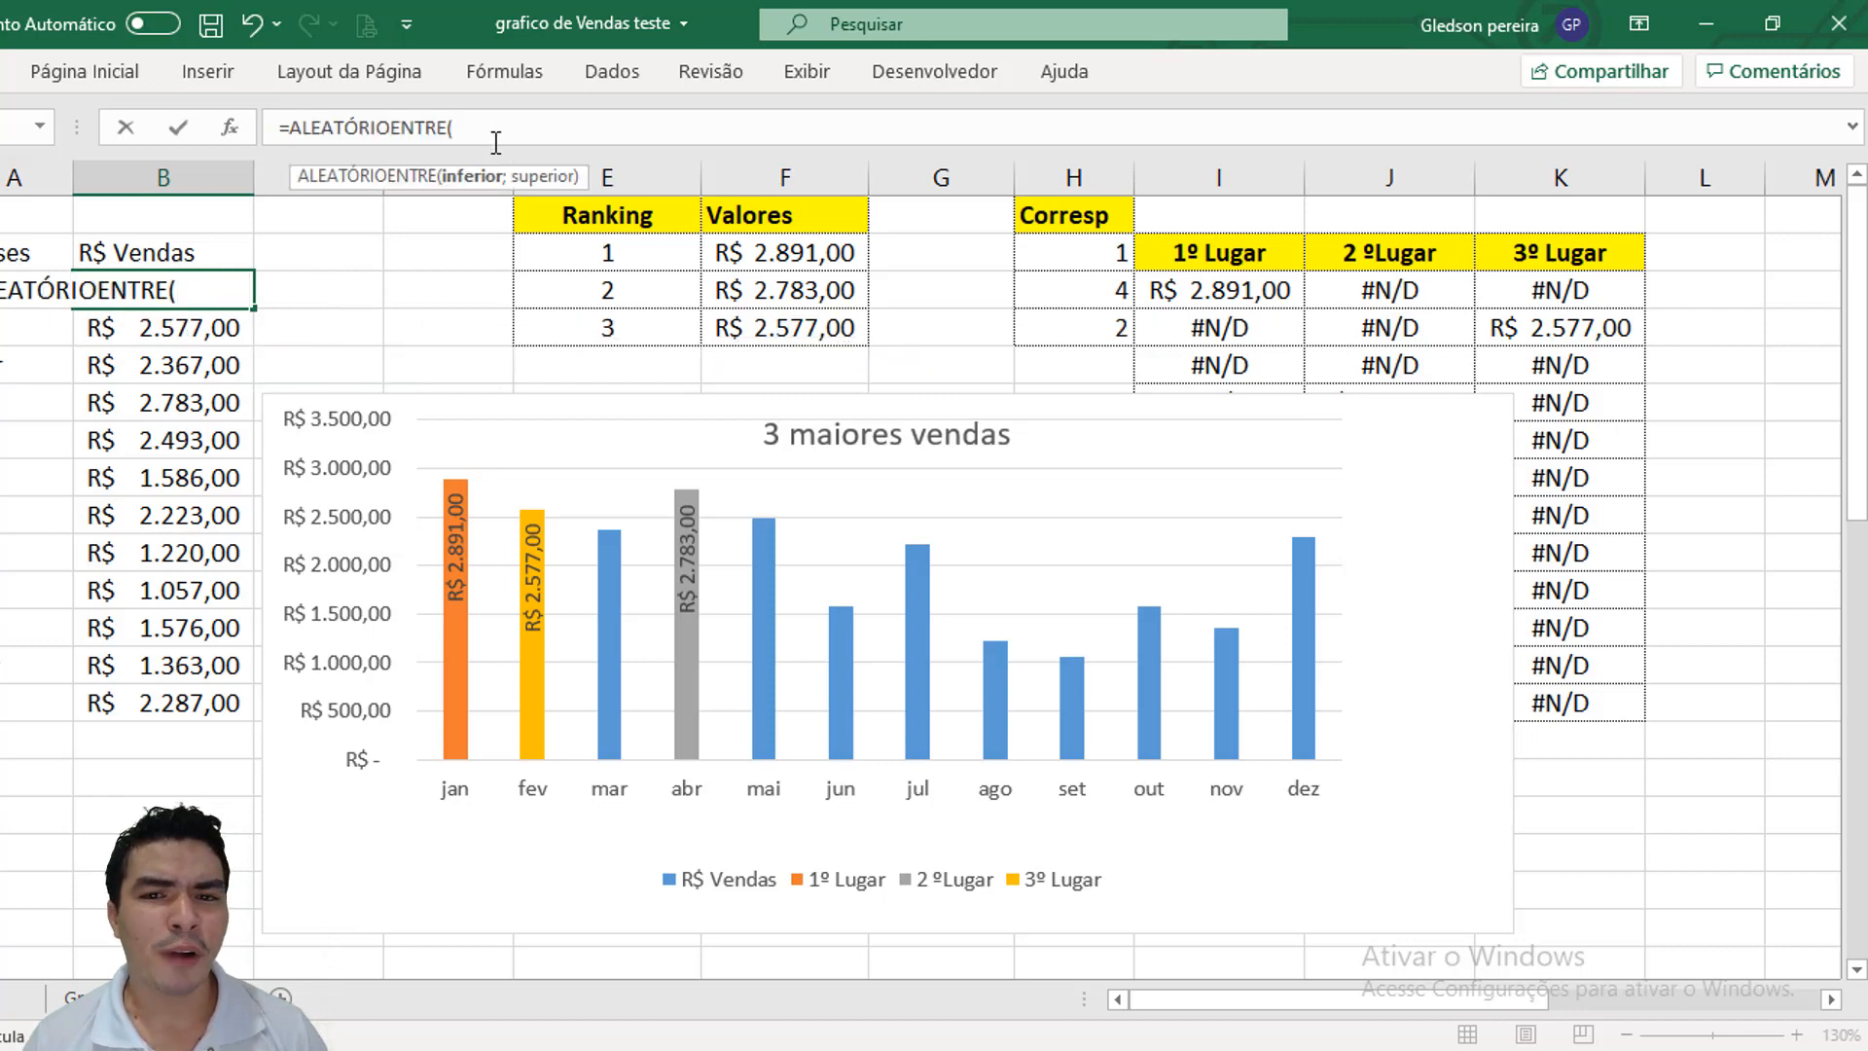
{"action": "type", "text": "100"}
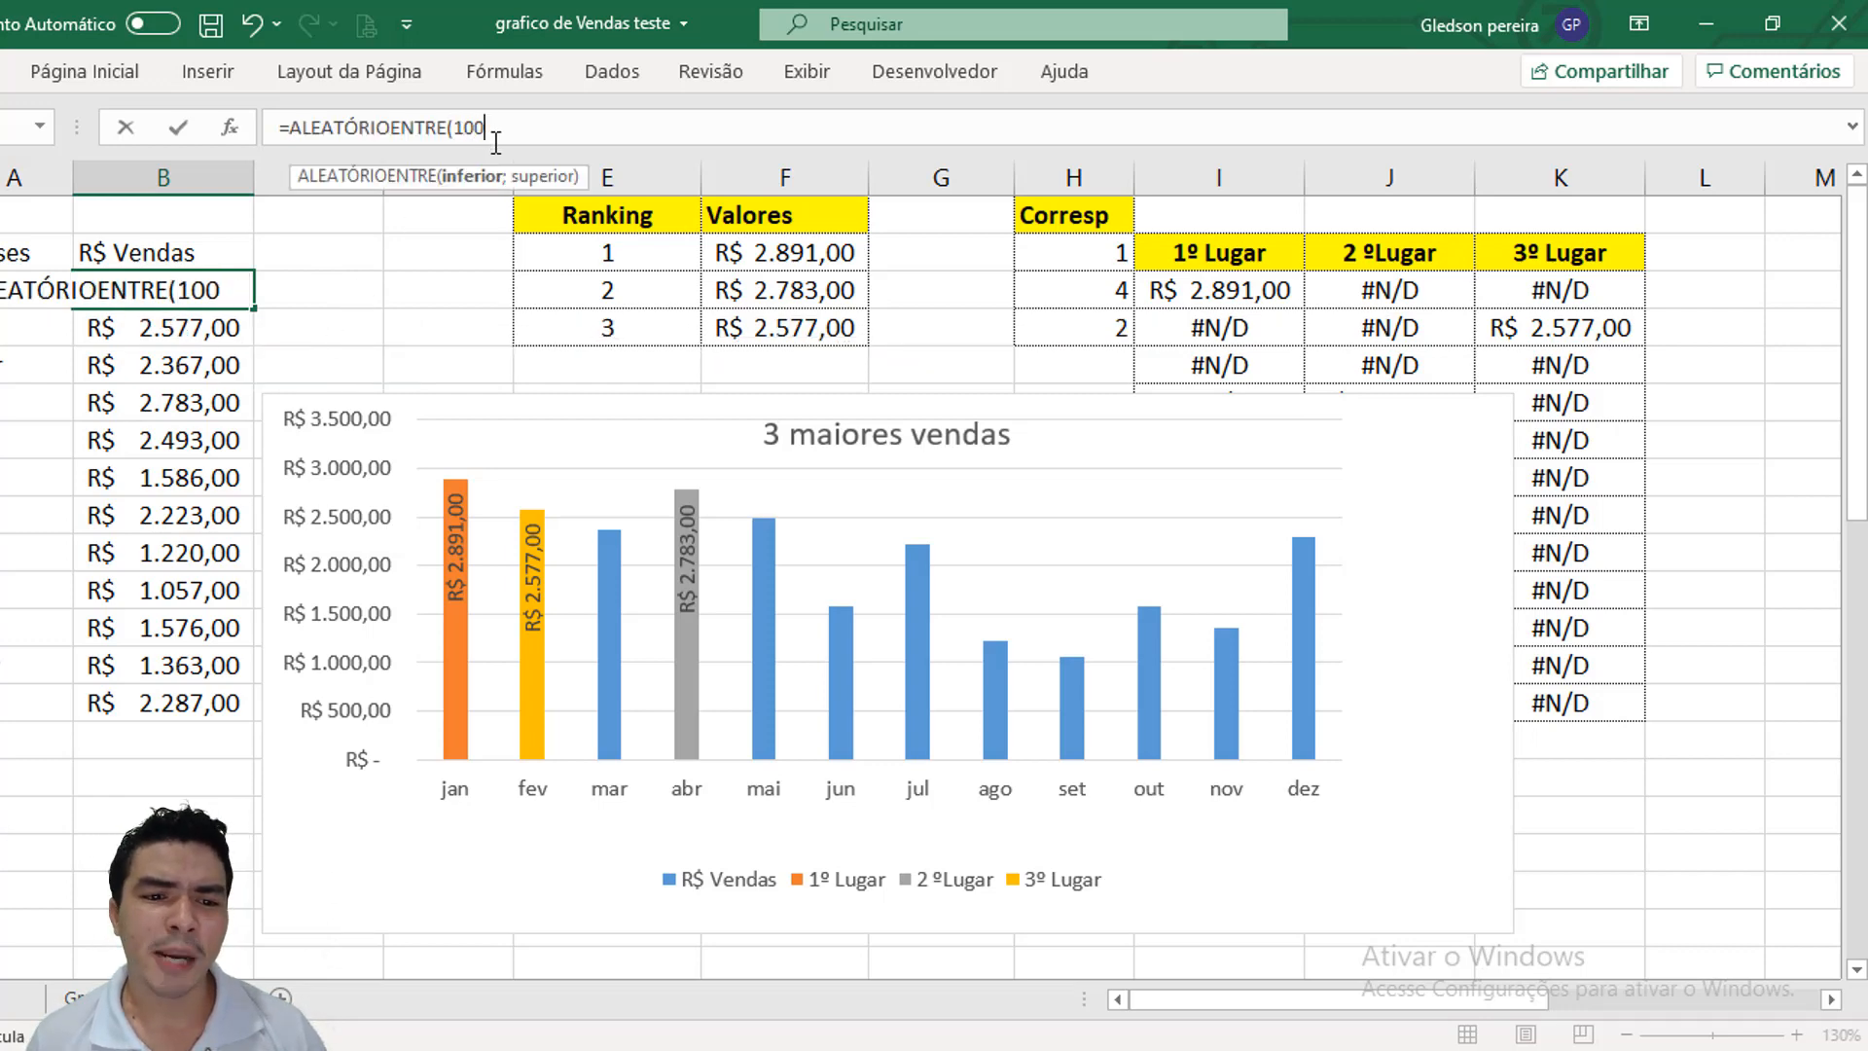
{"action": "type", "text": "0;"}
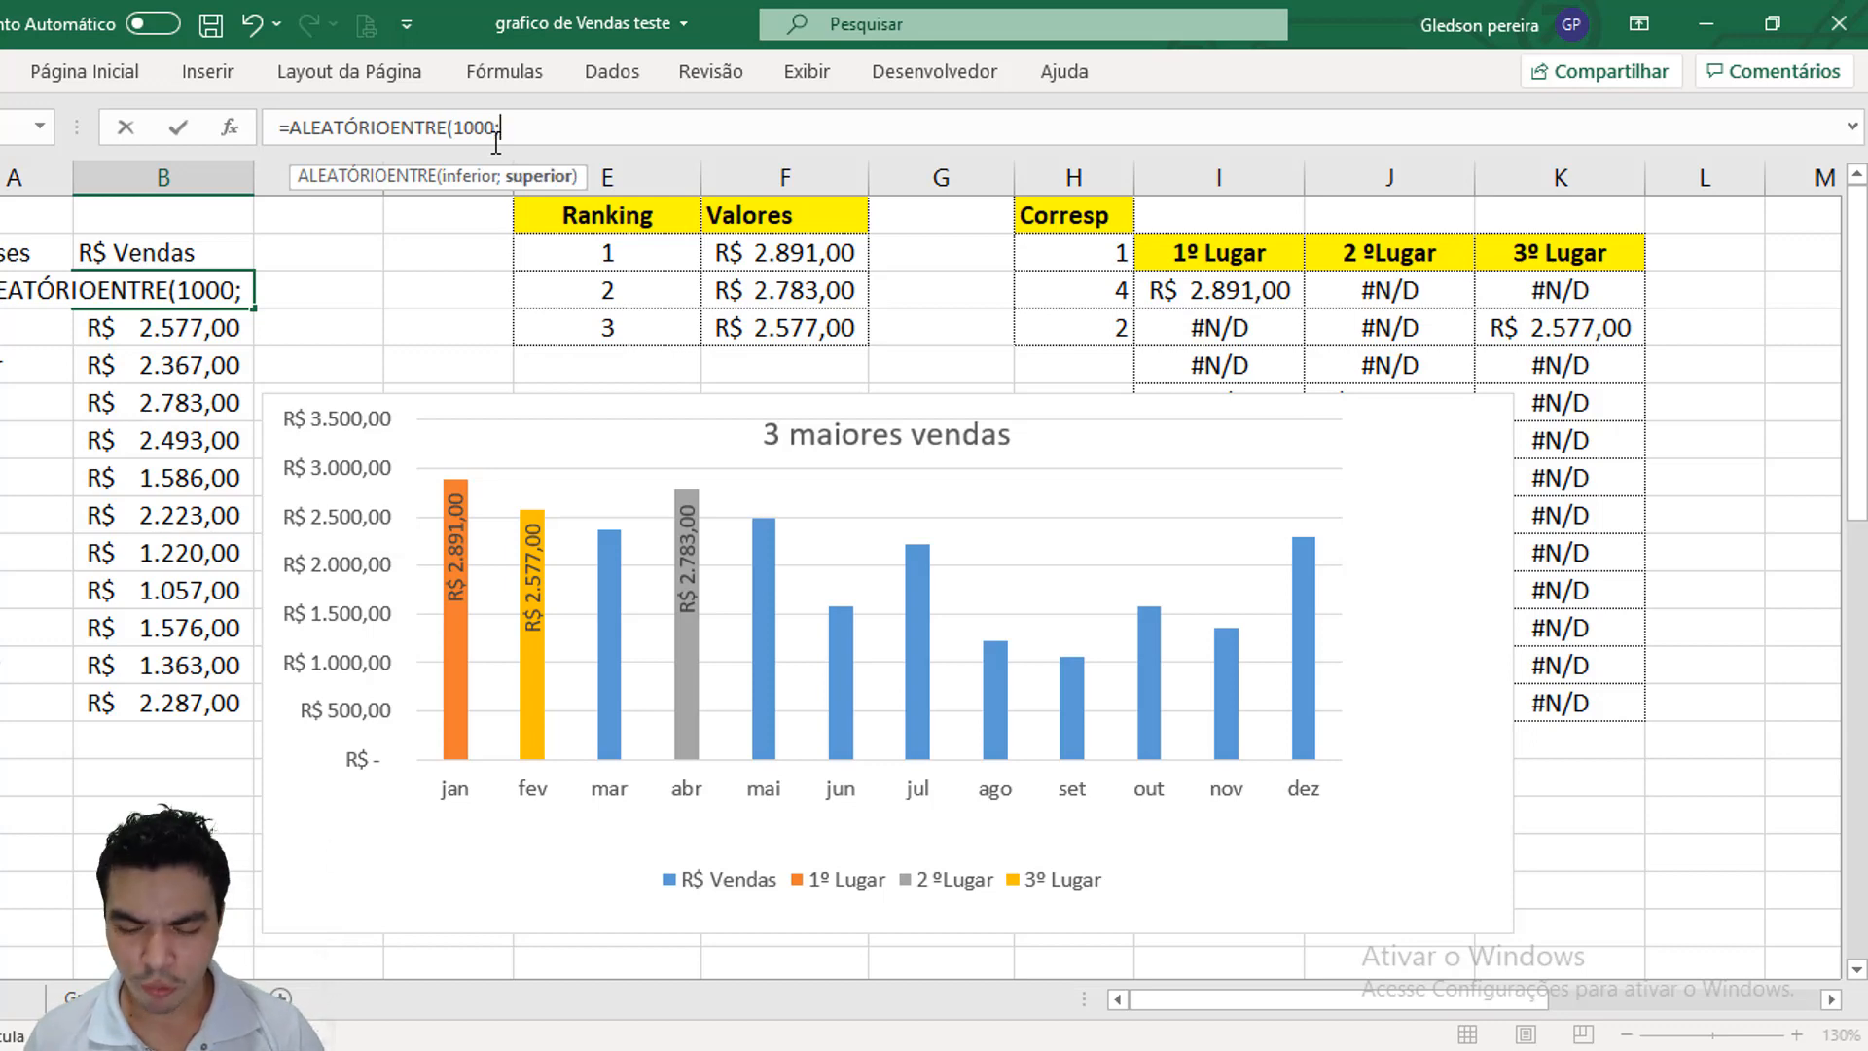
{"action": "type", "text": "3000"}
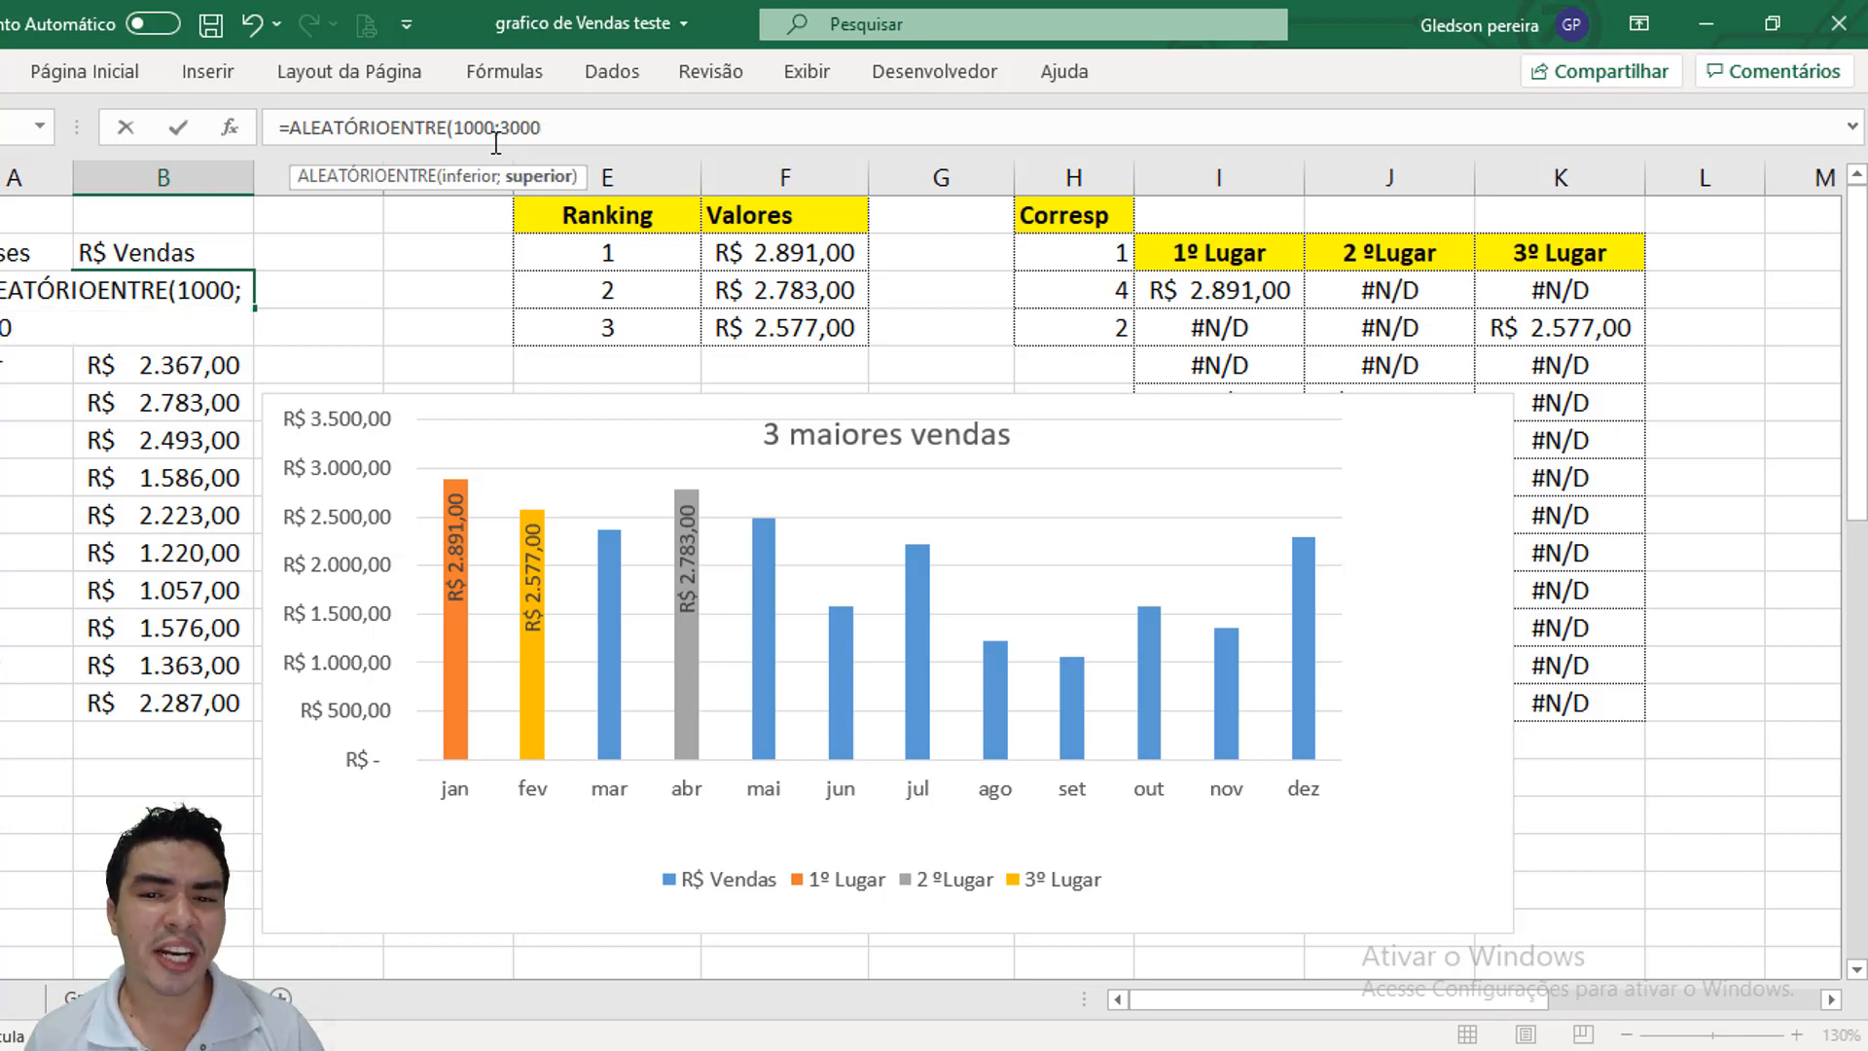
{"action": "key", "text": "Return"}
{"action": "left_click", "coordinate": [223, 292]}
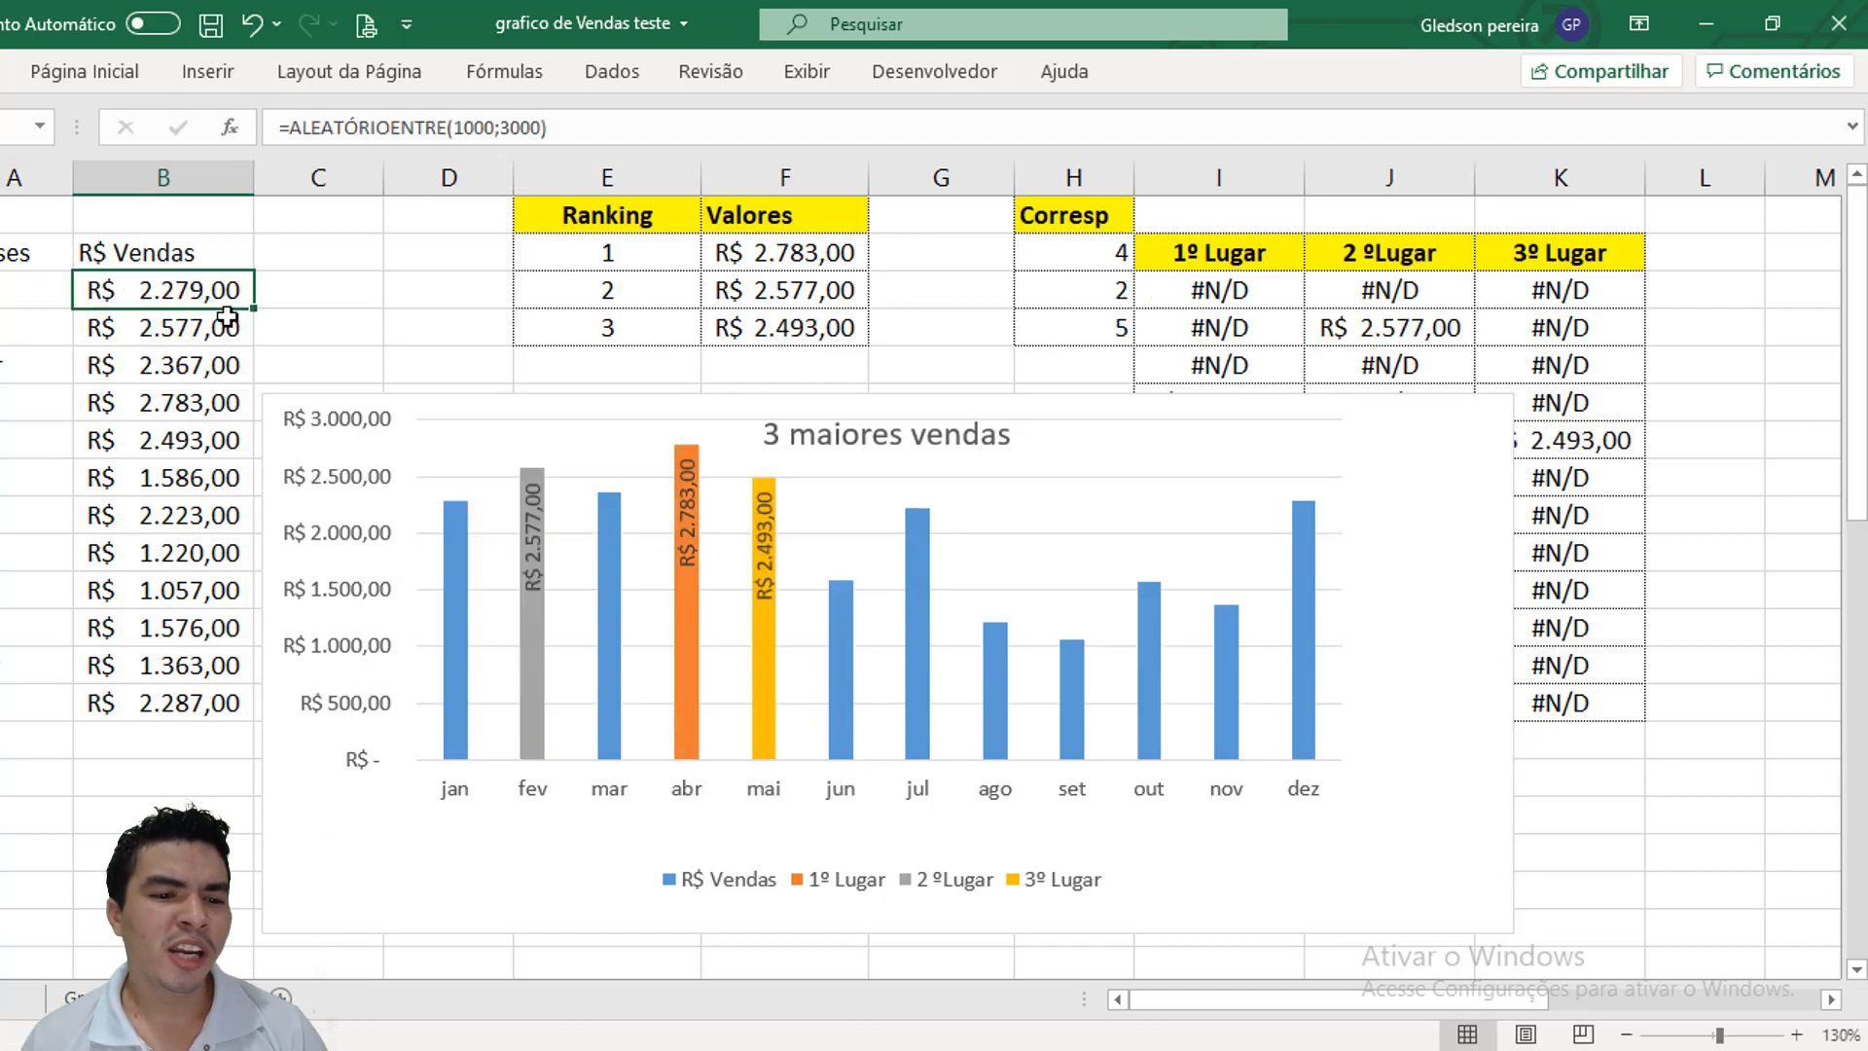
{"action": "double_click", "coordinate": [258, 312]}
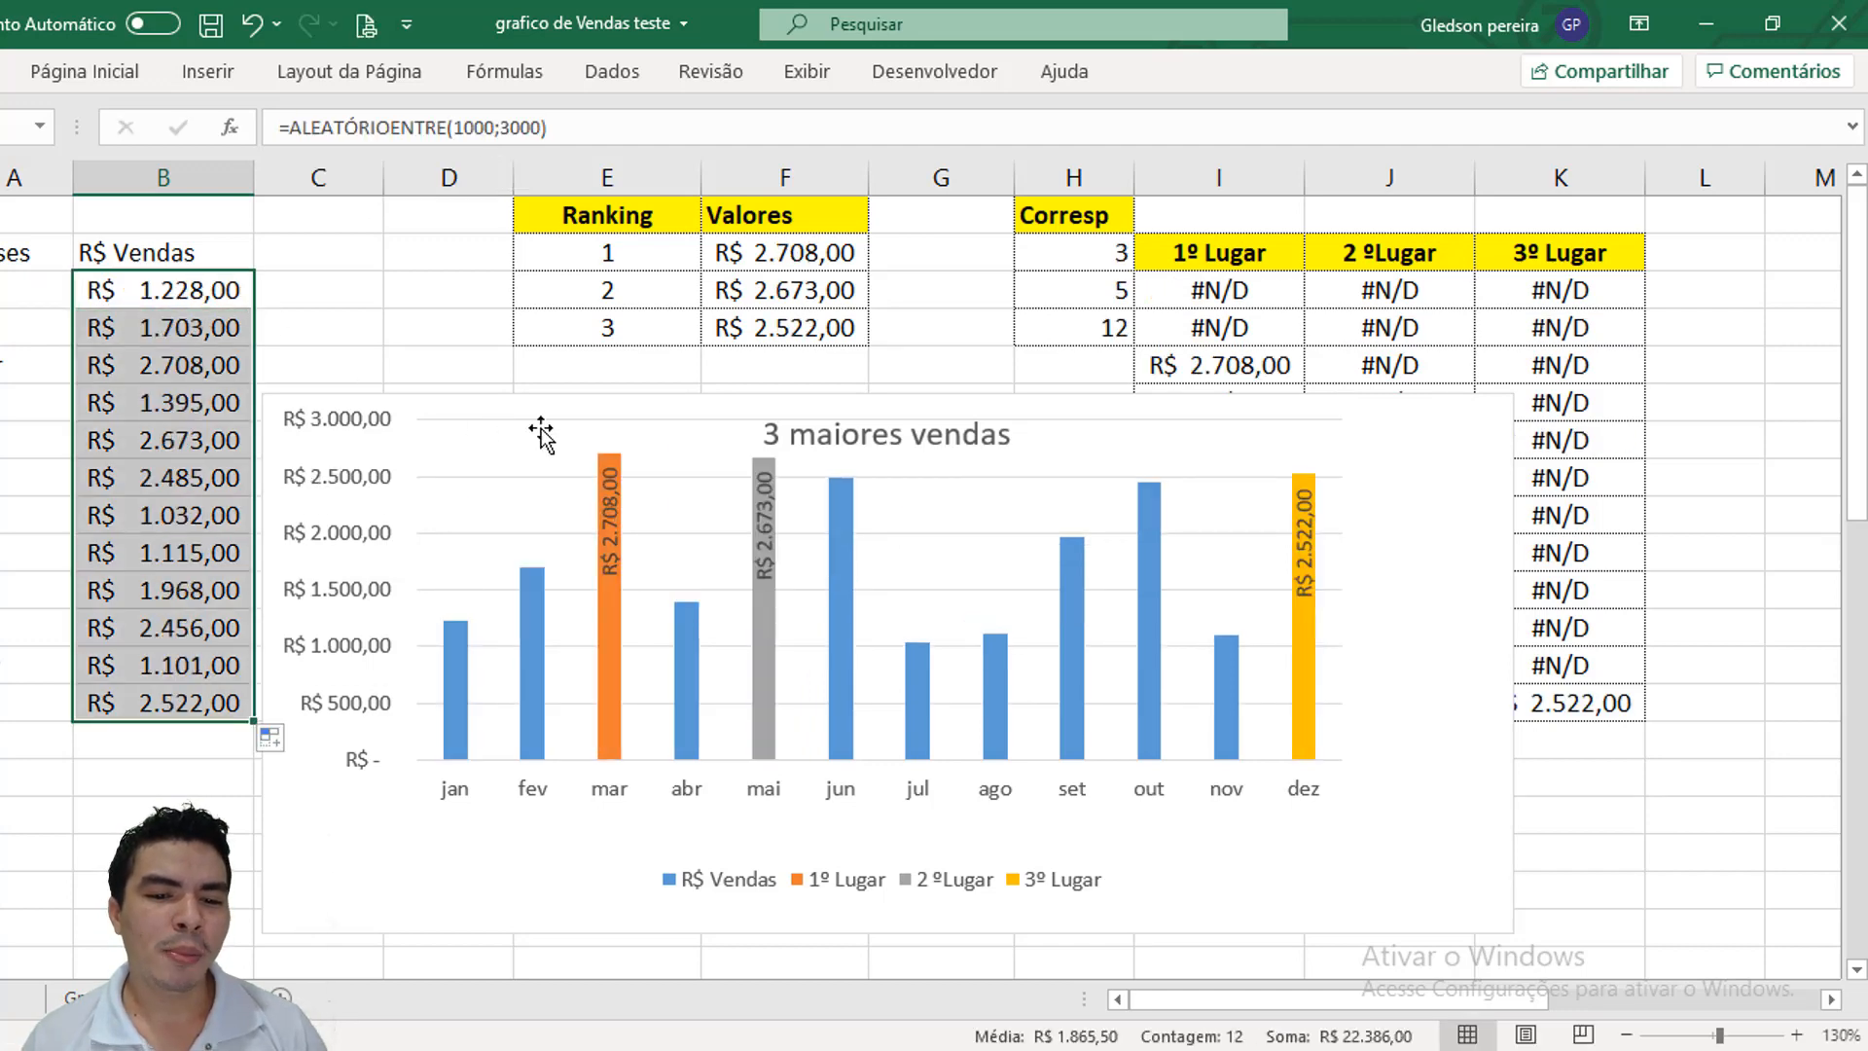
Save the workbook repeatedly to recalculate the random sales values and test the chart's top-three highlighting.
{"action": "left_click", "coordinate": [517, 267]}
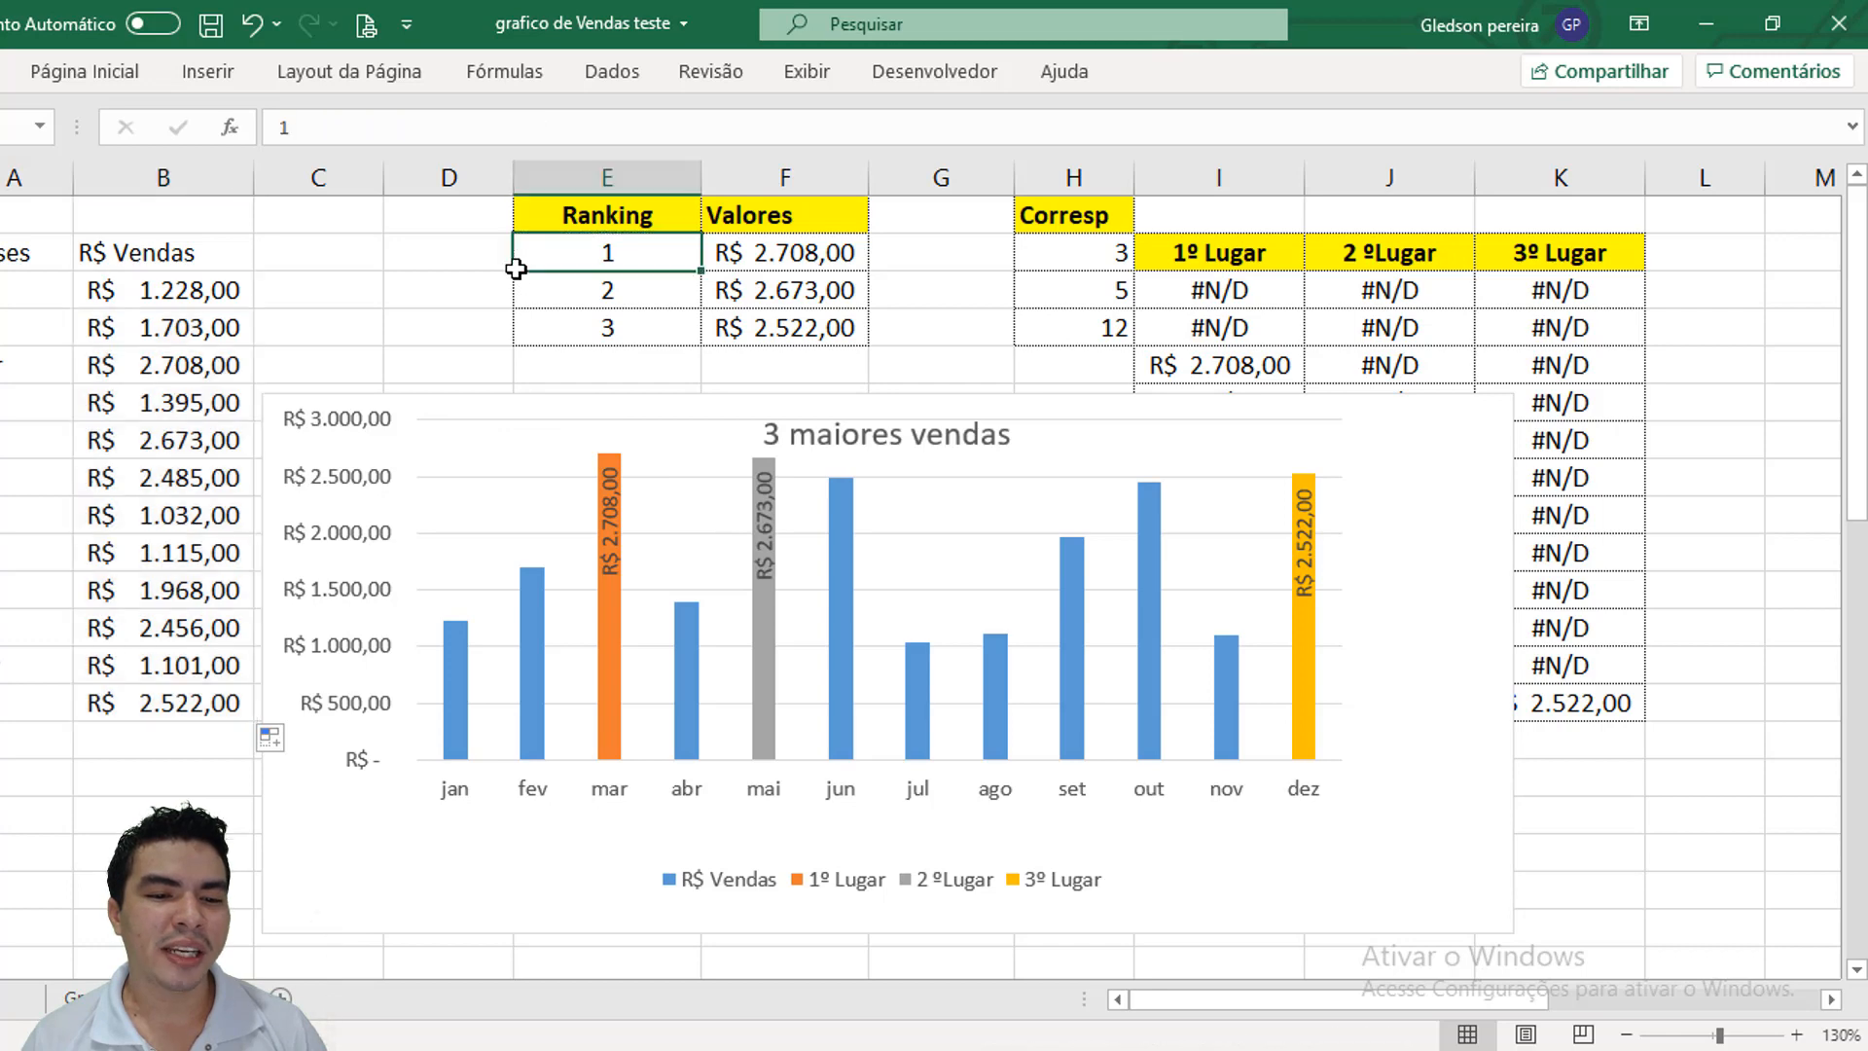
{"action": "left_click", "coordinate": [206, 29]}
{"action": "left_click", "coordinate": [205, 29]}
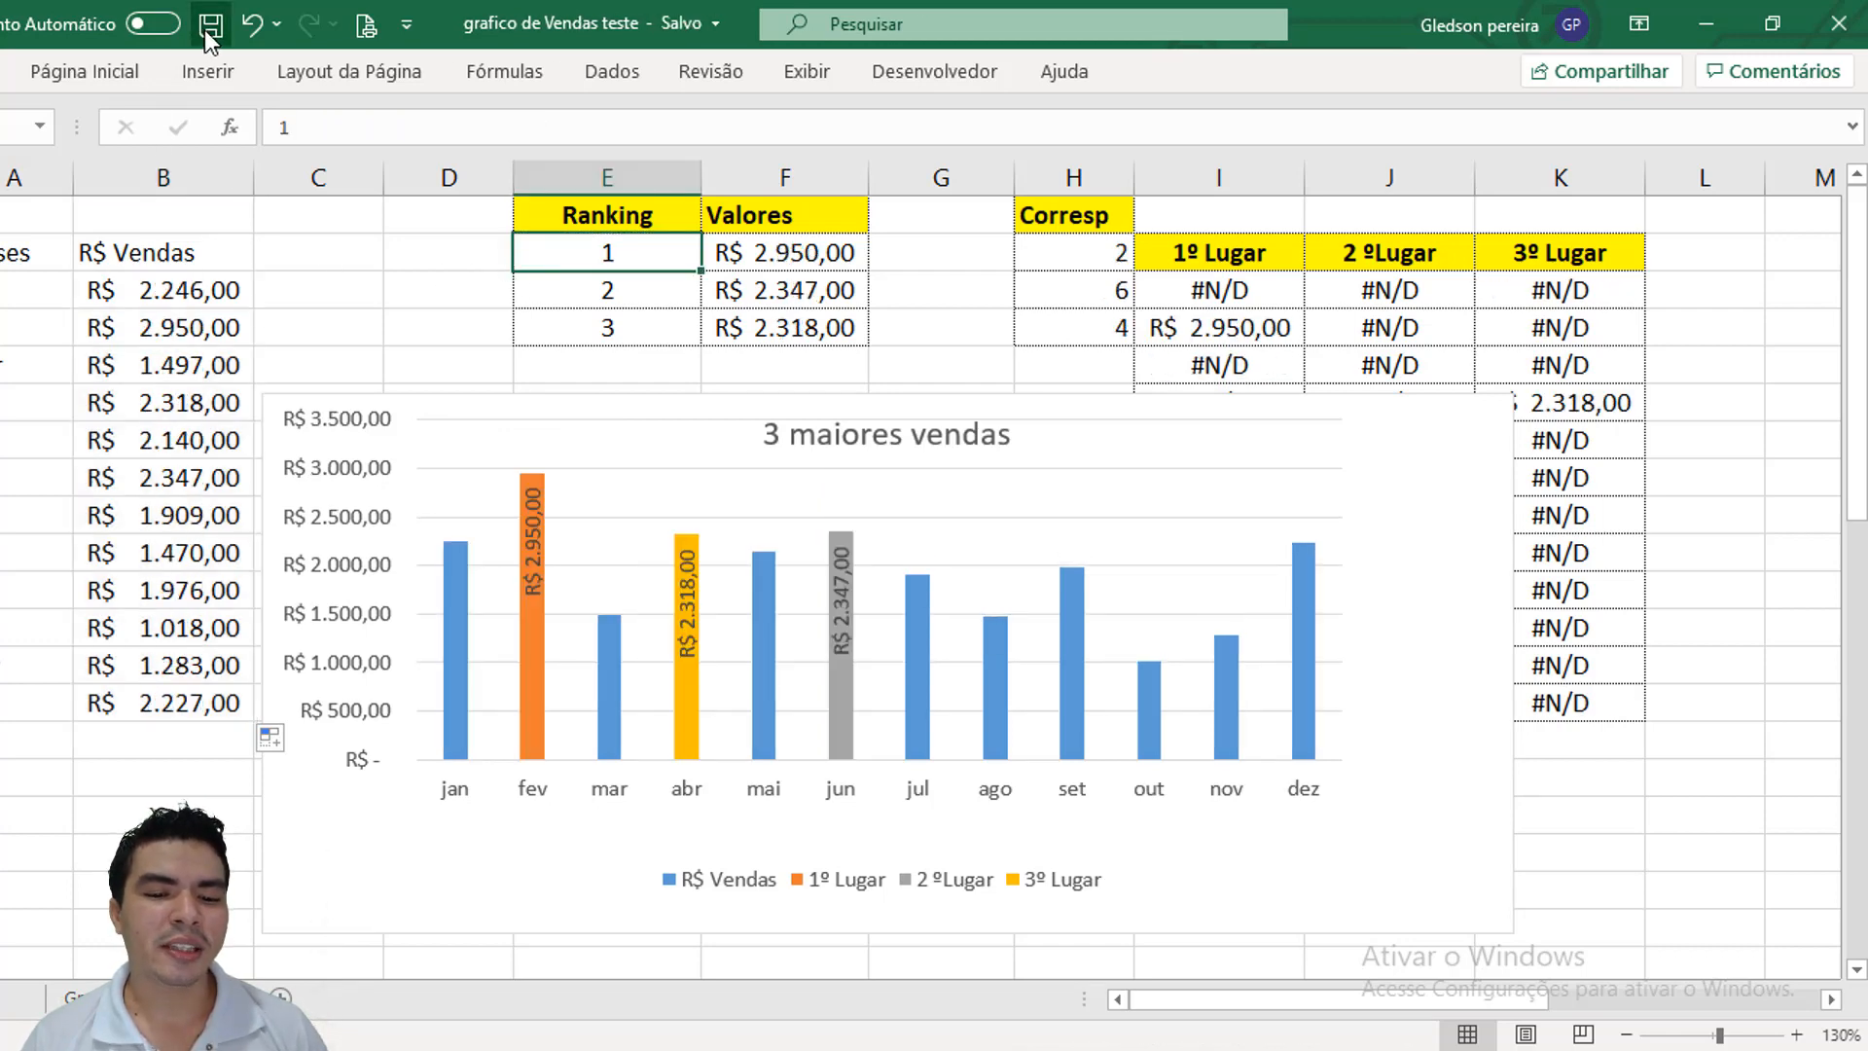
{"action": "left_click", "coordinate": [206, 29]}
{"action": "left_click", "coordinate": [207, 29]}
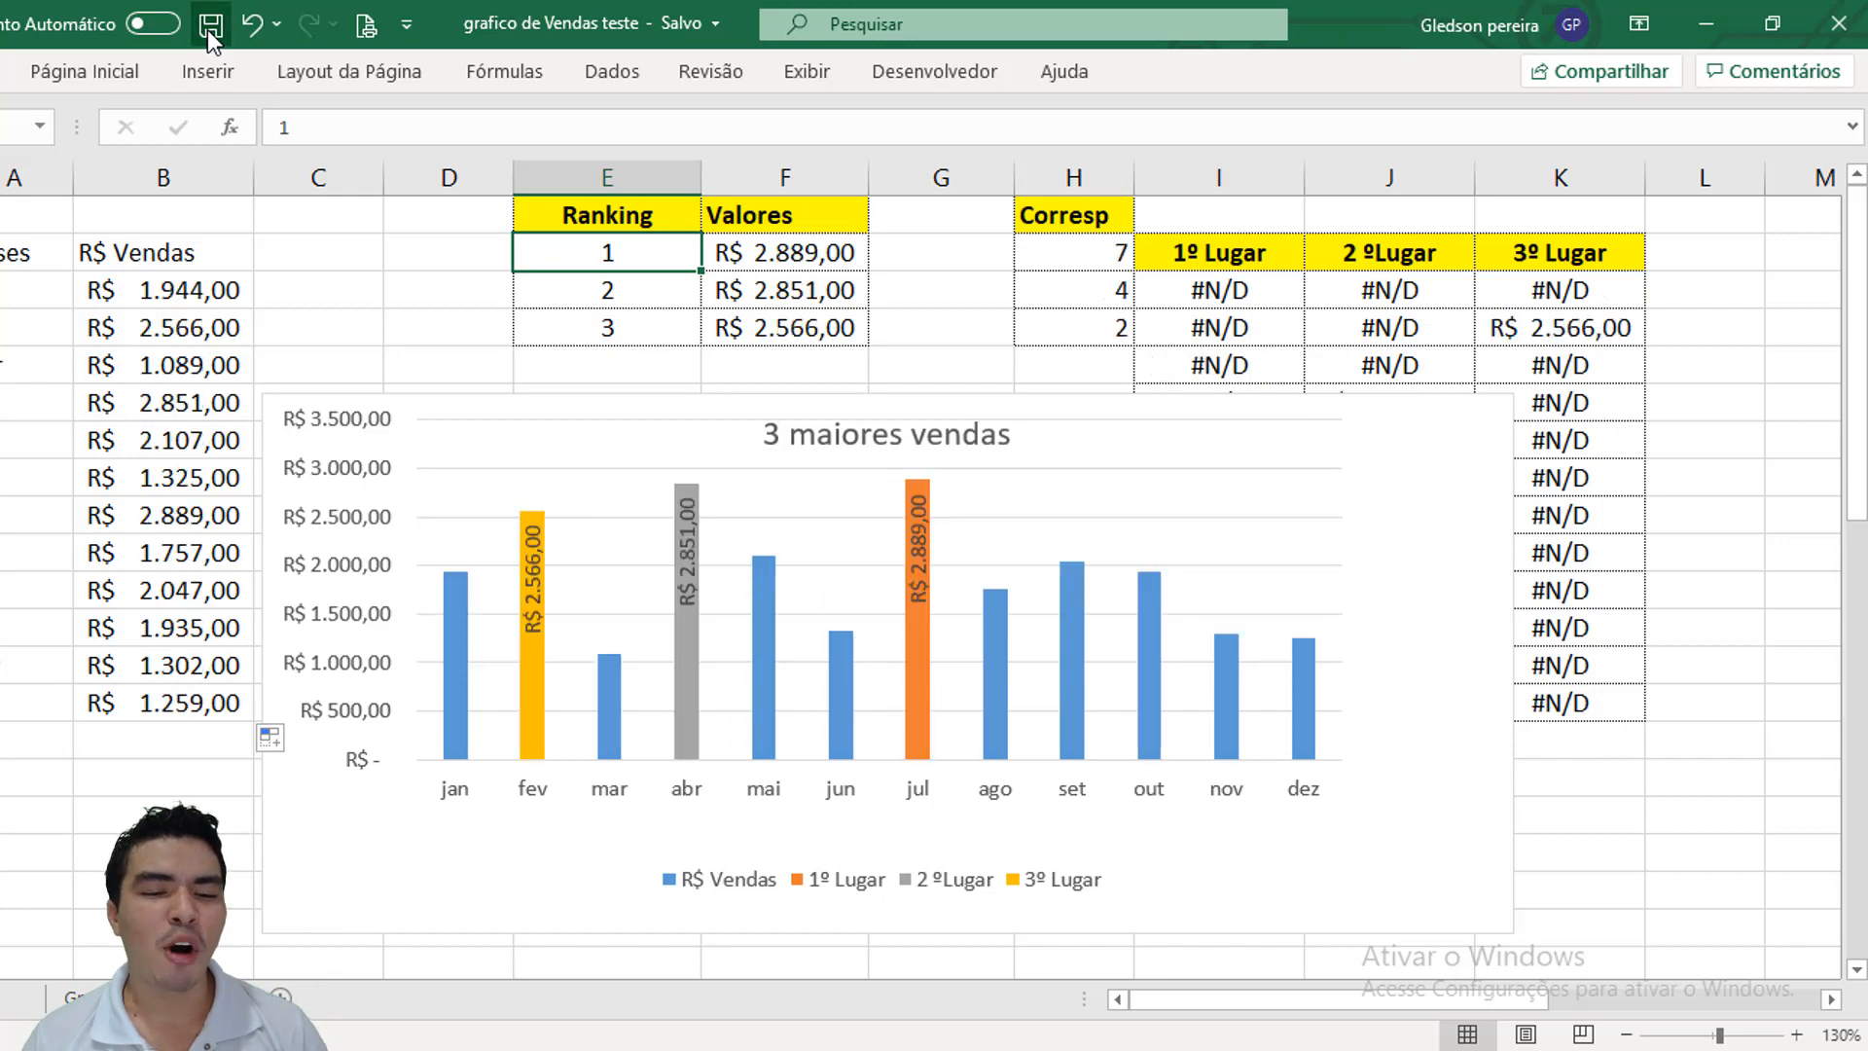
{"action": "left_click", "coordinate": [207, 29]}
{"action": "left_click", "coordinate": [208, 29]}
{"action": "left_click", "coordinate": [207, 29]}
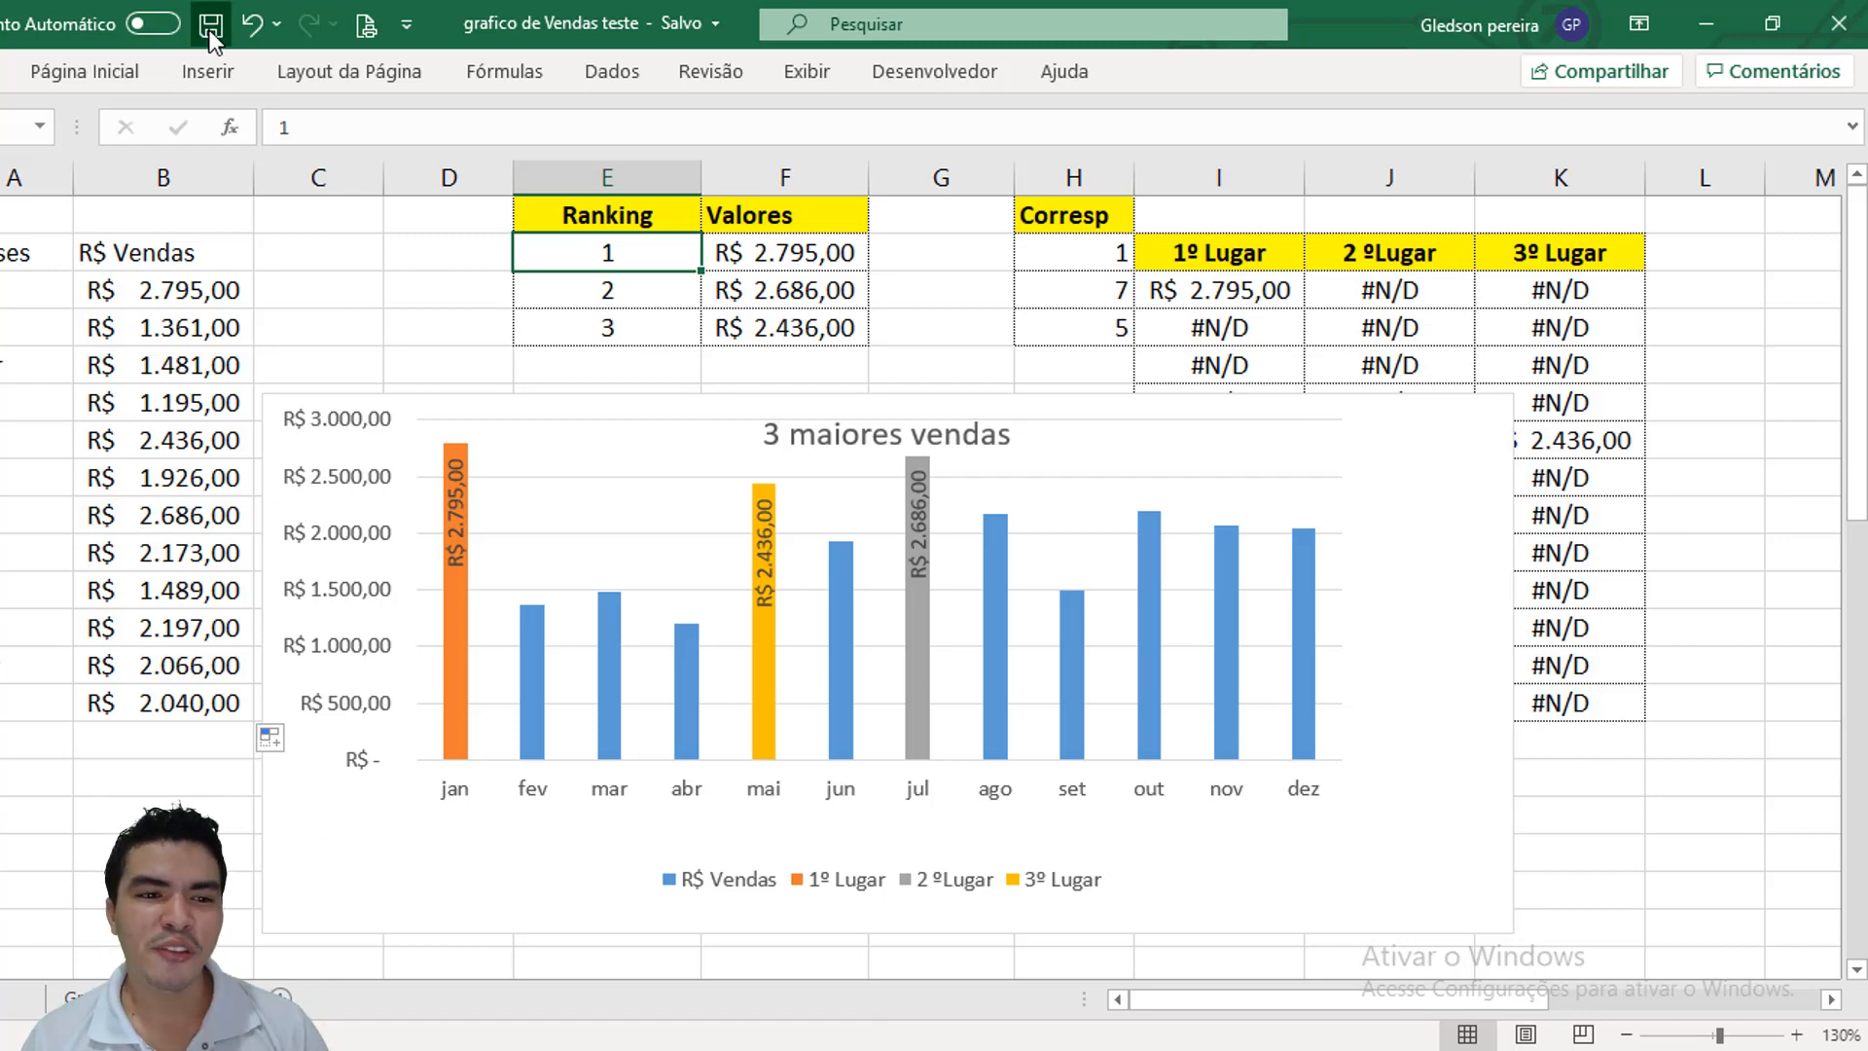
{"action": "left_click", "coordinate": [213, 29]}
{"action": "left_click", "coordinate": [213, 29]}
{"action": "left_click", "coordinate": [213, 29]}
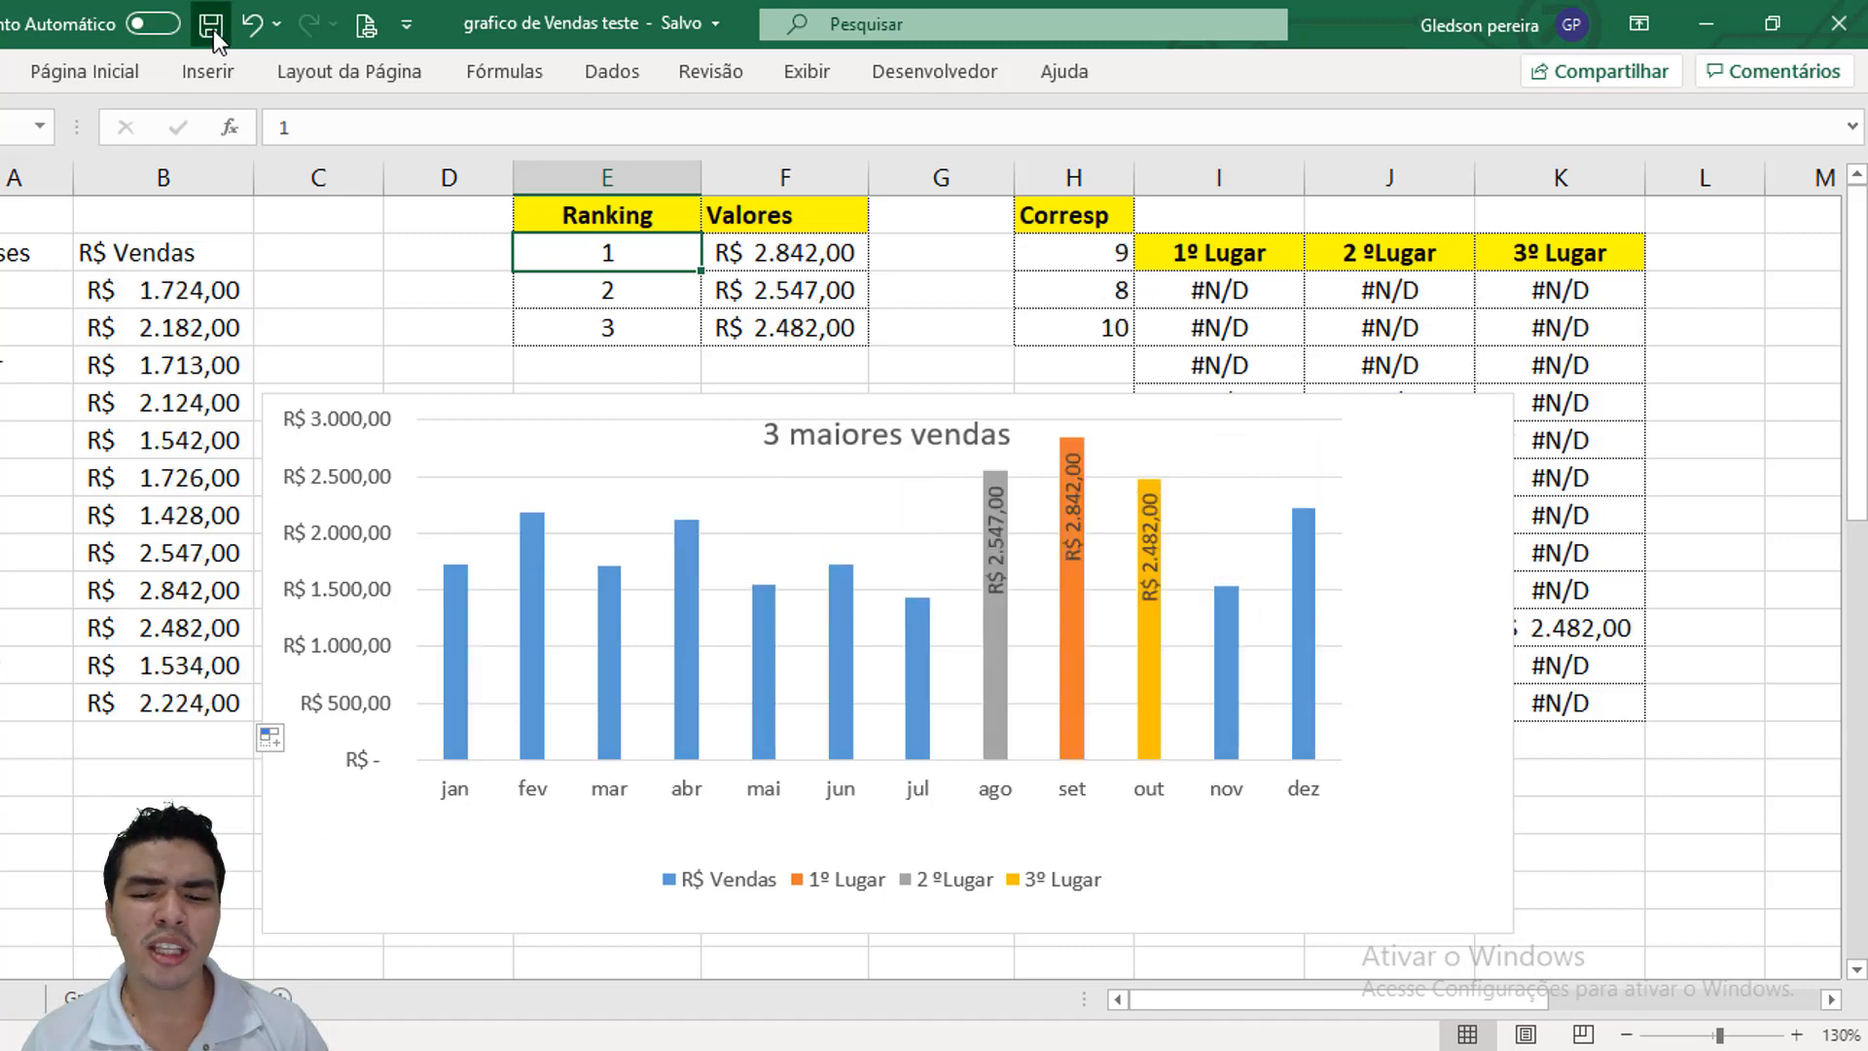
{"action": "left_click", "coordinate": [213, 29]}
{"action": "left_click", "coordinate": [213, 29]}
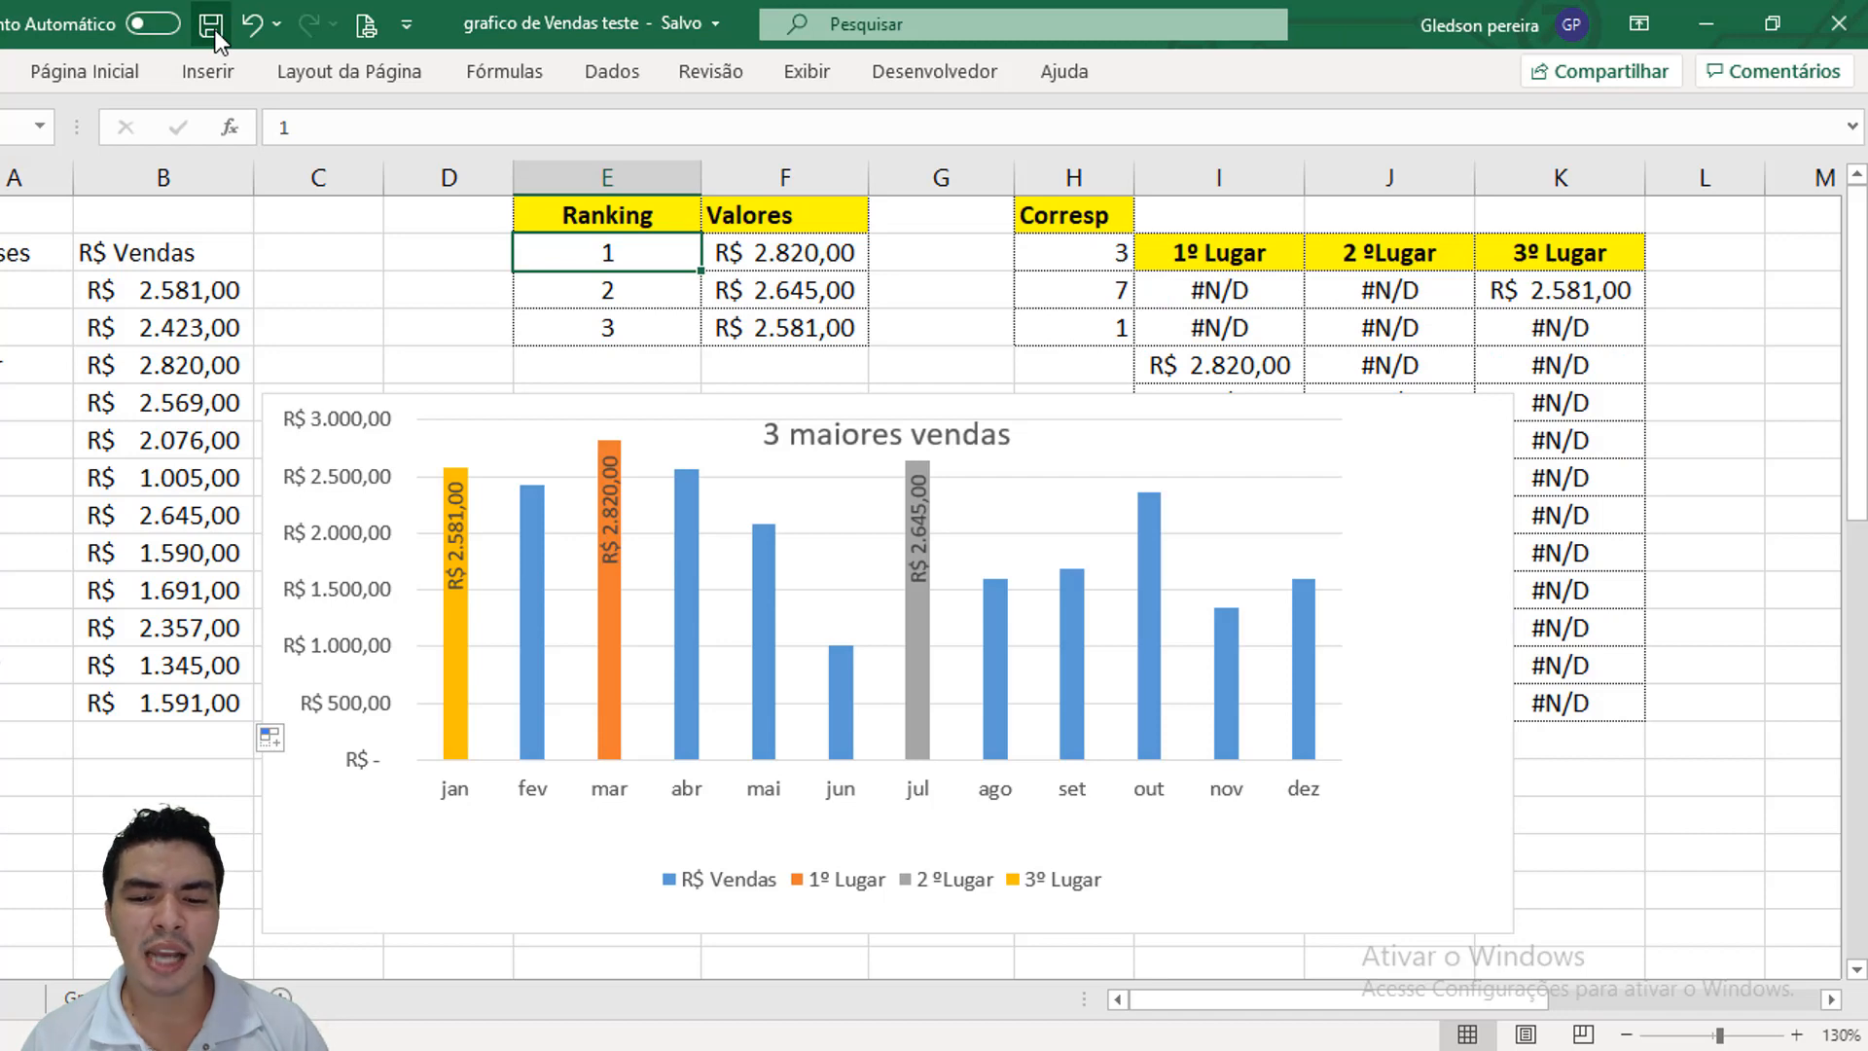
{"action": "left_click", "coordinate": [214, 29]}
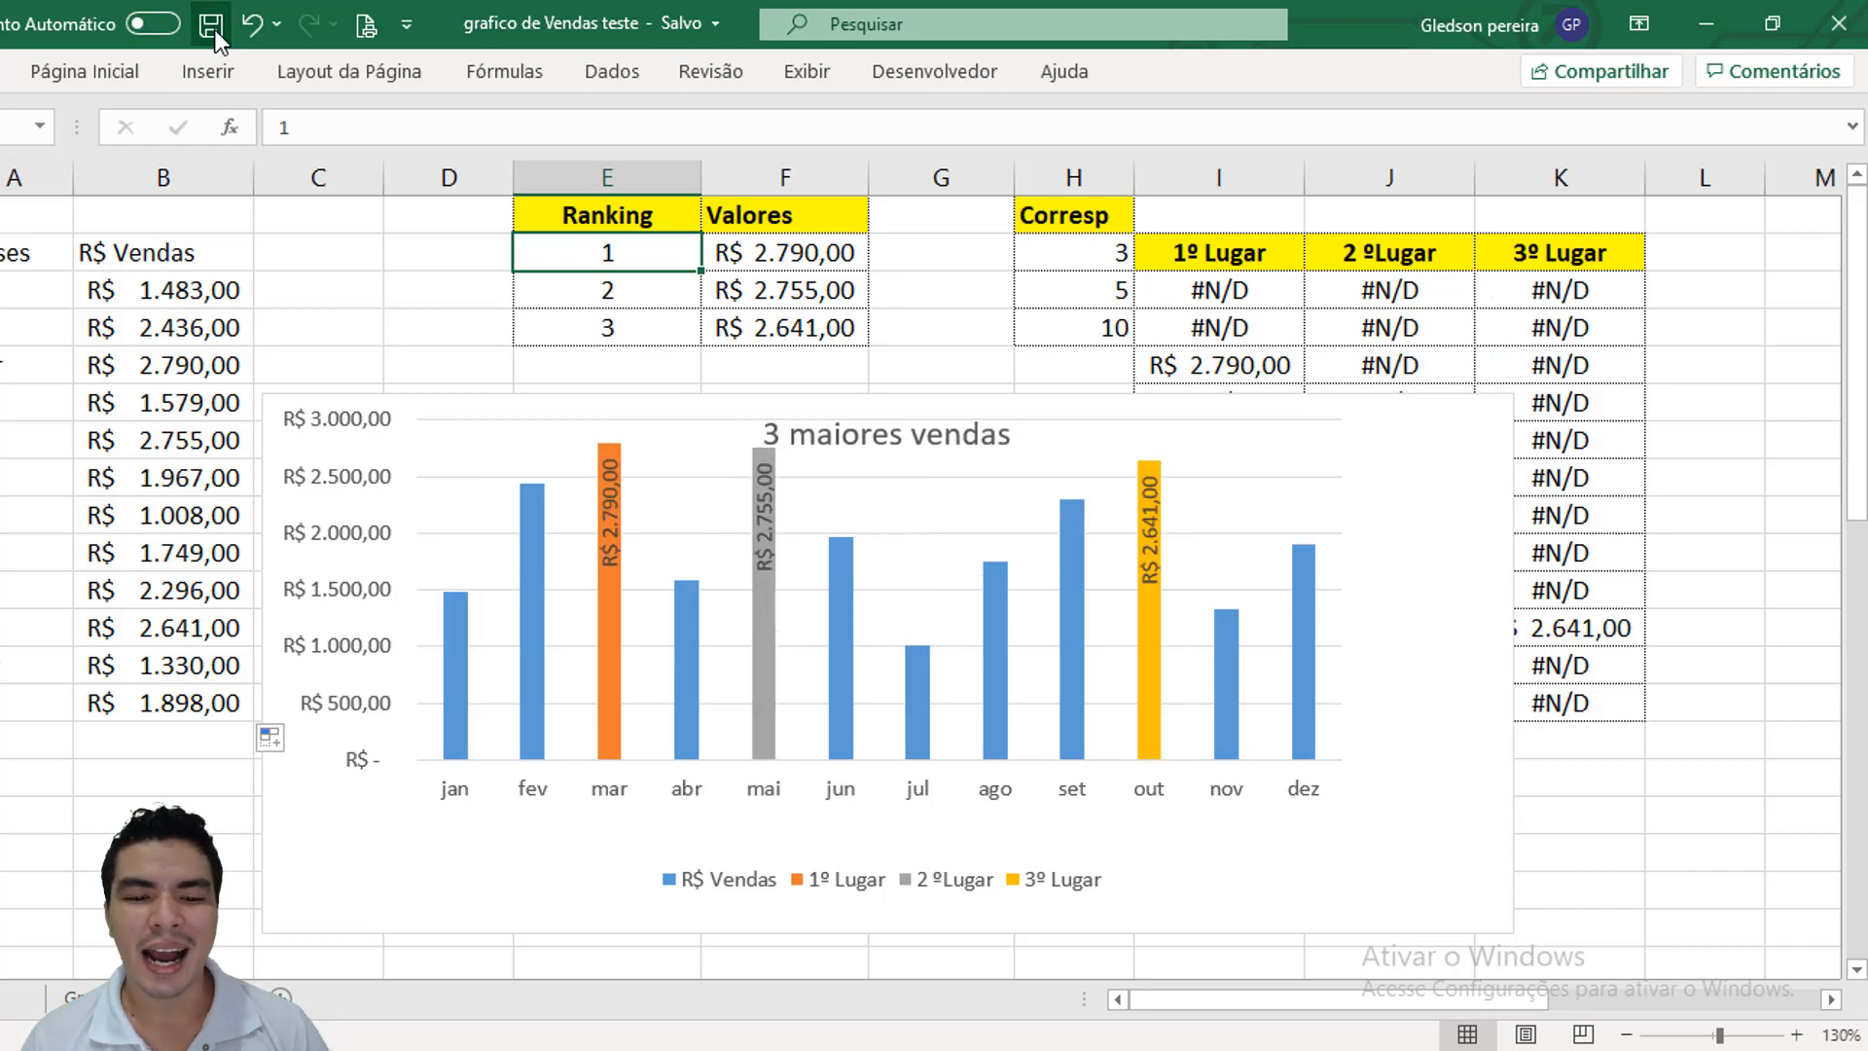
{"action": "left_click", "coordinate": [214, 29]}
{"action": "left_click", "coordinate": [215, 30]}
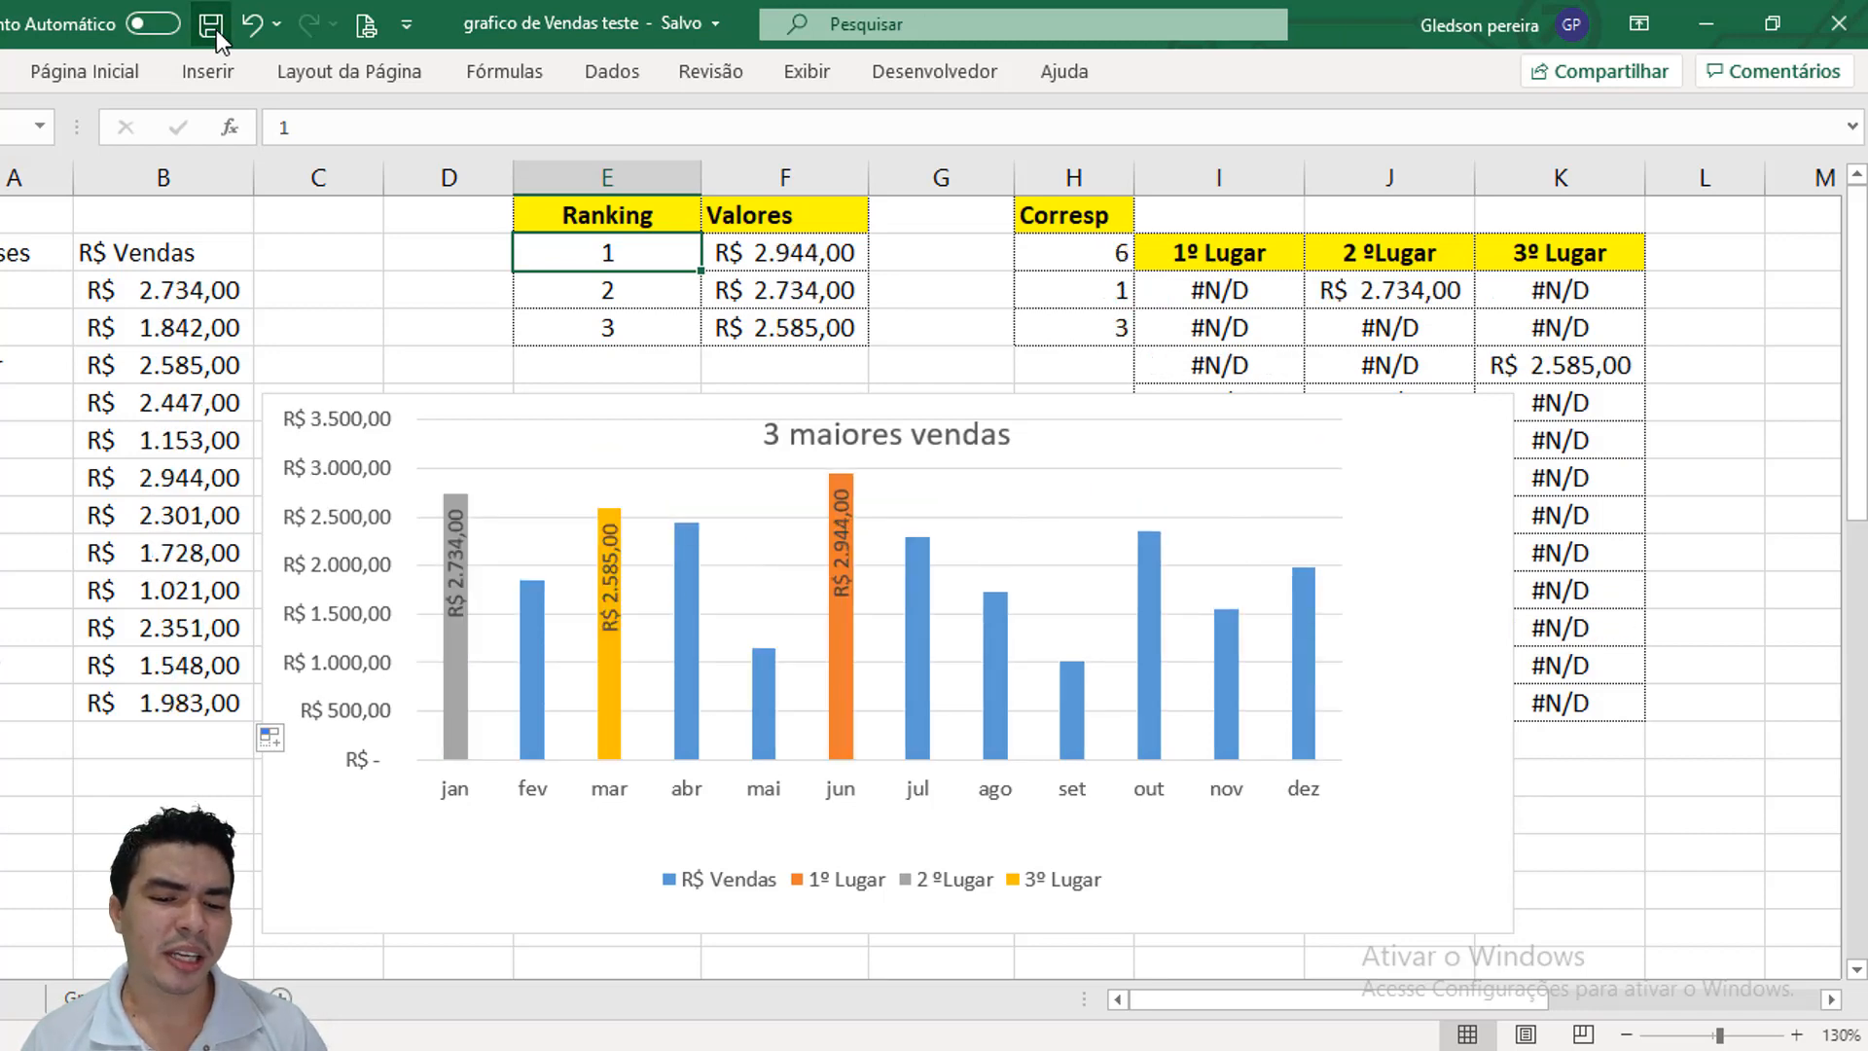
{"action": "left_click", "coordinate": [216, 30]}
{"action": "left_click", "coordinate": [216, 31]}
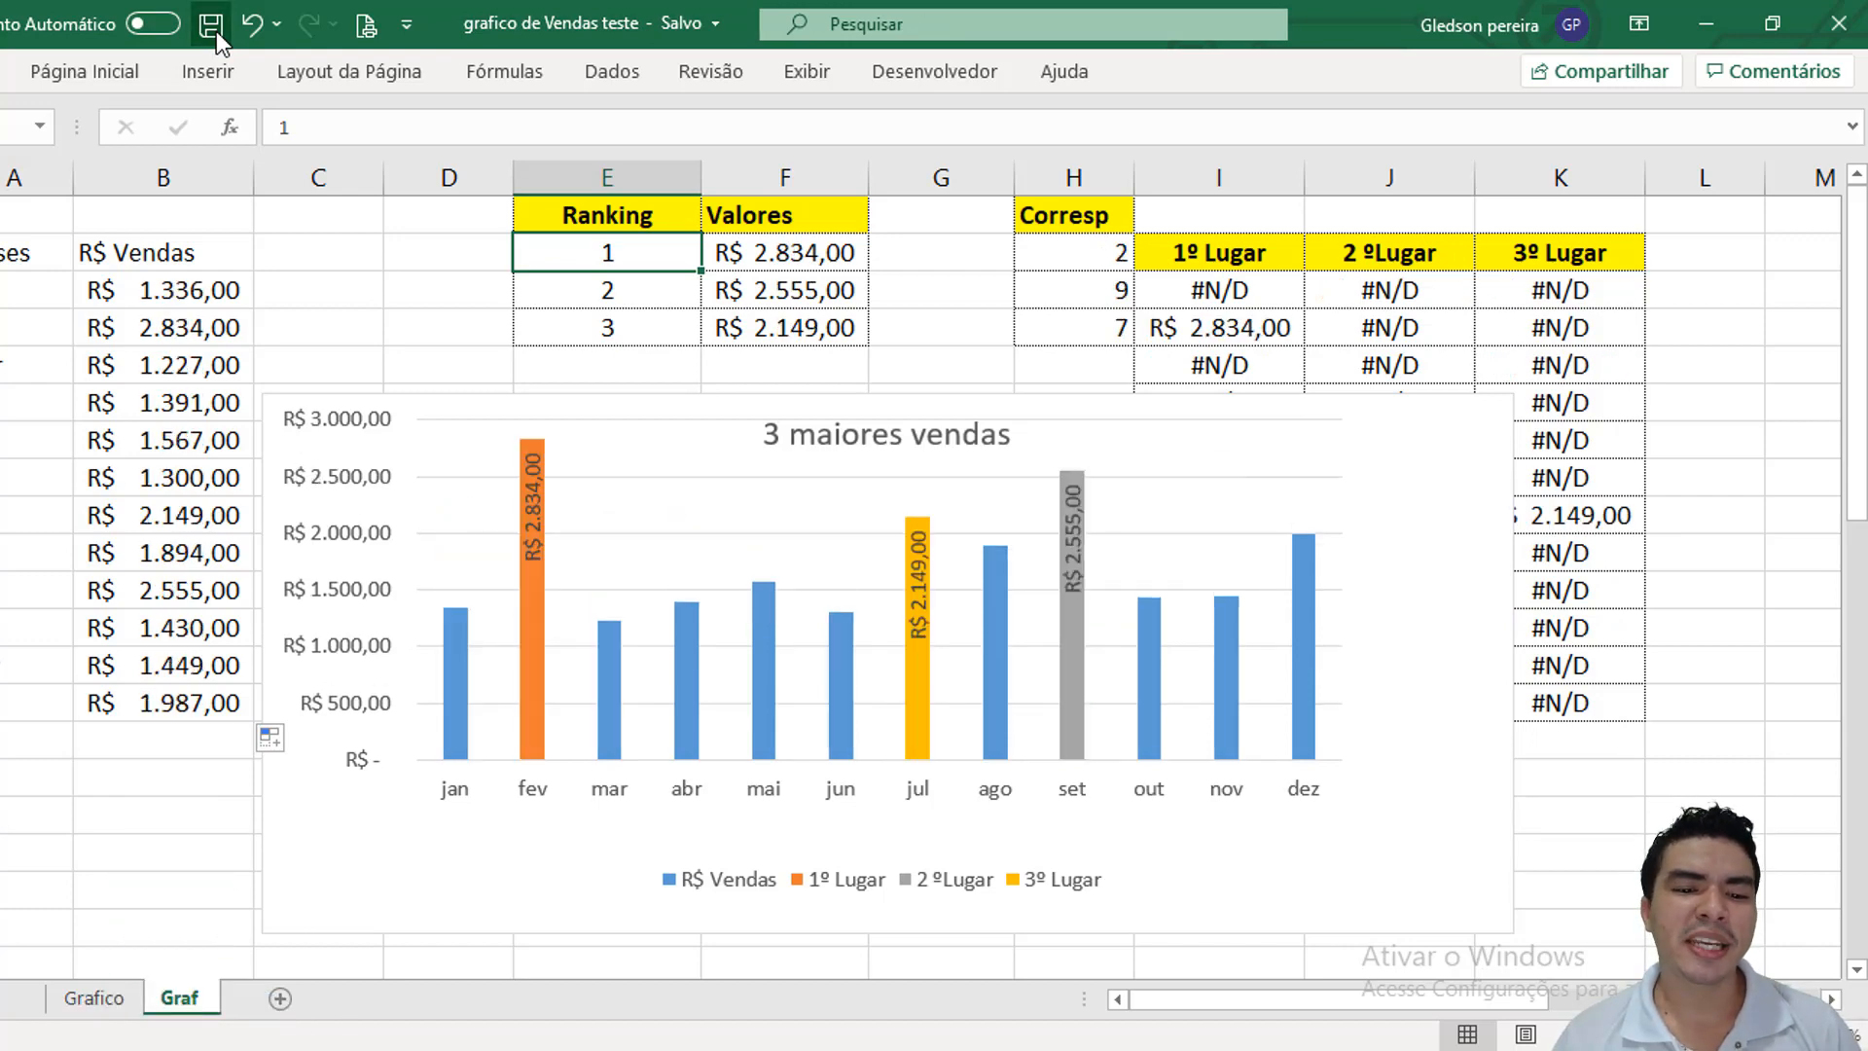
{"action": "left_click", "coordinate": [216, 32]}
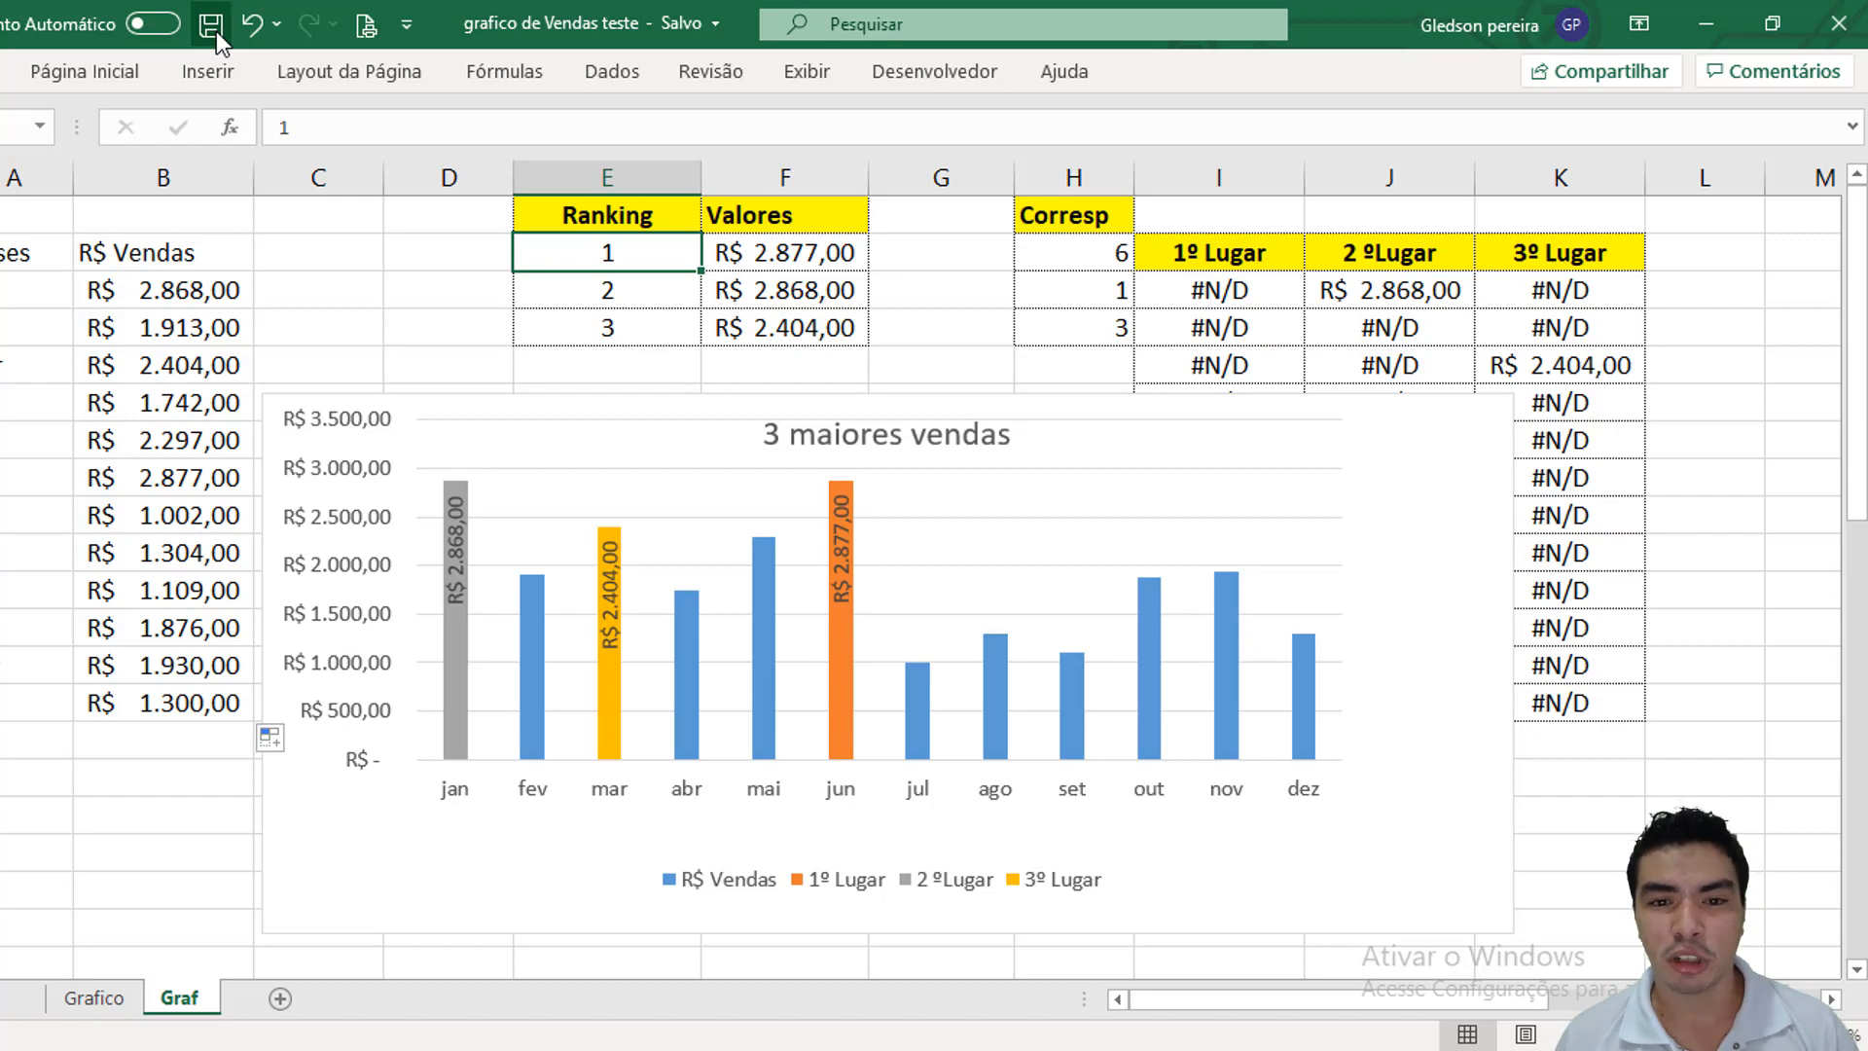